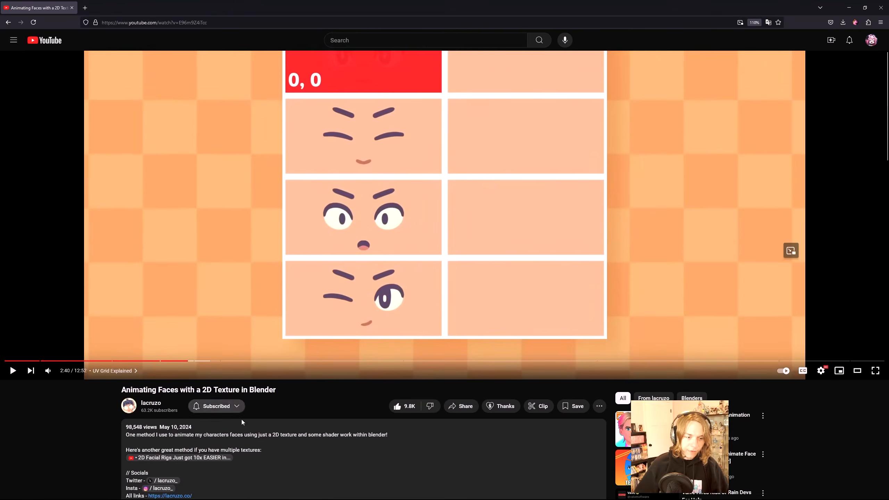
{"action": "scroll", "coordinate": [175, 445], "scroll_direction": "up", "scroll_amount": 2}
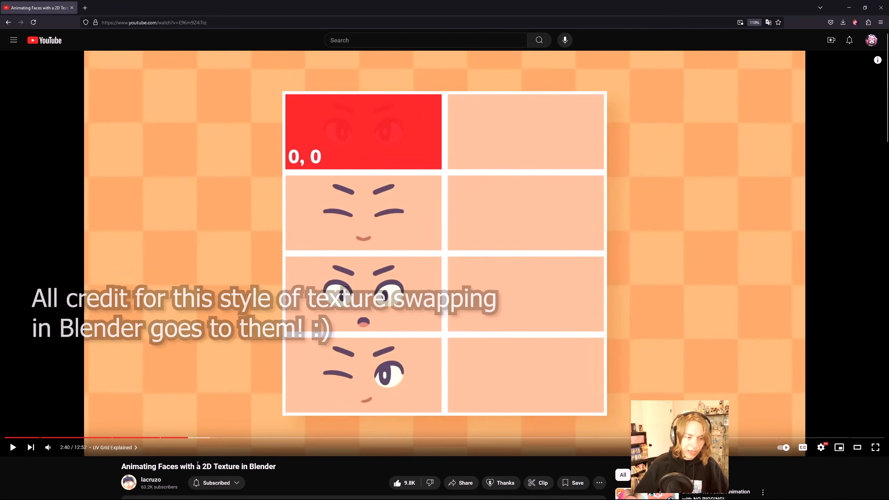
{"action": "scroll", "coordinate": [275, 473], "scroll_direction": "down", "scroll_amount": 1}
{"action": "scroll", "coordinate": [341, 447], "scroll_direction": "up", "scroll_amount": 1}
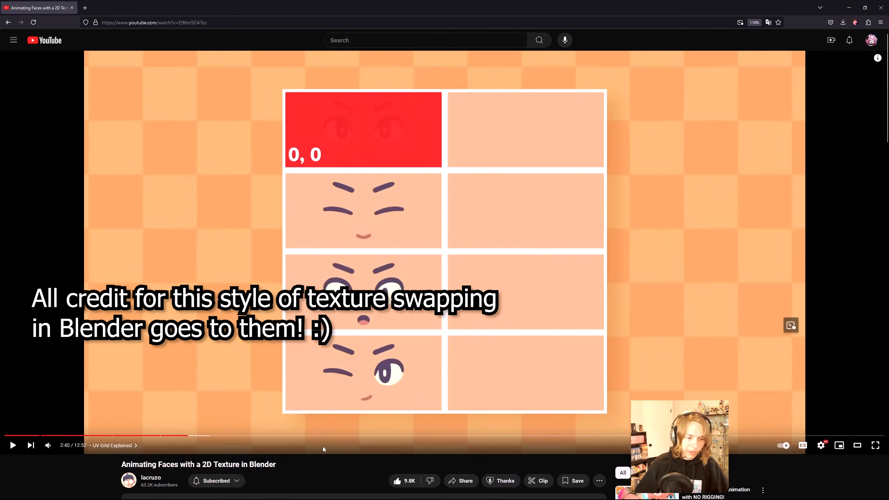
{"action": "scroll", "coordinate": [245, 450], "scroll_direction": "down", "scroll_amount": 1}
{"action": "scroll", "coordinate": [163, 451], "scroll_direction": "up", "scroll_amount": 1}
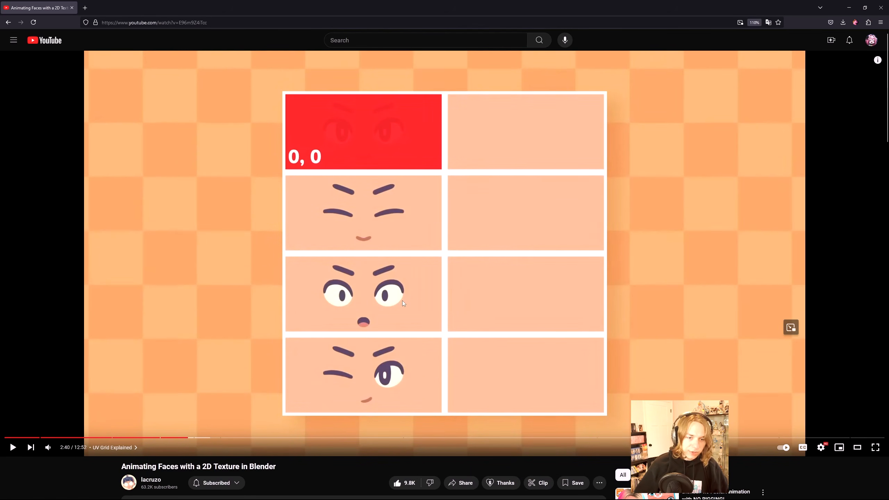
{"action": "scroll", "coordinate": [395, 386], "scroll_direction": "down", "scroll_amount": 1}
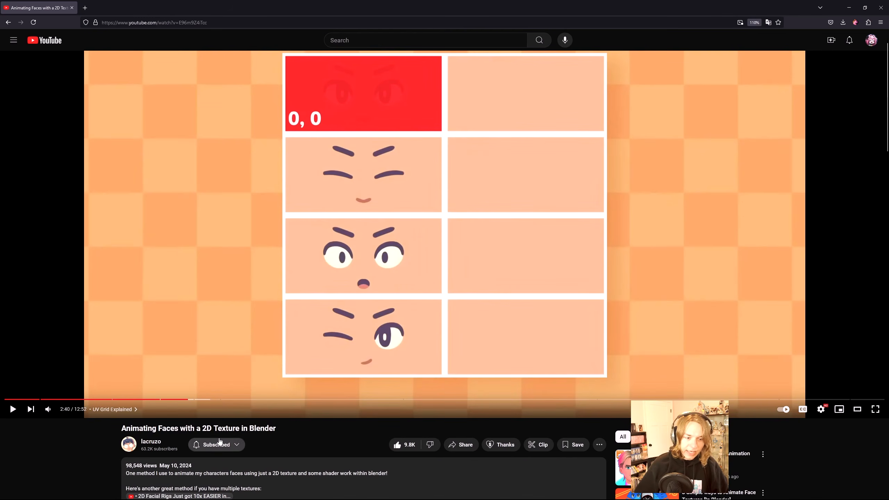
{"action": "scroll", "coordinate": [521, 168], "scroll_direction": "up", "scroll_amount": 1}
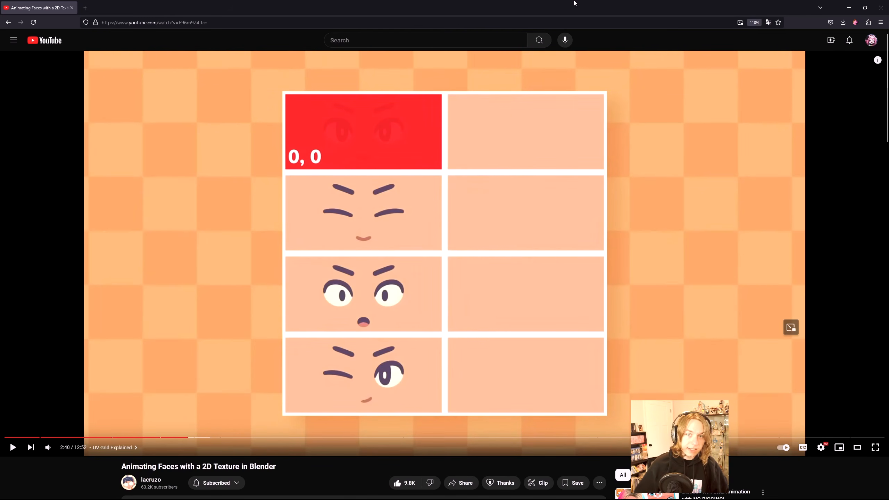
Step: Switch to Blender and examine the character model from several angles
{"action": "left_click_drag", "start_coordinate": [618, 2], "coordinate": [470, 240]}
{"action": "left_click", "coordinate": [483, 231]}
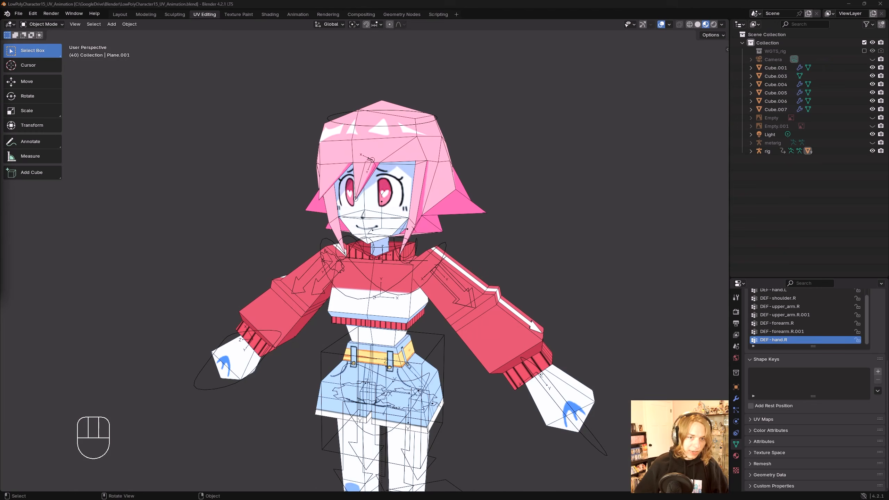
{"action": "middle_click_drag", "start_coordinate": [452, 241], "coordinate": [500, 219]}
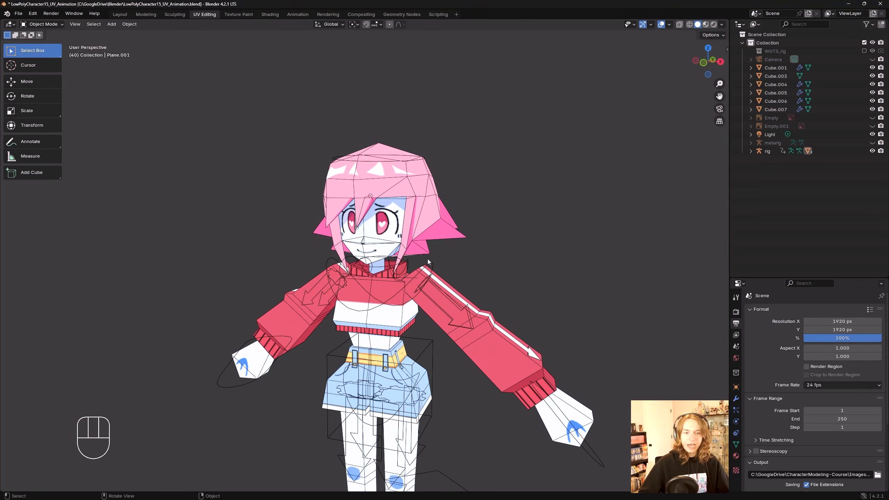
{"action": "mouse_move", "coordinate": [427, 259]}
{"action": "middle_mouse_down"}
{"action": "mouse_move", "coordinate": [469, 258]}
{"action": "mouse_move", "coordinate": [427, 257]}
{"action": "middle_mouse_up"}
{"action": "scroll", "coordinate": [427, 258], "scroll_direction": "up", "scroll_amount": 3}
{"action": "scroll", "coordinate": [424, 251], "scroll_direction": "down", "scroll_amount": 2}
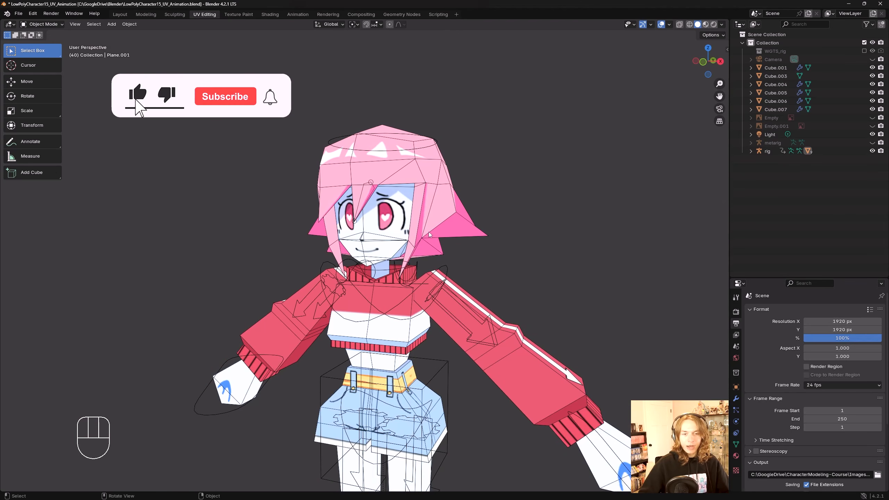
{"action": "middle_click_drag", "start_coordinate": [407, 211], "coordinate": [395, 183], "text": "shift"}
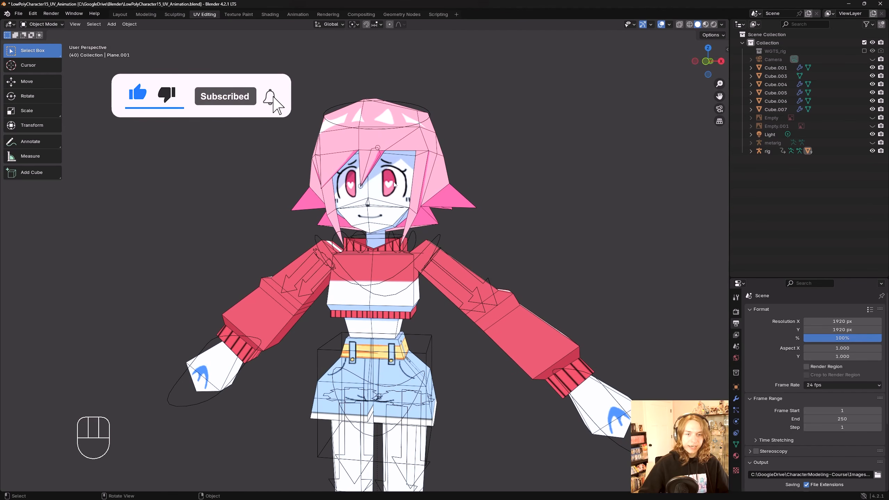
{"action": "scroll", "coordinate": [500, 219], "scroll_direction": "down", "scroll_amount": 2}
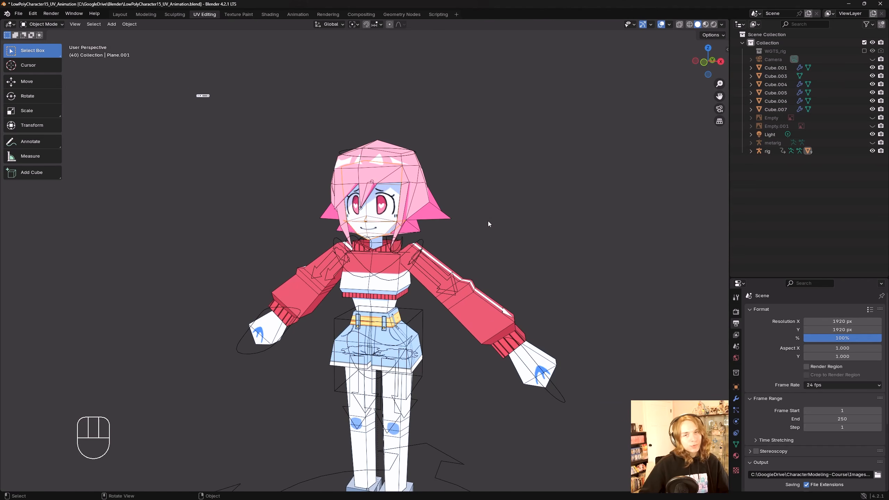
{"action": "mouse_move", "coordinate": [493, 219]}
{"action": "middle_mouse_down"}
{"action": "mouse_move", "coordinate": [478, 223]}
{"action": "mouse_move", "coordinate": [497, 225]}
{"action": "mouse_move", "coordinate": [489, 217]}
{"action": "middle_mouse_up"}
{"action": "middle_click_drag", "start_coordinate": [489, 218], "coordinate": [457, 202]}
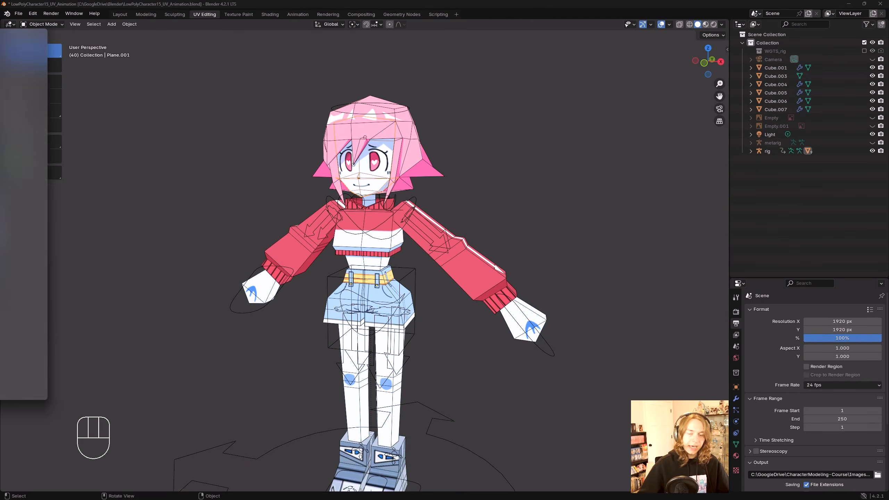
Step: Save the Blender file while orbiting around the character
{"action": "middle_click_drag", "start_coordinate": [377, 163], "coordinate": [404, 188], "text": "shift"}
{"action": "key", "text": "ctrl+s"}
{"action": "middle_click_drag", "start_coordinate": [409, 218], "coordinate": [418, 226], "text": "shift"}
{"action": "middle_click_drag", "start_coordinate": [500, 197], "coordinate": [468, 219], "text": "shift"}
{"action": "key", "text": "ctrl+s"}
{"action": "middle_click_drag", "start_coordinate": [468, 231], "coordinate": [438, 206], "text": "shift"}
{"action": "scroll", "coordinate": [442, 219], "scroll_direction": "up", "scroll_amount": 2}
{"action": "scroll", "coordinate": [444, 218], "scroll_direction": "down", "scroll_amount": 1}
{"action": "scroll", "coordinate": [444, 218], "scroll_direction": "down", "scroll_amount": 1}
{"action": "left_click", "coordinate": [380, 188]}
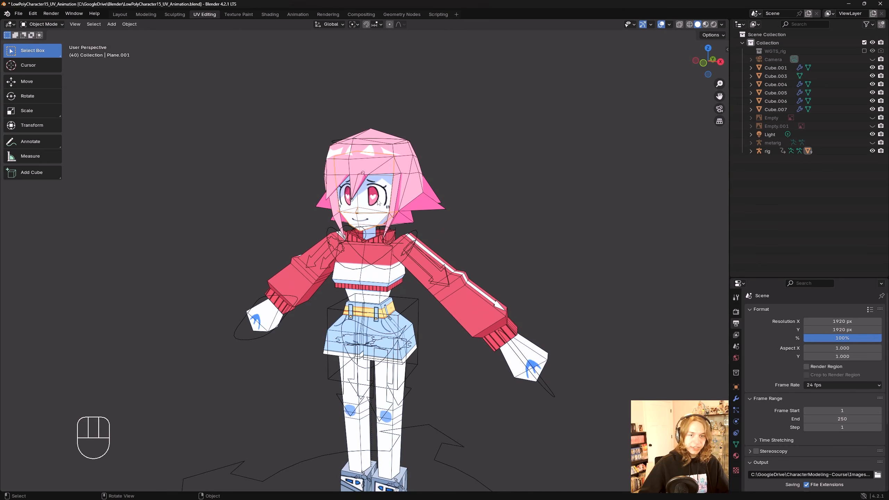
{"action": "scroll", "coordinate": [379, 188], "scroll_direction": "up", "scroll_amount": 1}
{"action": "key", "text": "ctrl+s"}
{"action": "mouse_move", "coordinate": [381, 191]}
{"action": "middle_mouse_down"}
{"action": "mouse_move", "coordinate": [383, 198]}
{"action": "mouse_move", "coordinate": [372, 200]}
{"action": "middle_mouse_up"}
{"action": "key", "text": "h"}
{"action": "key", "text": "ctrl+z"}
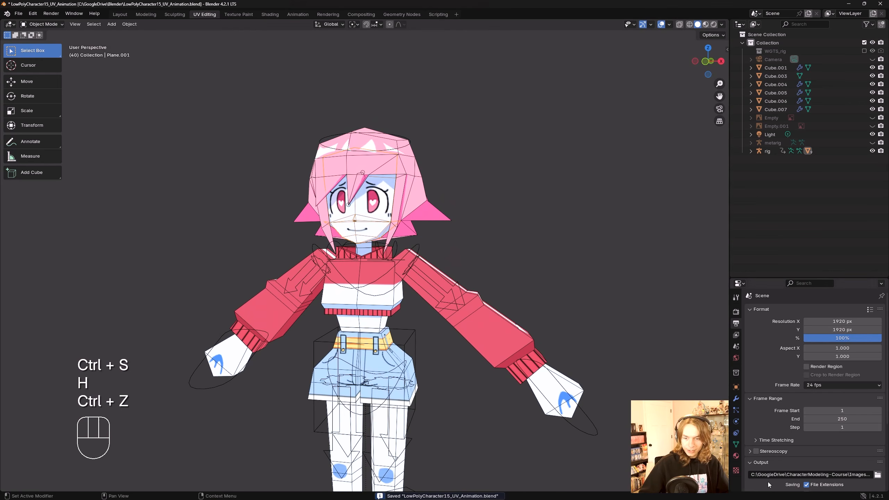
Step: Add a second material slot to the face plane and assign the Lovechan_Body material to it
{"action": "left_click", "coordinate": [737, 458]}
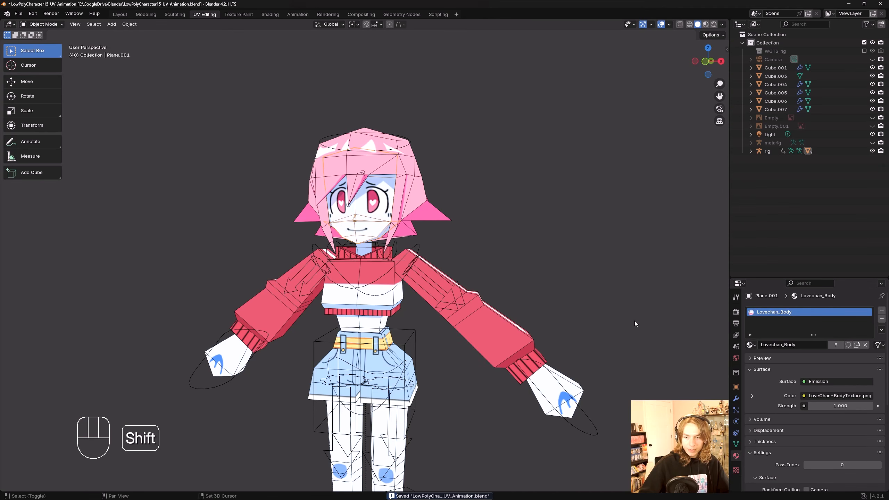
{"action": "left_click", "coordinate": [881, 310]}
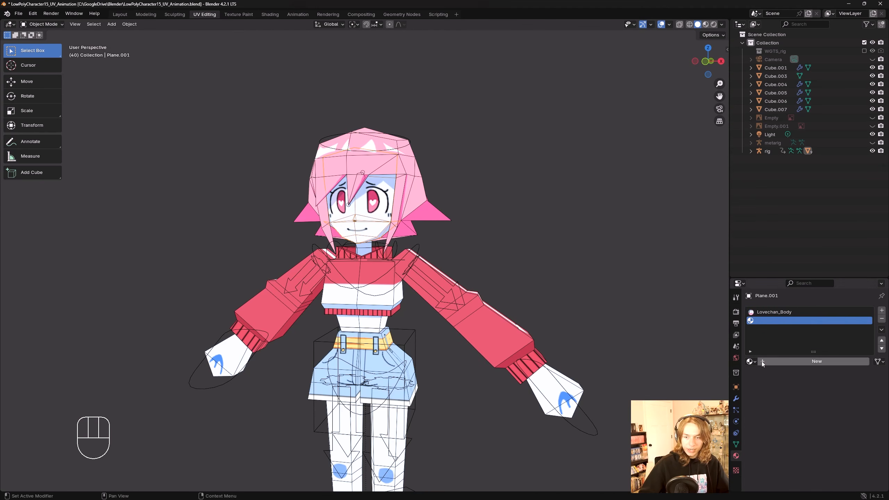
{"action": "left_click", "coordinate": [750, 362]}
{"action": "left_click", "coordinate": [777, 374]}
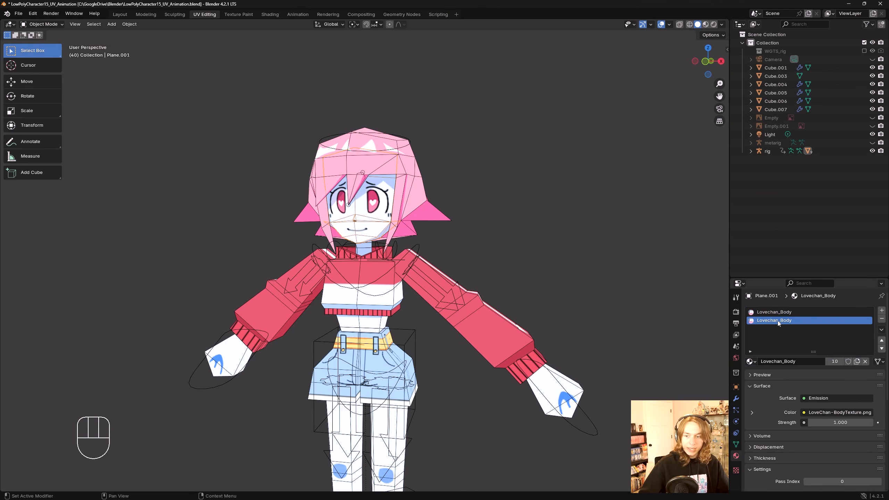
Step: Make a single-user copy of that material and rename it Lovechan_Face
{"action": "left_click", "coordinate": [857, 362]}
{"action": "left_click", "coordinate": [817, 364]}
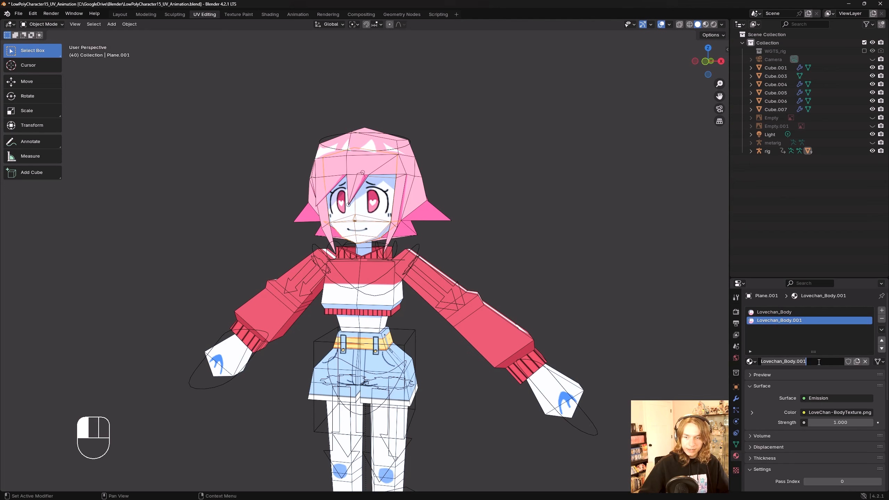
{"action": "left_click_drag", "start_coordinate": [818, 363], "coordinate": [785, 363]}
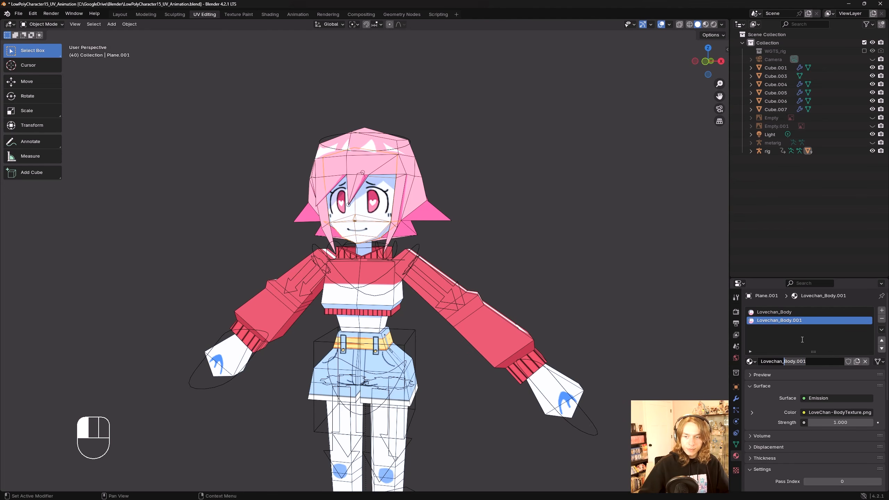
{"action": "type", "text": "Face"}
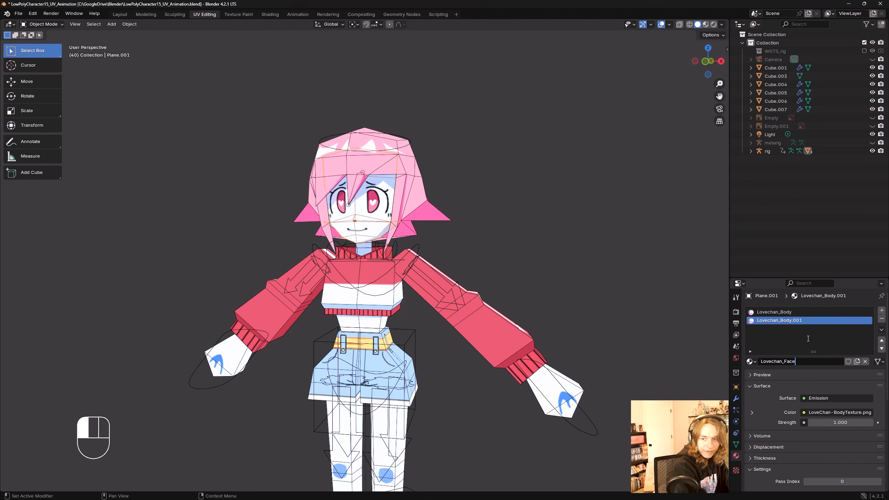
{"action": "left_click", "coordinate": [807, 338]}
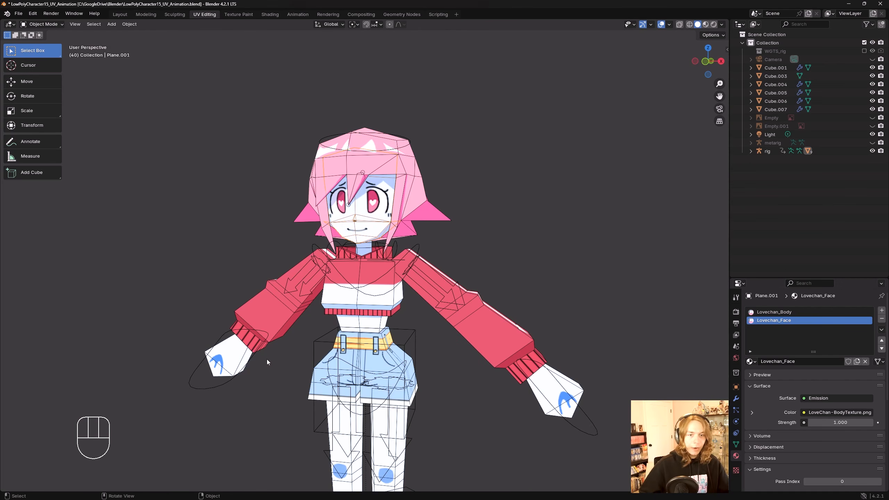
Step: Split the viewport horizontally and turn the lower area into a Shader Editor
{"action": "middle_click_drag", "start_coordinate": [266, 360], "coordinate": [259, 364]}
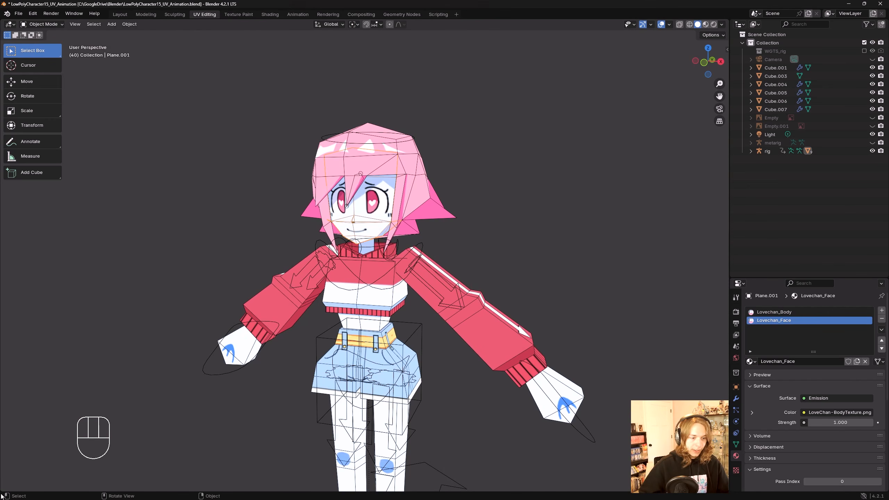
{"action": "left_click_drag", "start_coordinate": [3, 491], "coordinate": [4, 309]}
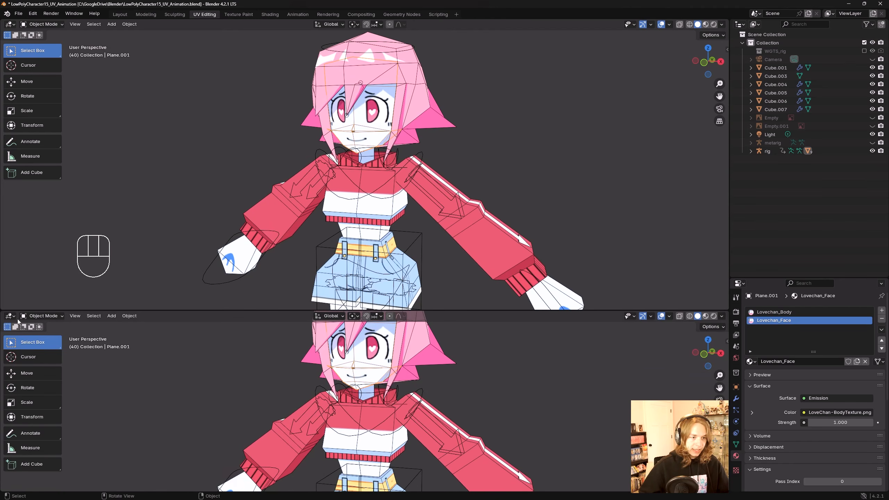
{"action": "left_click", "coordinate": [9, 315]}
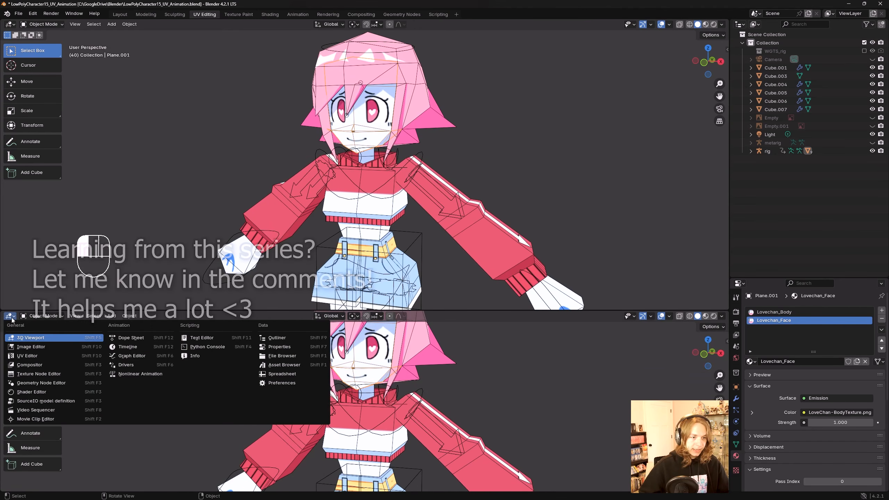
{"action": "left_click", "coordinate": [40, 392]}
{"action": "left_click", "coordinate": [9, 316]}
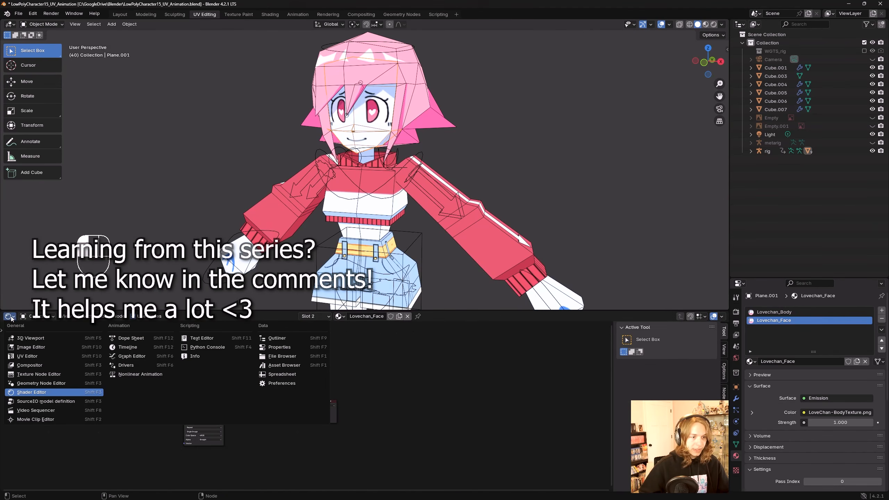
{"action": "left_click", "coordinate": [39, 393]}
Step: Import the image LoveChan-Textures_FacialTexturesFIXED.png from the file explorer into the face material's node tree
{"action": "scroll", "coordinate": [364, 434], "scroll_direction": "up", "scroll_amount": 5}
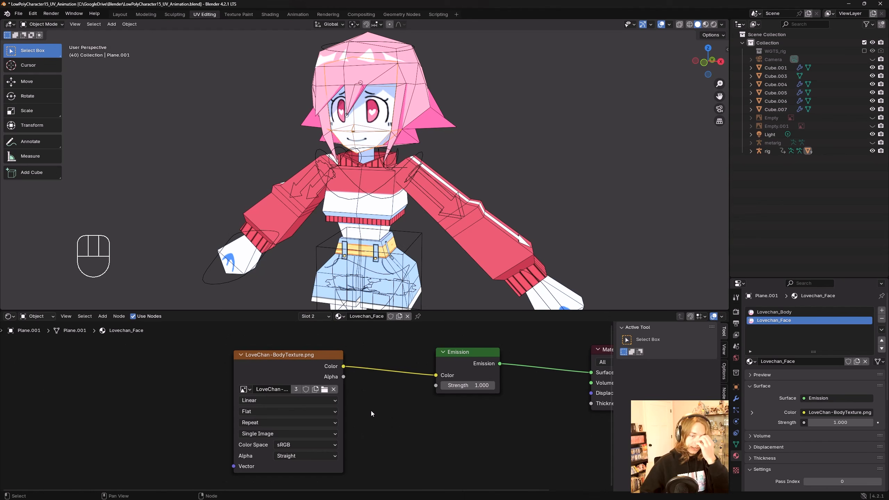
{"action": "scroll", "coordinate": [304, 364], "scroll_direction": "down", "scroll_amount": 1}
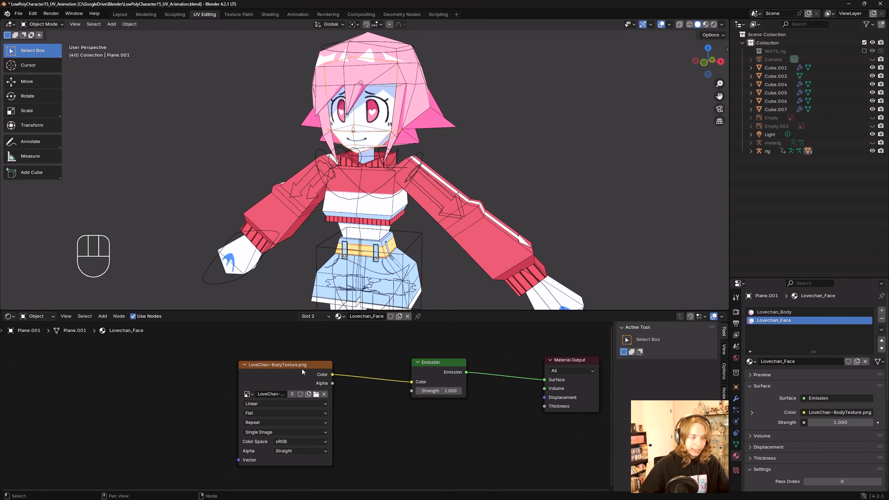
{"action": "middle_click_drag", "start_coordinate": [302, 370], "coordinate": [278, 357]}
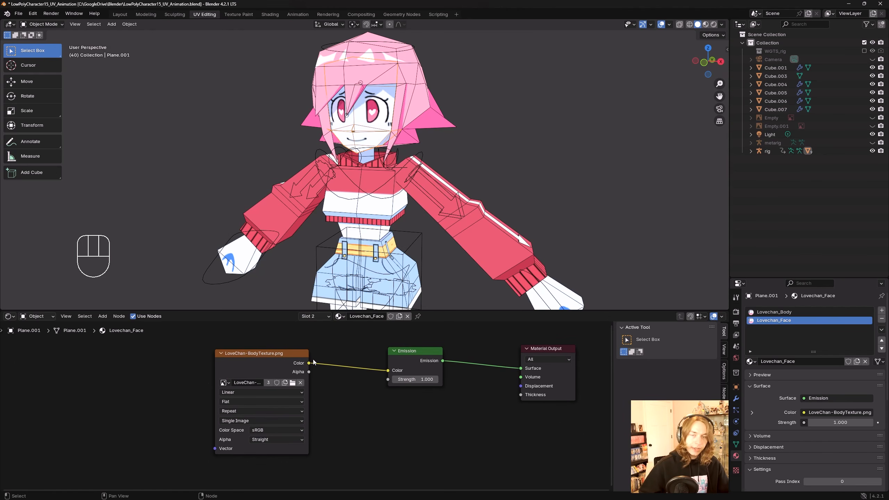
{"action": "scroll", "coordinate": [279, 360], "scroll_direction": "down", "scroll_amount": 2}
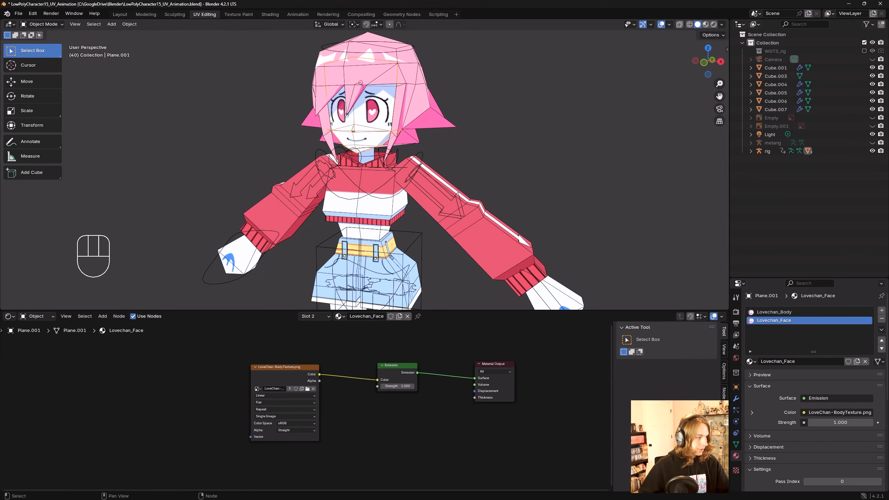
{"action": "left_click_drag", "start_coordinate": [0, 101], "coordinate": [294, 119]}
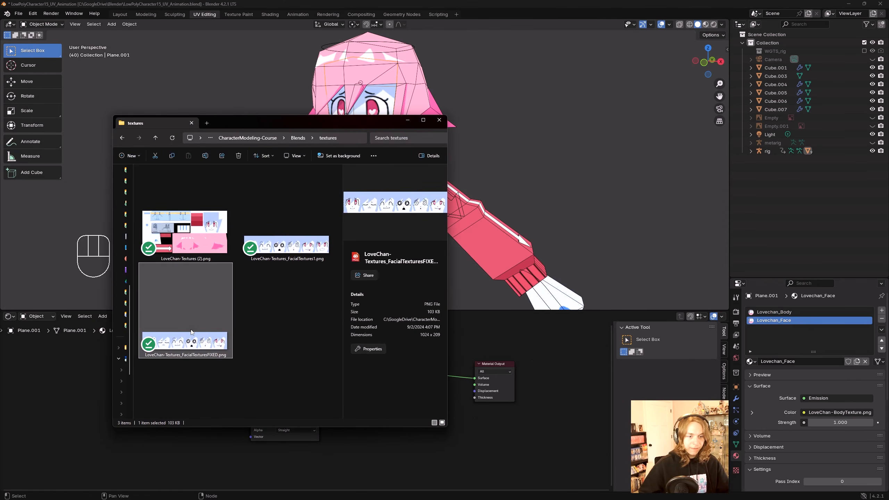
{"action": "left_click_drag", "start_coordinate": [211, 331], "coordinate": [90, 389]}
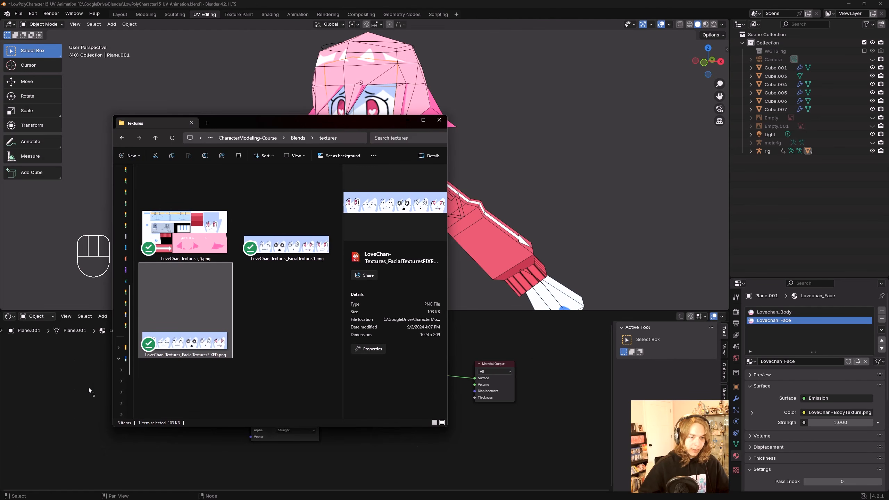
{"action": "middle_click_drag", "start_coordinate": [74, 400], "coordinate": [125, 382]}
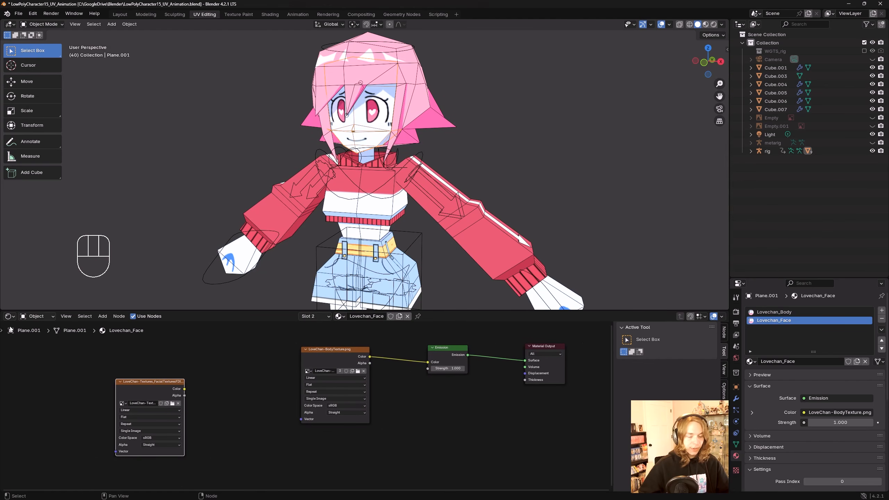
Step: Wire the facial texture's Color output into the Emission Color input and delete the old body texture node
{"action": "middle_click_drag", "start_coordinate": [222, 404], "coordinate": [202, 440]}
{"action": "left_click_drag", "start_coordinate": [136, 421], "coordinate": [407, 395]}
{"action": "left_click", "coordinate": [327, 384]}
{"action": "key", "text": "Delete"}
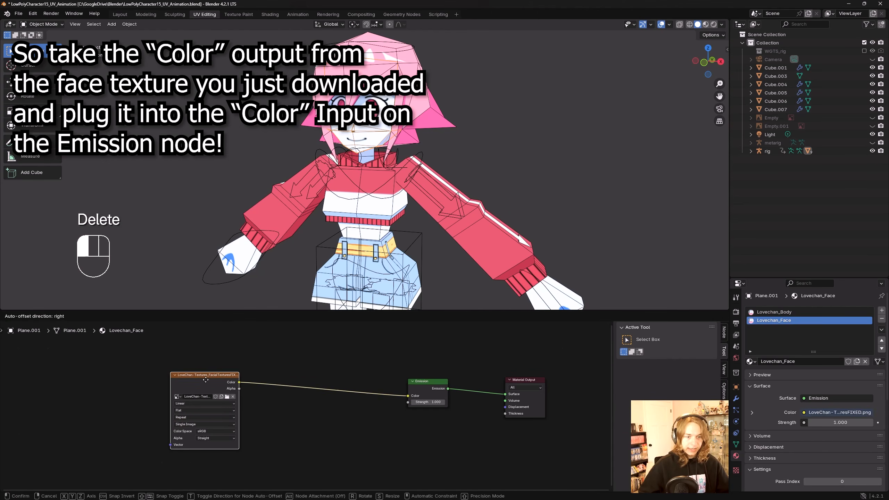
{"action": "left_click_drag", "start_coordinate": [201, 380], "coordinate": [305, 396]}
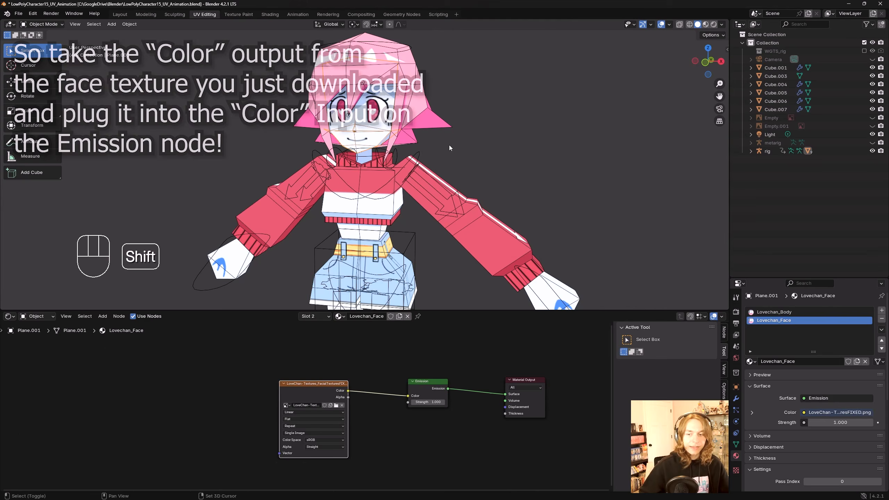
Step: Isolate the face plane in local view to inspect the new facial texture
{"action": "middle_click_drag", "start_coordinate": [448, 144], "coordinate": [461, 179], "text": "shift"}
{"action": "scroll", "coordinate": [454, 185], "scroll_direction": "up", "scroll_amount": 1}
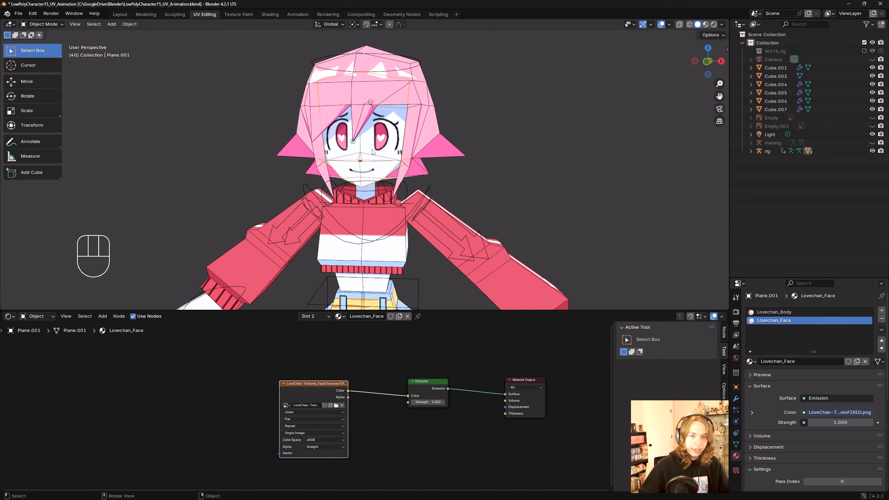
{"action": "middle_click_drag", "start_coordinate": [374, 152], "coordinate": [402, 163]}
{"action": "key", "text": "slash"}
{"action": "key", "text": "slash"}
{"action": "key", "text": "slash"}
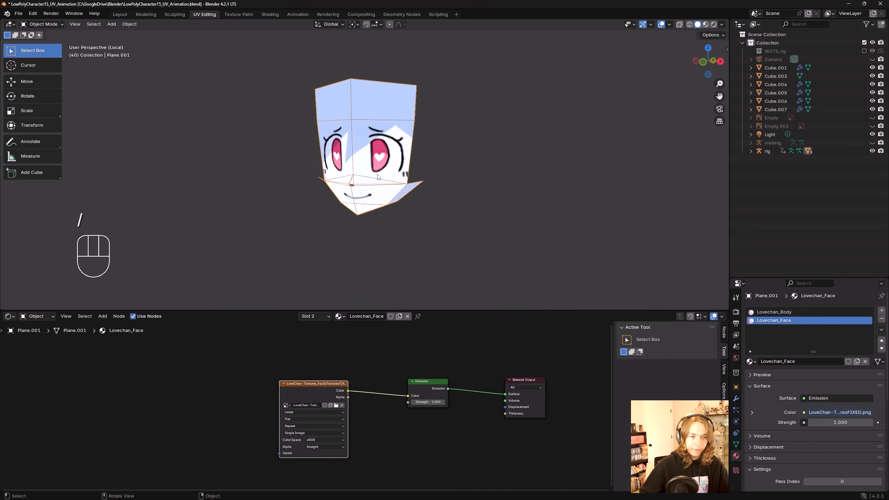
Step: Switch the face plane to front orthographic view, enter Edit Mode with face selection, and clear the selection
{"action": "middle_click_drag", "start_coordinate": [375, 214], "coordinate": [417, 193]}
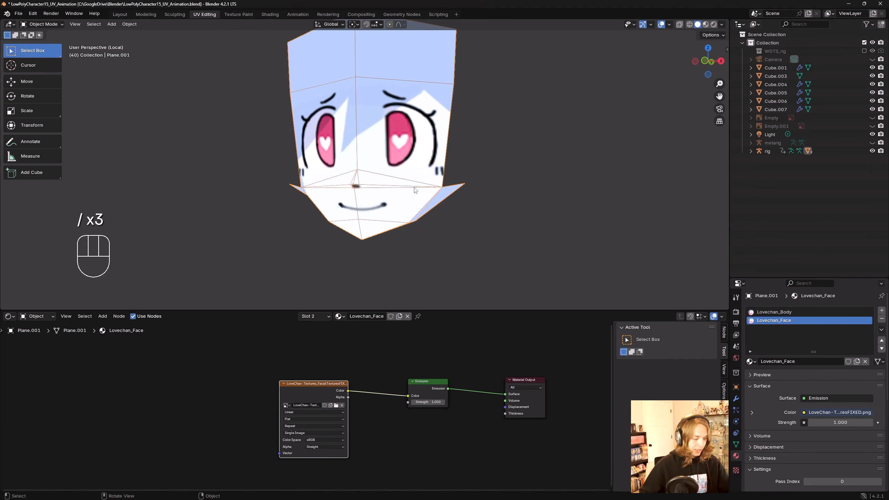
{"action": "key", "text": "KP_1"}
{"action": "key", "text": "Tab"}
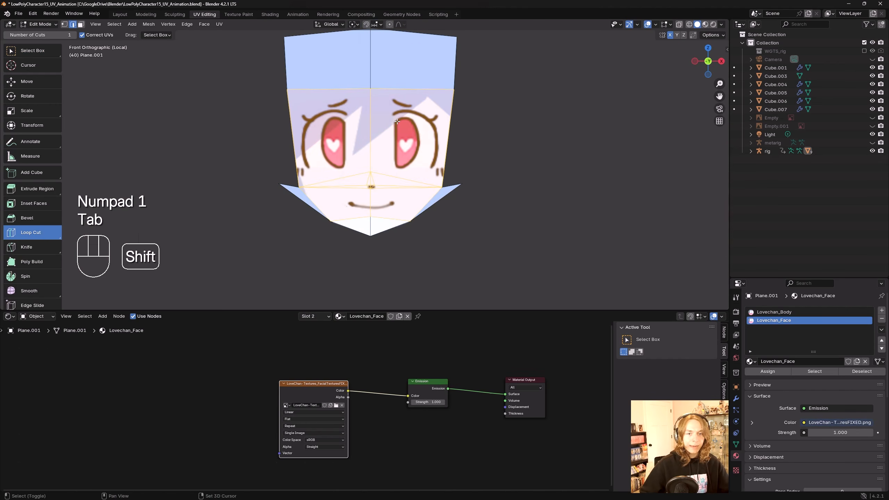
{"action": "middle_click_drag", "start_coordinate": [495, 134], "coordinate": [493, 167], "text": "shift"}
{"action": "key", "text": "w"}
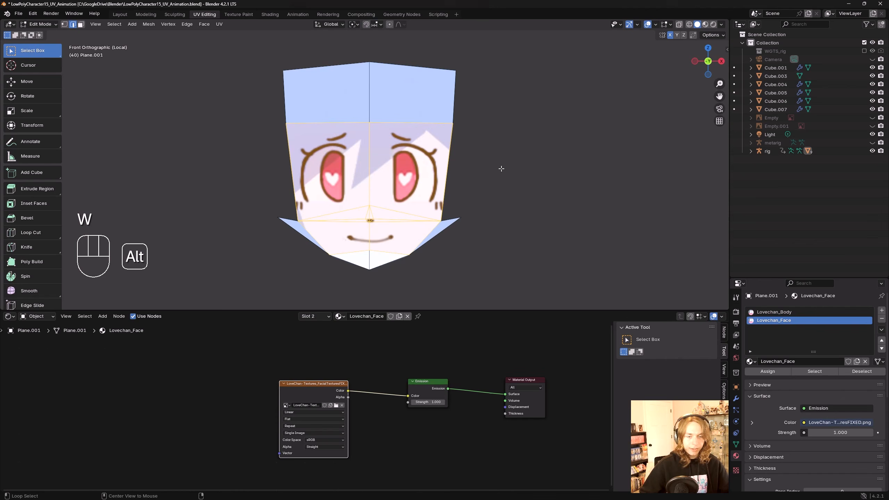
{"action": "key", "text": "alt+a"}
{"action": "middle_click_drag", "start_coordinate": [501, 169], "coordinate": [498, 184], "text": "shift"}
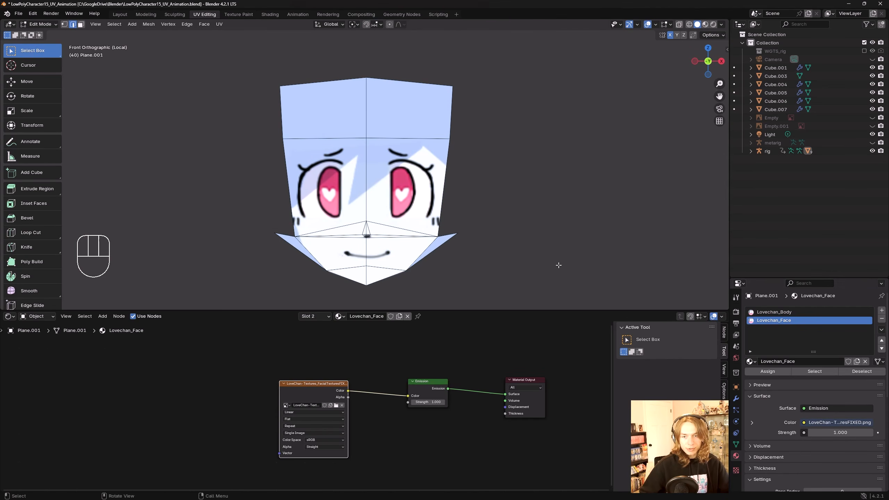
{"action": "middle_click_drag", "start_coordinate": [334, 113], "coordinate": [336, 97], "text": "shift"}
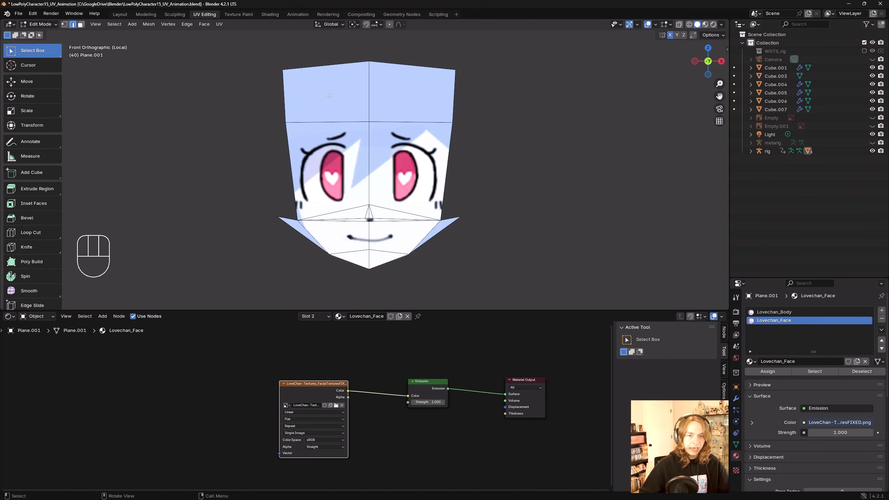
{"action": "left_click_drag", "start_coordinate": [329, 95], "coordinate": [392, 203]}
{"action": "key", "text": "3"}
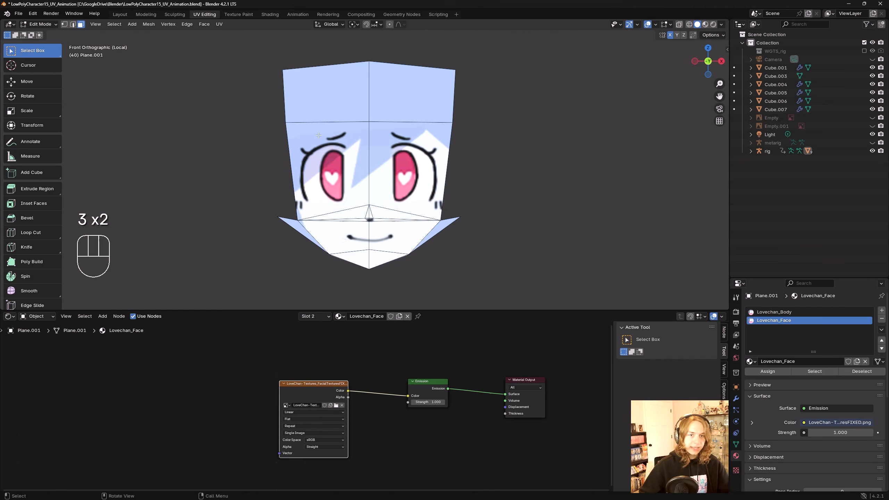
Step: Select the upper face polygons of the head plane that should show the facial texture
{"action": "left_click", "coordinate": [329, 104], "text": "shift"}
{"action": "left_click", "coordinate": [395, 101], "text": "shift"}
{"action": "left_click", "coordinate": [345, 150], "text": "shift"}
{"action": "left_click", "coordinate": [390, 162], "text": "shift"}
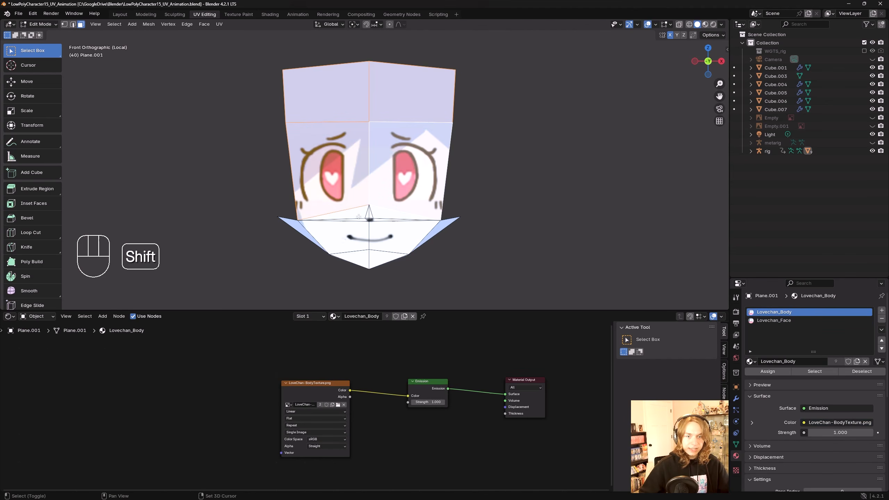
{"action": "key", "text": "c"}
{"action": "key", "text": "c"}
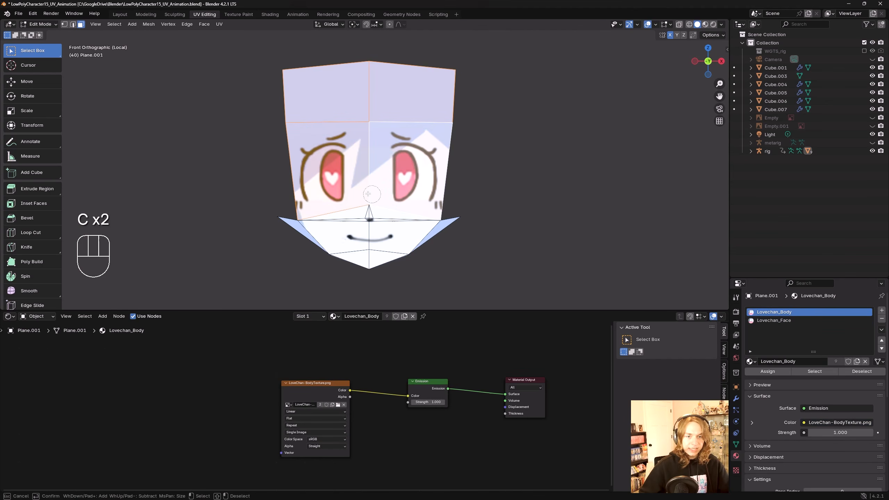
{"action": "left_click_drag", "start_coordinate": [365, 214], "coordinate": [370, 245]}
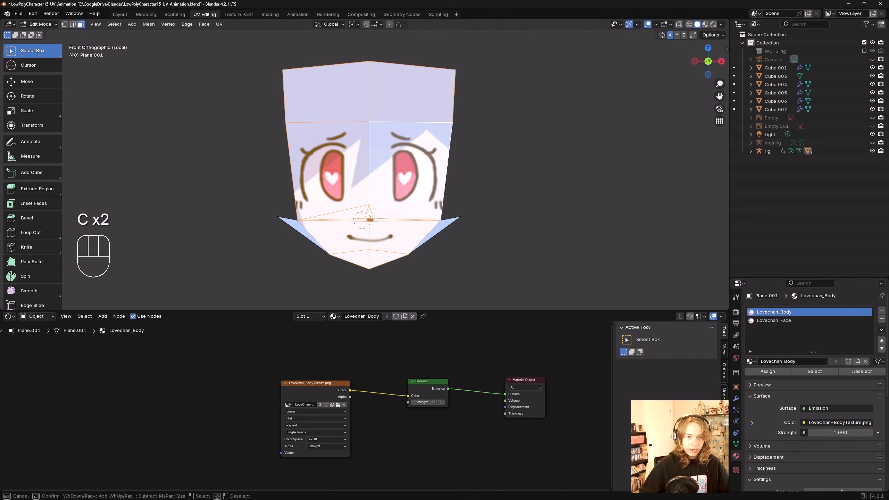
{"action": "right_click", "coordinate": [363, 227]}
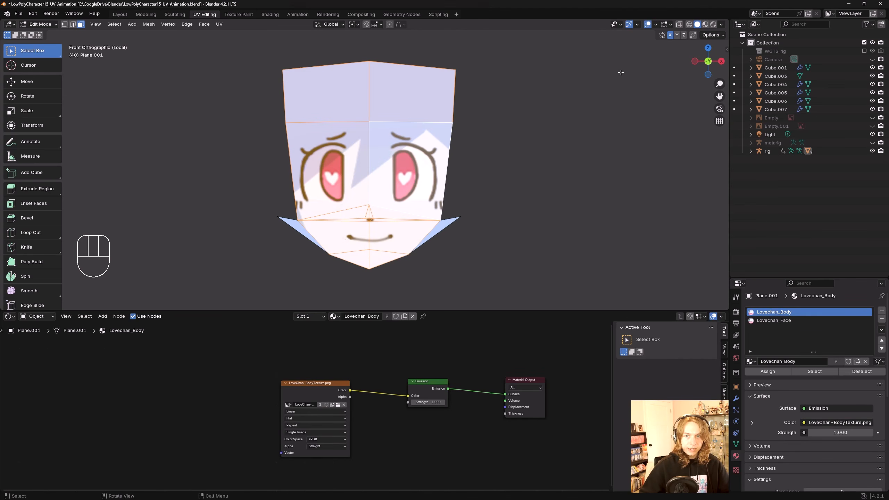
{"action": "middle_click_drag", "start_coordinate": [517, 149], "coordinate": [460, 190]}
{"action": "key", "text": "h"}
{"action": "key", "text": "ctrl+z"}
{"action": "key", "text": "KP_1"}
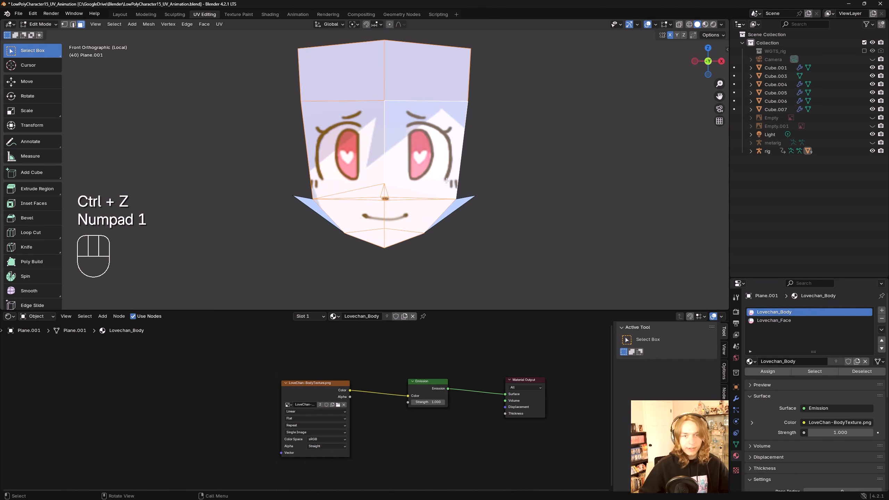
Step: Assign the Lovechan_Face material to the selected face polygons
{"action": "left_click", "coordinate": [775, 320]}
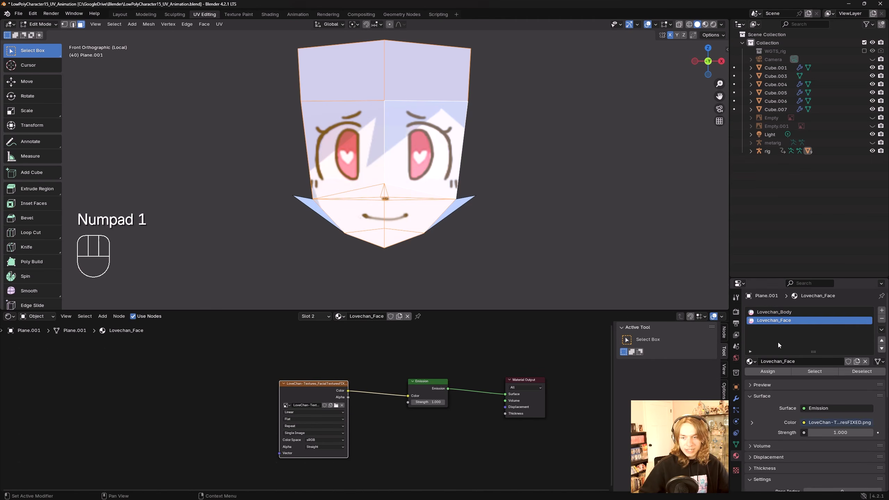
{"action": "left_click", "coordinate": [775, 372]}
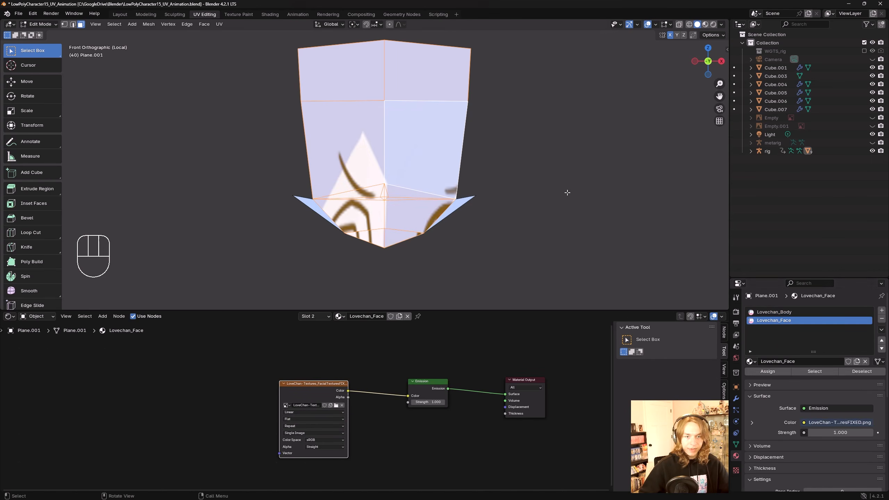
Step: UV-unwrap the selected face polygons with Project from View from the front
{"action": "middle_click_drag", "start_coordinate": [508, 172], "coordinate": [502, 199], "text": "shift"}
{"action": "middle_click_drag", "start_coordinate": [424, 219], "coordinate": [394, 231], "text": "shift"}
{"action": "scroll", "coordinate": [386, 213], "scroll_direction": "down", "scroll_amount": 1}
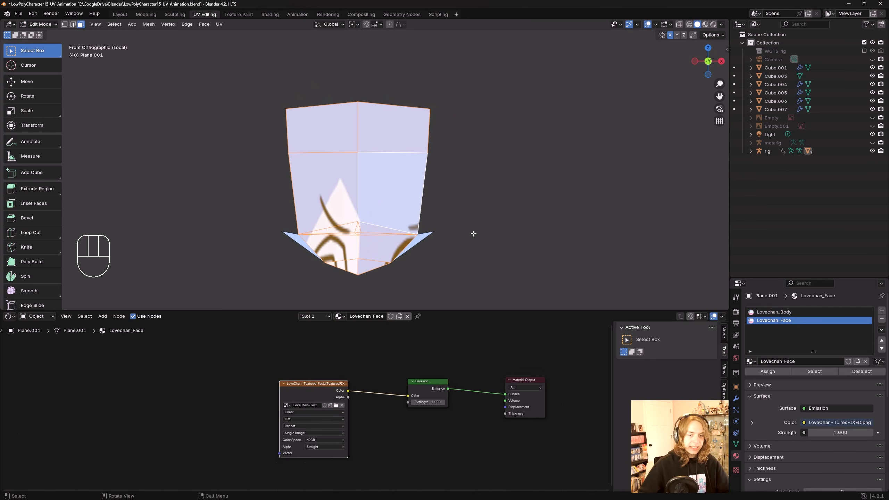
{"action": "middle_click_drag", "start_coordinate": [565, 228], "coordinate": [575, 238], "text": "shift"}
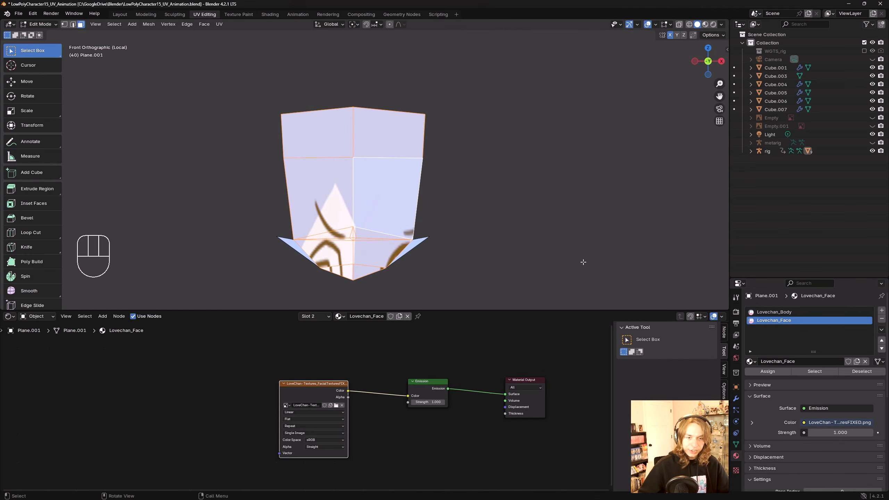
{"action": "middle_click_drag", "start_coordinate": [486, 234], "coordinate": [490, 239], "text": "shift"}
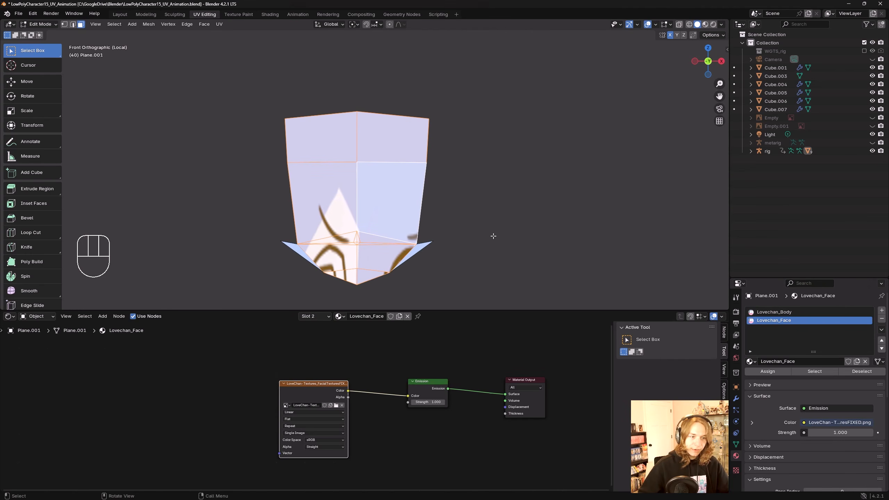
{"action": "middle_click_drag", "start_coordinate": [482, 248], "coordinate": [499, 223], "text": "shift"}
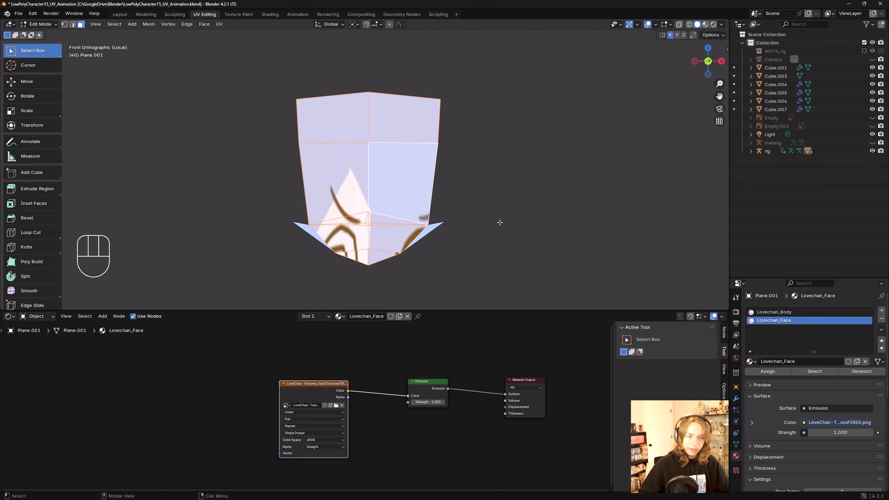
{"action": "scroll", "coordinate": [488, 207], "scroll_direction": "down", "scroll_amount": 1}
{"action": "middle_click_drag", "start_coordinate": [480, 194], "coordinate": [470, 207], "text": "shift"}
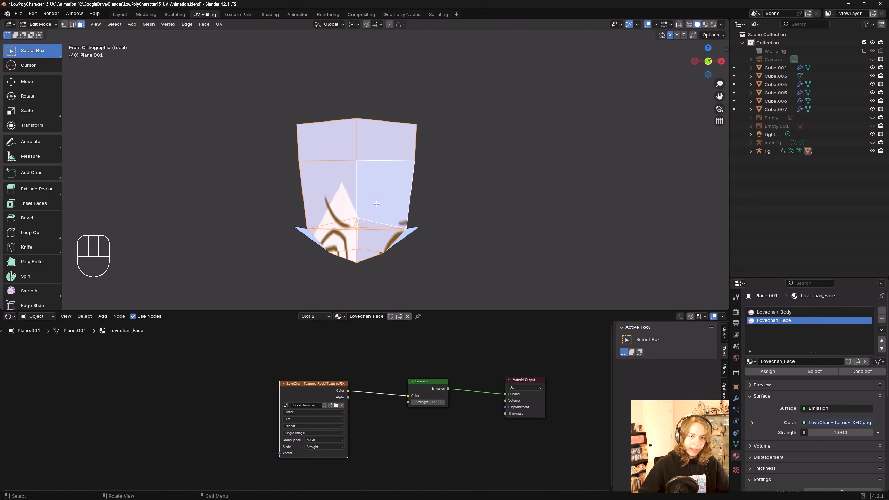
{"action": "middle_click_drag", "start_coordinate": [434, 179], "coordinate": [449, 165], "text": "shift"}
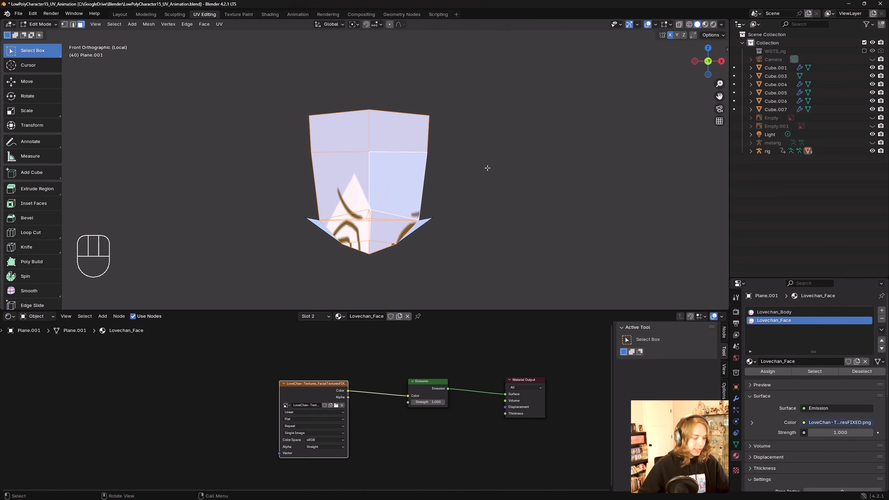
{"action": "key", "text": "u"}
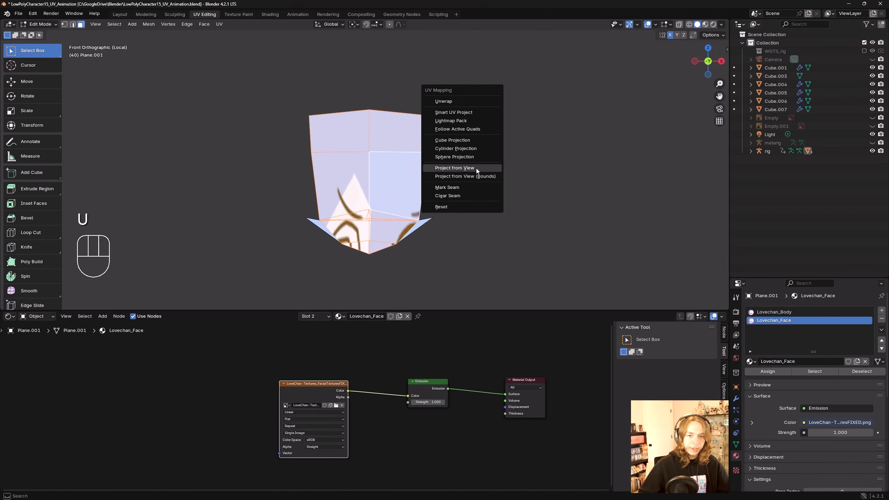
{"action": "left_click", "coordinate": [483, 168]}
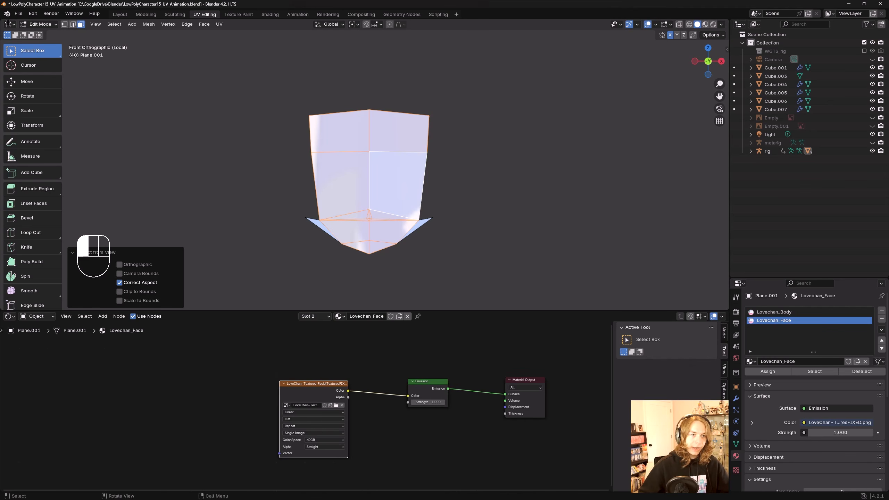
Step: Split the 3D viewport and turn the new left area into a UV Editor showing the facial texture sheet
{"action": "left_click_drag", "start_coordinate": [2, 21], "coordinate": [344, 105]}
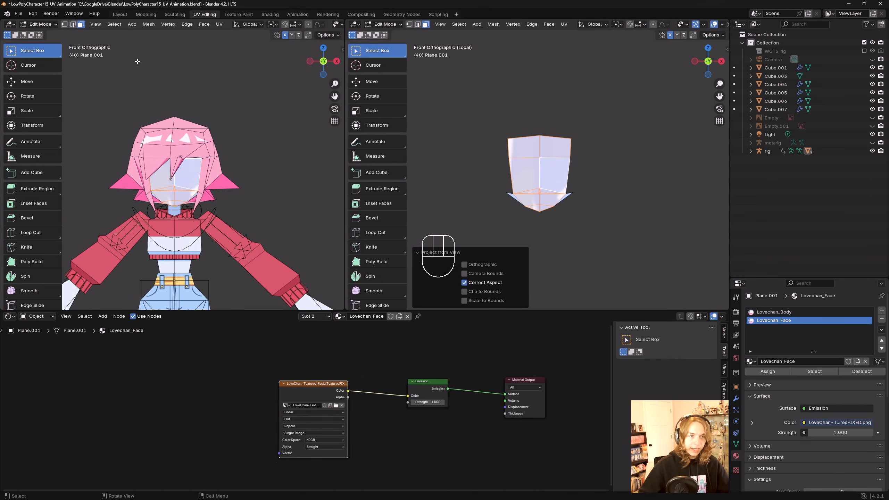
{"action": "left_click", "coordinate": [11, 24]}
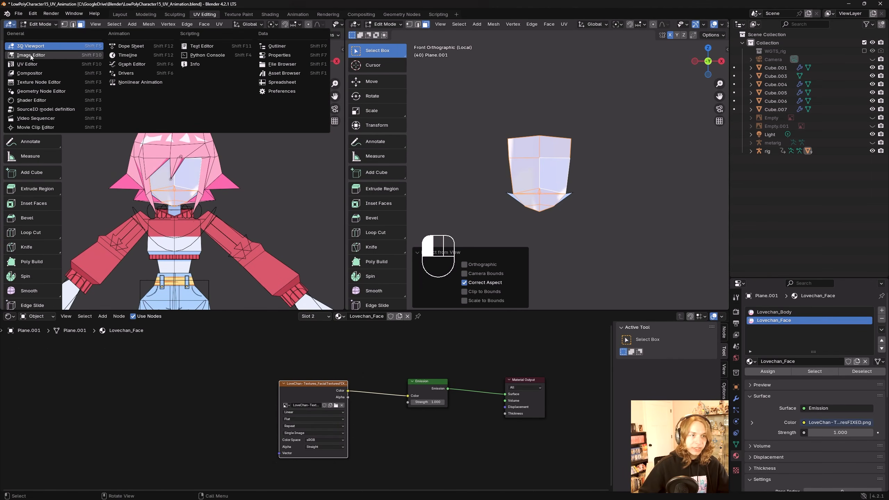
{"action": "left_click", "coordinate": [38, 65]}
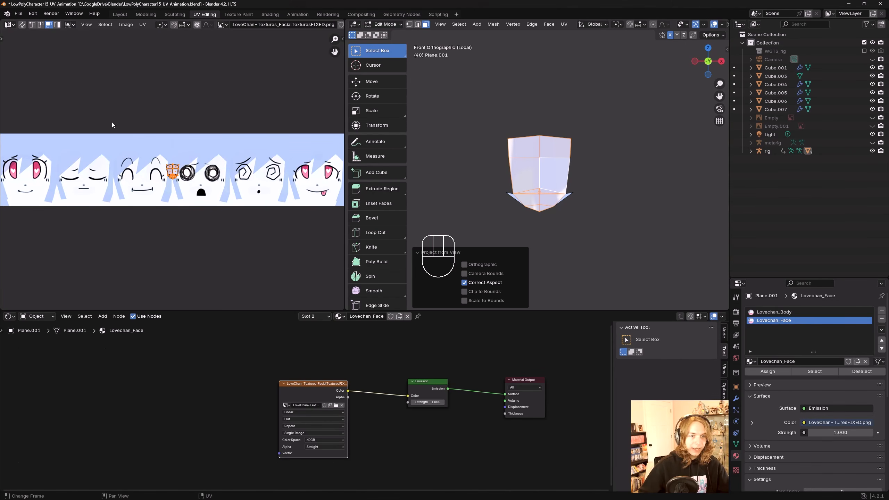
{"action": "left_click", "coordinate": [9, 24]}
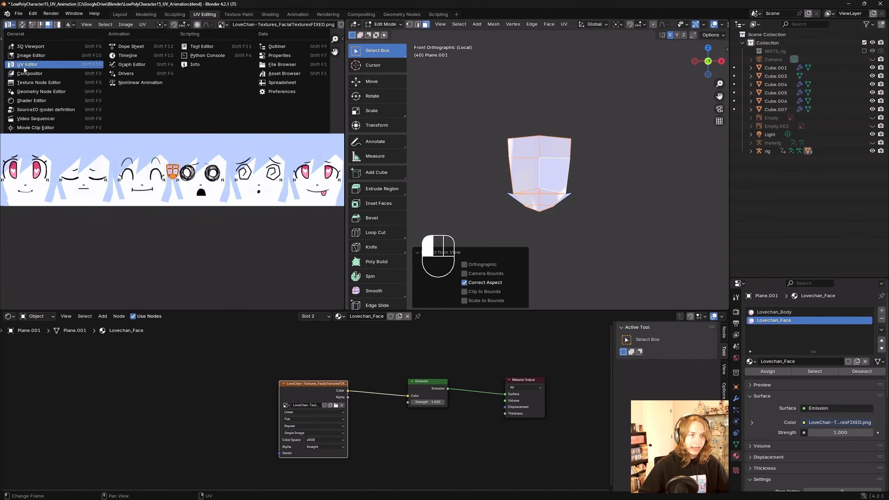
{"action": "left_click", "coordinate": [58, 68]}
Step: Move the face UVs onto the first heart-eyed expression and scale them up about 2.45 times
{"action": "scroll", "coordinate": [210, 175], "scroll_direction": "down", "scroll_amount": 2}
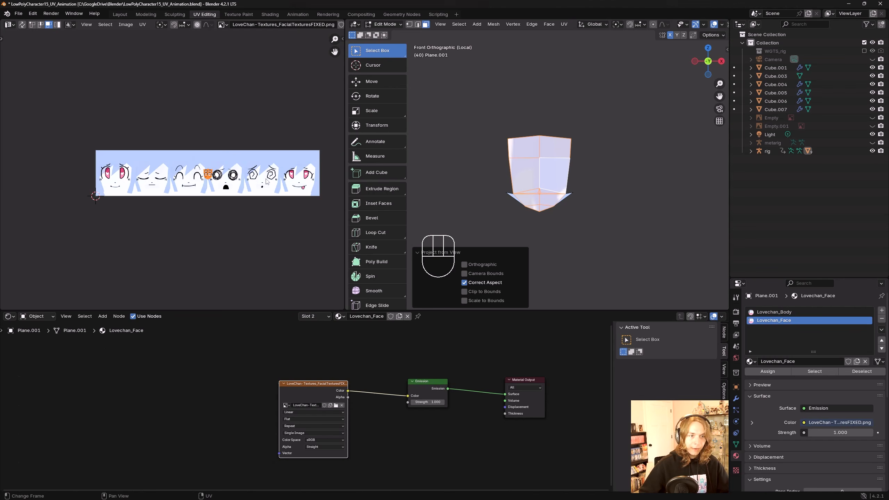
{"action": "key", "text": "g"}
{"action": "left_click", "coordinate": [168, 180]}
{"action": "key", "text": "s"}
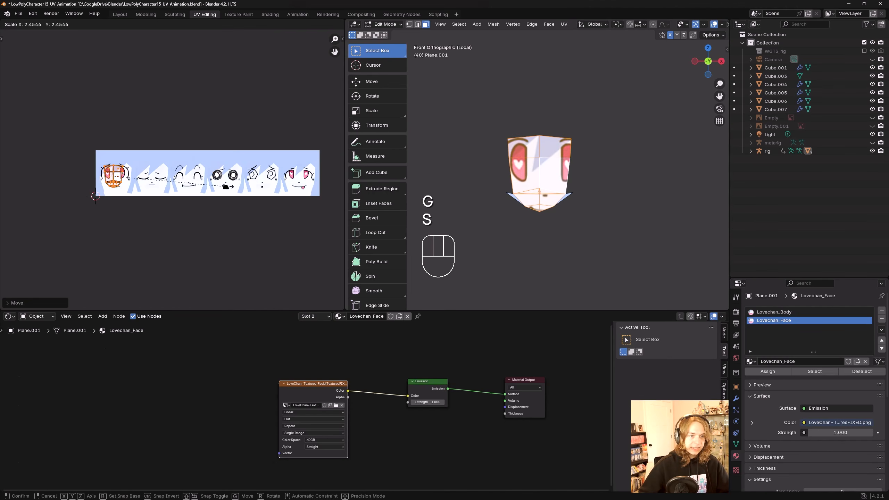
{"action": "left_click", "coordinate": [306, 193]}
{"action": "scroll", "coordinate": [139, 186], "scroll_direction": "up", "scroll_amount": 4}
{"action": "middle_click_drag", "start_coordinate": [70, 203], "coordinate": [222, 196]}
{"action": "key", "text": "g"}
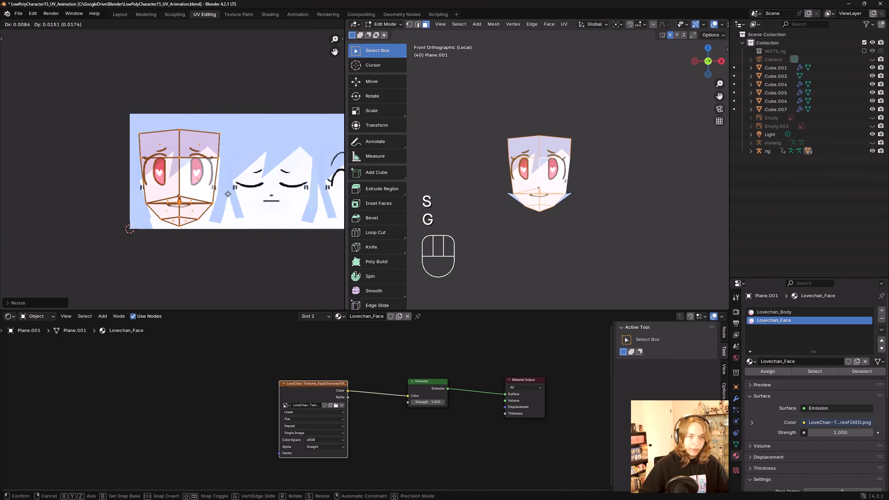
{"action": "key", "text": "s"}
{"action": "left_click", "coordinate": [223, 189]}
{"action": "key", "text": "g"}
{"action": "left_click", "coordinate": [224, 189]}
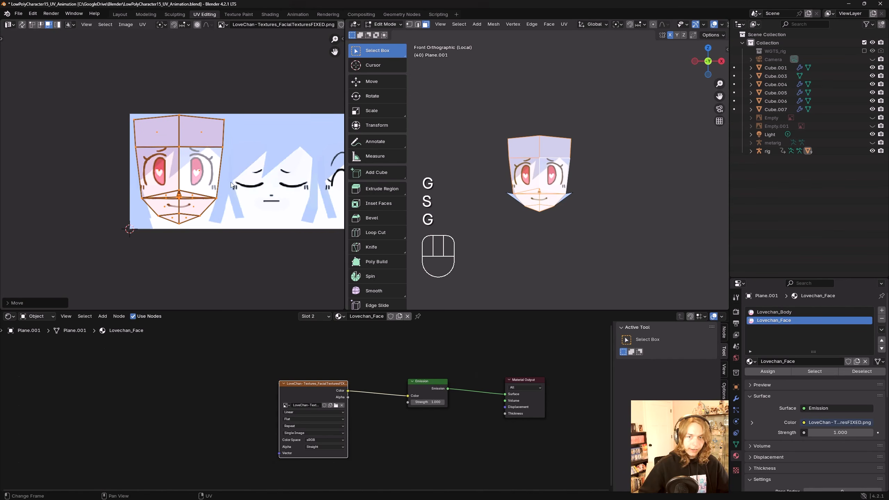
Step: Nudge the face UVs so the heart eyes and smile sit centred on the face
{"action": "scroll", "coordinate": [578, 183], "scroll_direction": "up", "scroll_amount": 4}
{"action": "middle_click_drag", "start_coordinate": [578, 183], "coordinate": [580, 176], "text": "shift"}
{"action": "scroll", "coordinate": [167, 185], "scroll_direction": "up", "scroll_amount": 2}
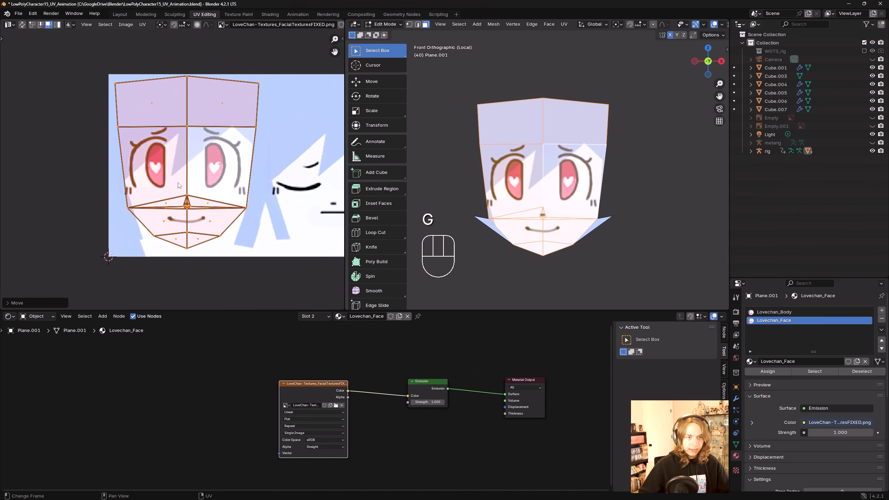
{"action": "key", "text": "g"}
{"action": "left_click", "coordinate": [184, 183]}
{"action": "scroll", "coordinate": [173, 170], "scroll_direction": "up", "scroll_amount": 3}
{"action": "scroll", "coordinate": [543, 210], "scroll_direction": "up", "scroll_amount": 3}
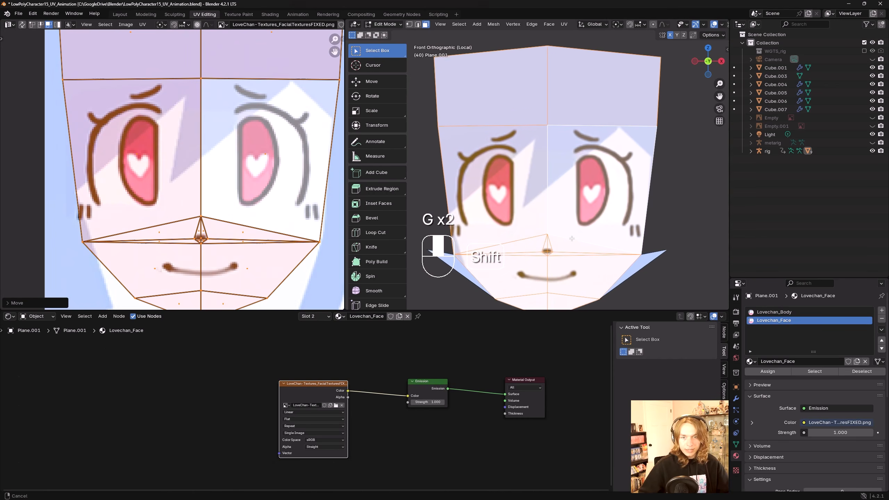
{"action": "middle_click_drag", "start_coordinate": [543, 217], "coordinate": [543, 193], "text": "shift"}
{"action": "key", "text": "g"}
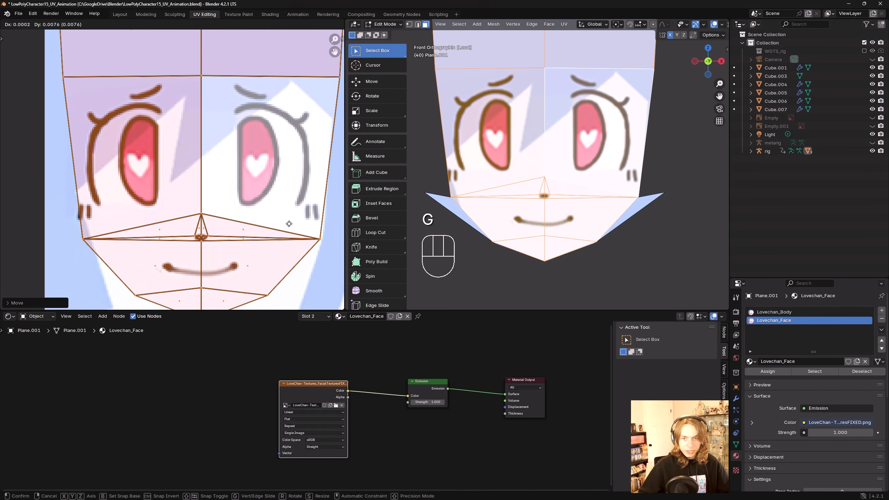
{"action": "left_click", "coordinate": [287, 224]}
Step: Scale the face UVs by about 1.017 and shift them slightly along X to fit the expression
{"action": "scroll", "coordinate": [141, 180], "scroll_direction": "down", "scroll_amount": 3}
{"action": "key", "text": "s"}
{"action": "left_click", "coordinate": [256, 235]}
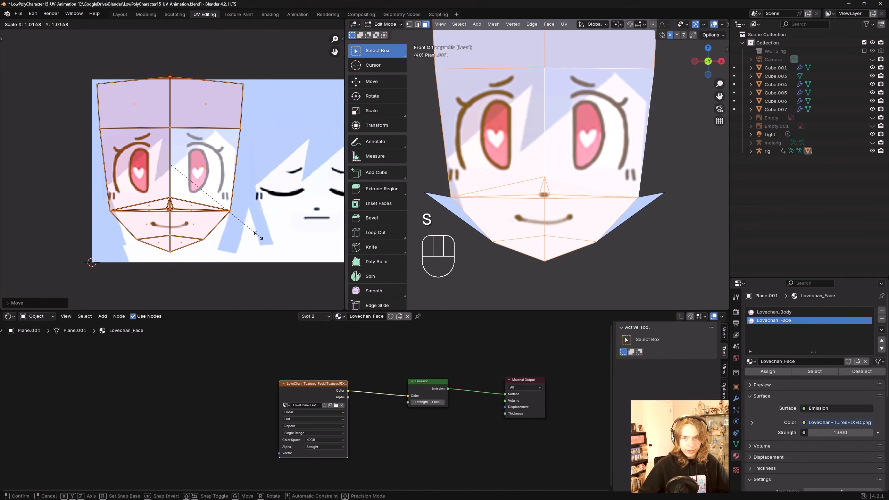
{"action": "key", "text": "g"}
{"action": "key", "text": "x"}
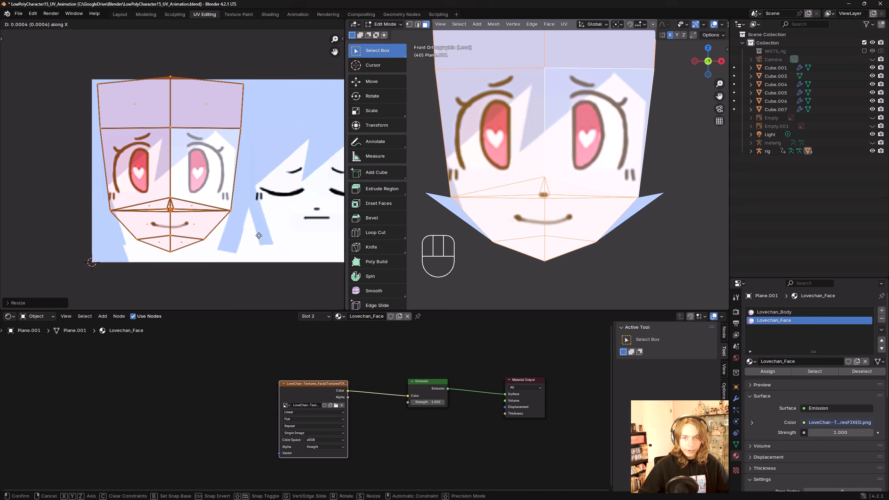
{"action": "left_click", "coordinate": [258, 238]}
{"action": "scroll", "coordinate": [538, 165], "scroll_direction": "down", "scroll_amount": 4}
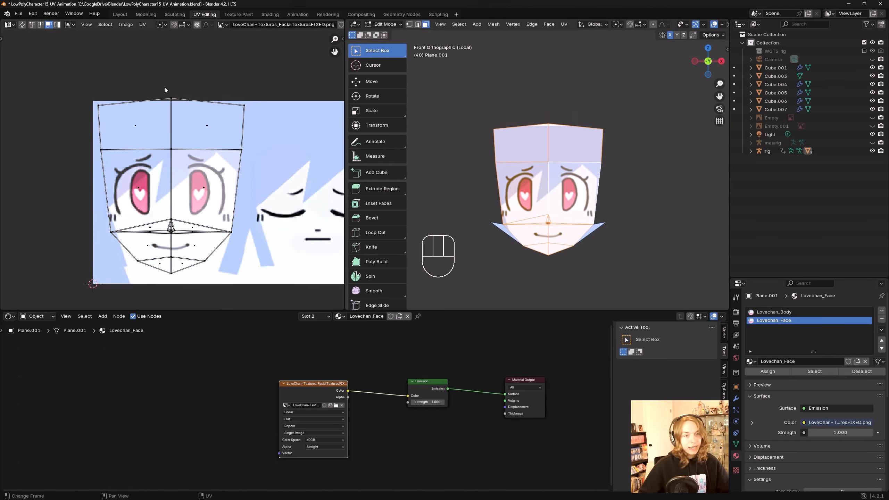
Step: Select the face's top UV vertices and move them down by about 0.055
{"action": "key", "text": "1"}
{"action": "left_click_drag", "start_coordinate": [155, 81], "coordinate": [177, 101]}
{"action": "key", "text": "g"}
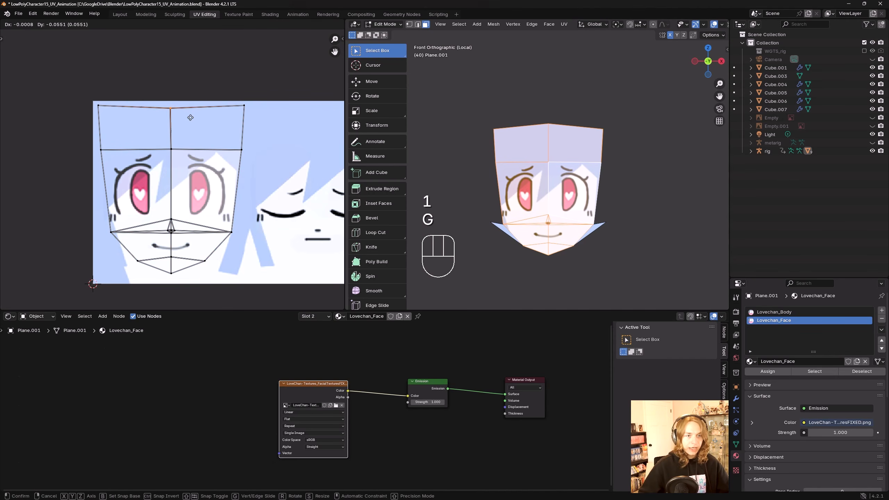
{"action": "left_click", "coordinate": [188, 115]}
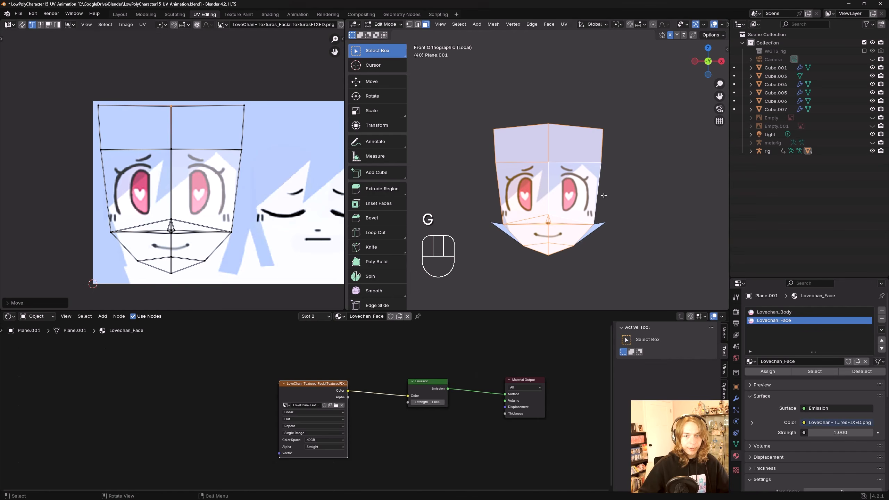
Step: Examine the textured face in the 3D viewport from the front
{"action": "middle_click_drag", "start_coordinate": [604, 196], "coordinate": [603, 194], "text": "shift"}
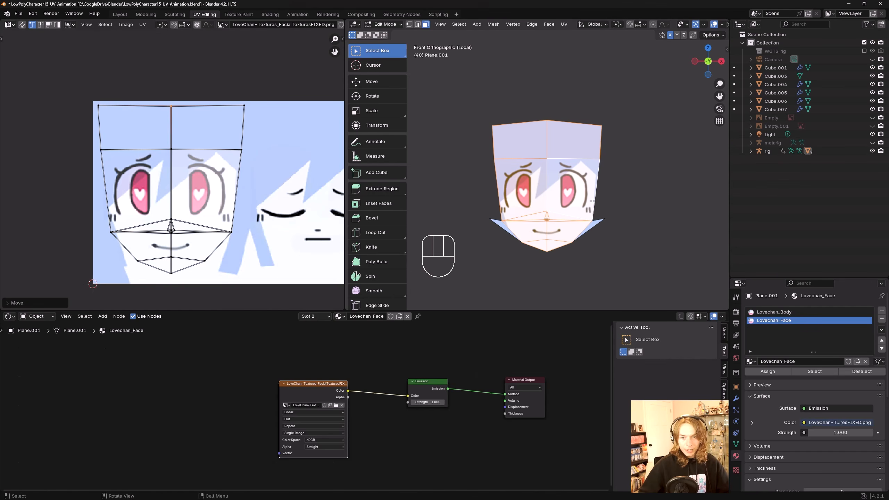
{"action": "left_click", "coordinate": [592, 201]}
{"action": "left_click", "coordinate": [627, 213]}
{"action": "middle_click_drag", "start_coordinate": [628, 228], "coordinate": [624, 210], "text": "shift"}
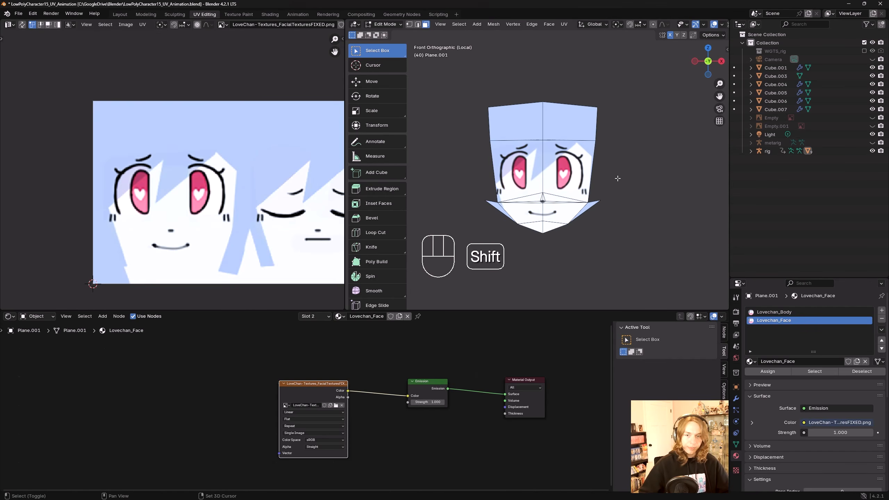
{"action": "scroll", "coordinate": [612, 199], "scroll_direction": "down", "scroll_amount": 3}
{"action": "middle_click_drag", "start_coordinate": [617, 178], "coordinate": [577, 178], "text": "shift"}
{"action": "scroll", "coordinate": [592, 187], "scroll_direction": "up", "scroll_amount": 3}
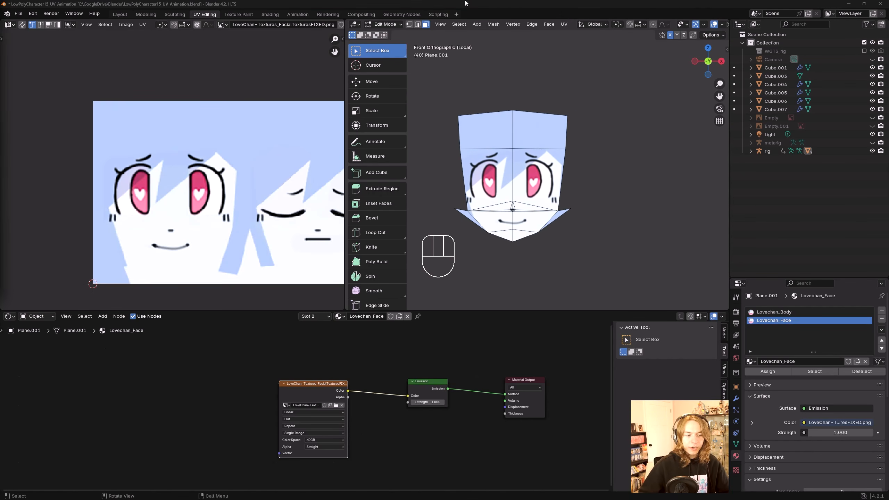
{"action": "middle_click_drag", "start_coordinate": [525, 258], "coordinate": [519, 250], "text": "shift"}
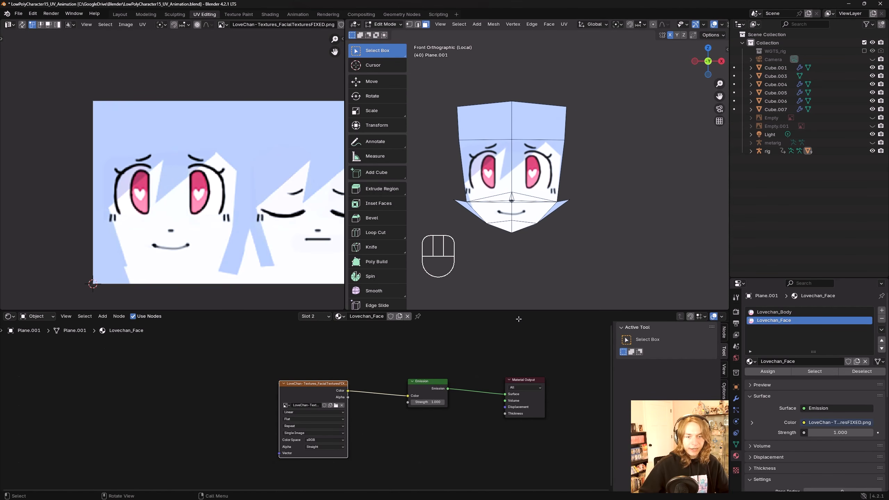
Step: Hide the viewport toolbar and resize the areas to enlarge the 3D viewport and the node editor
{"action": "left_click", "coordinate": [324, 379]}
{"action": "middle_click_drag", "start_coordinate": [357, 366], "coordinate": [354, 357]}
{"action": "key", "text": "t"}
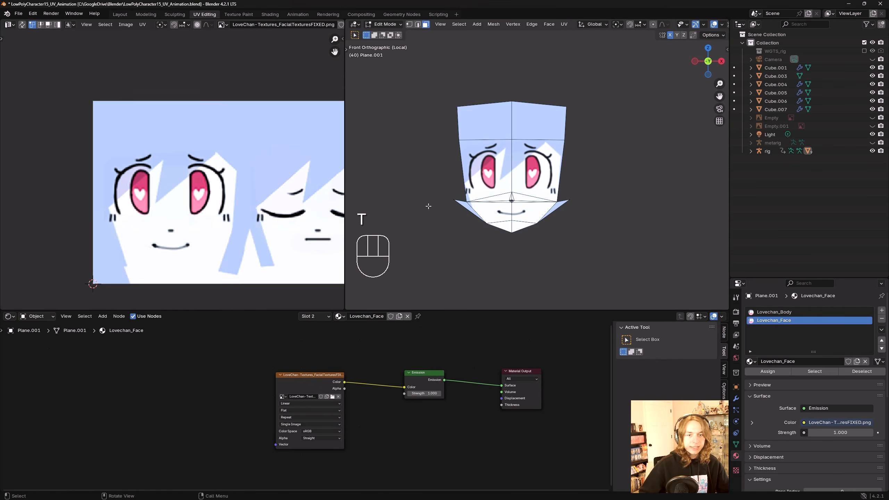
{"action": "left_click_drag", "start_coordinate": [344, 188], "coordinate": [186, 188]}
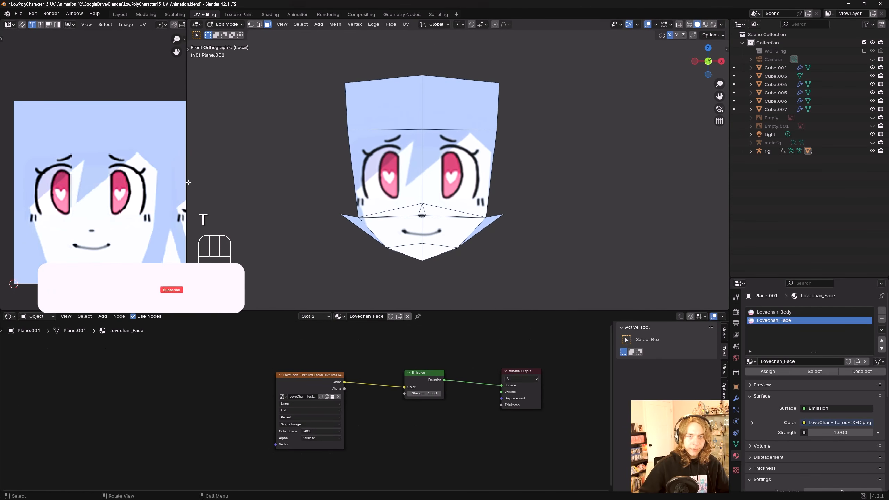
{"action": "middle_click_drag", "start_coordinate": [458, 183], "coordinate": [458, 180], "text": "ctrl"}
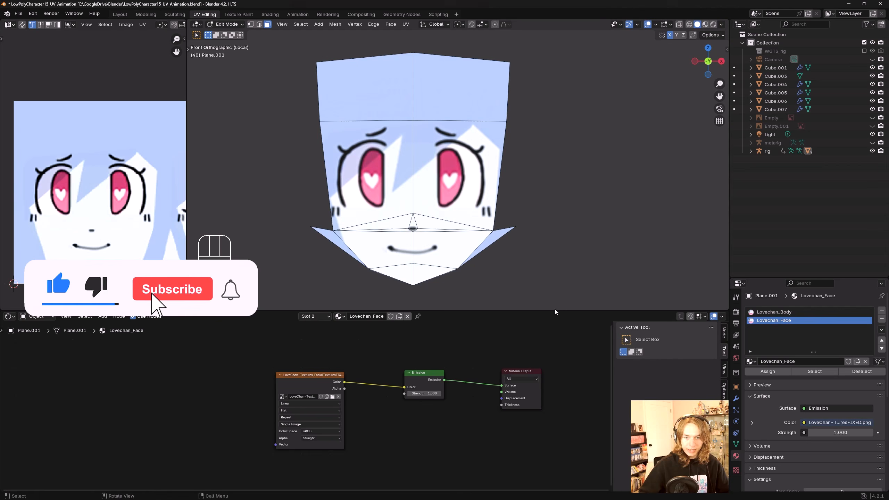
{"action": "left_click_drag", "start_coordinate": [555, 310], "coordinate": [555, 270]}
{"action": "key", "text": "KP_Decimal"}
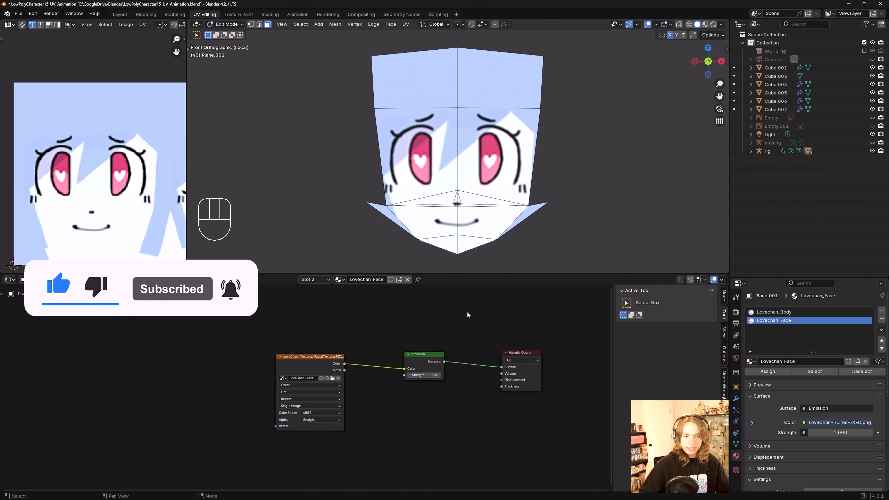
{"action": "middle_click_drag", "start_coordinate": [347, 333], "coordinate": [426, 319]}
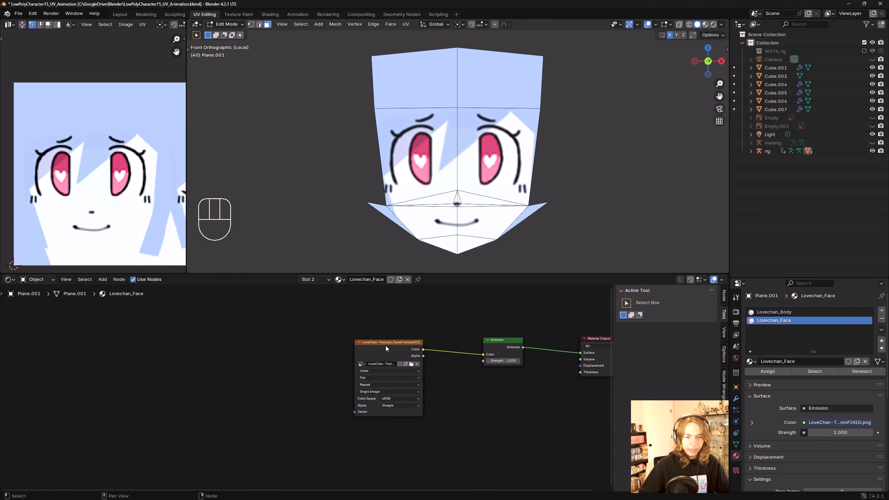
Step: Add Texture Coordinate and Mapping nodes to the face image texture with Node Wrangler, arrange them, and save
{"action": "left_click", "coordinate": [389, 348]}
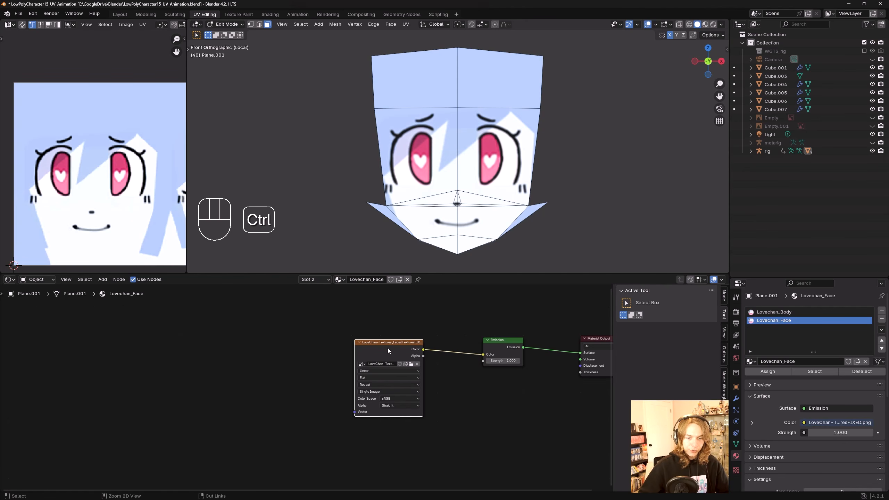
{"action": "key", "text": "ctrl+t"}
{"action": "left_click", "coordinate": [324, 355]}
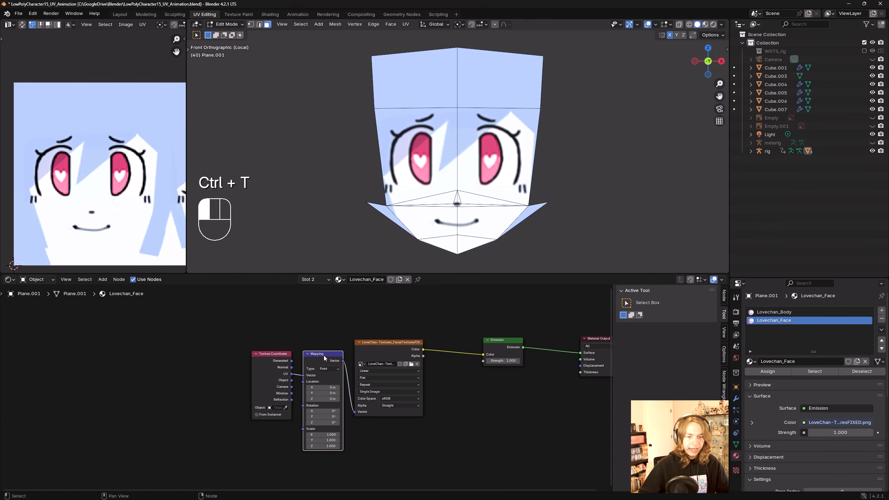
{"action": "left_click", "coordinate": [271, 354]}
{"action": "middle_click_drag", "start_coordinate": [270, 355], "coordinate": [332, 352]}
{"action": "left_click", "coordinate": [386, 346]}
{"action": "left_click", "coordinate": [439, 342]}
{"action": "key", "text": "ctrl+s"}
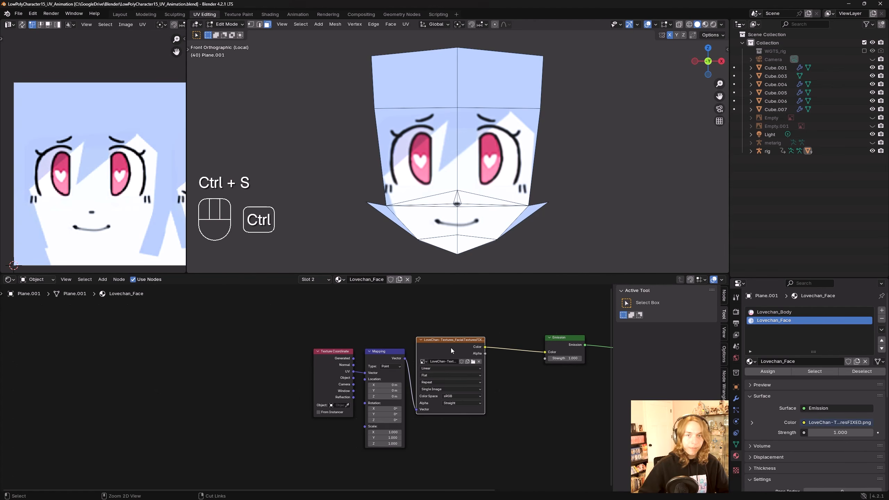
Step: Check in Preferences that the Node Wrangler add-on is enabled
{"action": "left_click", "coordinate": [33, 14]}
{"action": "left_click", "coordinate": [54, 120]}
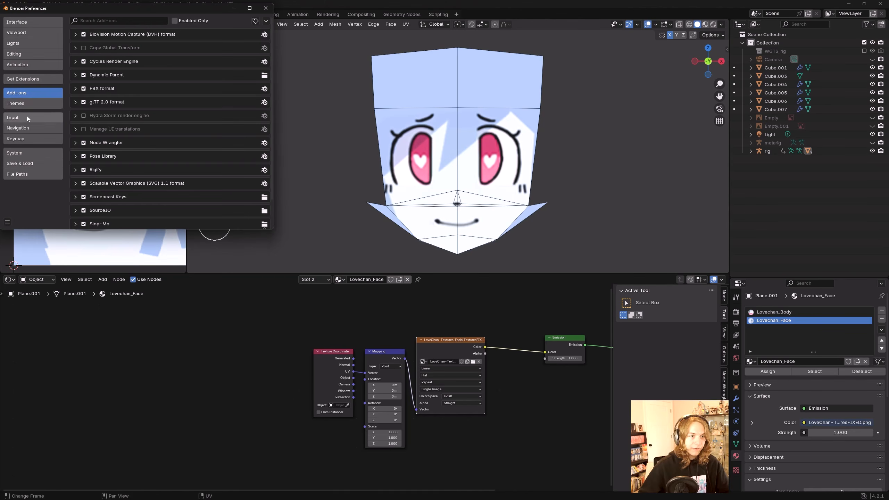
{"action": "type", "text": "node"}
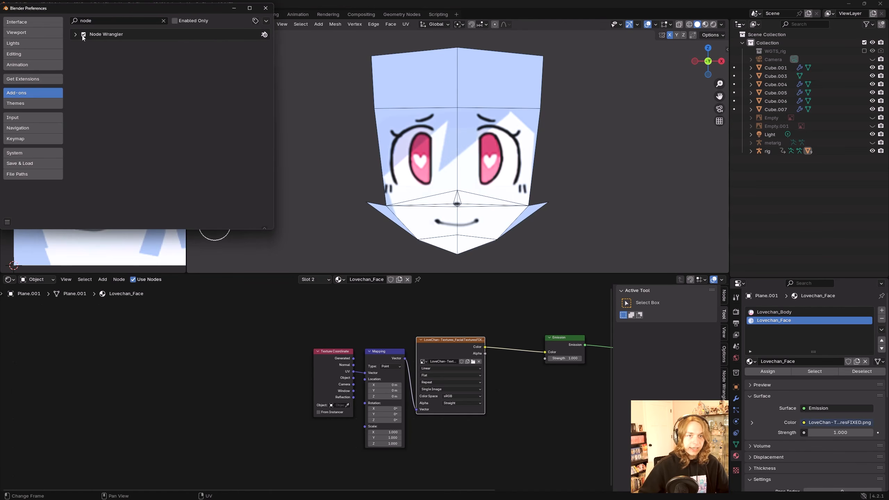
{"action": "left_click", "coordinate": [265, 8]}
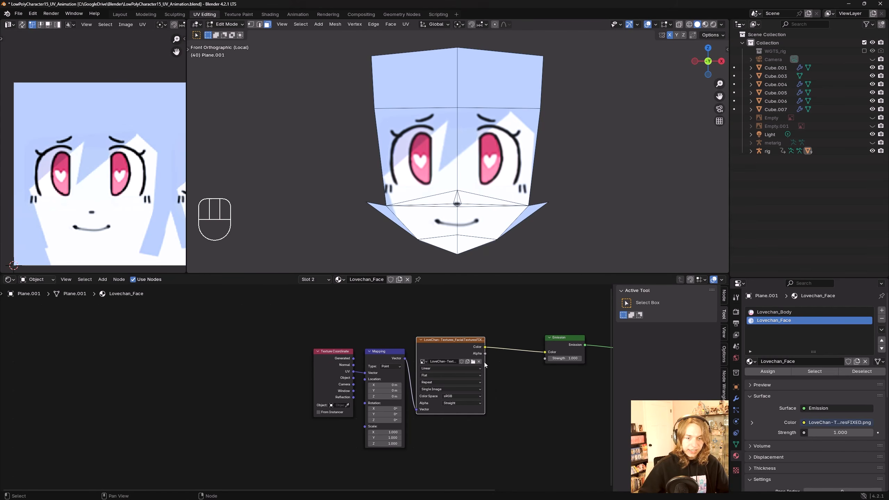
Step: Frame all nodes in the node editor and save the file
{"action": "key", "text": "Home"}
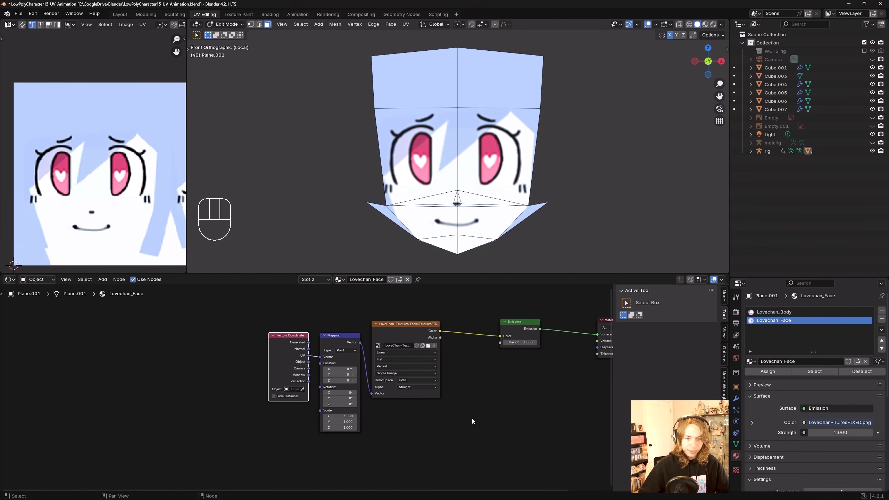
{"action": "key", "text": "ctrl+s"}
{"action": "scroll", "coordinate": [338, 361], "scroll_direction": "up", "scroll_amount": 3}
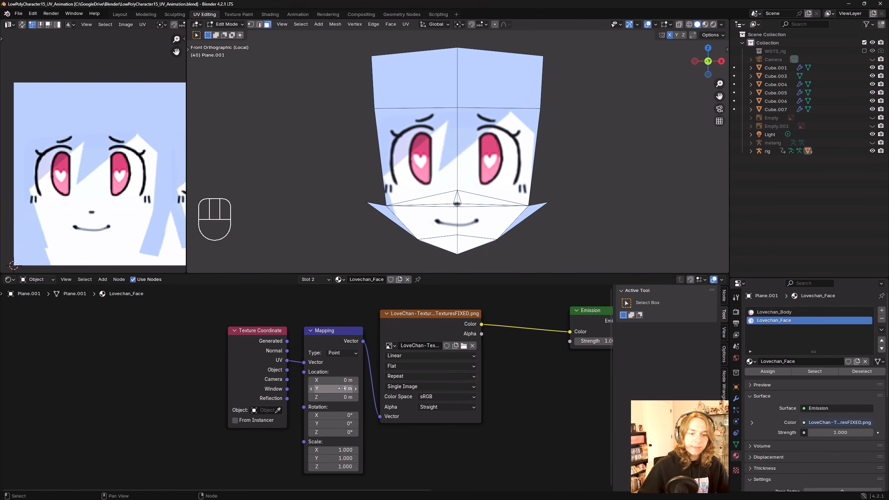
Step: Try offsetting the Mapping node's Location X, then undo the change
{"action": "left_click", "coordinate": [335, 380]}
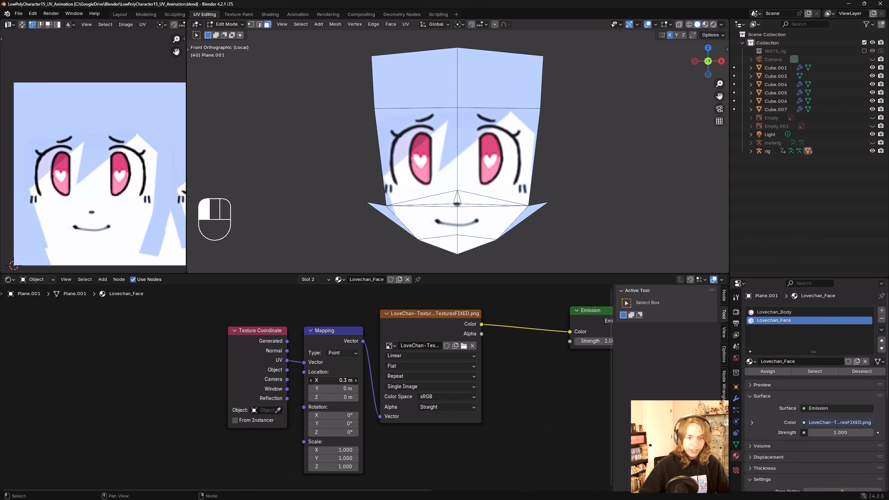
{"action": "key", "text": "ctrl+z"}
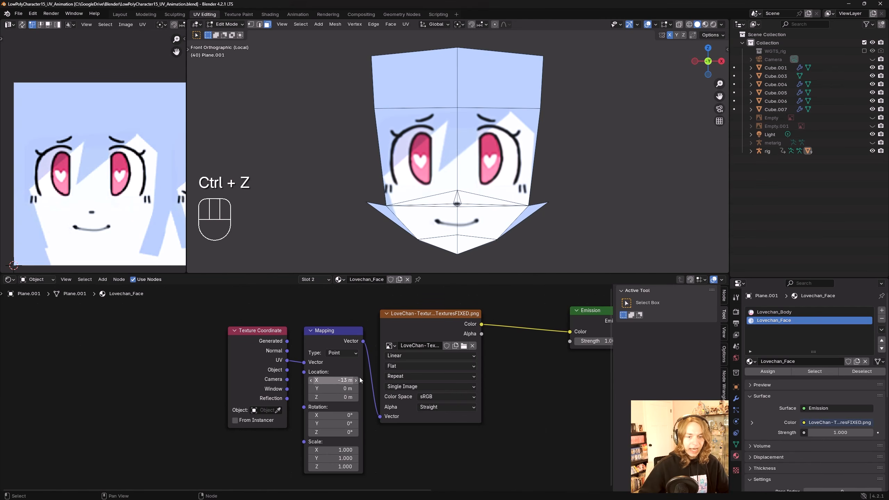
{"action": "scroll", "coordinate": [524, 168], "scroll_direction": "down", "scroll_amount": 2}
{"action": "middle_click_drag", "start_coordinate": [583, 157], "coordinate": [559, 175], "text": "shift"}
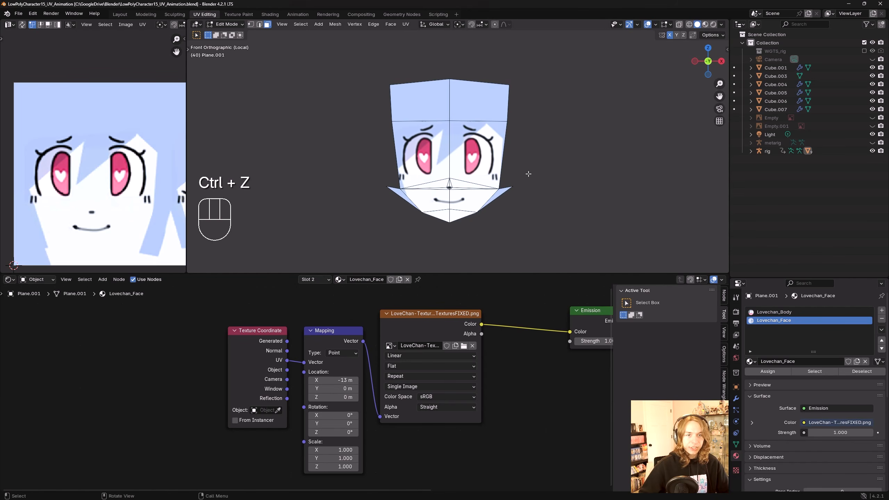
{"action": "scroll", "coordinate": [528, 175], "scroll_direction": "up", "scroll_amount": 1}
Step: Switch the viewport shading to Material Preview and save the file
{"action": "key", "text": "z"}
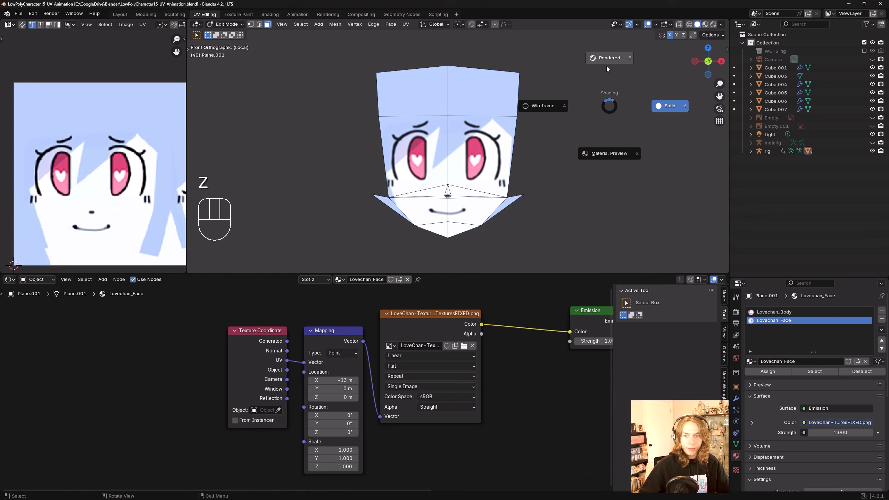
{"action": "left_click", "coordinate": [610, 155]}
{"action": "left_click_drag", "start_coordinate": [332, 380], "coordinate": [339, 380]}
{"action": "middle_click_drag", "start_coordinate": [496, 139], "coordinate": [720, 77]}
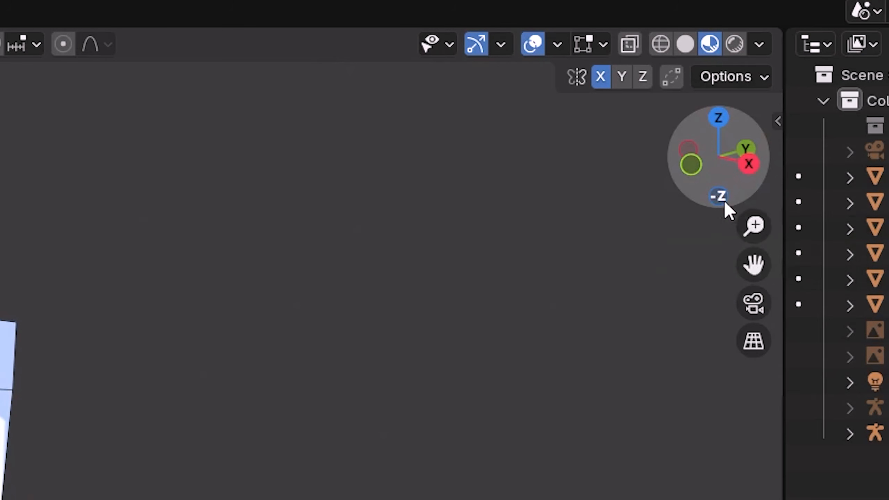
{"action": "middle_click_drag", "start_coordinate": [131, 329], "coordinate": [222, 300]}
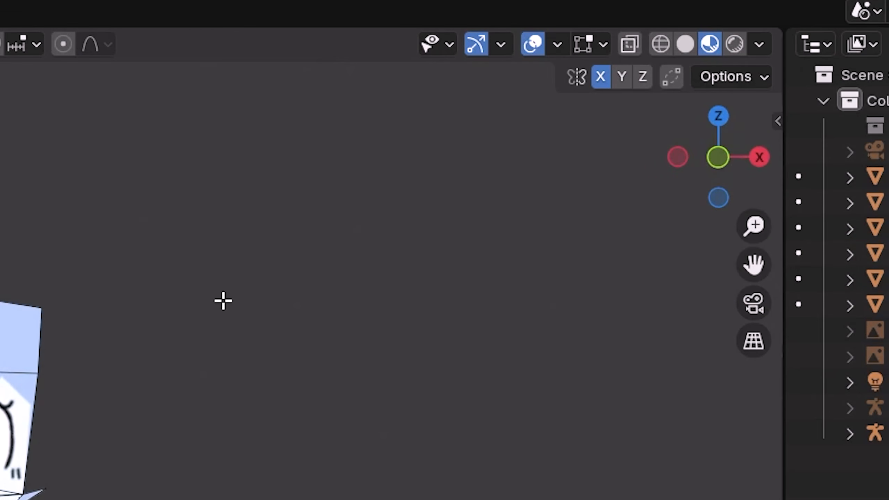
{"action": "key", "text": "ctrl+s"}
Step: Drag the Mapping node's Location values to slide the expression sheet, then reset them to 0 m
{"action": "left_click_drag", "start_coordinate": [338, 379], "coordinate": [345, 379], "text": "shift"}
{"action": "scroll", "coordinate": [159, 190], "scroll_direction": "down", "scroll_amount": 8}
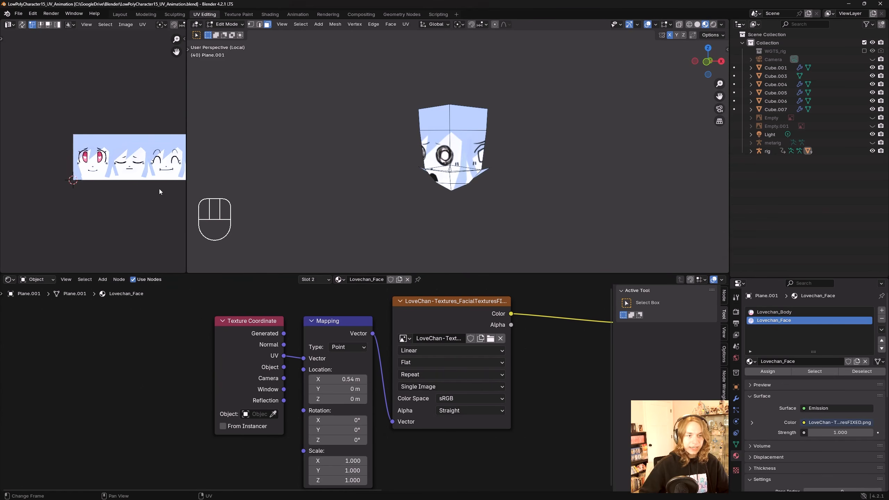
{"action": "scroll", "coordinate": [133, 195], "scroll_direction": "up", "scroll_amount": 2}
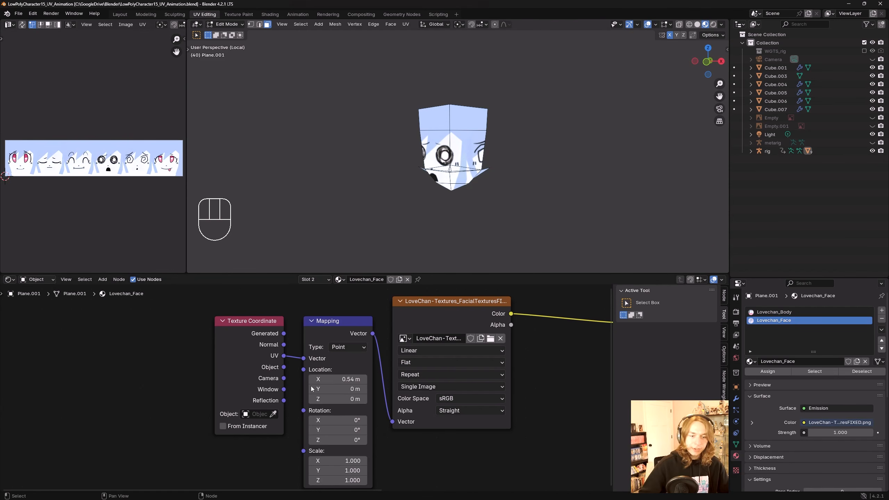
{"action": "middle_click_drag", "start_coordinate": [331, 373], "coordinate": [372, 381]}
{"action": "left_click_drag", "start_coordinate": [373, 381], "coordinate": [381, 382], "text": "shift"}
{"action": "key", "text": "BackSpace"}
{"action": "scroll", "coordinate": [80, 150], "scroll_direction": "down", "scroll_amount": 2}
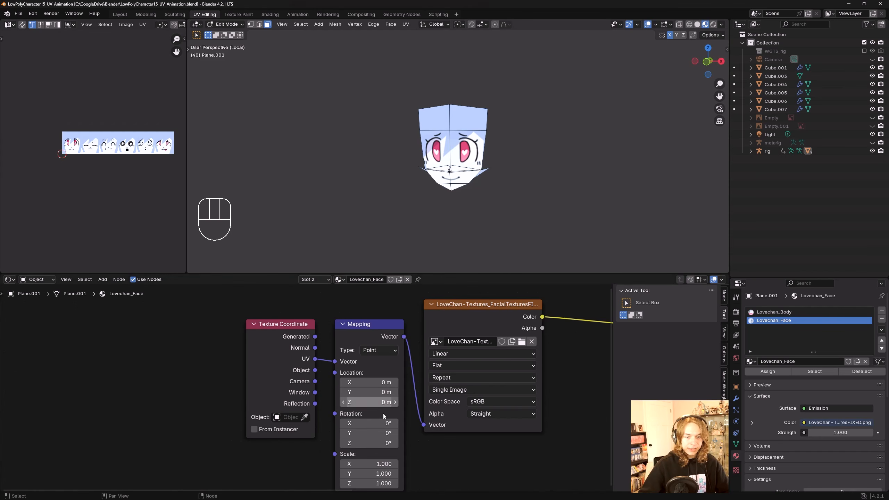
{"action": "left_click_drag", "start_coordinate": [369, 391], "coordinate": [365, 391], "text": "shift"}
{"action": "key", "text": "ctrl+z"}
{"action": "key", "text": "ctrl+z"}
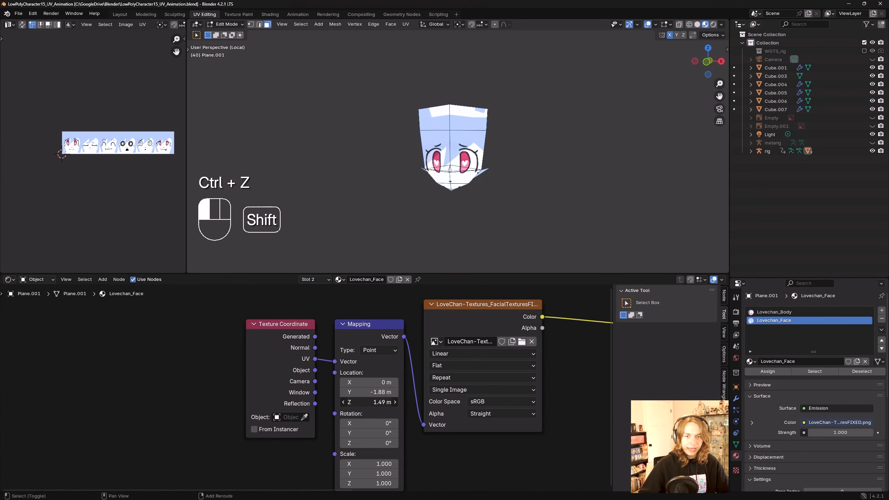
{"action": "key", "text": "ctrl+shift+z"}
{"action": "left_click_drag", "start_coordinate": [369, 382], "coordinate": [379, 381], "text": "shift"}
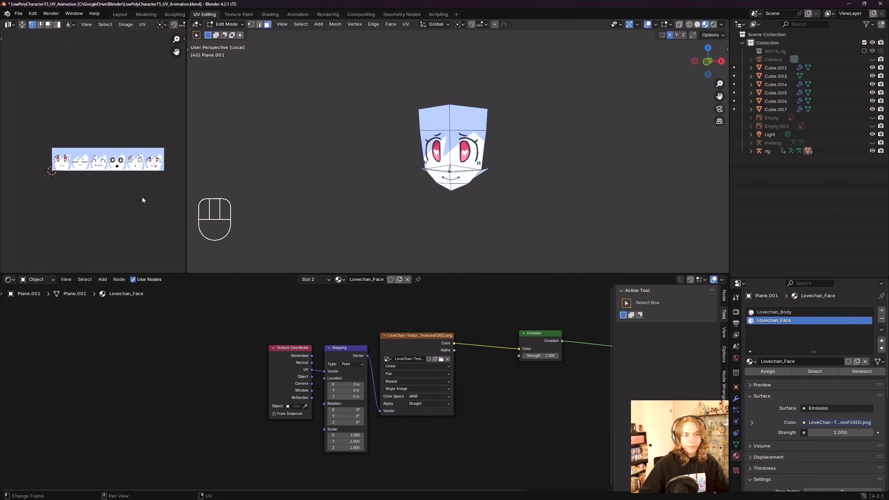
{"action": "scroll", "coordinate": [143, 198], "scroll_direction": "up", "scroll_amount": 2}
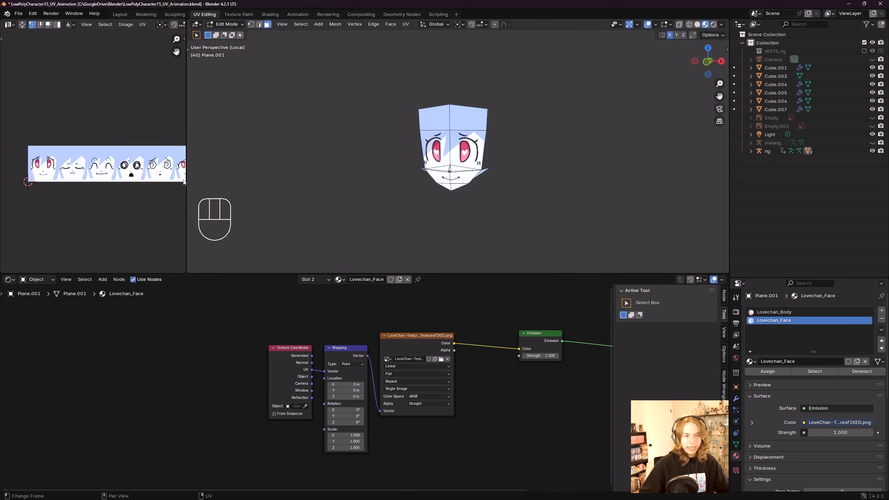
Step: Widen the UV editor so the whole expression sheet is visible
{"action": "left_click_drag", "start_coordinate": [187, 179], "coordinate": [421, 179]}
{"action": "scroll", "coordinate": [205, 207], "scroll_direction": "up", "scroll_amount": 2}
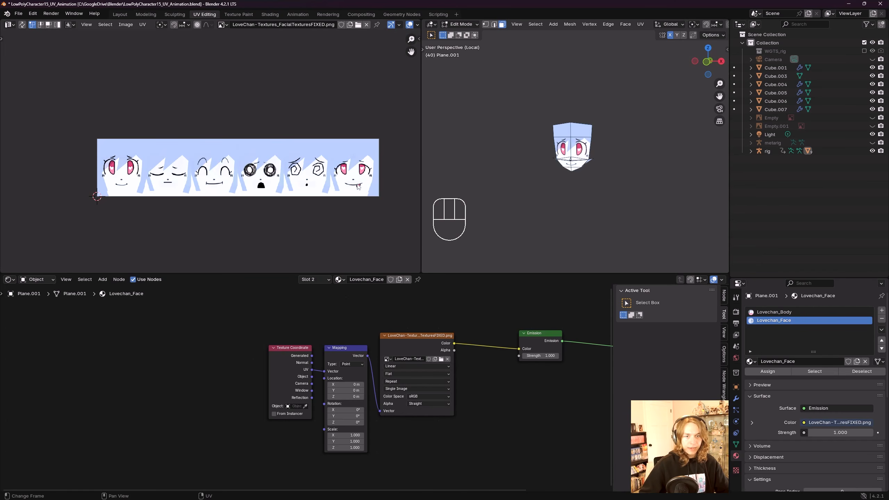
{"action": "middle_click_drag", "start_coordinate": [357, 187], "coordinate": [324, 190]}
{"action": "scroll", "coordinate": [338, 183], "scroll_direction": "up", "scroll_amount": 1}
{"action": "middle_click_drag", "start_coordinate": [323, 191], "coordinate": [314, 189]}
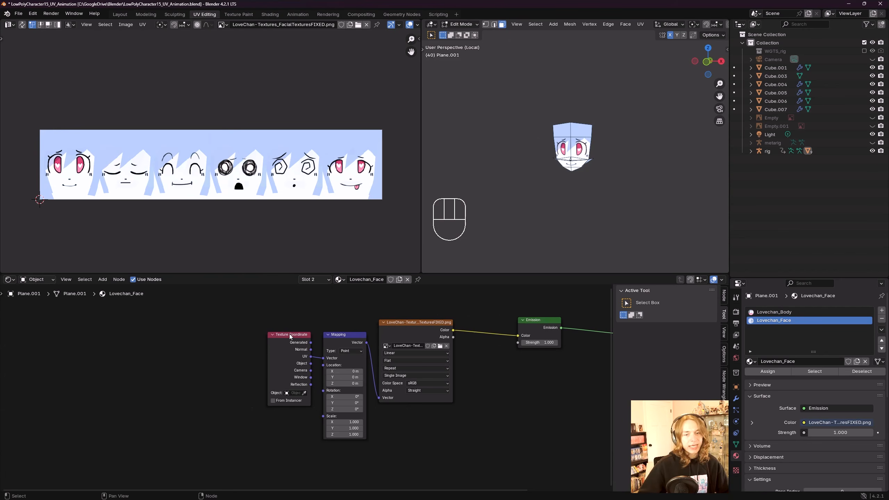
Step: Move the Texture Coordinate node further left of the Mapping node to make room
{"action": "left_click_drag", "start_coordinate": [286, 338], "coordinate": [207, 336]}
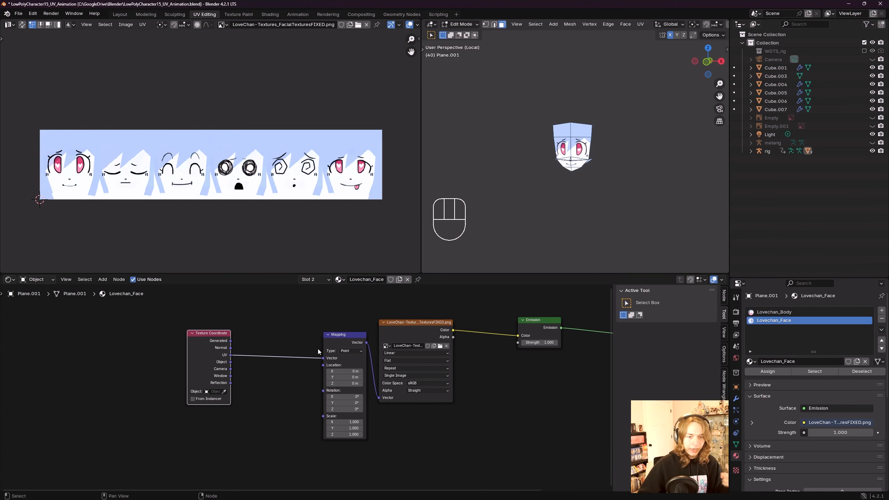
{"action": "middle_click_drag", "start_coordinate": [279, 378], "coordinate": [297, 350]}
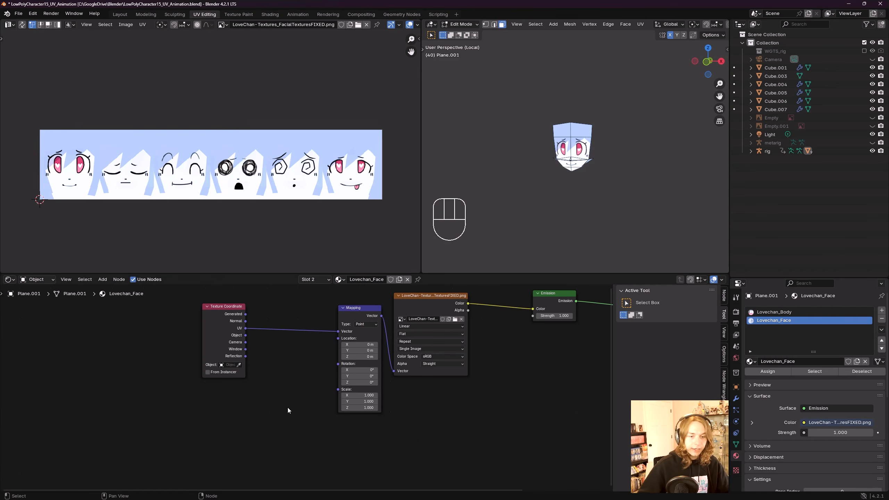
Step: Add a Combine XYZ node below the Texture Coordinate node and save the file
{"action": "scroll", "coordinate": [287, 407], "scroll_direction": "down", "scroll_amount": 2}
{"action": "key", "text": "shift+a"}
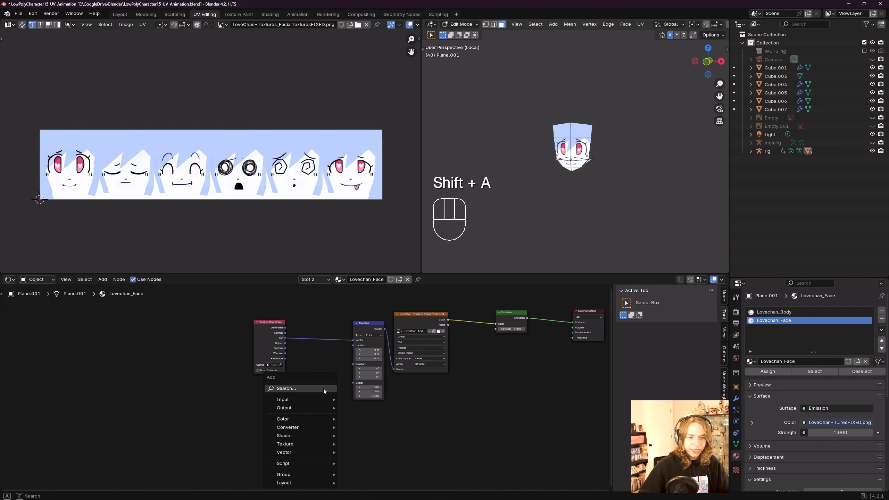
{"action": "left_click", "coordinate": [323, 388]}
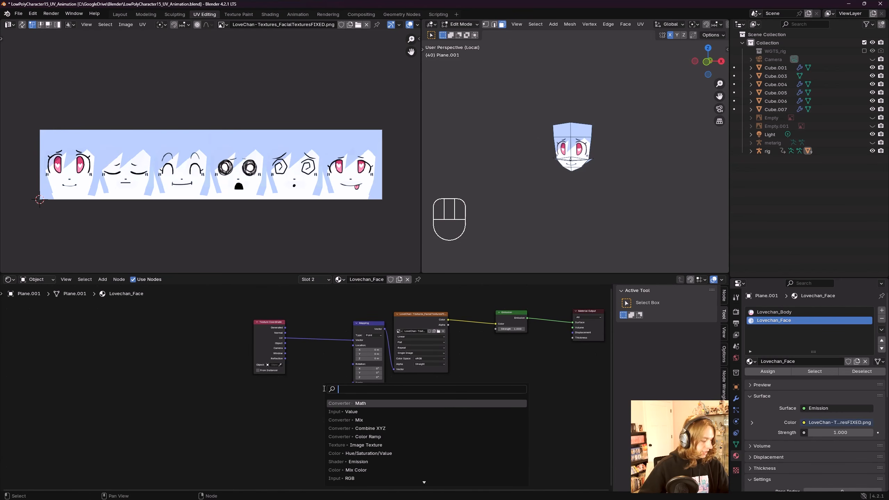
{"action": "type", "text": "combi"}
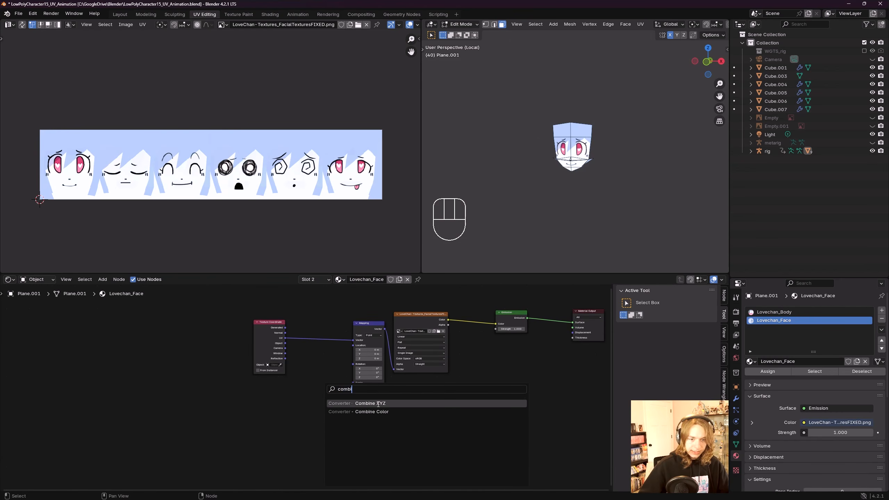
{"action": "left_click", "coordinate": [379, 404]}
{"action": "left_click", "coordinate": [256, 393]}
{"action": "scroll", "coordinate": [387, 365], "scroll_direction": "up", "scroll_amount": 2}
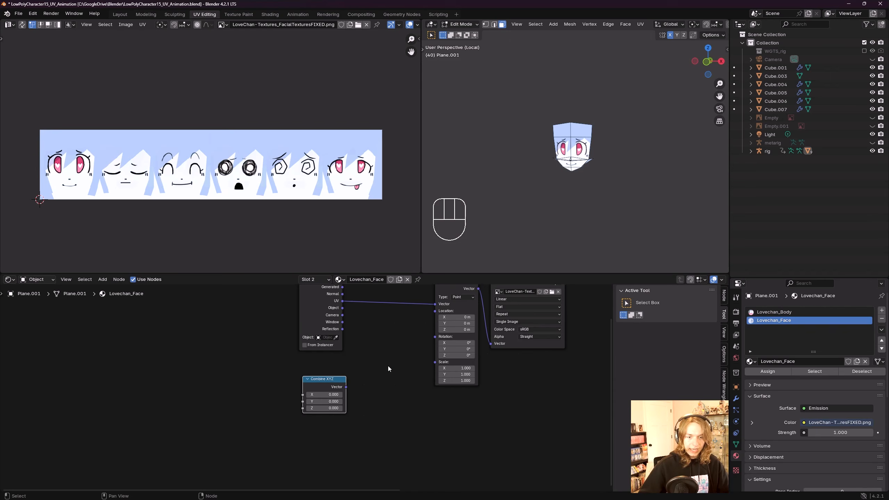
{"action": "middle_click_drag", "start_coordinate": [387, 365], "coordinate": [351, 391]}
{"action": "key", "text": "ctrl+s"}
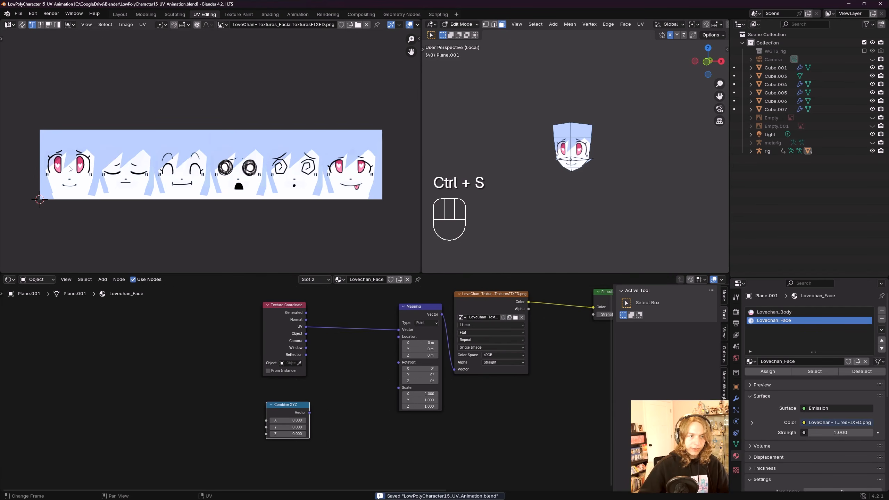
Step: Duplicate the Combine XYZ node, place the copy beneath the first, and save the file
{"action": "left_click", "coordinate": [90, 193]}
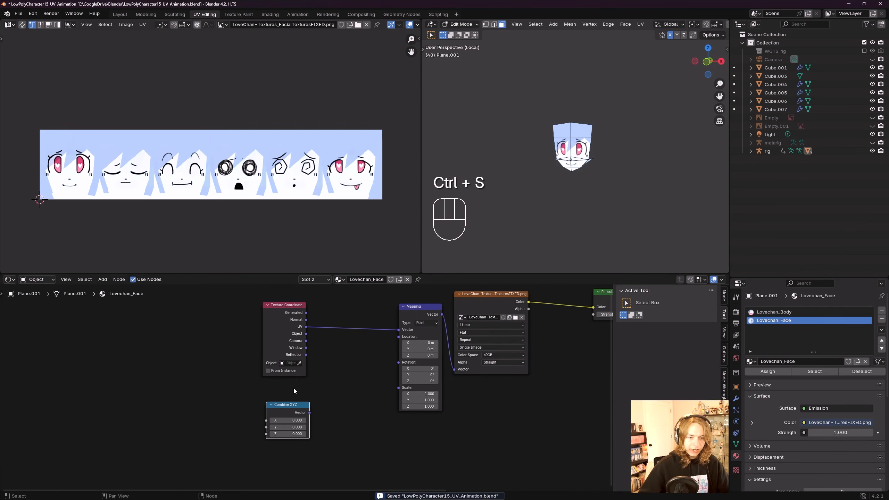
{"action": "middle_click_drag", "start_coordinate": [289, 405], "coordinate": [338, 368]}
{"action": "left_click", "coordinate": [315, 369]}
{"action": "scroll", "coordinate": [326, 375], "scroll_direction": "down", "scroll_amount": 3}
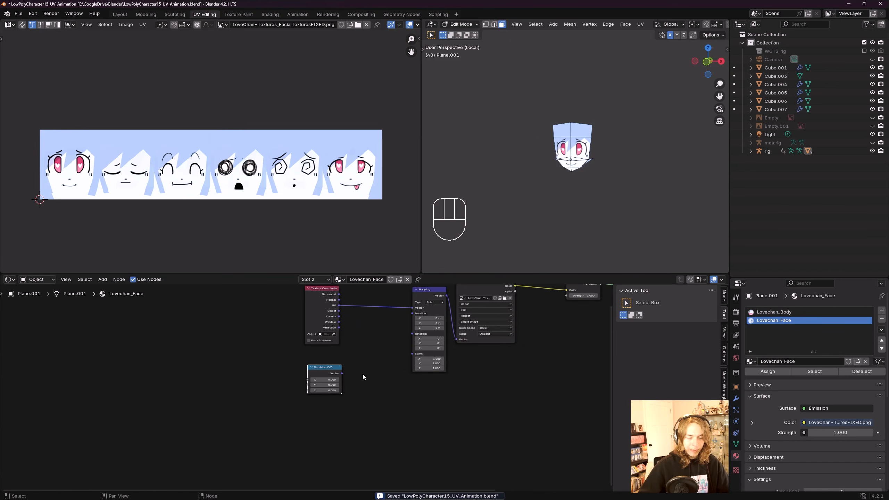
{"action": "key", "text": "shift+d"}
{"action": "left_click", "coordinate": [360, 400]}
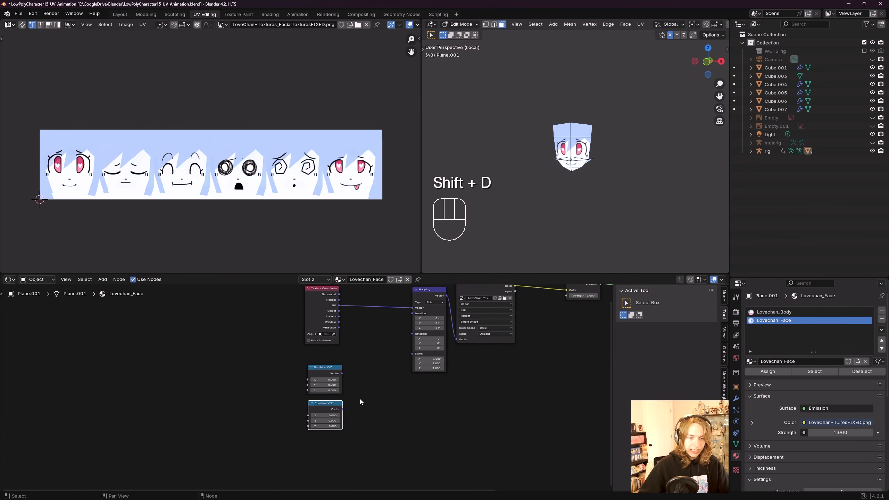
{"action": "key", "text": "ctrl+s"}
Step: Connect the second Combine XYZ node's Vector output to the Mapping node's Location input
{"action": "scroll", "coordinate": [365, 400], "scroll_direction": "up", "scroll_amount": 1}
{"action": "middle_click_drag", "start_coordinate": [372, 380], "coordinate": [358, 402]}
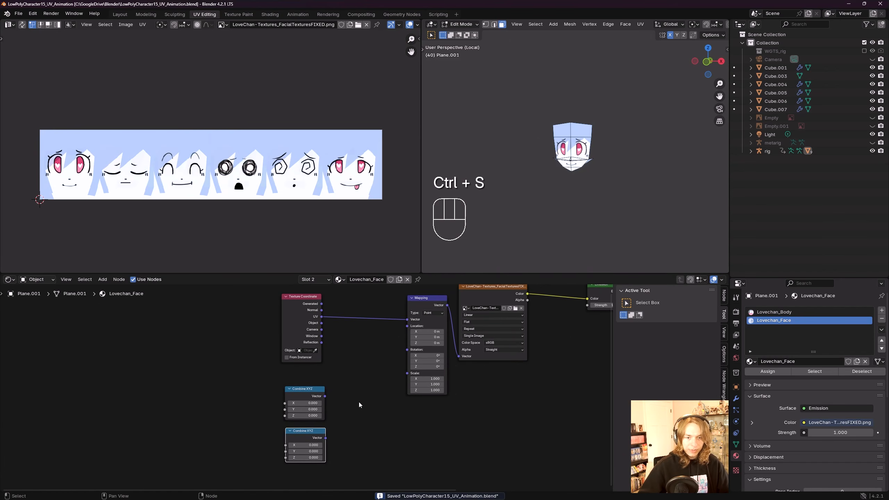
{"action": "middle_click_drag", "start_coordinate": [325, 436], "coordinate": [321, 433]}
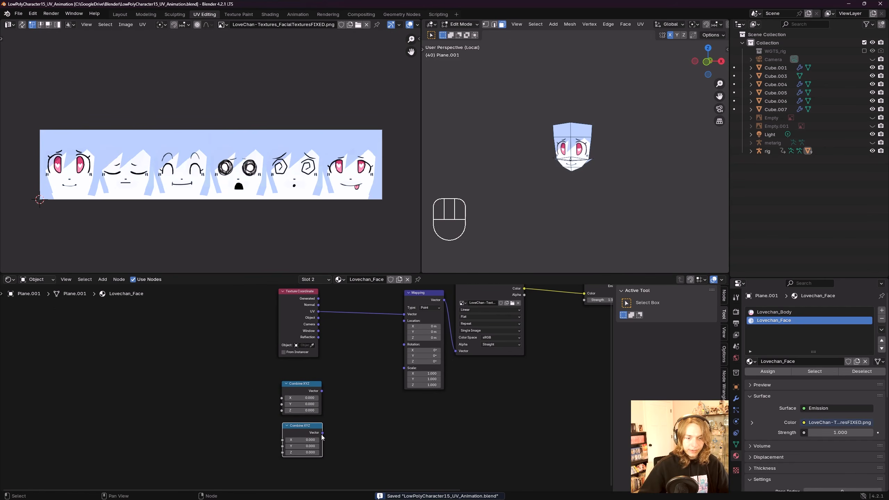
{"action": "scroll", "coordinate": [322, 433], "scroll_direction": "up", "scroll_amount": 4}
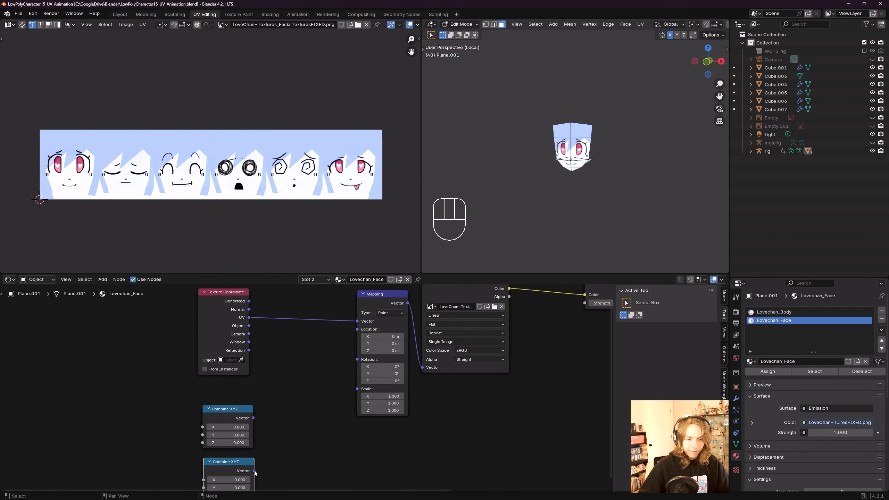
{"action": "scroll", "coordinate": [247, 478], "scroll_direction": "down", "scroll_amount": 1}
{"action": "left_click_drag", "start_coordinate": [254, 471], "coordinate": [357, 329]}
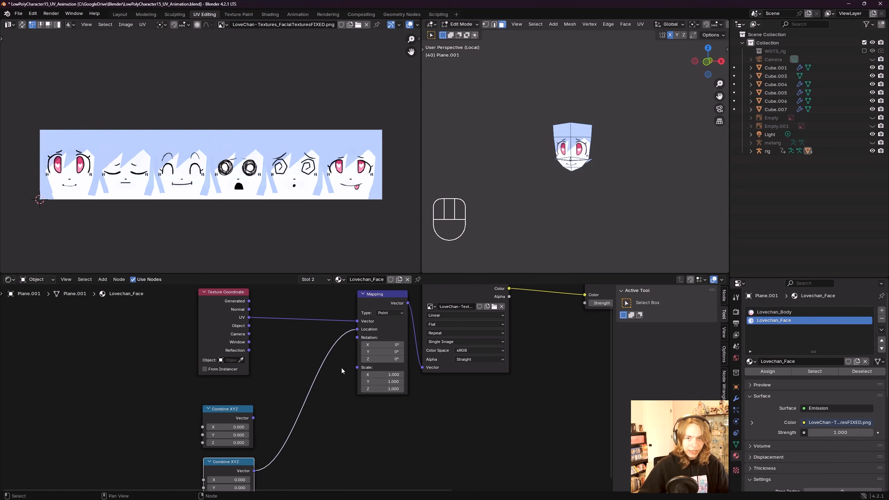
Step: Switch the 3D viewport to front orthographic view, widen it, and zoom in on the face
{"action": "scroll", "coordinate": [586, 166], "scroll_direction": "up", "scroll_amount": 3}
{"action": "key", "text": "KP_1"}
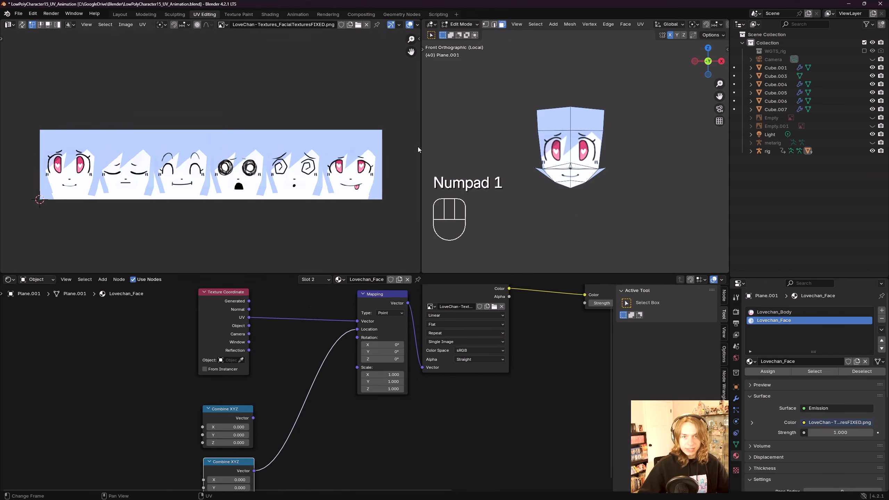
{"action": "left_click_drag", "start_coordinate": [418, 149], "coordinate": [239, 150]}
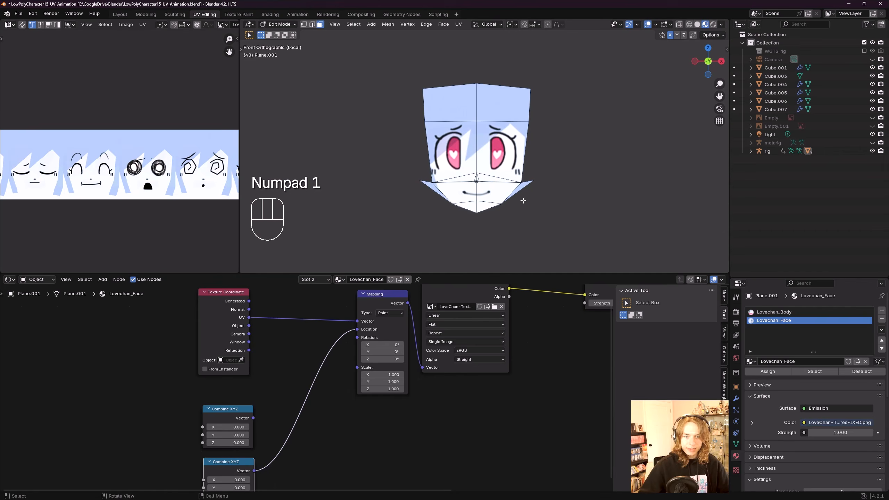
{"action": "scroll", "coordinate": [523, 200], "scroll_direction": "up", "scroll_amount": 2}
{"action": "middle_click_drag", "start_coordinate": [545, 196], "coordinate": [548, 193], "text": "shift"}
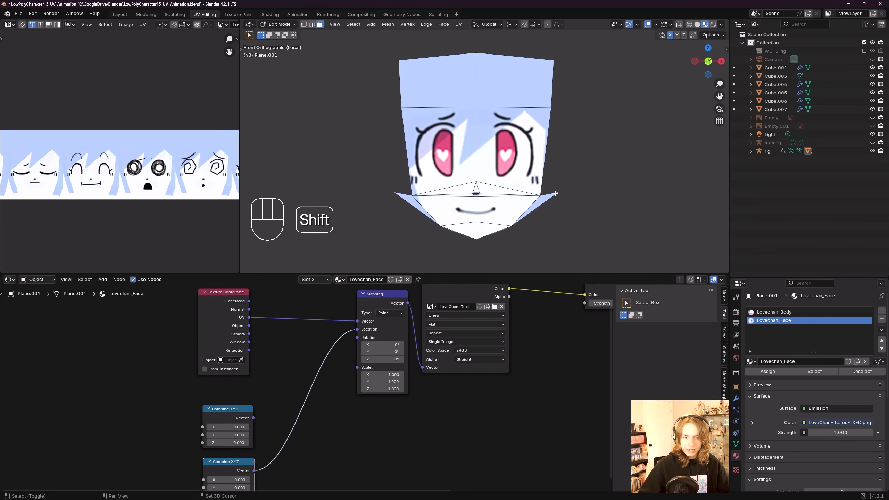
Step: Try sliding the second Combine XYZ's X value to -0.5, then reset it to 0
{"action": "middle_click_drag", "start_coordinate": [282, 467], "coordinate": [310, 415]}
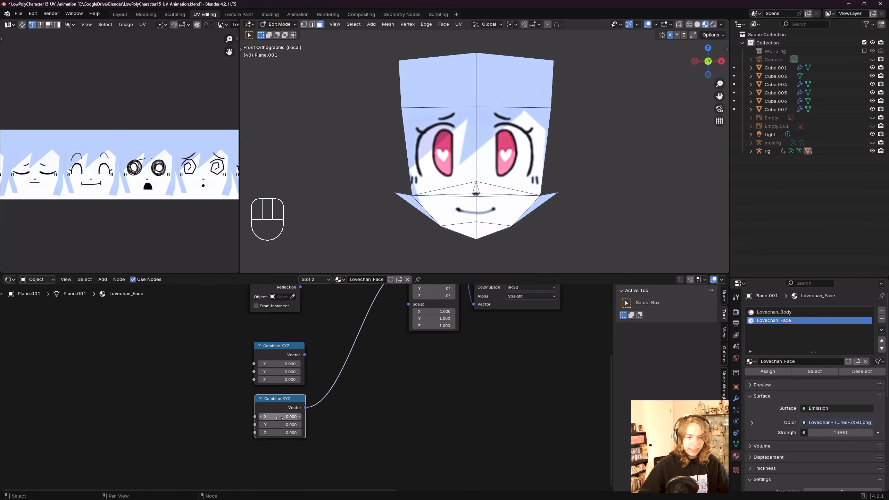
{"action": "left_click_drag", "start_coordinate": [278, 418], "coordinate": [261, 418]}
{"action": "key", "text": "z"}
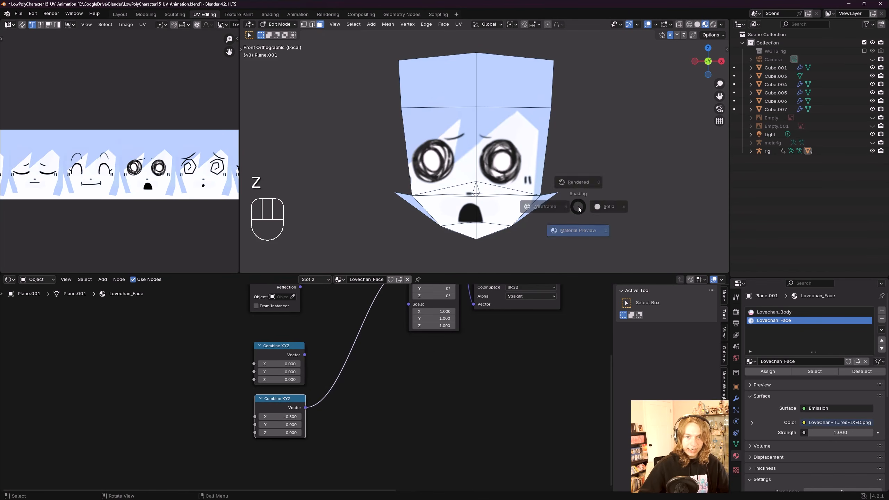
{"action": "left_click", "coordinate": [579, 255]}
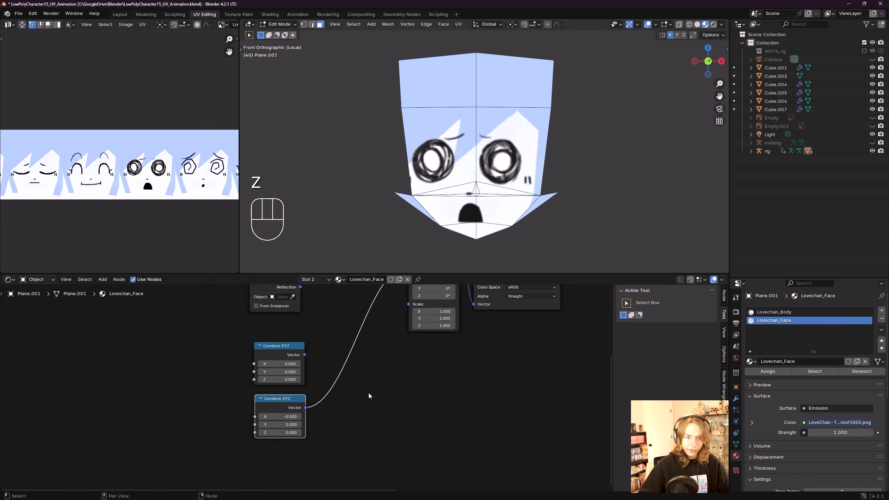
{"action": "middle_click_drag", "start_coordinate": [291, 398], "coordinate": [333, 425]}
{"action": "left_click_drag", "start_coordinate": [321, 443], "coordinate": [304, 443], "text": "shift"}
{"action": "double_click", "coordinate": [322, 443]}
{"action": "type", "text": "0"}
{"action": "key", "text": "Return"}
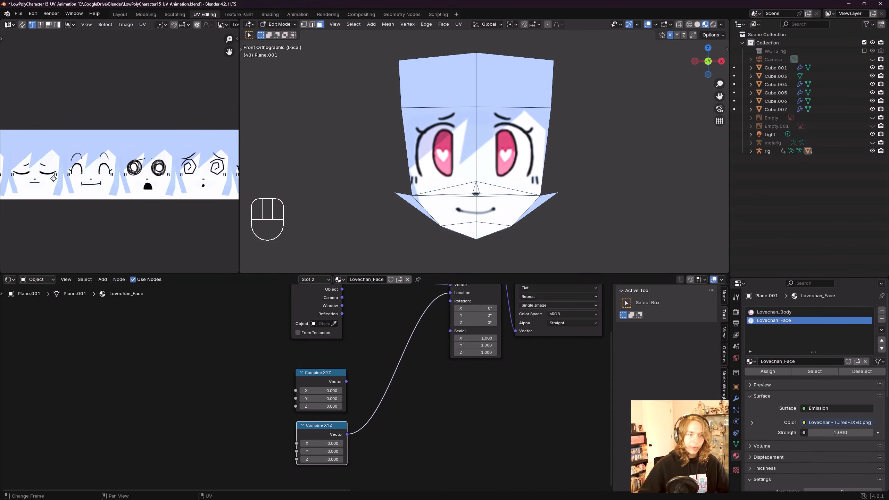
Step: Pan and zoom across the expression sheet in the UV editor to examine the expressions
{"action": "middle_click_drag", "start_coordinate": [53, 178], "coordinate": [102, 165]}
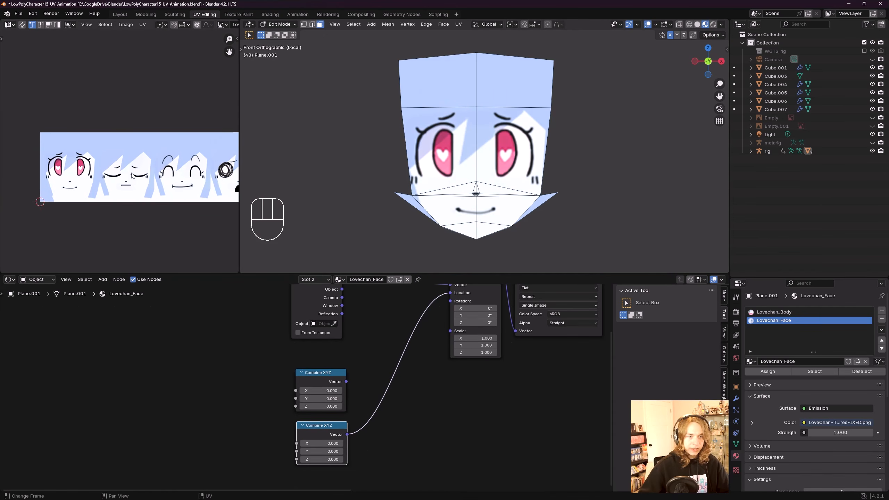
{"action": "scroll", "coordinate": [132, 174], "scroll_direction": "up", "scroll_amount": 2}
{"action": "scroll", "coordinate": [94, 177], "scroll_direction": "down", "scroll_amount": 1}
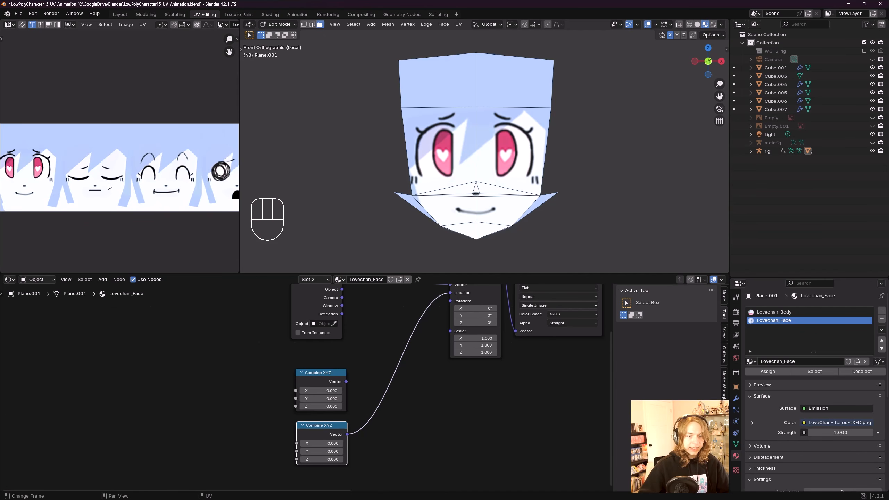
{"action": "scroll", "coordinate": [89, 182], "scroll_direction": "right", "scroll_amount": 2, "text": "ctrl"}
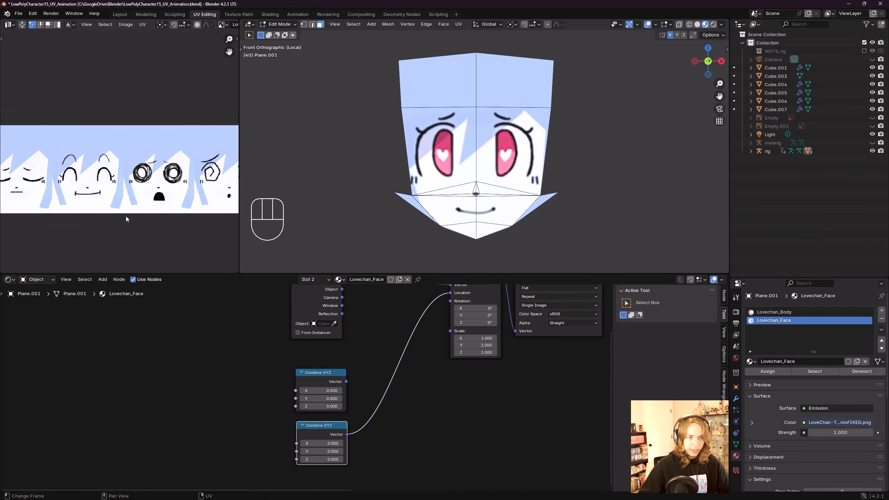
{"action": "scroll", "coordinate": [88, 168], "scroll_direction": "right", "scroll_amount": 2, "text": "ctrl"}
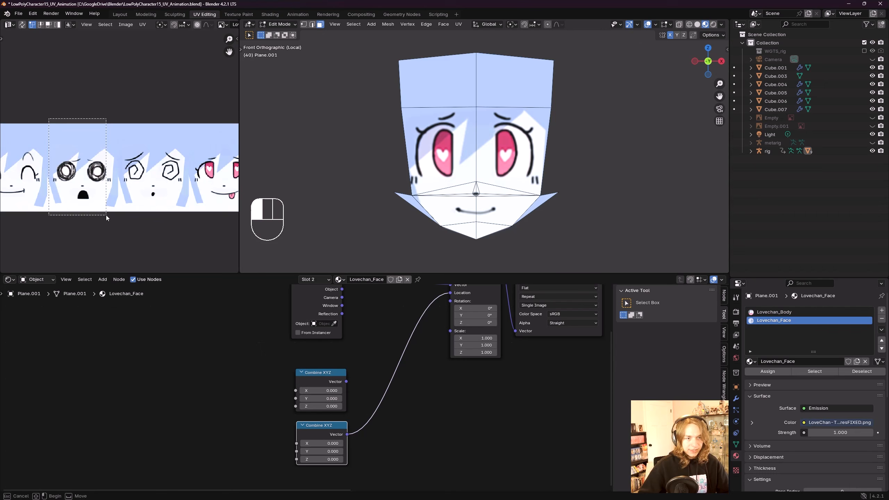
{"action": "scroll", "coordinate": [73, 168], "scroll_direction": "right", "scroll_amount": 2, "text": "ctrl"}
{"action": "left_click_drag", "start_coordinate": [41, 115], "coordinate": [116, 220]}
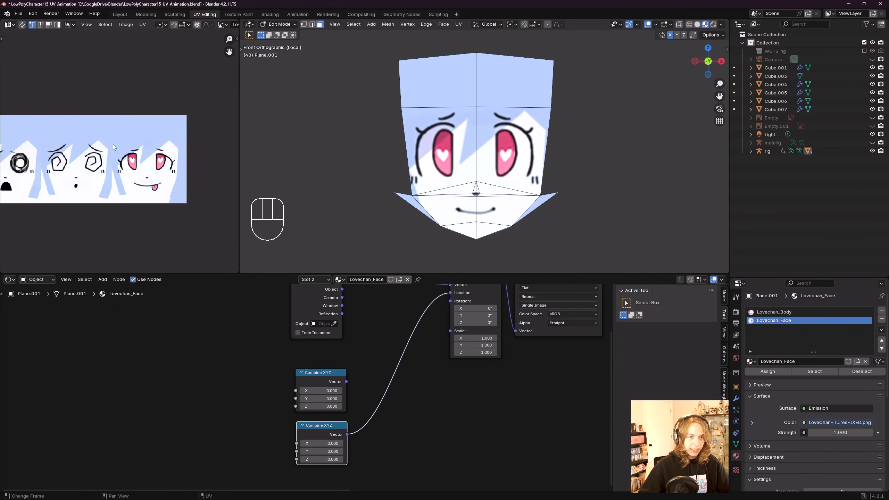
{"action": "left_click_drag", "start_coordinate": [107, 118], "coordinate": [187, 202]}
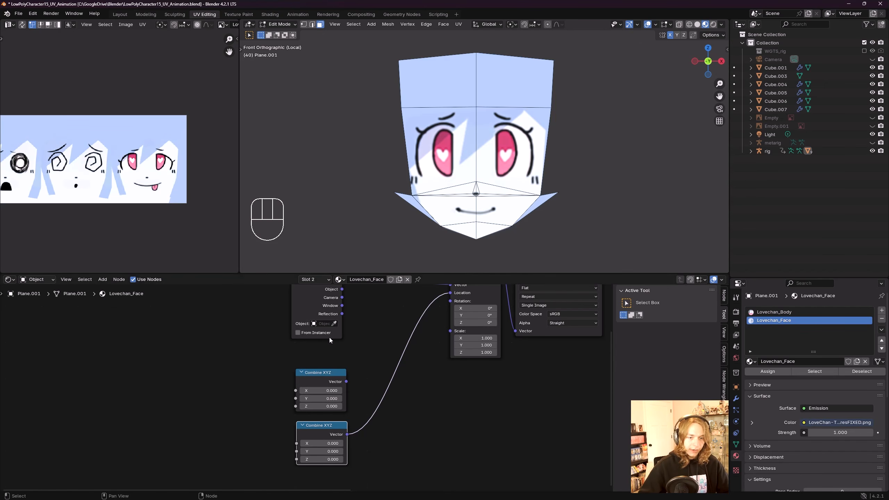
Step: Save the file, then slide the second Combine XYZ's X value to 0.18
{"action": "scroll", "coordinate": [437, 315], "scroll_direction": "down", "scroll_amount": 2}
{"action": "key", "text": "ctrl+s"}
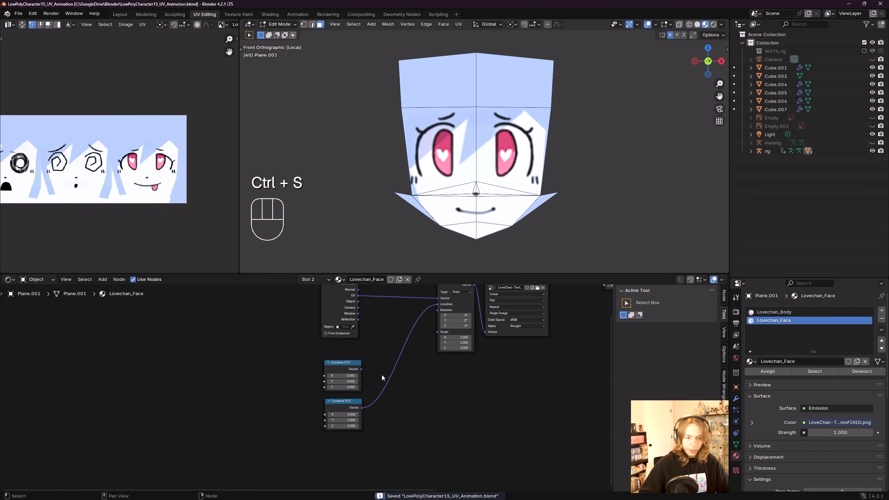
{"action": "scroll", "coordinate": [381, 375], "scroll_direction": "up", "scroll_amount": 3}
{"action": "middle_click_drag", "start_coordinate": [332, 423], "coordinate": [315, 416]}
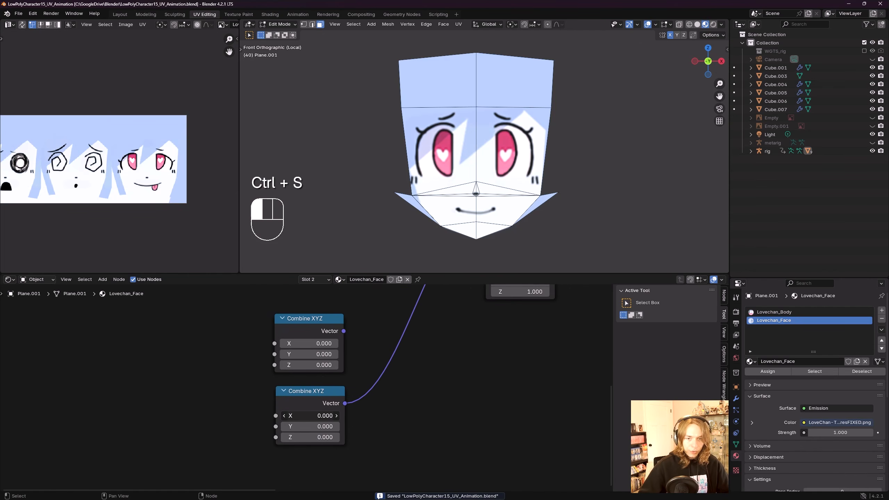
{"action": "mouse_move", "coordinate": [310, 415]}
{"action": "left_mouse_down"}
{"action": "mouse_move", "coordinate": [294, 415]}
{"action": "mouse_move", "coordinate": [321, 416]}
{"action": "left_mouse_up"}
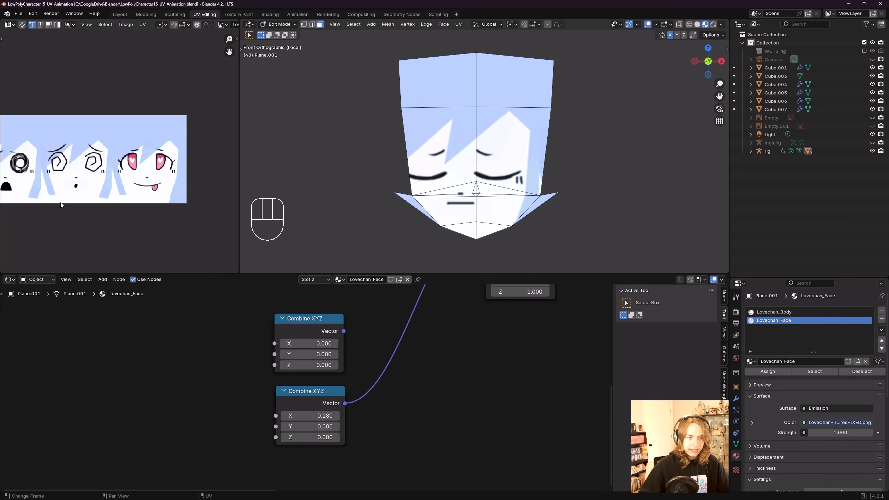
Step: Fine-tune the second Combine XYZ node's X value to 0.164
{"action": "middle_click_drag", "start_coordinate": [61, 203], "coordinate": [227, 215]}
{"action": "scroll", "coordinate": [36, 182], "scroll_direction": "down", "scroll_amount": 4}
{"action": "middle_click_drag", "start_coordinate": [36, 182], "coordinate": [87, 169]}
{"action": "scroll", "coordinate": [146, 156], "scroll_direction": "up", "scroll_amount": 4}
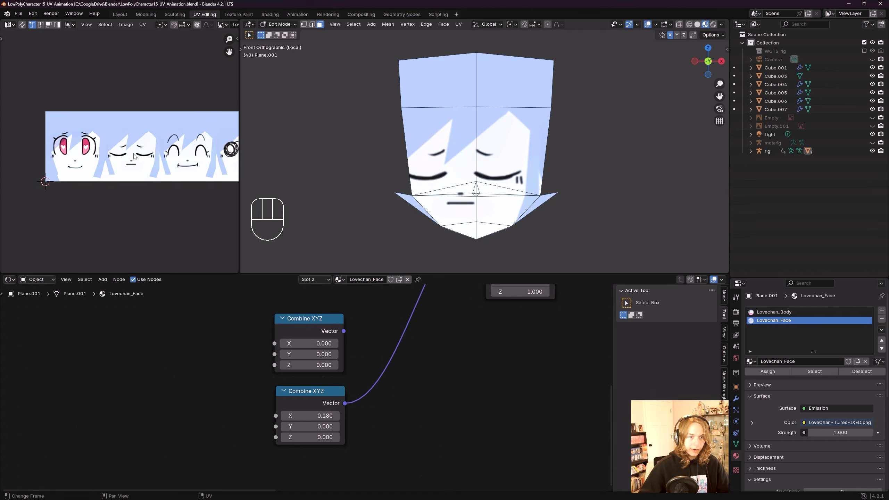
{"action": "scroll", "coordinate": [362, 451], "scroll_direction": "up", "scroll_amount": 1}
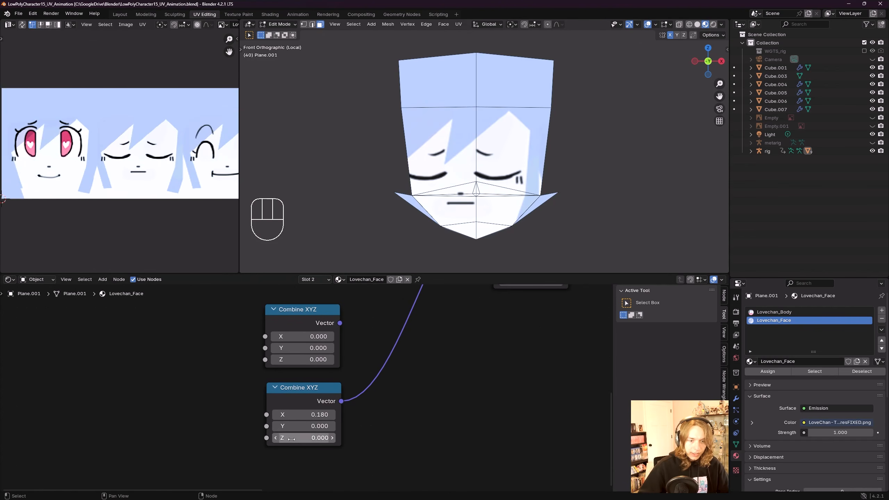
{"action": "left_click_drag", "start_coordinate": [317, 416], "coordinate": [310, 415], "text": "shift"}
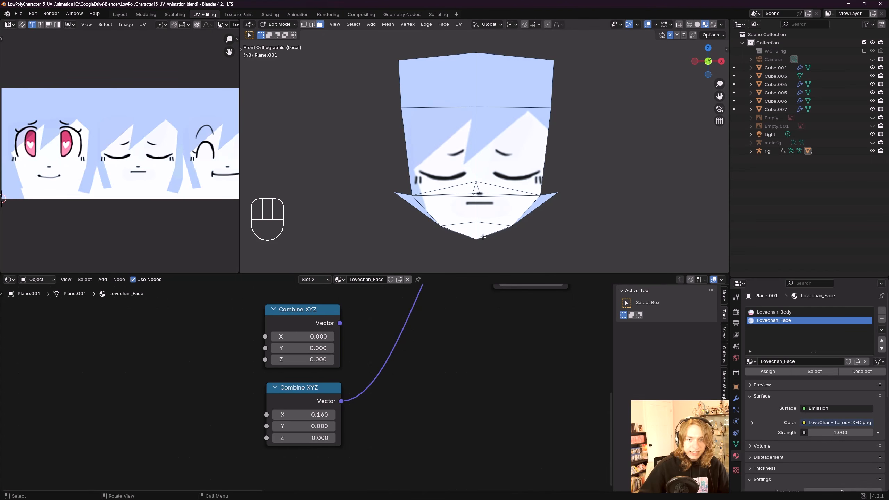
{"action": "middle_click_drag", "start_coordinate": [518, 186], "coordinate": [509, 181], "text": "shift"}
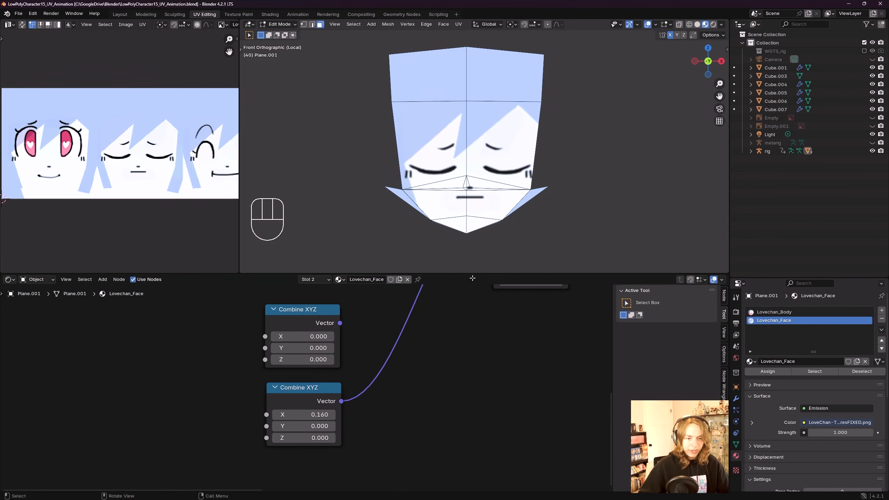
{"action": "left_click", "coordinate": [311, 414]}
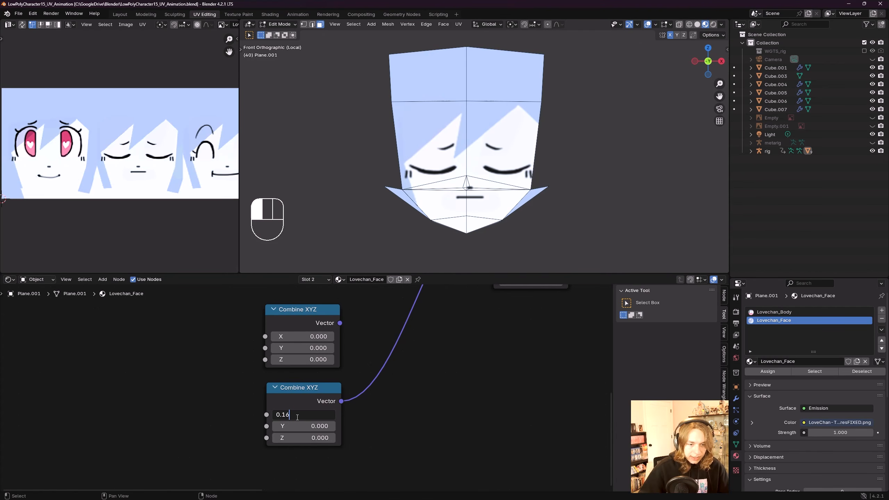
{"action": "left_click", "coordinate": [387, 411]}
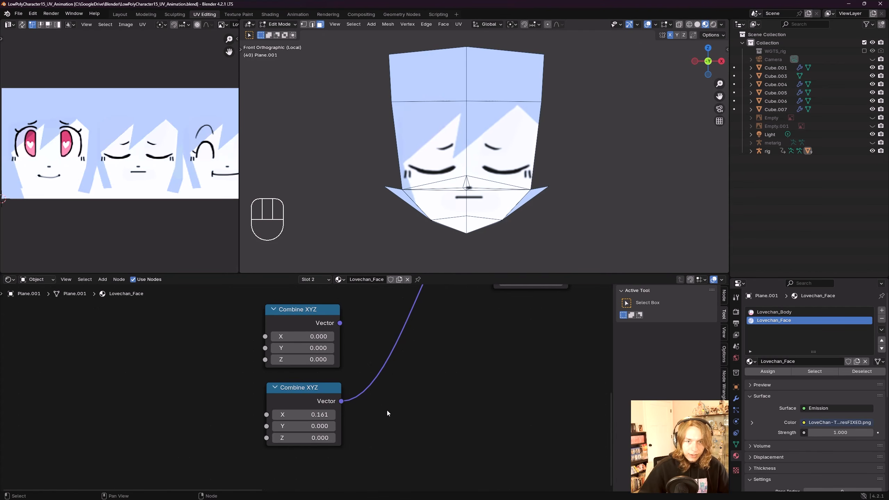
{"action": "left_click", "coordinate": [310, 415]}
{"action": "key", "text": "Right"}
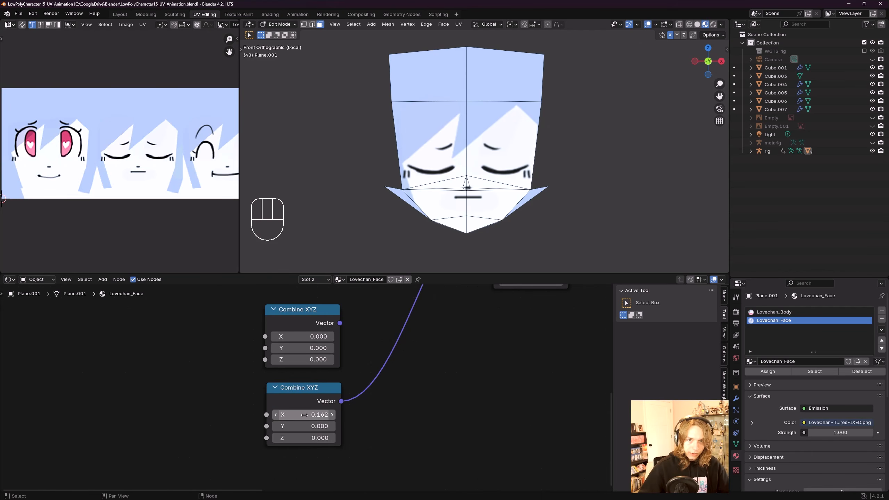
{"action": "left_click", "coordinate": [377, 407]}
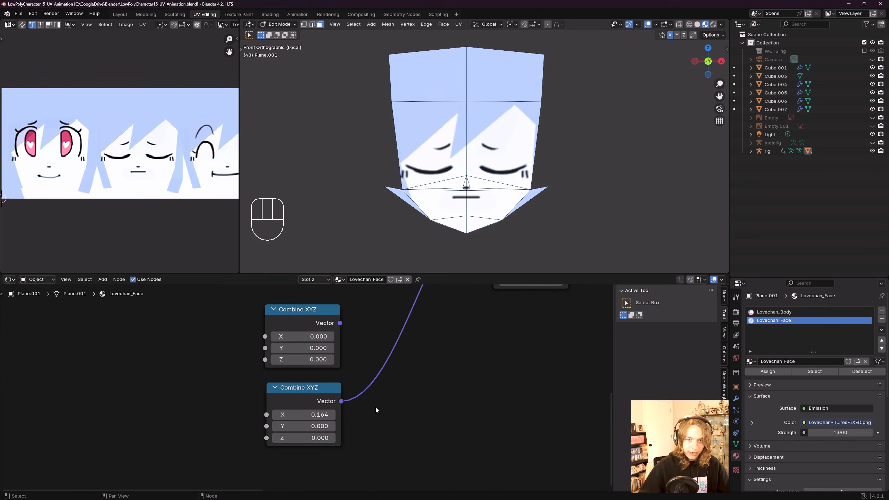
Step: Save the file
{"action": "scroll", "coordinate": [475, 149], "scroll_direction": "up", "scroll_amount": 6}
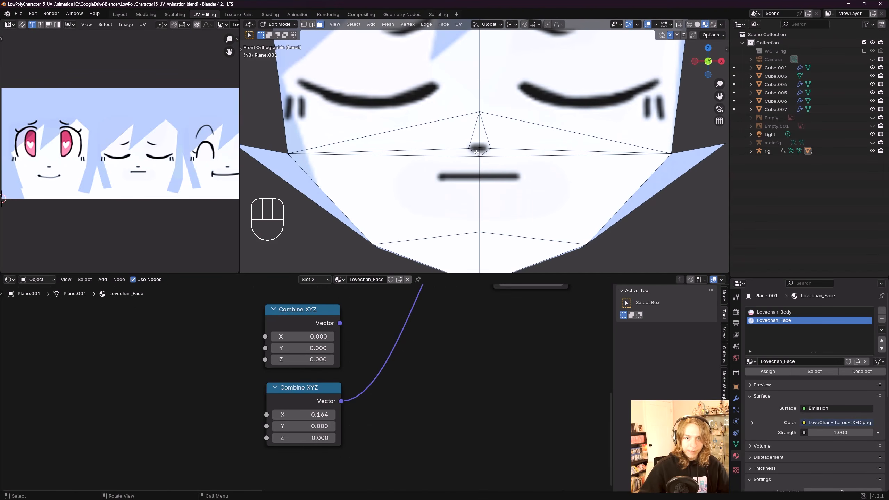
{"action": "scroll", "coordinate": [476, 152], "scroll_direction": "down", "scroll_amount": 6}
{"action": "scroll", "coordinate": [386, 436], "scroll_direction": "down", "scroll_amount": 3}
{"action": "key", "text": "ctrl+s"}
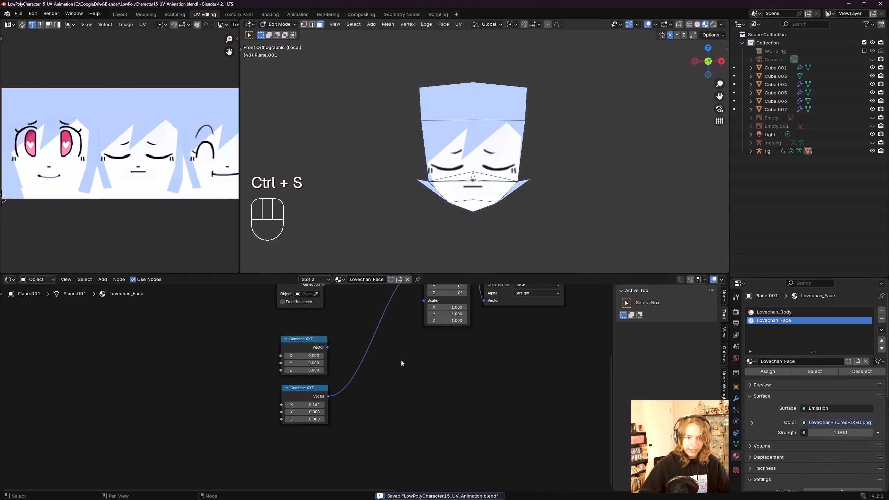
Step: Duplicate the connected Combine XYZ node, place the copy below it, and save the file
{"action": "scroll", "coordinate": [402, 360], "scroll_direction": "down", "scroll_amount": 4}
{"action": "left_click", "coordinate": [333, 378]}
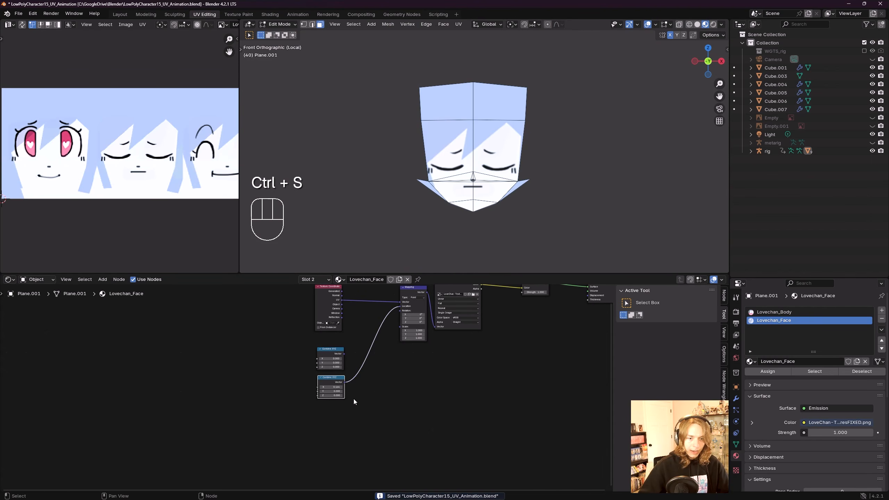
{"action": "key", "text": "shift+d"}
{"action": "left_click", "coordinate": [353, 430]}
{"action": "scroll", "coordinate": [353, 430], "scroll_direction": "up", "scroll_amount": 2}
{"action": "key", "text": "ctrl+s"}
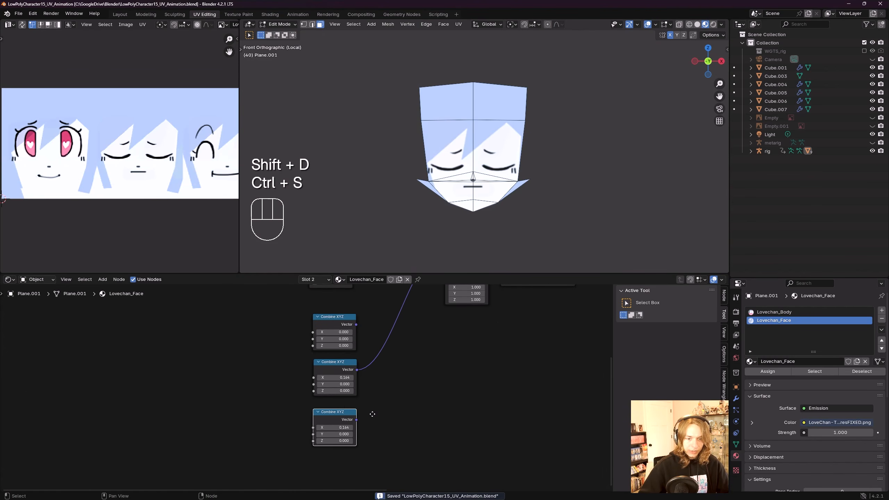
Step: Connect the duplicated Combine XYZ node's Vector output to the Mapping node's Location input
{"action": "scroll", "coordinate": [373, 414], "scroll_direction": "down", "scroll_amount": 4}
{"action": "left_click_drag", "start_coordinate": [306, 458], "coordinate": [372, 338]}
{"action": "scroll", "coordinate": [429, 383], "scroll_direction": "up", "scroll_amount": 3}
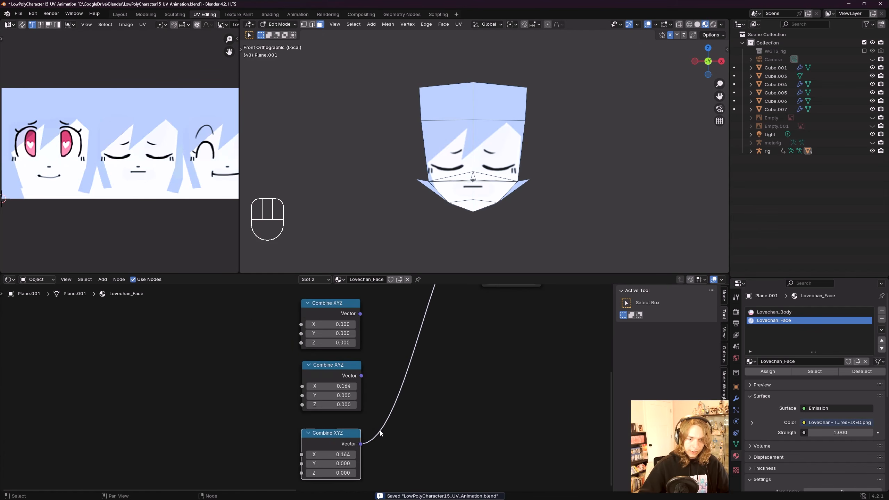
Step: Set the duplicated Combine XYZ node's X value to 0.164*2
{"action": "scroll", "coordinate": [381, 433], "scroll_direction": "up", "scroll_amount": 2}
{"action": "scroll", "coordinate": [99, 173], "scroll_direction": "down", "scroll_amount": 5}
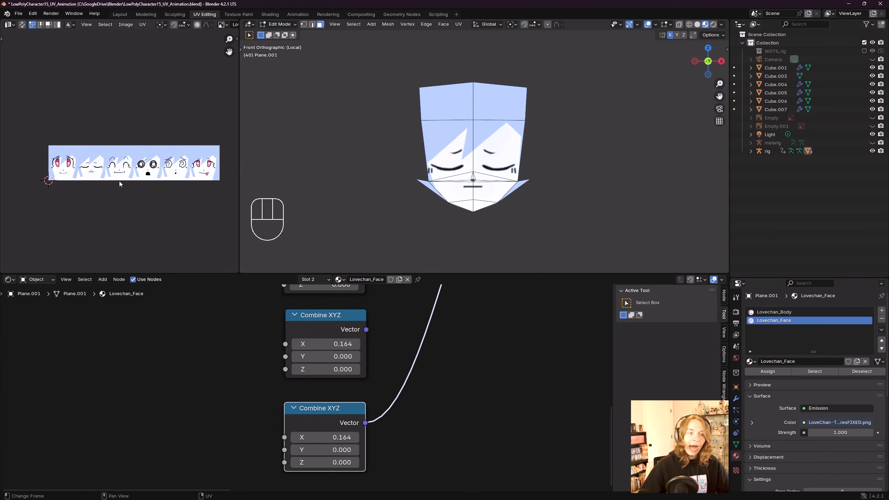
{"action": "middle_click_drag", "start_coordinate": [117, 174], "coordinate": [87, 176]}
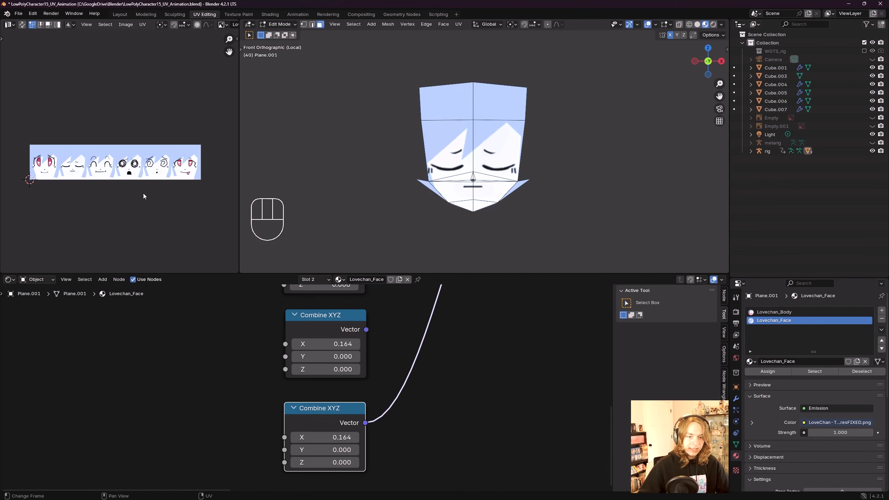
{"action": "scroll", "coordinate": [350, 406], "scroll_direction": "down", "scroll_amount": 1}
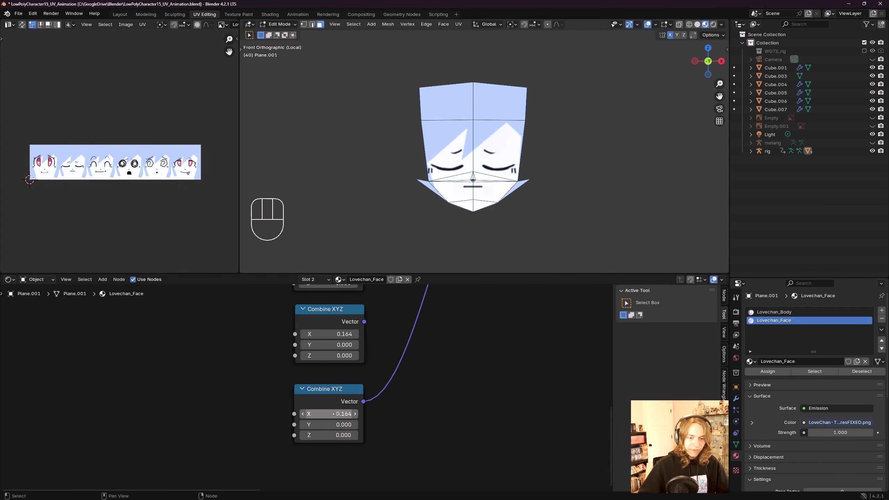
{"action": "scroll", "coordinate": [119, 152], "scroll_direction": "up", "scroll_amount": 4}
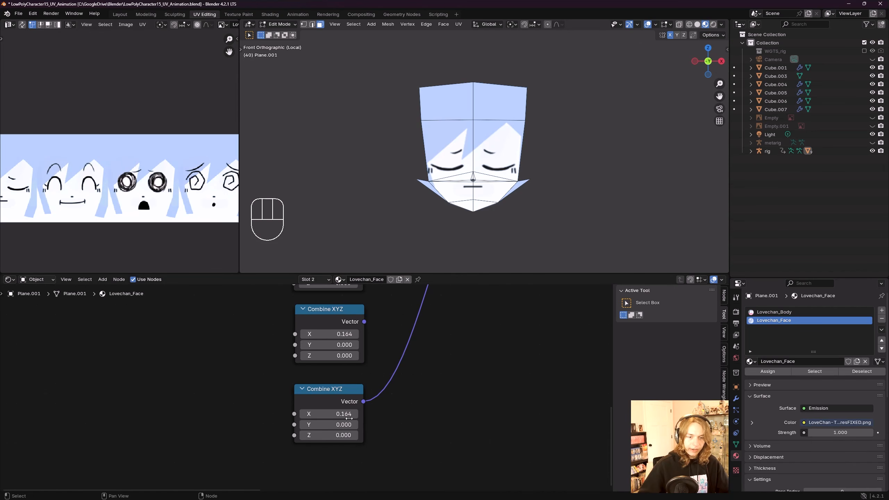
{"action": "middle_click_drag", "start_coordinate": [349, 419], "coordinate": [352, 427]}
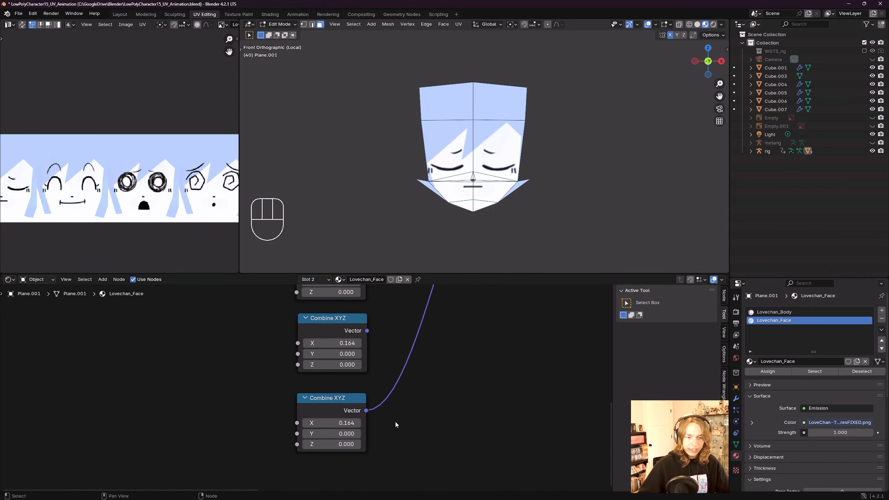
{"action": "left_click", "coordinate": [341, 422]}
{"action": "left_click", "coordinate": [345, 423]}
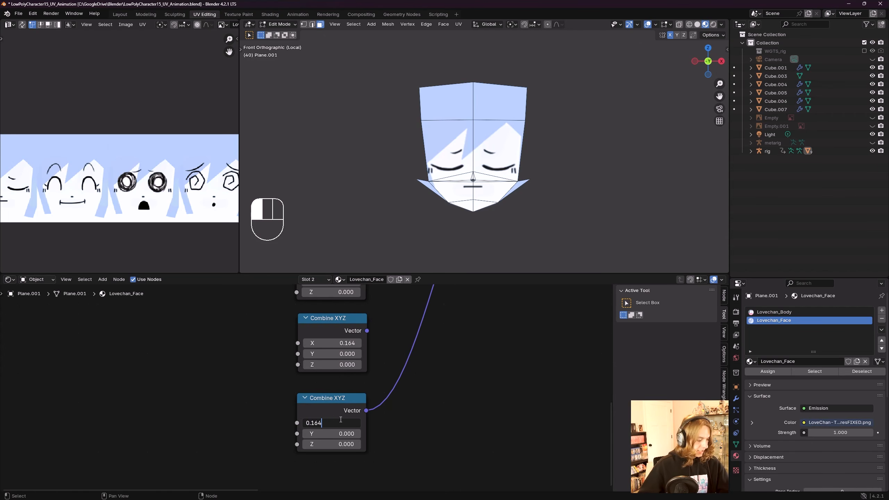
{"action": "key", "text": "shift"}
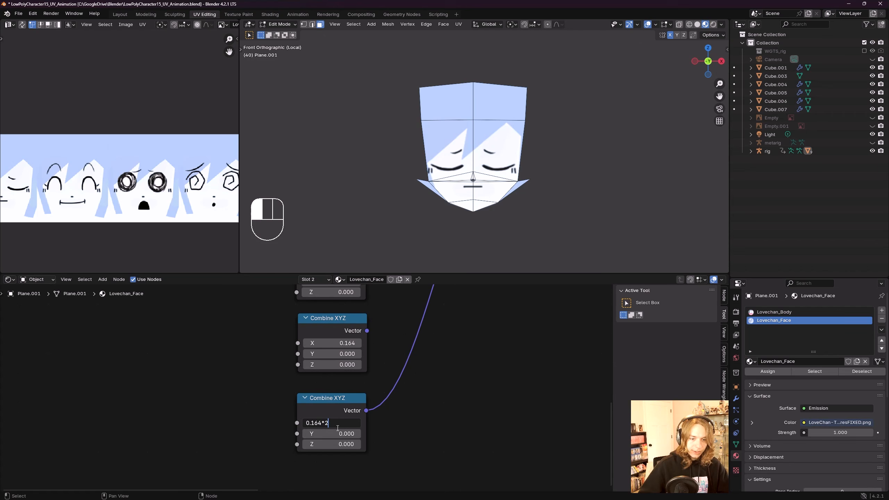
{"action": "key", "text": "Return"}
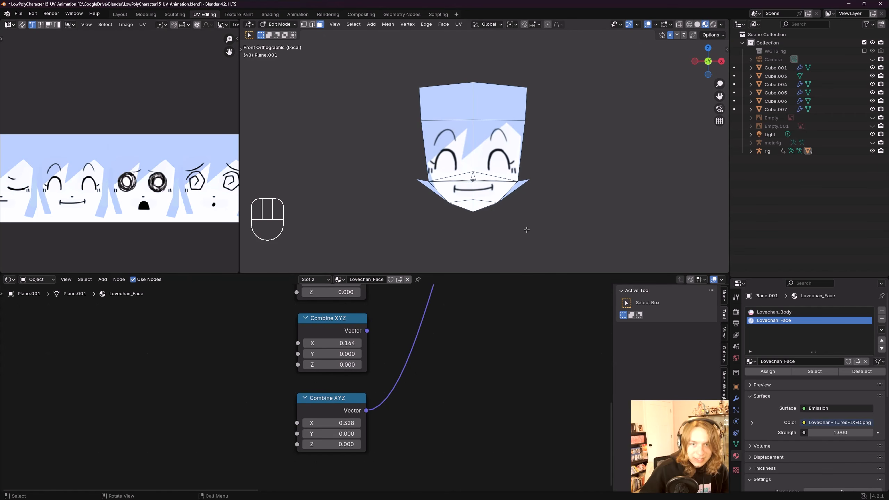
Step: Pan and zoom the expression sheet and node editor to compare the expressions with the face
{"action": "scroll", "coordinate": [532, 192], "scroll_direction": "up", "scroll_amount": 1}
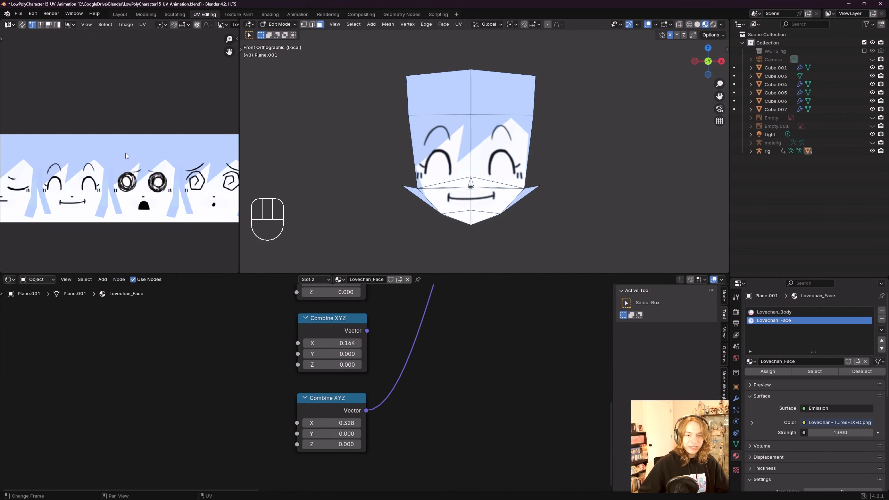
{"action": "middle_click_drag", "start_coordinate": [94, 189], "coordinate": [87, 164]}
{"action": "scroll", "coordinate": [113, 183], "scroll_direction": "down", "scroll_amount": 1}
{"action": "scroll", "coordinate": [115, 171], "scroll_direction": "up", "scroll_amount": 1}
{"action": "scroll", "coordinate": [98, 165], "scroll_direction": "down", "scroll_amount": 4}
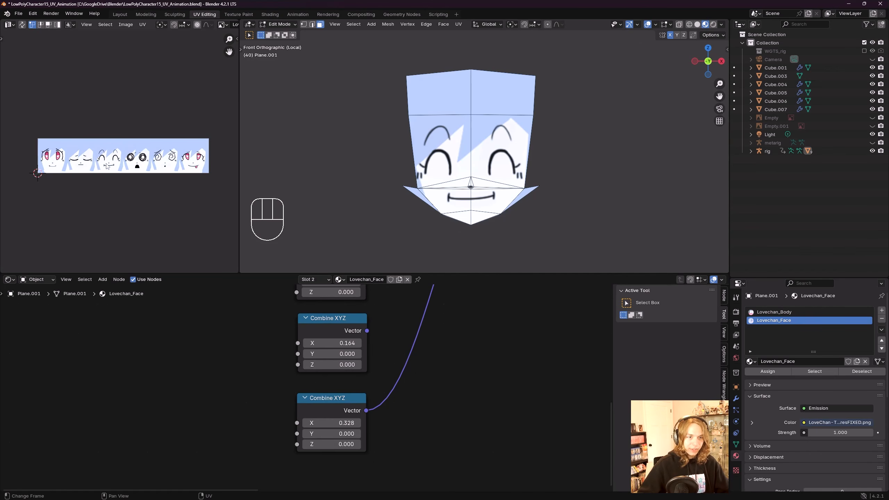
{"action": "scroll", "coordinate": [107, 167], "scroll_direction": "up", "scroll_amount": 2}
{"action": "scroll", "coordinate": [427, 399], "scroll_direction": "down", "scroll_amount": 3}
{"action": "scroll", "coordinate": [426, 369], "scroll_direction": "up", "scroll_amount": 1}
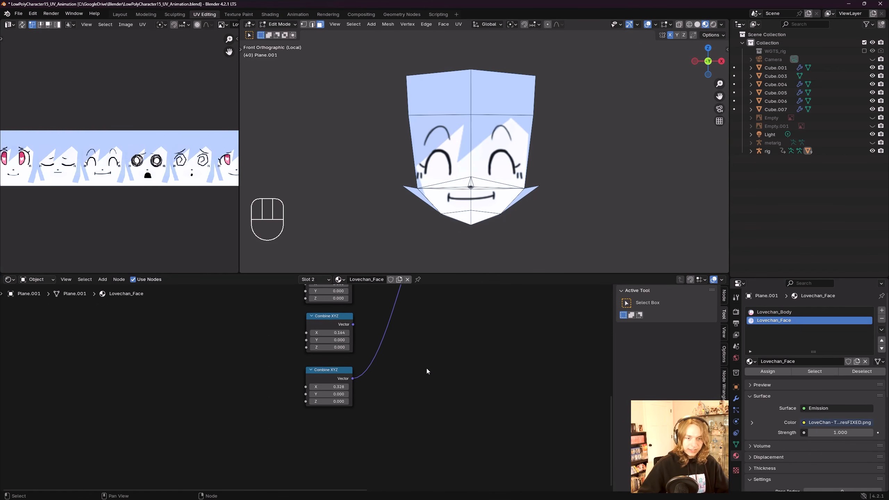
{"action": "scroll", "coordinate": [404, 397], "scroll_direction": "down", "scroll_amount": 2}
Step: Duplicate the third Combine XYZ node and place the copy beneath it
{"action": "left_click", "coordinate": [310, 406]}
{"action": "scroll", "coordinate": [376, 375], "scroll_direction": "up", "scroll_amount": 1}
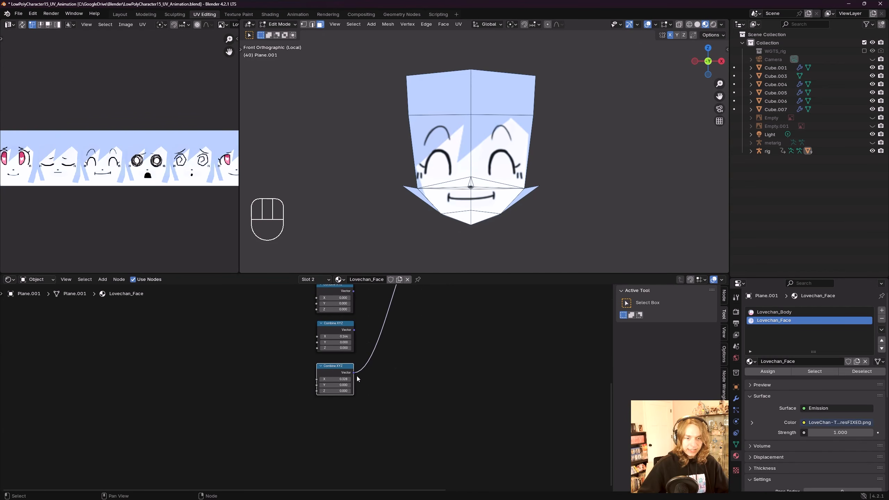
{"action": "middle_click_drag", "start_coordinate": [357, 376], "coordinate": [317, 375]}
{"action": "key", "text": "shift+d"}
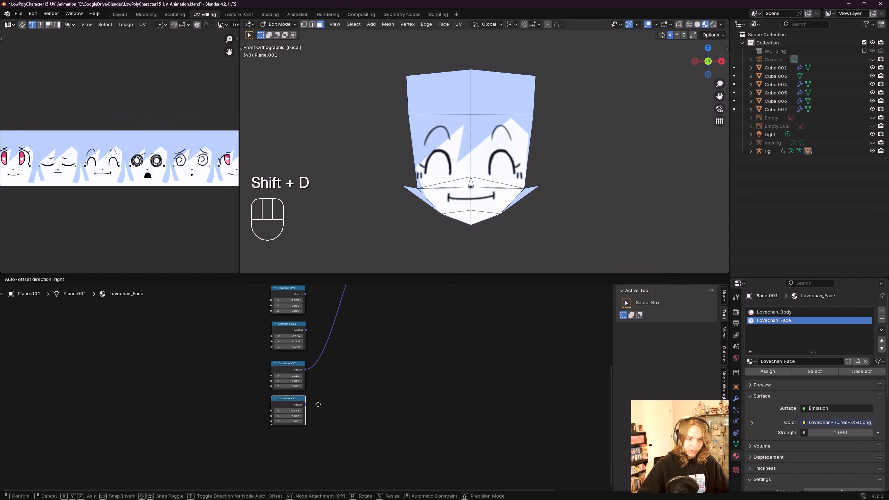
{"action": "left_click", "coordinate": [317, 407]}
Step: Copy the second Combine XYZ node's X value and paste it into the fourth node's X field
{"action": "scroll", "coordinate": [319, 385], "scroll_direction": "up", "scroll_amount": 2}
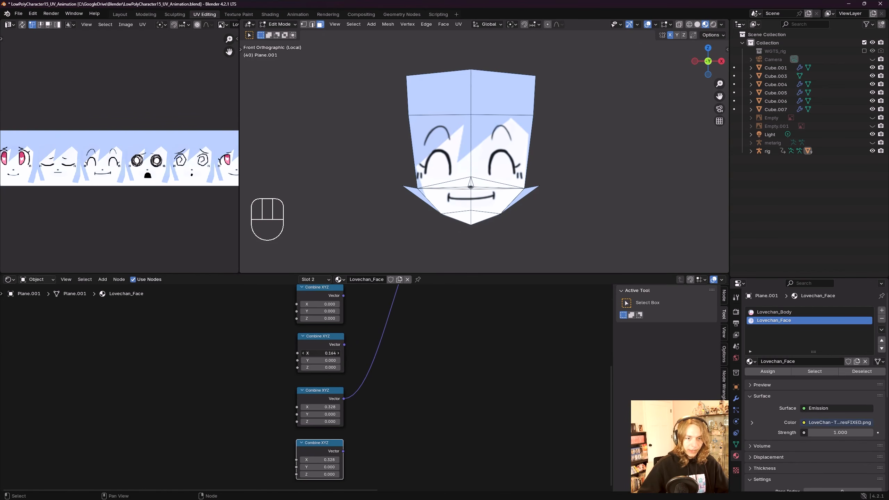
{"action": "left_click", "coordinate": [321, 353]}
{"action": "key", "text": "ctrl+c"}
{"action": "left_click", "coordinate": [359, 351]}
{"action": "middle_click_drag", "start_coordinate": [329, 445], "coordinate": [346, 405]}
{"action": "scroll", "coordinate": [346, 406], "scroll_direction": "up", "scroll_amount": 4}
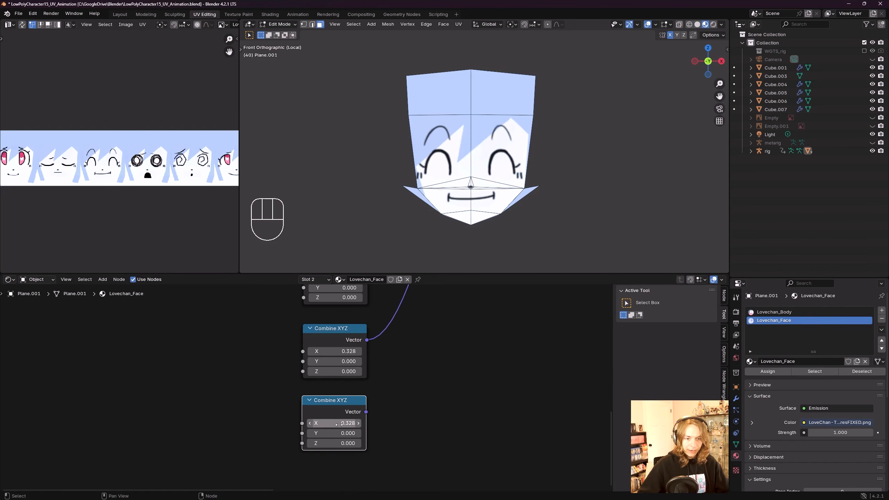
{"action": "left_click", "coordinate": [343, 423]}
{"action": "key", "text": "ctrl+v"}
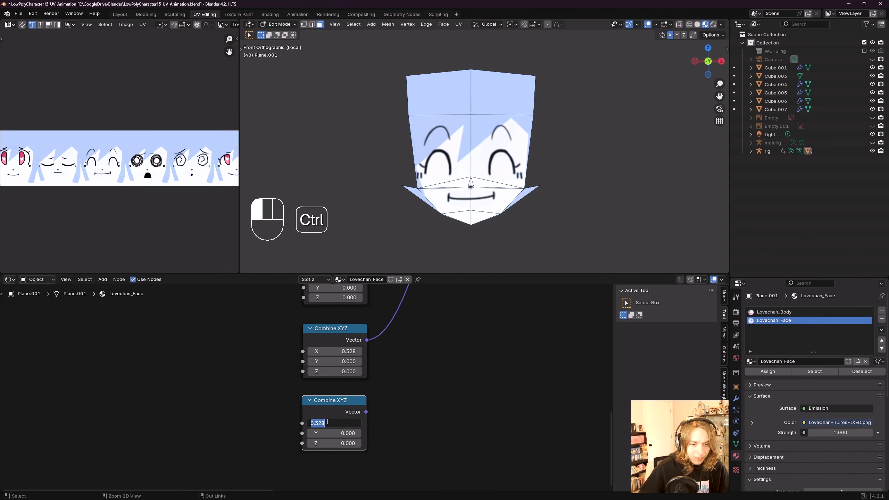
Step: Extend the fourth Combine XYZ node's X value with a multiplication expression
{"action": "left_click", "coordinate": [358, 339]}
{"action": "middle_click_drag", "start_coordinate": [394, 341], "coordinate": [385, 459]}
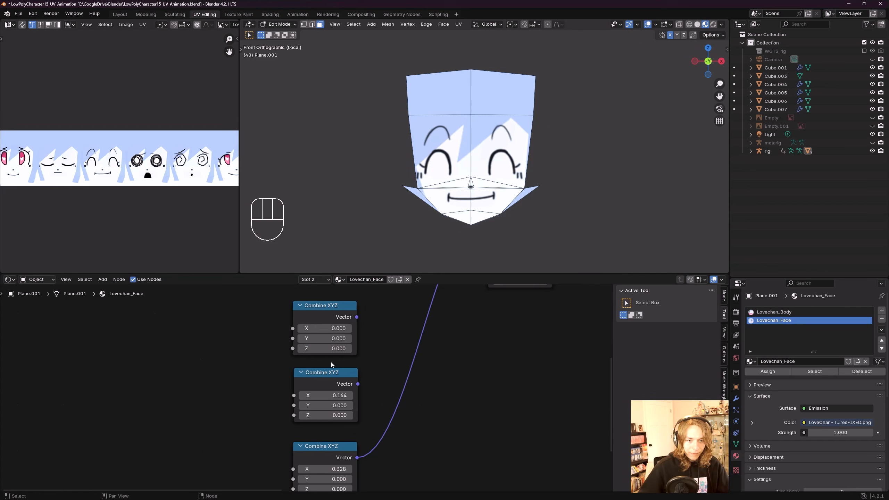
{"action": "scroll", "coordinate": [346, 401], "scroll_direction": "down", "scroll_amount": 2}
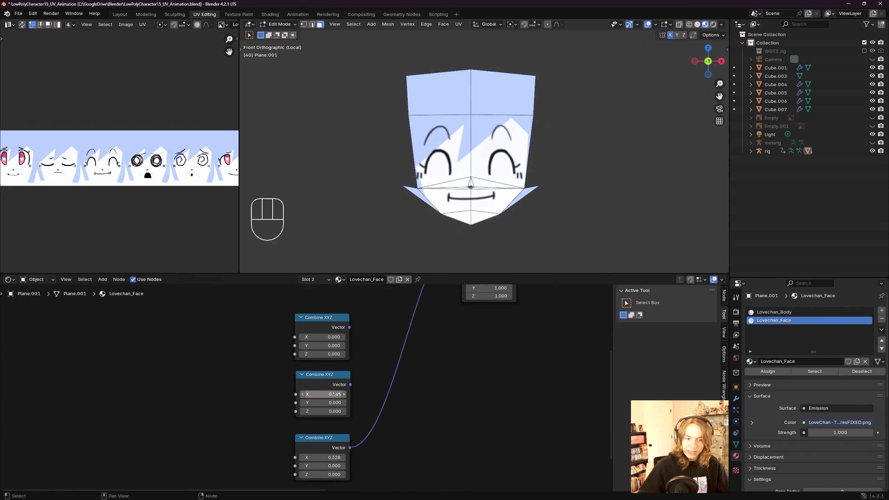
{"action": "middle_click_drag", "start_coordinate": [385, 425], "coordinate": [384, 343]}
{"action": "middle_click_drag", "start_coordinate": [381, 438], "coordinate": [383, 384]}
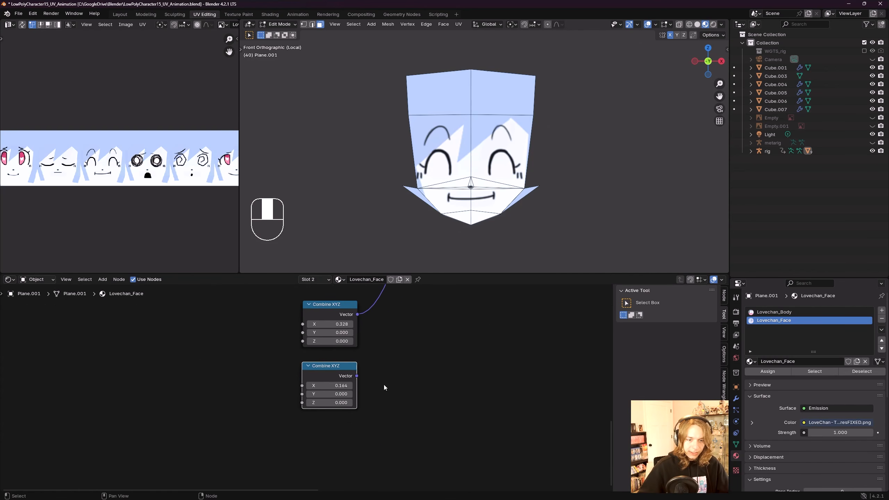
{"action": "scroll", "coordinate": [349, 385], "scroll_direction": "up", "scroll_amount": 4}
{"action": "left_click", "coordinate": [344, 384]}
{"action": "left_click", "coordinate": [343, 382]}
{"action": "type", "text": "*"}
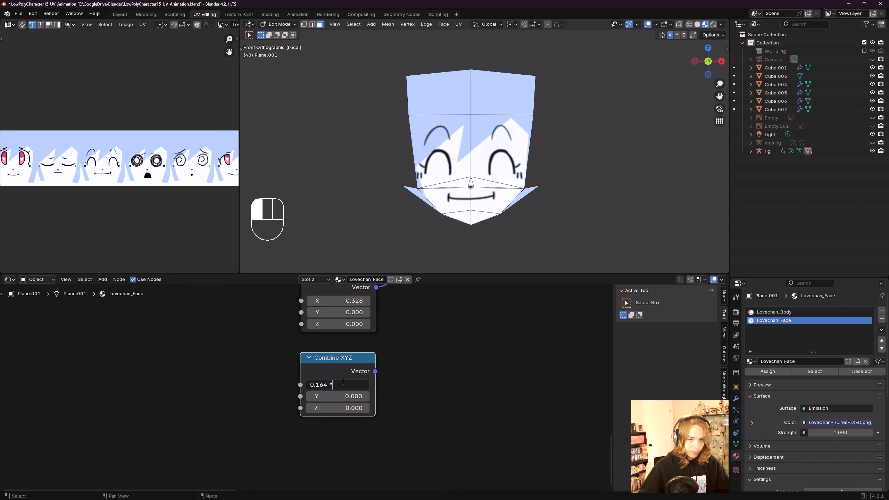
{"action": "left_click", "coordinate": [397, 392]}
Step: Connect the fourth Combine XYZ node's Vector output to the Mapping node's Location input
{"action": "scroll", "coordinate": [389, 369], "scroll_direction": "down", "scroll_amount": 2}
{"action": "middle_click_drag", "start_coordinate": [388, 368], "coordinate": [310, 464]}
{"action": "scroll", "coordinate": [365, 389], "scroll_direction": "down", "scroll_amount": 6}
{"action": "scroll", "coordinate": [311, 463], "scroll_direction": "down", "scroll_amount": 1}
{"action": "left_click_drag", "start_coordinate": [305, 467], "coordinate": [321, 451]}
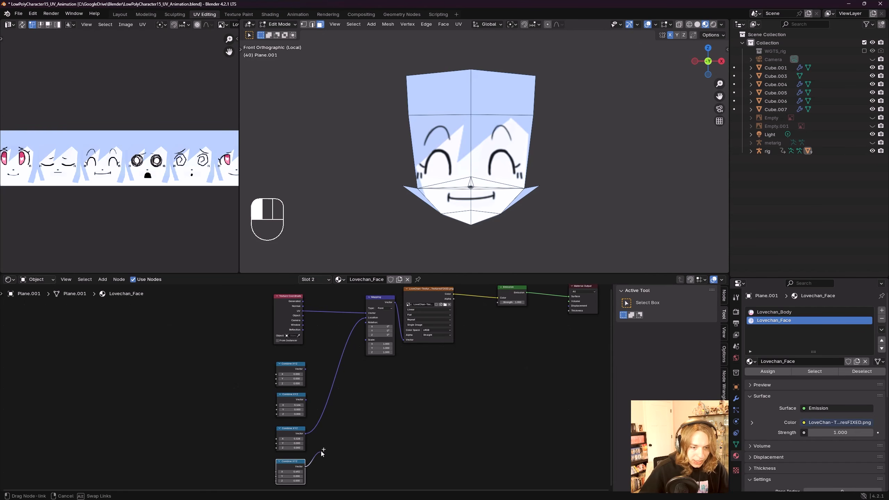
{"action": "left_click_drag", "start_coordinate": [346, 353], "coordinate": [366, 317]}
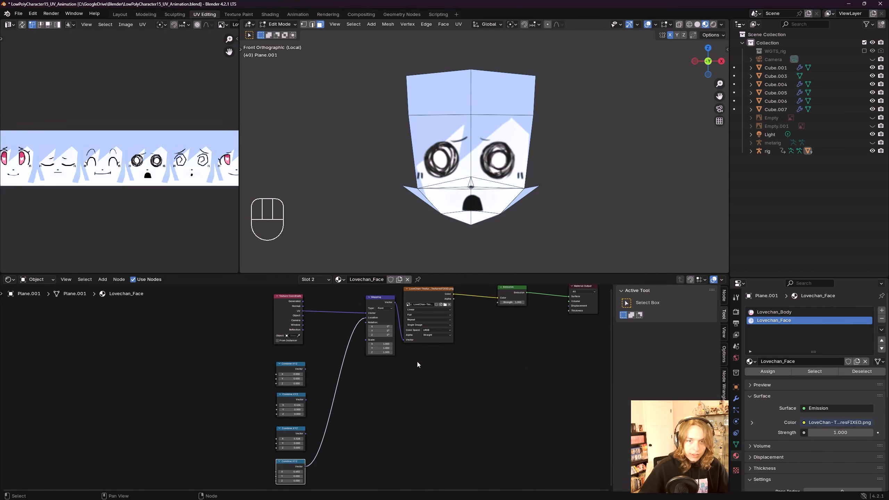
Step: Set the fourth Combine XYZ node's X value to 0.493
{"action": "scroll", "coordinate": [541, 166], "scroll_direction": "up", "scroll_amount": 2}
{"action": "middle_click_drag", "start_coordinate": [541, 166], "coordinate": [546, 156], "text": "shift"}
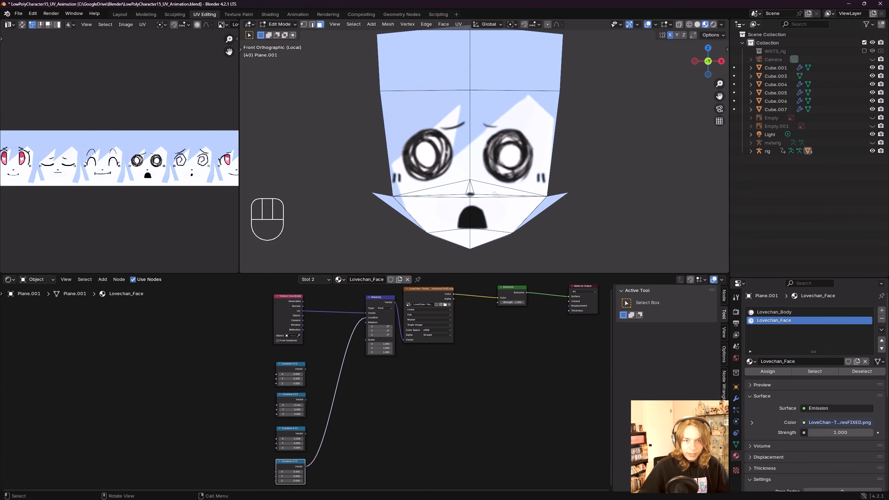
{"action": "scroll", "coordinate": [339, 419], "scroll_direction": "up", "scroll_amount": 4}
{"action": "double_click", "coordinate": [358, 449]}
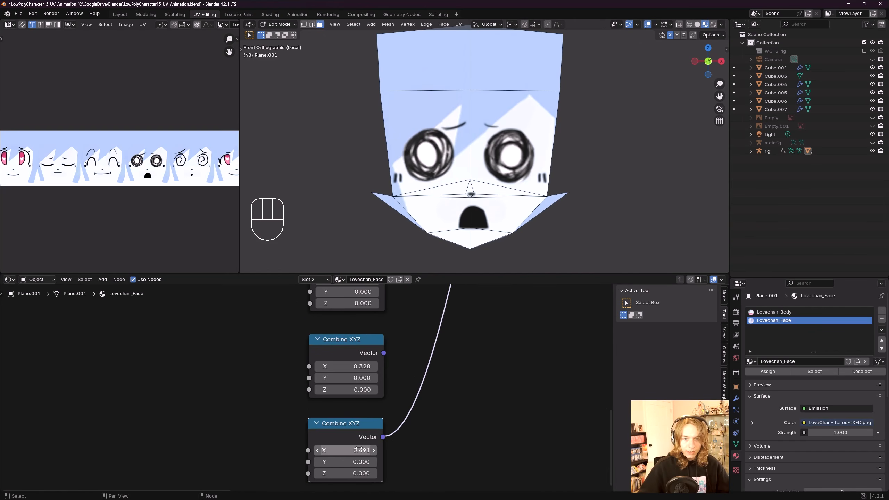
{"action": "key", "text": "ctrl+z"}
{"action": "key", "text": "ctrl+z"}
{"action": "left_click", "coordinate": [366, 449]}
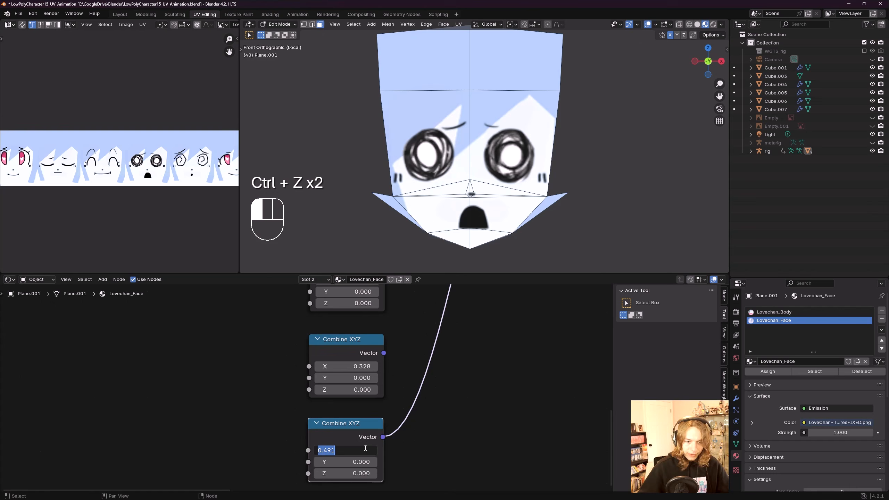
{"action": "left_click_drag", "start_coordinate": [331, 450], "coordinate": [386, 451]}
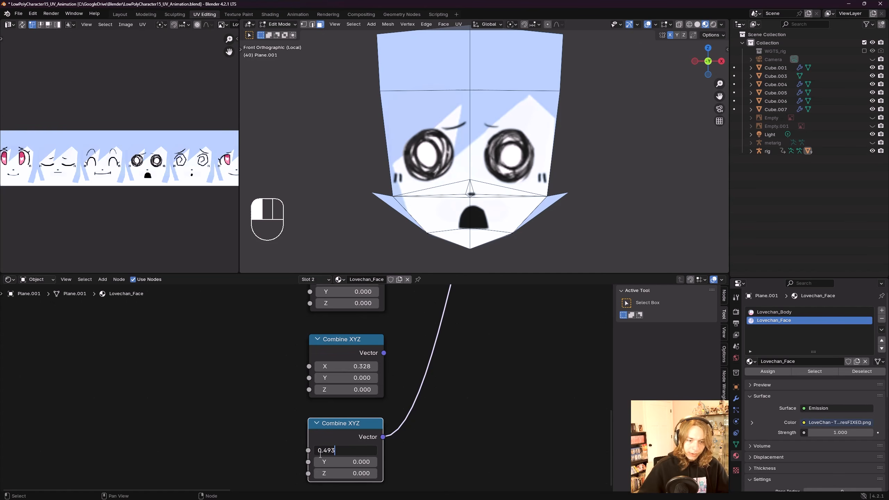
{"action": "type", "text": "3"}
{"action": "key", "text": "Return"}
Step: Duplicate the fourth Combine XYZ node below it and set the copy's X value to 0.164 times 4
{"action": "scroll", "coordinate": [502, 217], "scroll_direction": "down", "scroll_amount": 5}
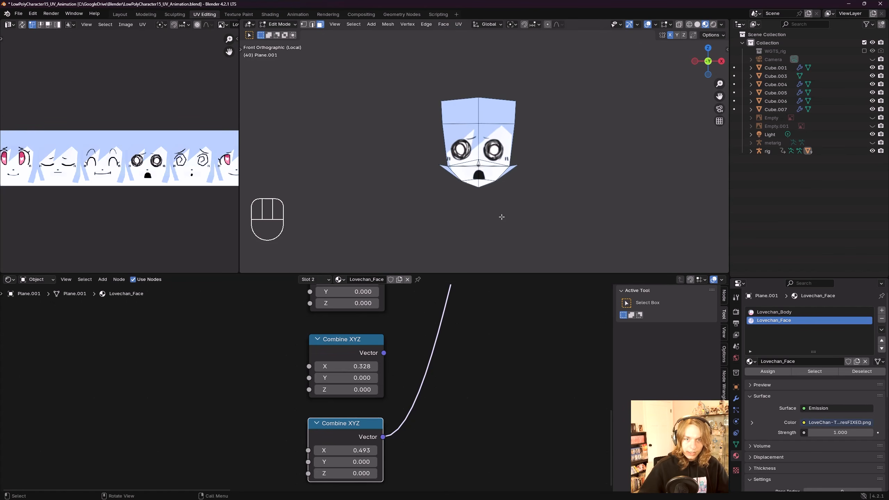
{"action": "scroll", "coordinate": [127, 170], "scroll_direction": "down", "scroll_amount": 2}
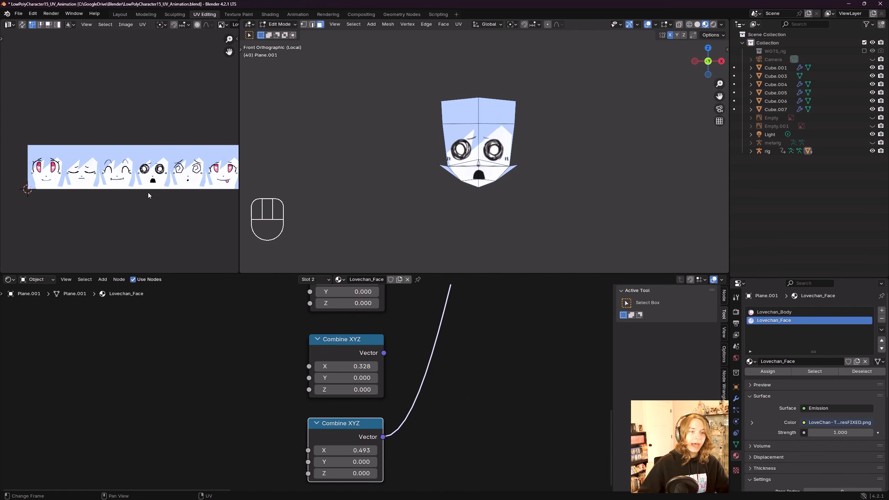
{"action": "scroll", "coordinate": [122, 177], "scroll_direction": "up", "scroll_amount": 1}
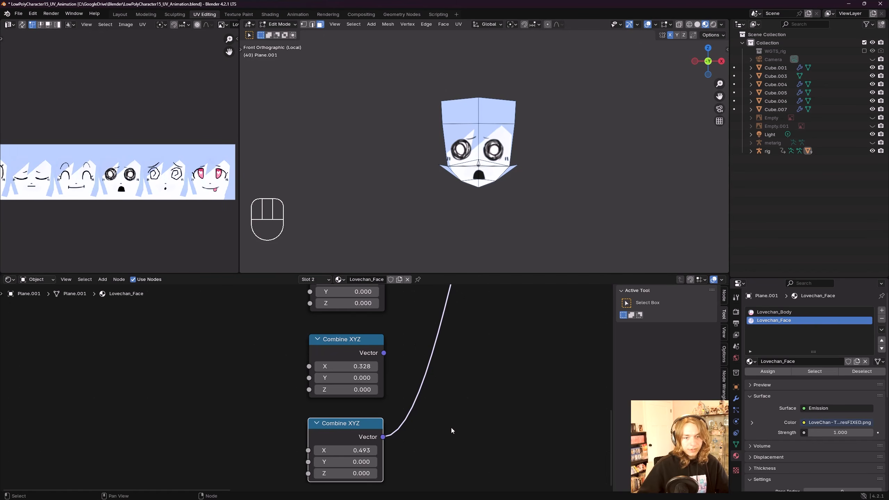
{"action": "scroll", "coordinate": [450, 426], "scroll_direction": "down", "scroll_amount": 2}
{"action": "key", "text": "shift+d"}
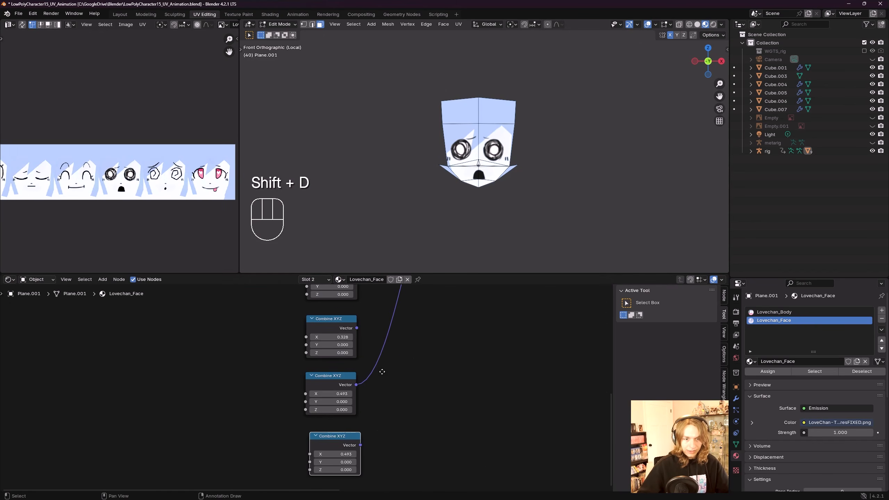
{"action": "left_click", "coordinate": [358, 408]}
{"action": "left_click", "coordinate": [351, 419]}
{"action": "type", "text": "0.164 "}
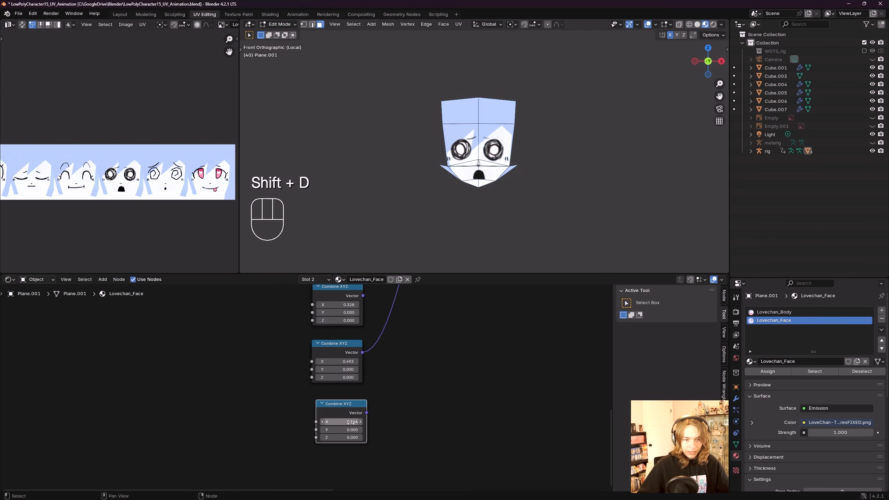
{"action": "type", "text": "*"}
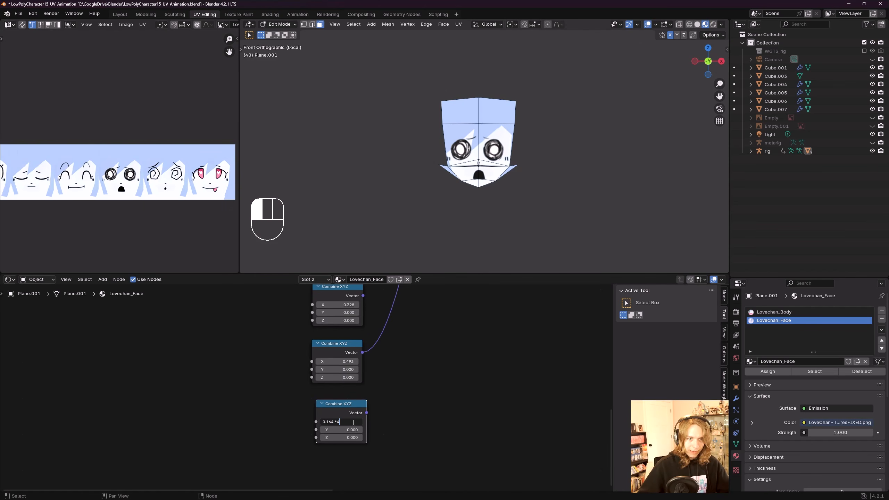
{"action": "key", "text": "Return"}
Step: Connect the fifth Combine XYZ node's Vector output to the Mapping node's Location input
{"action": "scroll", "coordinate": [352, 415], "scroll_direction": "down", "scroll_amount": 4}
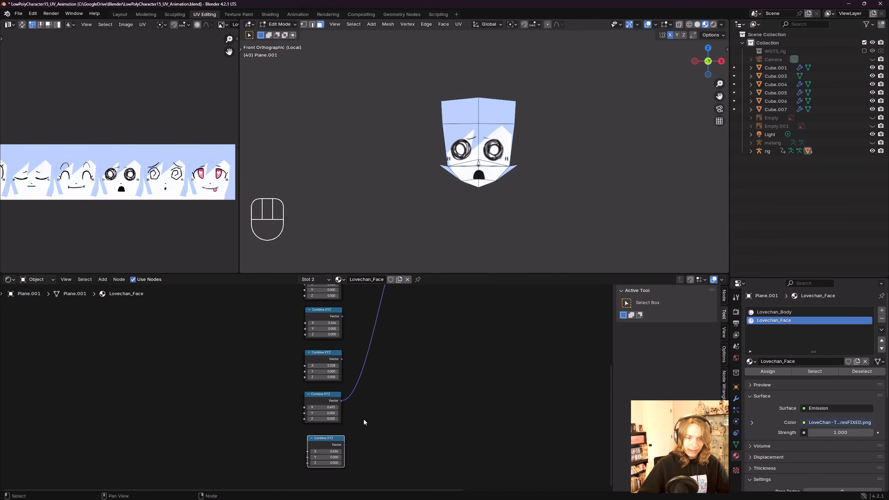
{"action": "middle_click_drag", "start_coordinate": [343, 417], "coordinate": [342, 444]}
{"action": "left_click_drag", "start_coordinate": [321, 465], "coordinate": [327, 365]}
{"action": "key", "text": "ctrl+z"}
{"action": "left_click_drag", "start_coordinate": [326, 464], "coordinate": [370, 307]}
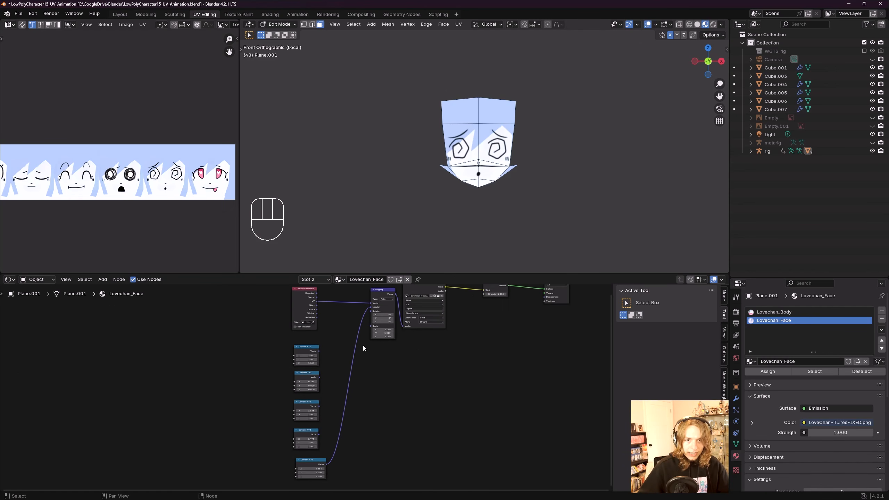
Step: Switch the 3D viewport from Edit Mode to Object Mode
{"action": "left_click", "coordinate": [285, 25]}
{"action": "left_click", "coordinate": [292, 34]}
{"action": "scroll", "coordinate": [546, 163], "scroll_direction": "up", "scroll_amount": 3}
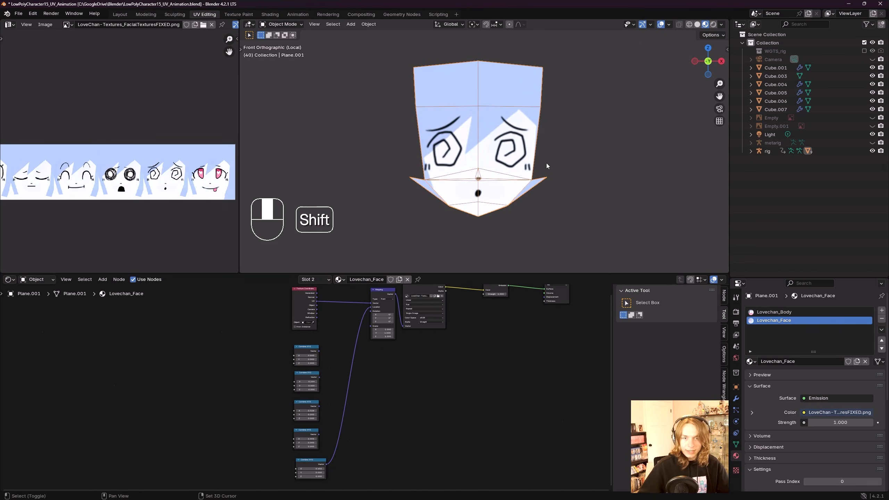
Step: Duplicate the fifth Combine XYZ node beneath it and set the copy's X value to 0.164 * 6
{"action": "middle_click_drag", "start_coordinate": [322, 410], "coordinate": [382, 346]}
{"action": "scroll", "coordinate": [383, 371], "scroll_direction": "up", "scroll_amount": 3}
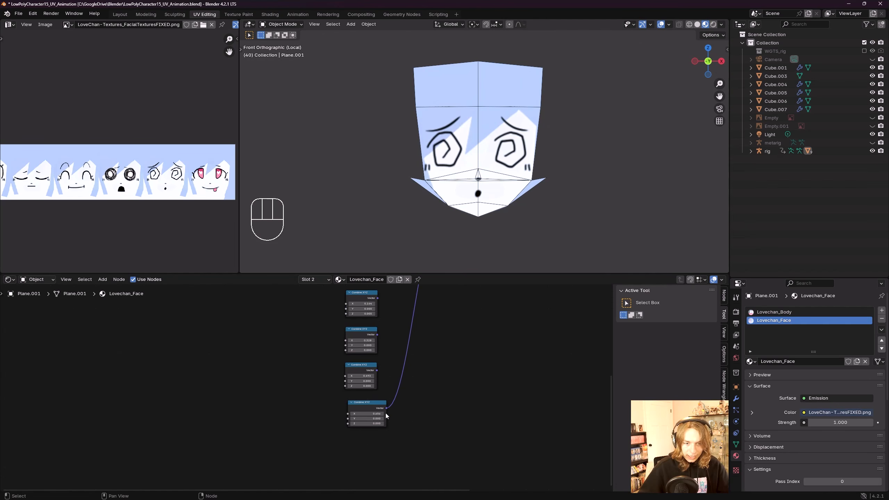
{"action": "left_click", "coordinate": [385, 414]}
{"action": "scroll", "coordinate": [385, 412], "scroll_direction": "up", "scroll_amount": 2}
{"action": "scroll", "coordinate": [171, 188], "scroll_direction": "down", "scroll_amount": 2}
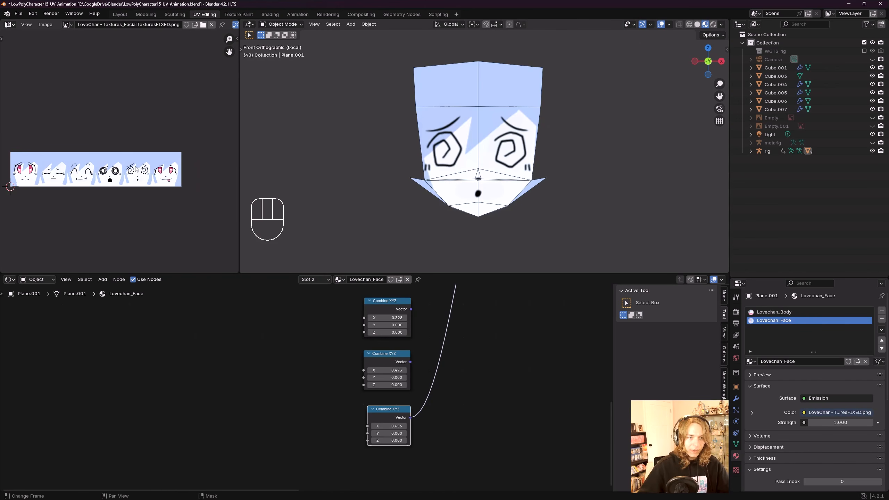
{"action": "scroll", "coordinate": [451, 387], "scroll_direction": "down", "scroll_amount": 2}
{"action": "left_click", "coordinate": [379, 383]}
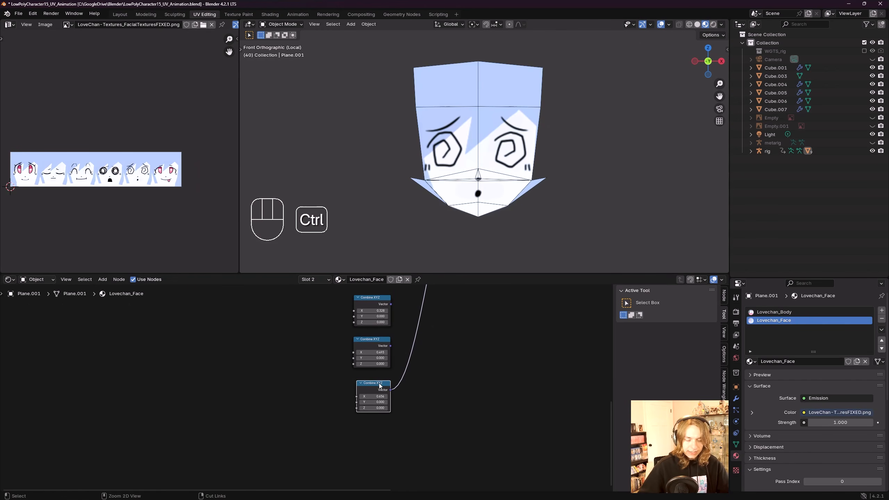
{"action": "key", "text": "shift+d"}
{"action": "left_click", "coordinate": [390, 429]}
{"action": "scroll", "coordinate": [378, 420], "scroll_direction": "up", "scroll_amount": 2}
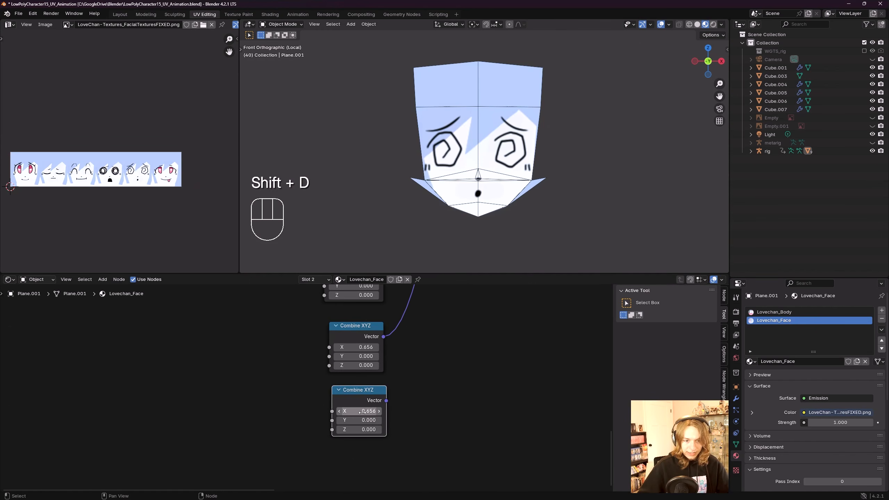
{"action": "double_click", "coordinate": [369, 412]}
{"action": "type", "text": "0.164 *"}
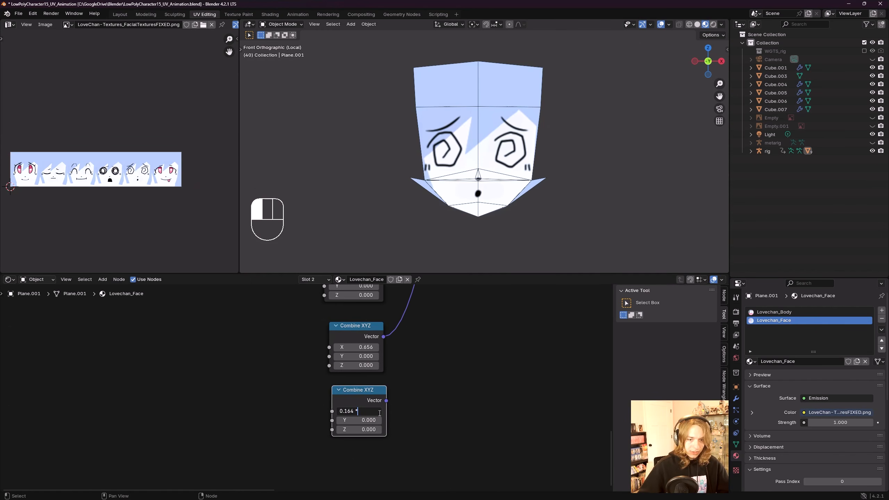
{"action": "type", "text": " 6"}
{"action": "key", "text": "Return"}
Step: Connect the sixth Combine XYZ node's Vector output to the Mapping node's Location input
{"action": "scroll", "coordinate": [409, 411], "scroll_direction": "down", "scroll_amount": 4}
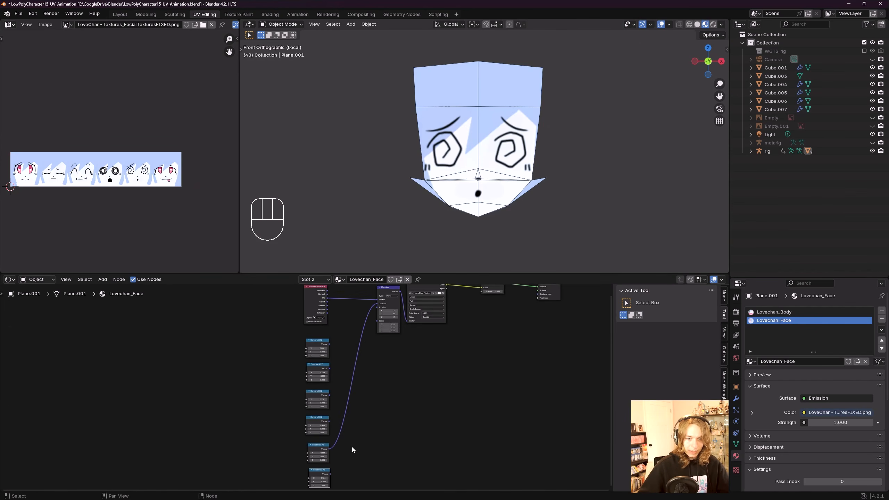
{"action": "left_click_drag", "start_coordinate": [330, 474], "coordinate": [383, 312]}
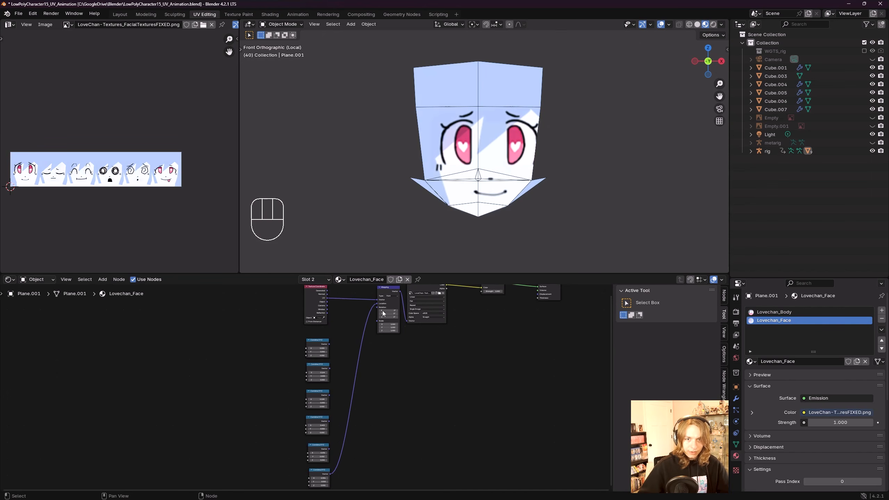
{"action": "scroll", "coordinate": [545, 191], "scroll_direction": "up", "scroll_amount": 1}
{"action": "scroll", "coordinate": [385, 420], "scroll_direction": "up", "scroll_amount": 3}
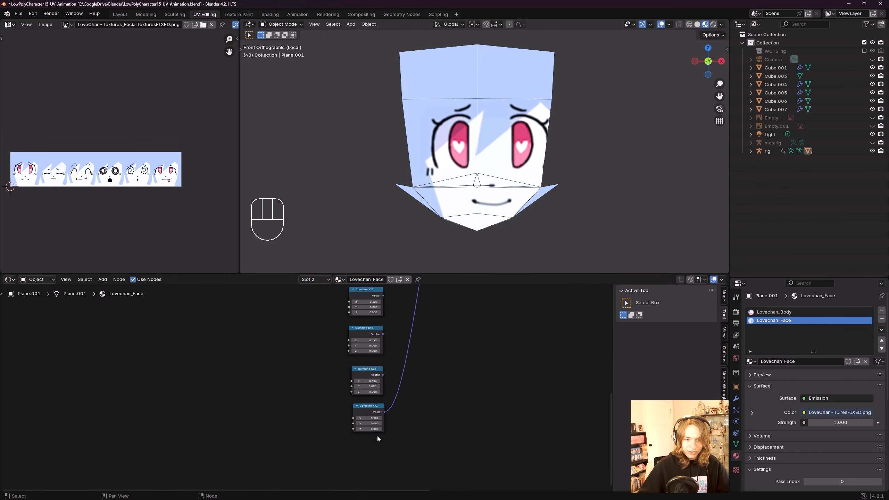
Step: Set the sixth Combine XYZ node's X value to the pasted 0.164 multiplied by 5
{"action": "left_click", "coordinate": [371, 418]}
{"action": "type", "text": "0.164"}
{"action": "type", "text": "*"}
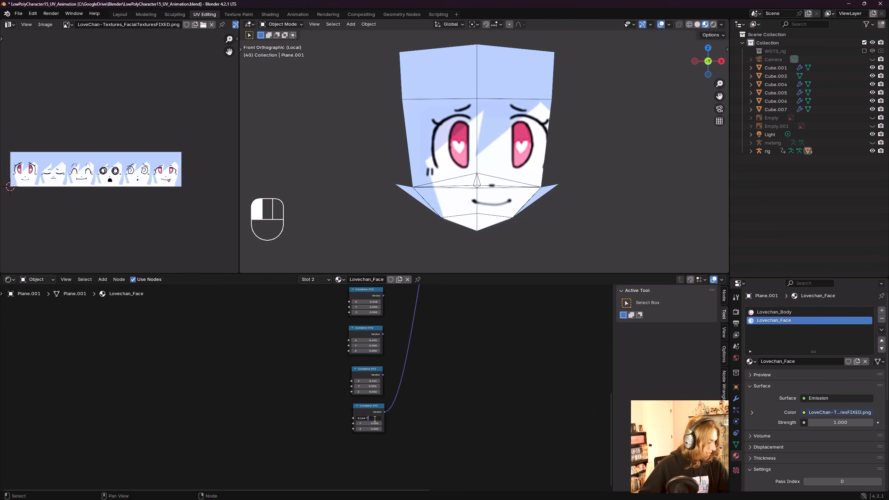
{"action": "type", "text": "5"}
{"action": "key", "text": "Return"}
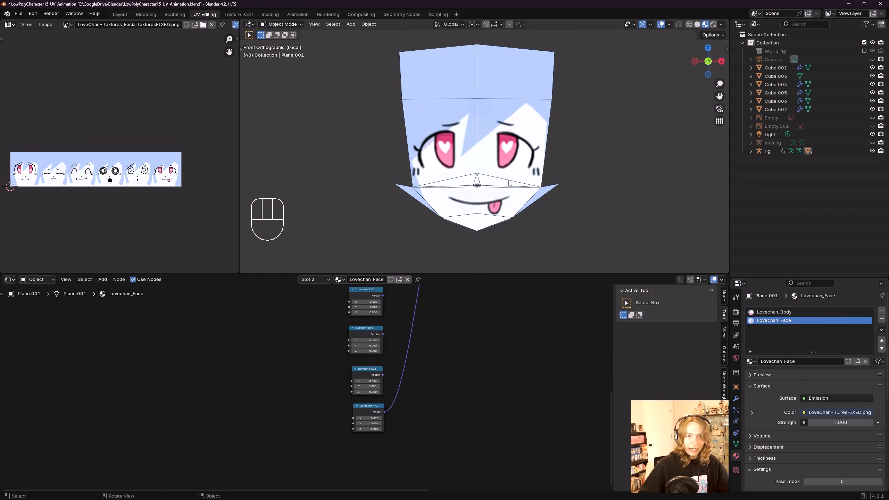
Step: Save the blend file
{"action": "scroll", "coordinate": [509, 182], "scroll_direction": "up", "scroll_amount": 1}
{"action": "scroll", "coordinate": [445, 346], "scroll_direction": "down", "scroll_amount": 5}
{"action": "scroll", "coordinate": [425, 371], "scroll_direction": "up", "scroll_amount": 1}
{"action": "key", "text": "ctrl+s"}
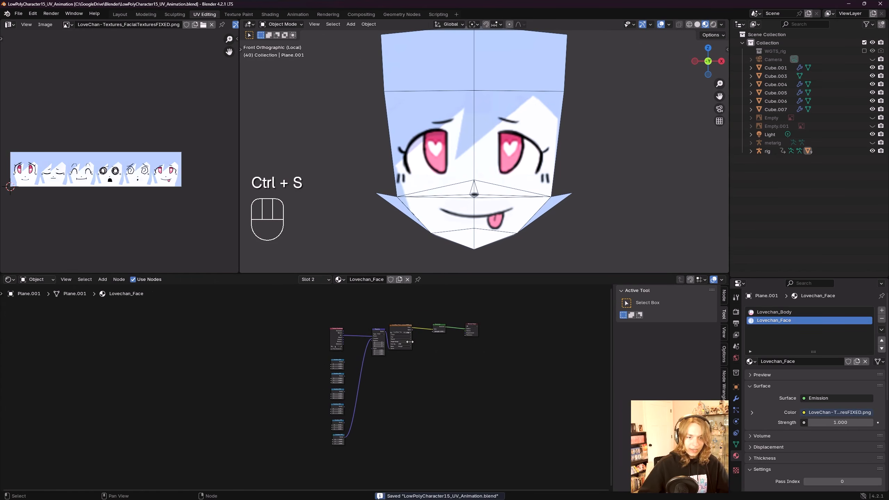
Step: Connect each Combine XYZ node in turn to the Mapping node's Location input to preview every expression
{"action": "middle_click_drag", "start_coordinate": [359, 368], "coordinate": [324, 424]}
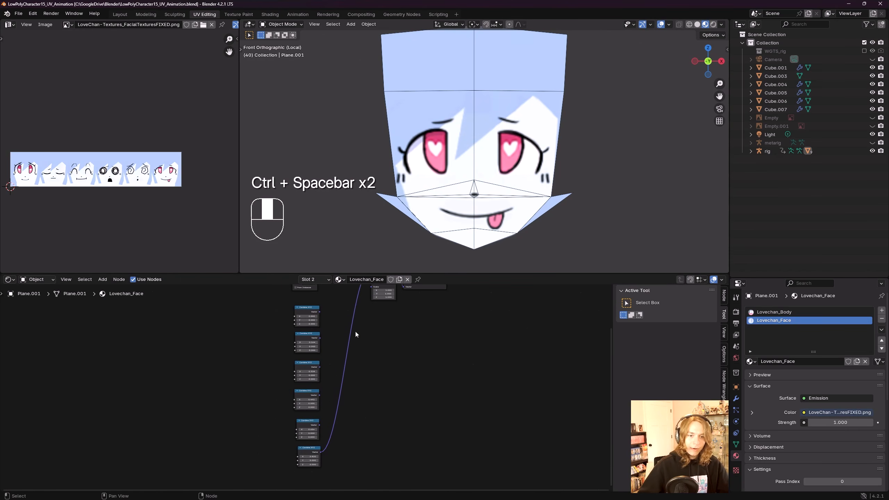
{"action": "scroll", "coordinate": [312, 408], "scroll_direction": "up", "scroll_amount": 5}
{"action": "left_click_drag", "start_coordinate": [273, 404], "coordinate": [355, 334]}
{"action": "middle_click_drag", "start_coordinate": [78, 223], "coordinate": [107, 217]}
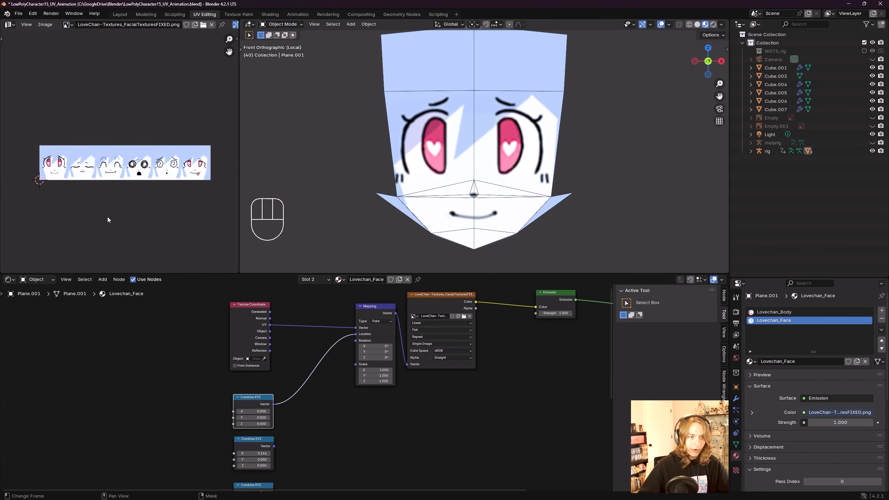
{"action": "left_click_drag", "start_coordinate": [274, 447], "coordinate": [356, 335]}
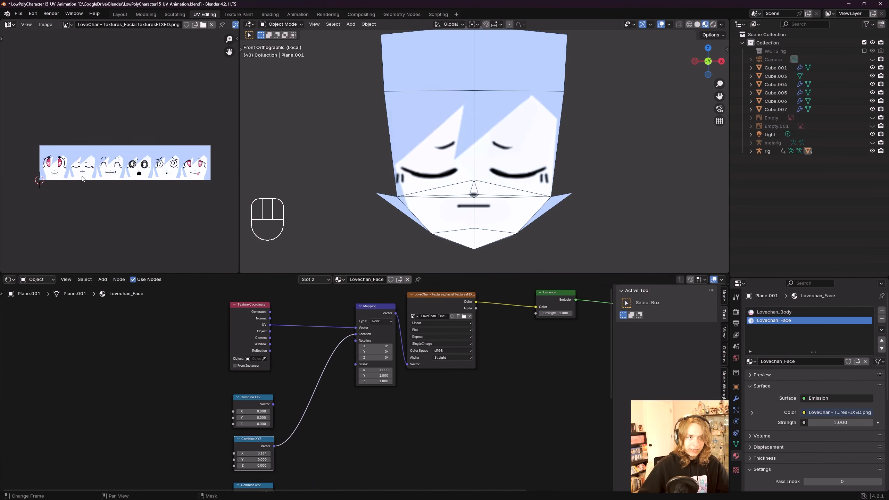
{"action": "middle_click_drag", "start_coordinate": [315, 416], "coordinate": [320, 367]}
{"action": "left_click_drag", "start_coordinate": [279, 443], "coordinate": [362, 307]}
{"action": "left_click_drag", "start_coordinate": [285, 457], "coordinate": [350, 304]}
{"action": "middle_click_drag", "start_coordinate": [370, 445], "coordinate": [357, 424]}
{"action": "scroll", "coordinate": [363, 401], "scroll_direction": "down", "scroll_amount": 1}
{"action": "left_click_drag", "start_coordinate": [278, 479], "coordinate": [347, 321]}
{"action": "scroll", "coordinate": [338, 315], "scroll_direction": "down", "scroll_amount": 1}
Step: Save the blend file and move the Mapping node slightly lower
{"action": "key", "text": "ctrl+s"}
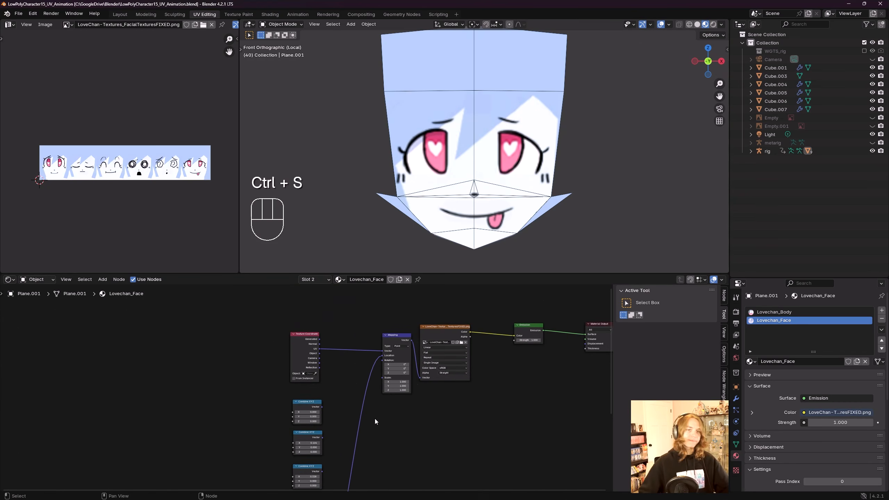
{"action": "scroll", "coordinate": [375, 418], "scroll_direction": "up", "scroll_amount": 1}
{"action": "middle_click_drag", "start_coordinate": [432, 401], "coordinate": [406, 386]}
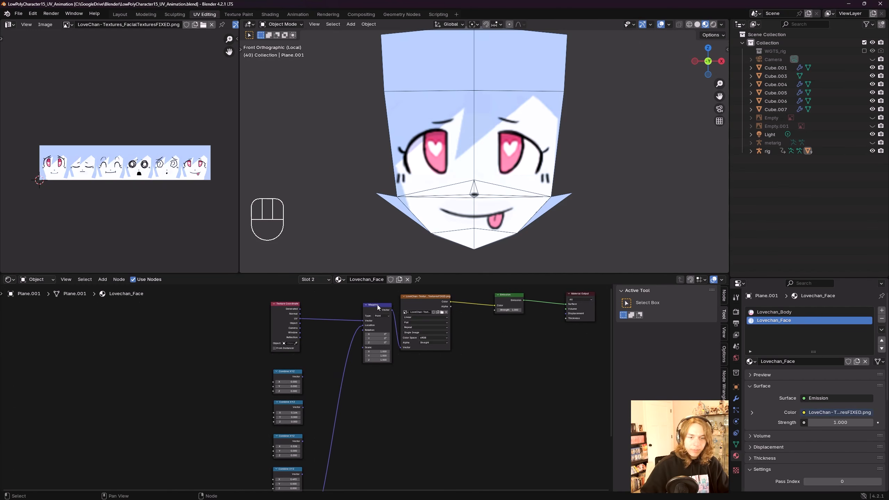
{"action": "left_click_drag", "start_coordinate": [377, 304], "coordinate": [372, 336]}
{"action": "scroll", "coordinate": [339, 379], "scroll_direction": "down", "scroll_amount": 1}
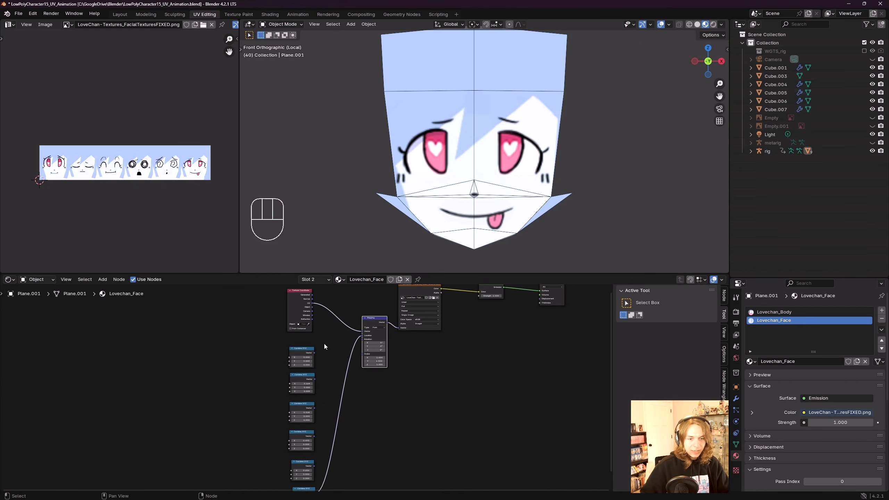
{"action": "scroll", "coordinate": [313, 361], "scroll_direction": "up", "scroll_amount": 4}
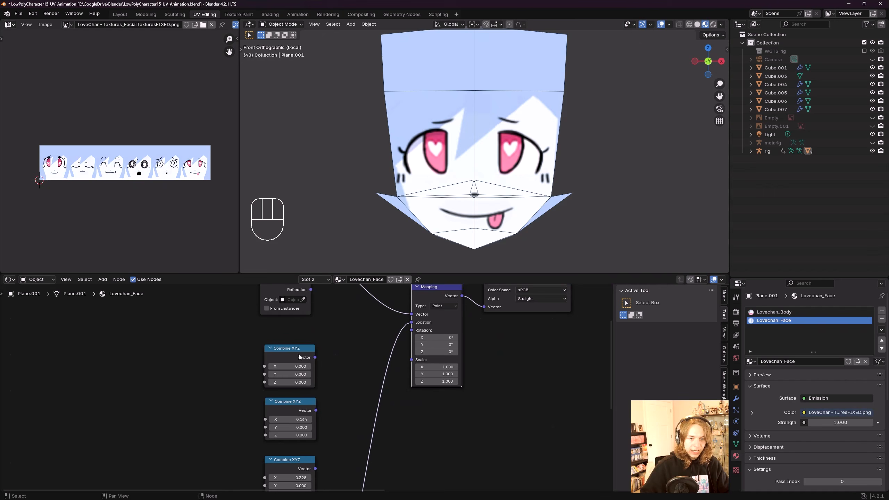
Step: Add a Mix node between the Combine XYZ nodes and the Mapping node
{"action": "middle_click_drag", "start_coordinate": [351, 345], "coordinate": [370, 371]}
{"action": "key", "text": "shift+a"}
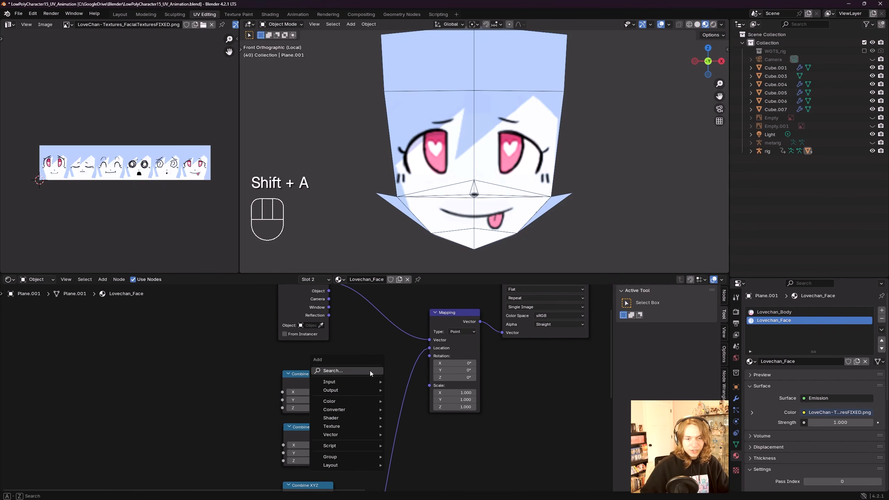
{"action": "left_click", "coordinate": [370, 372]}
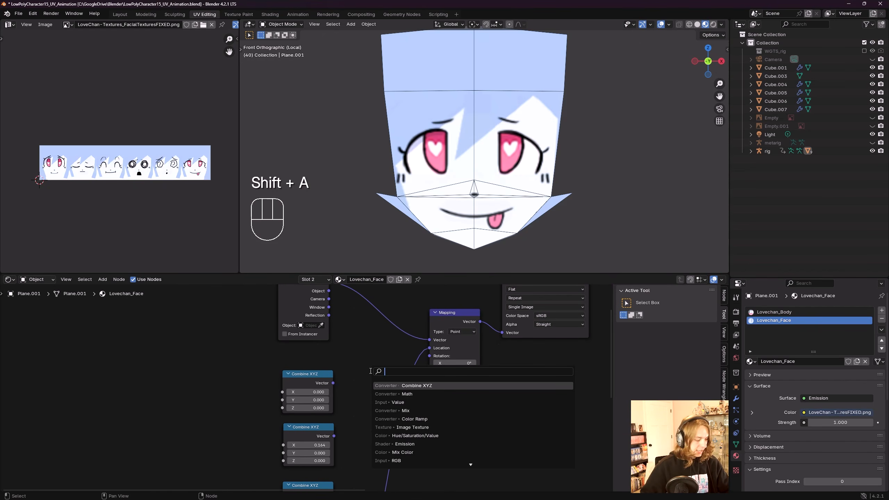
{"action": "type", "text": "mix"}
{"action": "key", "text": "Return"}
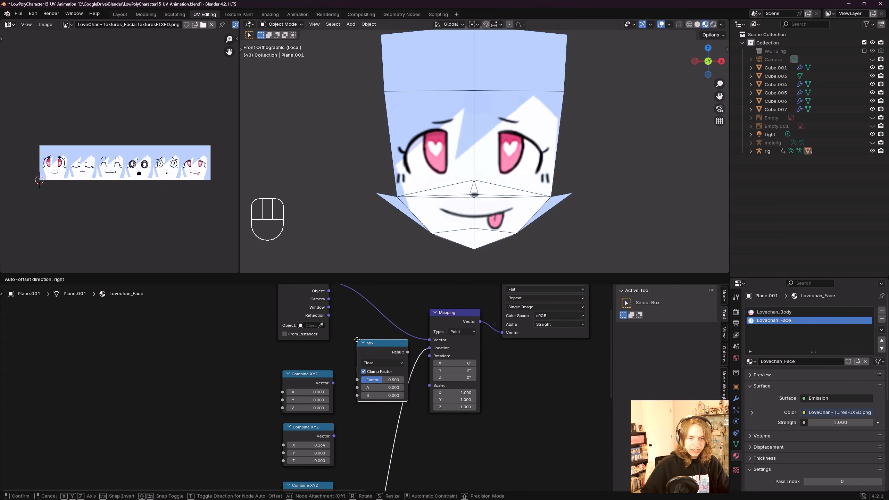
{"action": "left_click", "coordinate": [353, 339]}
{"action": "scroll", "coordinate": [373, 376], "scroll_direction": "up", "scroll_amount": 2}
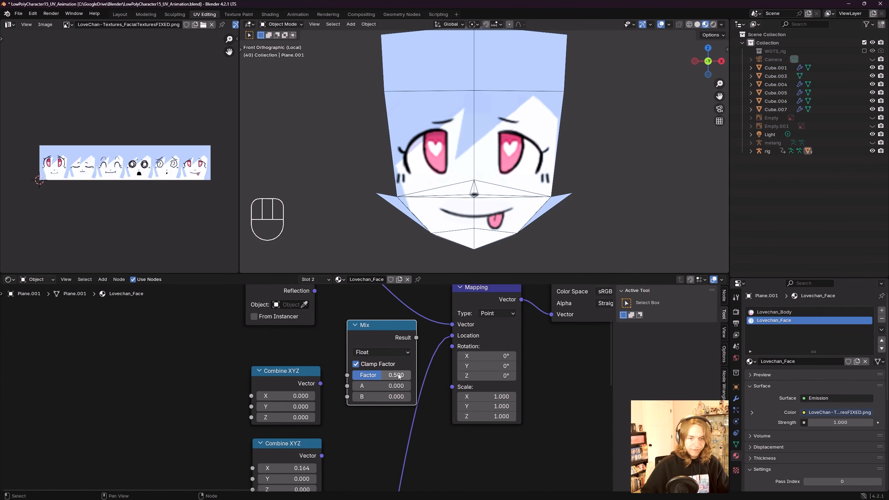
{"action": "scroll", "coordinate": [382, 395], "scroll_direction": "down", "scroll_amount": 1}
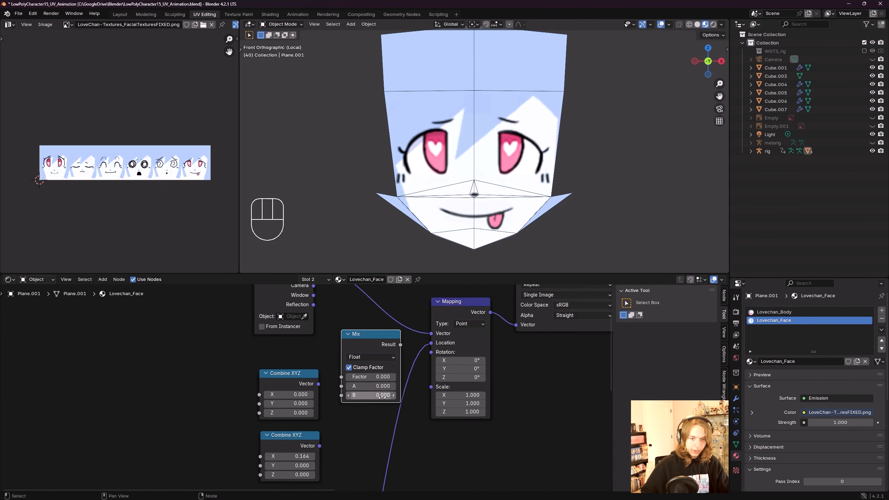
Step: Set the Mix node's data type to Vector and save the file
{"action": "left_click", "coordinate": [358, 359]}
{"action": "left_click", "coordinate": [366, 388]}
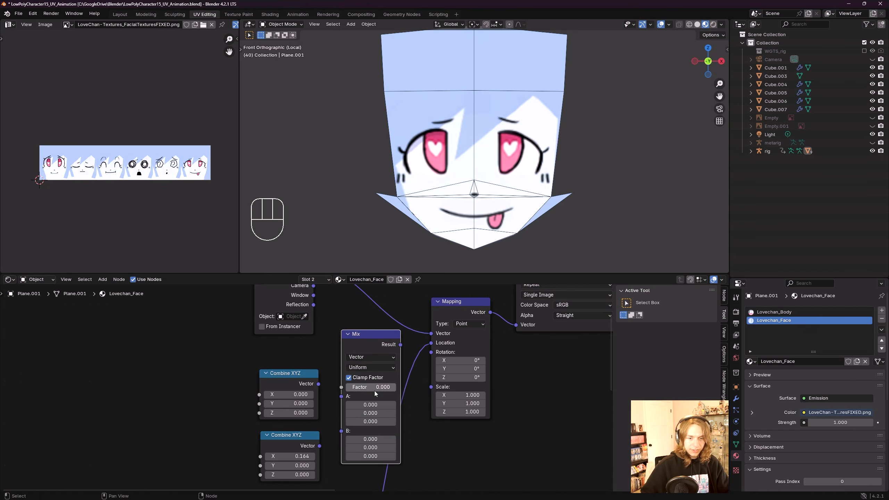
{"action": "key", "text": "ctrl+s"}
{"action": "scroll", "coordinate": [354, 351], "scroll_direction": "down", "scroll_amount": 1}
{"action": "scroll", "coordinate": [366, 365], "scroll_direction": "up", "scroll_amount": 3}
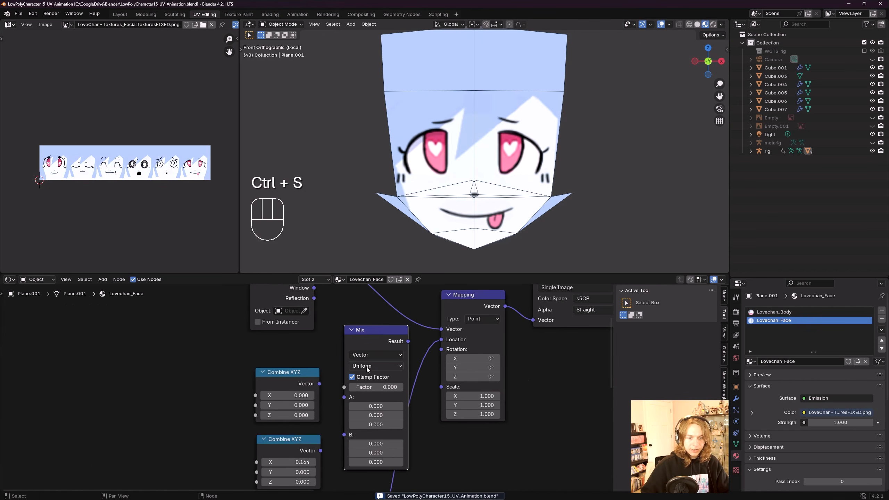
Step: Connect the first two Combine XYZ nodes to the Mix node's A and B inputs and save
{"action": "scroll", "coordinate": [373, 388], "scroll_direction": "down", "scroll_amount": 3}
{"action": "key", "text": "ctrl+z"}
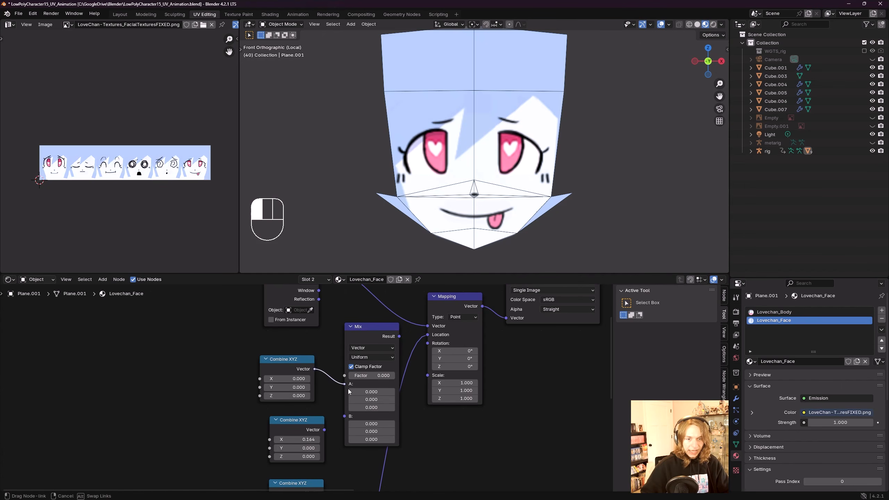
{"action": "left_click_drag", "start_coordinate": [348, 391], "coordinate": [346, 385]}
{"action": "left_click_drag", "start_coordinate": [317, 415], "coordinate": [348, 381]}
{"action": "scroll", "coordinate": [368, 399], "scroll_direction": "down", "scroll_amount": 3}
{"action": "key", "text": "ctrl+s"}
{"action": "scroll", "coordinate": [378, 389], "scroll_direction": "up", "scroll_amount": 2}
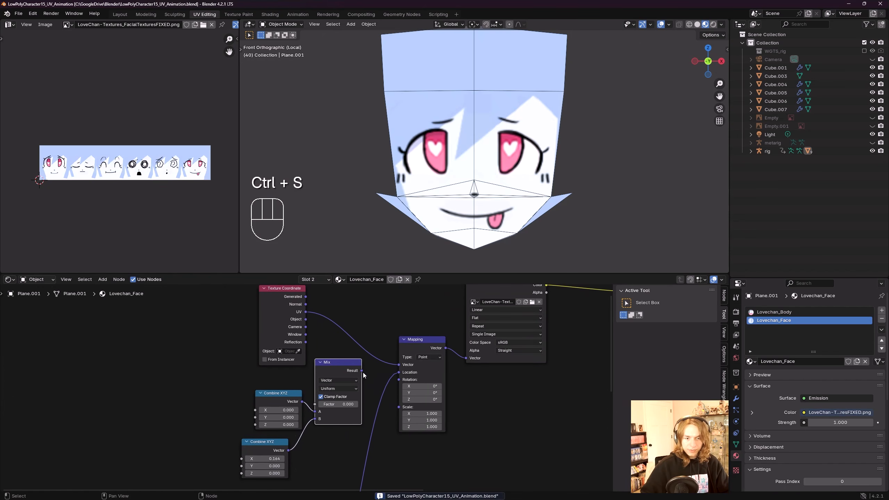
Step: Connect the Mix node's Result to the Mapping node's Location input and save
{"action": "middle_click_drag", "start_coordinate": [414, 376], "coordinate": [440, 326]}
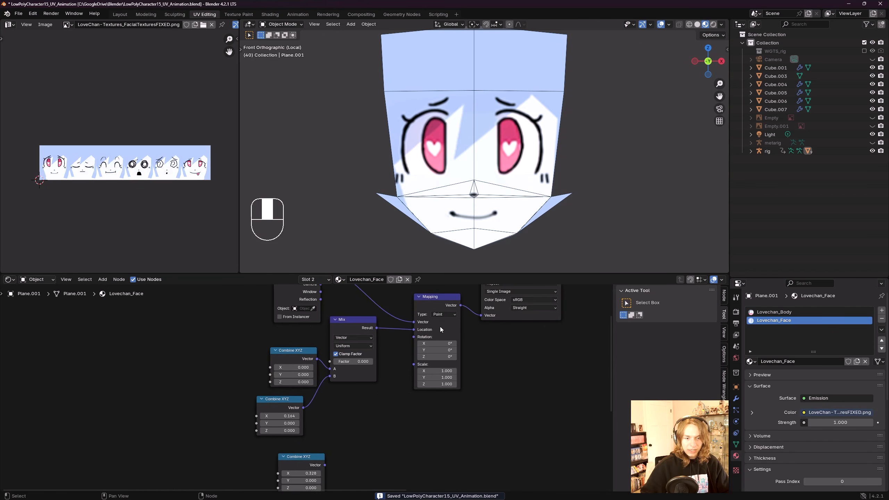
{"action": "scroll", "coordinate": [385, 351], "scroll_direction": "up", "scroll_amount": 2}
{"action": "middle_click_drag", "start_coordinate": [365, 349], "coordinate": [355, 364]}
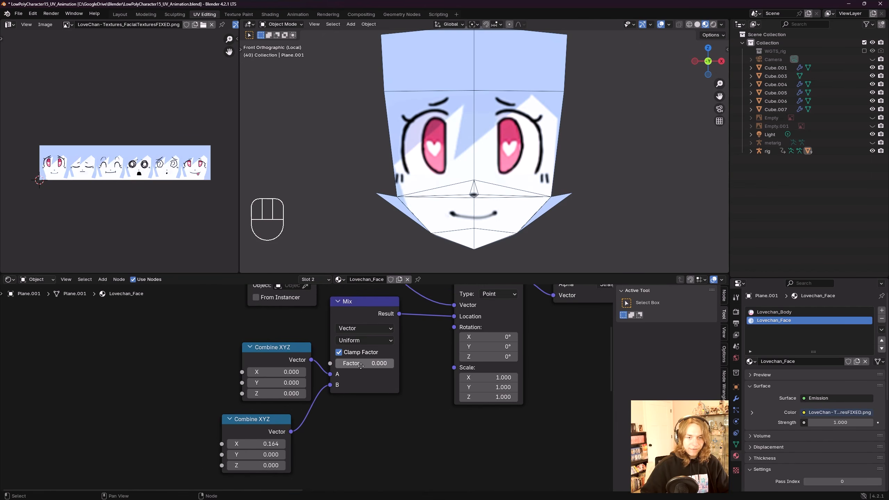
{"action": "scroll", "coordinate": [353, 380], "scroll_direction": "down", "scroll_amount": 1}
{"action": "key", "text": "ctrl+s"}
{"action": "mouse_move", "coordinate": [327, 378]}
{"action": "left_mouse_down"}
{"action": "mouse_move", "coordinate": [394, 376]}
{"action": "mouse_move", "coordinate": [341, 377]}
{"action": "left_mouse_up"}
{"action": "scroll", "coordinate": [402, 392], "scroll_direction": "down", "scroll_amount": 7}
{"action": "key", "text": "ctrl+s"}
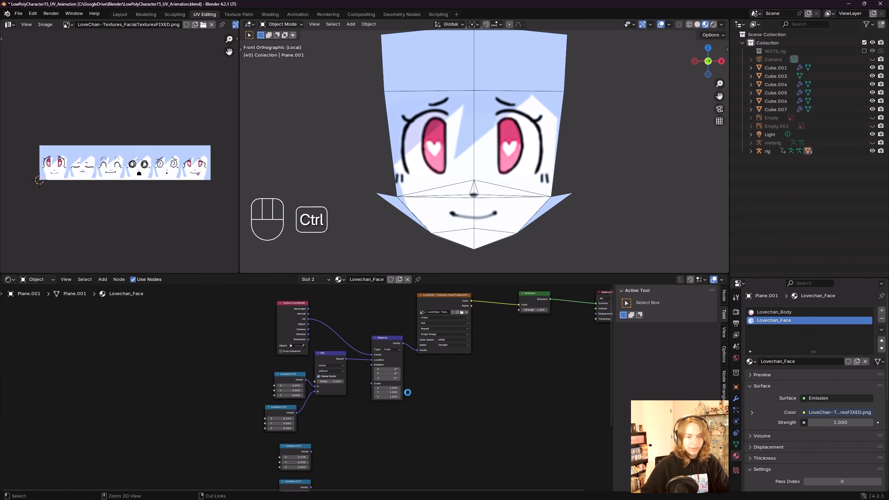
Step: Rearrange the texture, mapping and output nodes to spread out the node layout
{"action": "scroll", "coordinate": [385, 391], "scroll_direction": "down", "scroll_amount": 9}
{"action": "middle_click_drag", "start_coordinate": [329, 399], "coordinate": [328, 376]}
{"action": "scroll", "coordinate": [320, 341], "scroll_direction": "up", "scroll_amount": 6}
{"action": "scroll", "coordinate": [319, 332], "scroll_direction": "up", "scroll_amount": 3}
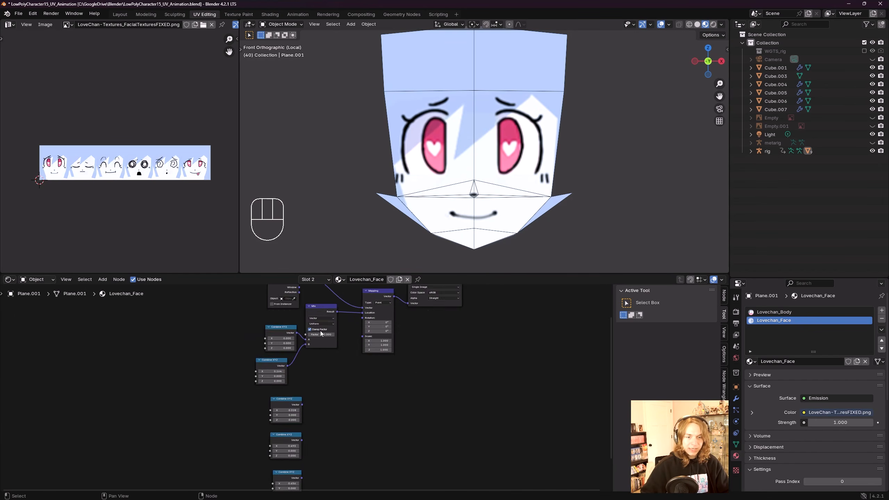
{"action": "scroll", "coordinate": [323, 335], "scroll_direction": "down", "scroll_amount": 9}
{"action": "scroll", "coordinate": [329, 339], "scroll_direction": "up", "scroll_amount": 6}
{"action": "scroll", "coordinate": [341, 378], "scroll_direction": "up", "scroll_amount": 5}
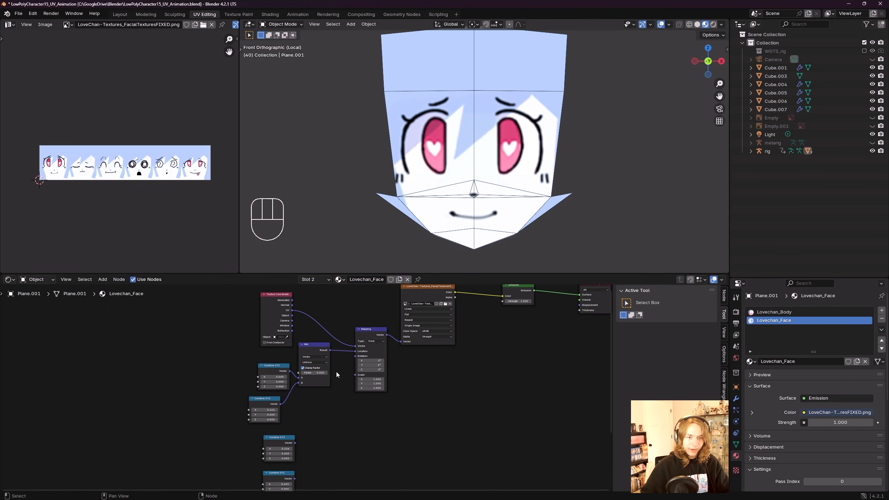
{"action": "scroll", "coordinate": [350, 353], "scroll_direction": "down", "scroll_amount": 4}
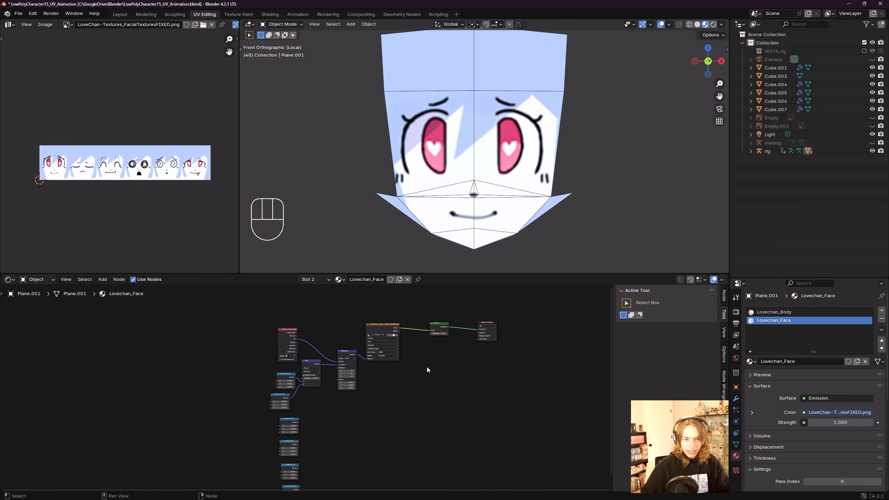
{"action": "left_click_drag", "start_coordinate": [504, 375], "coordinate": [465, 336]}
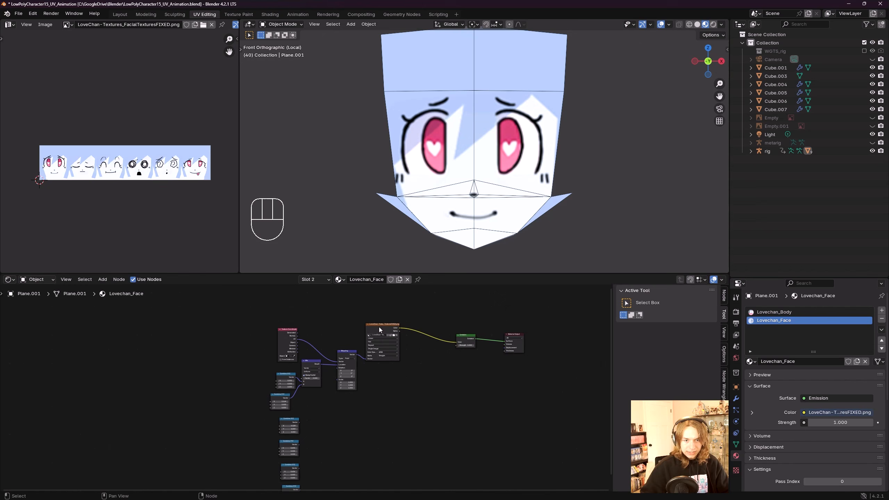
{"action": "left_click_drag", "start_coordinate": [379, 326], "coordinate": [416, 316]}
{"action": "left_click_drag", "start_coordinate": [347, 351], "coordinate": [381, 301]}
{"action": "left_click_drag", "start_coordinate": [289, 329], "coordinate": [269, 301]}
{"action": "left_click", "coordinate": [328, 372]}
{"action": "middle_click_drag", "start_coordinate": [328, 380], "coordinate": [373, 349]}
{"action": "scroll", "coordinate": [335, 343], "scroll_direction": "up", "scroll_amount": 2}
{"action": "left_click_drag", "start_coordinate": [333, 343], "coordinate": [325, 342]}
{"action": "scroll", "coordinate": [350, 373], "scroll_direction": "down", "scroll_amount": 1}
{"action": "middle_click_drag", "start_coordinate": [350, 376], "coordinate": [349, 300]}
{"action": "left_click_drag", "start_coordinate": [387, 436], "coordinate": [324, 324]}
{"action": "left_click", "coordinate": [381, 302]}
{"action": "scroll", "coordinate": [388, 422], "scroll_direction": "up", "scroll_amount": 3}
{"action": "middle_click_drag", "start_coordinate": [386, 296], "coordinate": [360, 371]}
{"action": "left_click", "coordinate": [364, 379]}
{"action": "scroll", "coordinate": [360, 374], "scroll_direction": "up", "scroll_amount": 2}
Step: Duplicate the Mix node, chaining the first Mix's Result into its A input and its output into Mapping
{"action": "key", "text": "shift+d"}
{"action": "left_click", "coordinate": [376, 391]}
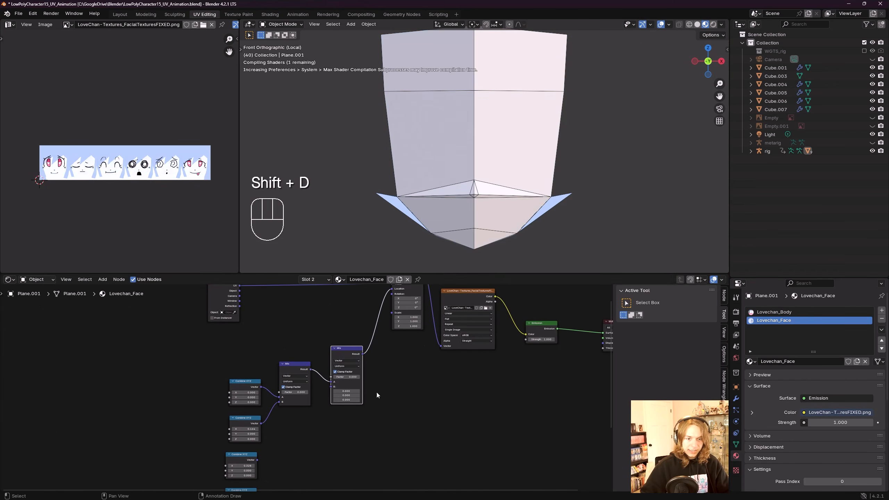
{"action": "scroll", "coordinate": [342, 397], "scroll_direction": "down", "scroll_amount": 1}
{"action": "scroll", "coordinate": [301, 358], "scroll_direction": "up", "scroll_amount": 1}
{"action": "middle_click_drag", "start_coordinate": [366, 351], "coordinate": [320, 342]}
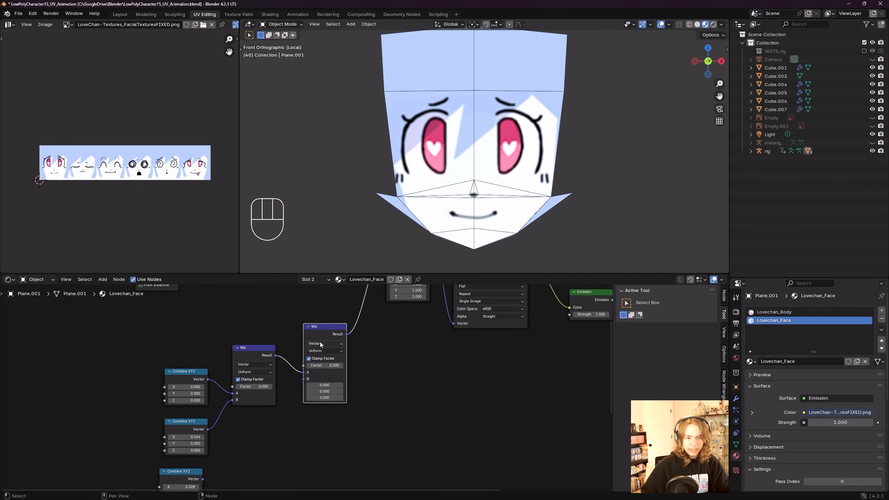
{"action": "scroll", "coordinate": [295, 361], "scroll_direction": "up", "scroll_amount": 2}
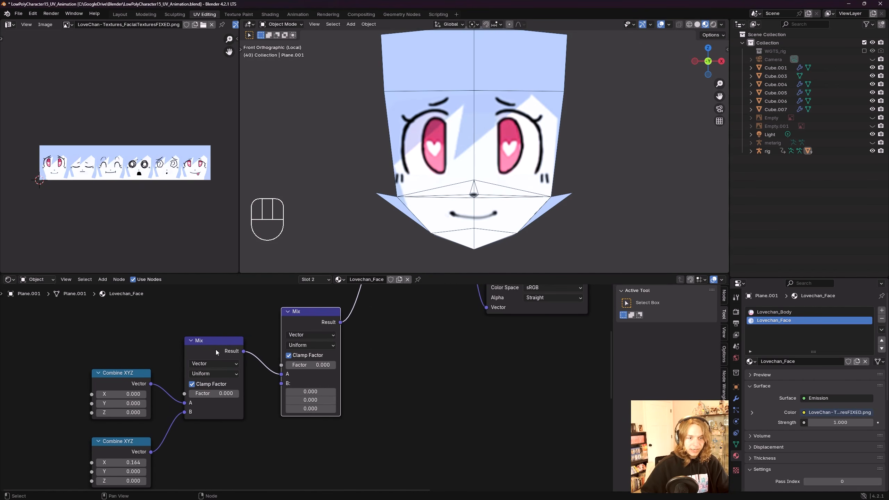
{"action": "middle_click_drag", "start_coordinate": [241, 354], "coordinate": [236, 331]}
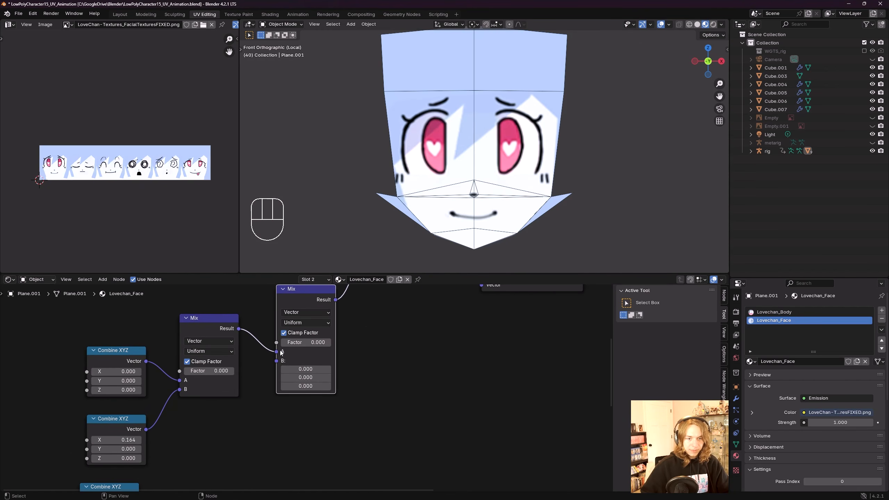
Step: Connect the third Combine XYZ node to the second Mix node's B input
{"action": "scroll", "coordinate": [280, 378], "scroll_direction": "down", "scroll_amount": 5}
{"action": "middle_click_drag", "start_coordinate": [267, 395], "coordinate": [313, 372]}
{"action": "scroll", "coordinate": [278, 389], "scroll_direction": "up", "scroll_amount": 3}
{"action": "scroll", "coordinate": [277, 389], "scroll_direction": "down", "scroll_amount": 2}
{"action": "mouse_move", "coordinate": [238, 437]}
{"action": "middle_mouse_down"}
{"action": "mouse_move", "coordinate": [252, 420]}
{"action": "mouse_move", "coordinate": [229, 446]}
{"action": "middle_mouse_up"}
{"action": "mouse_move", "coordinate": [220, 450]}
{"action": "left_mouse_down"}
{"action": "mouse_move", "coordinate": [243, 432]}
{"action": "mouse_move", "coordinate": [209, 454]}
{"action": "left_mouse_up"}
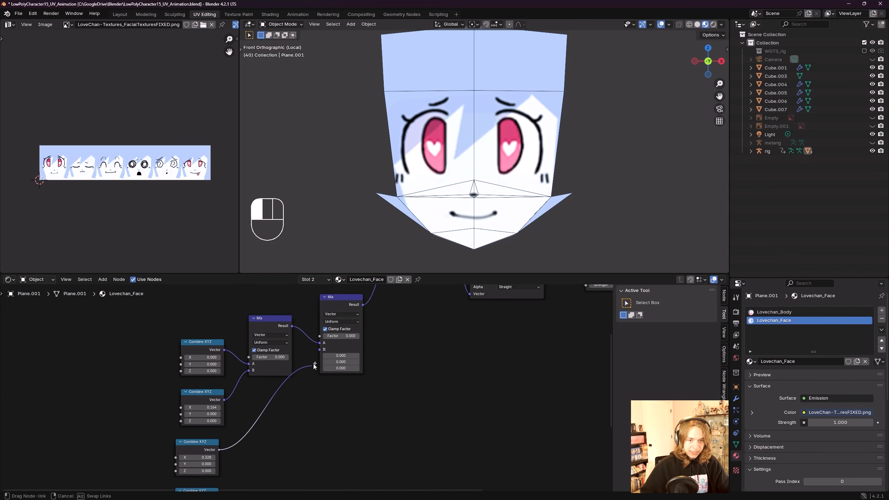
{"action": "left_click_drag", "start_coordinate": [314, 365], "coordinate": [319, 350]}
Step: Duplicate a third Mix node into the chain and connect the fourth Combine XYZ node to its B input
{"action": "scroll", "coordinate": [336, 370], "scroll_direction": "down", "scroll_amount": 2}
{"action": "left_click", "coordinate": [322, 326]}
{"action": "key", "text": "g"}
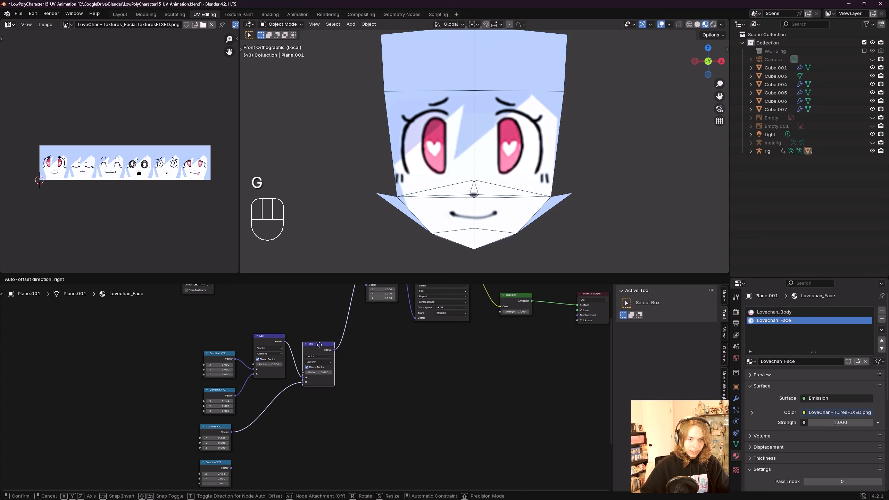
{"action": "left_click", "coordinate": [319, 338]}
{"action": "key", "text": "shift+d"}
{"action": "left_click", "coordinate": [356, 382]}
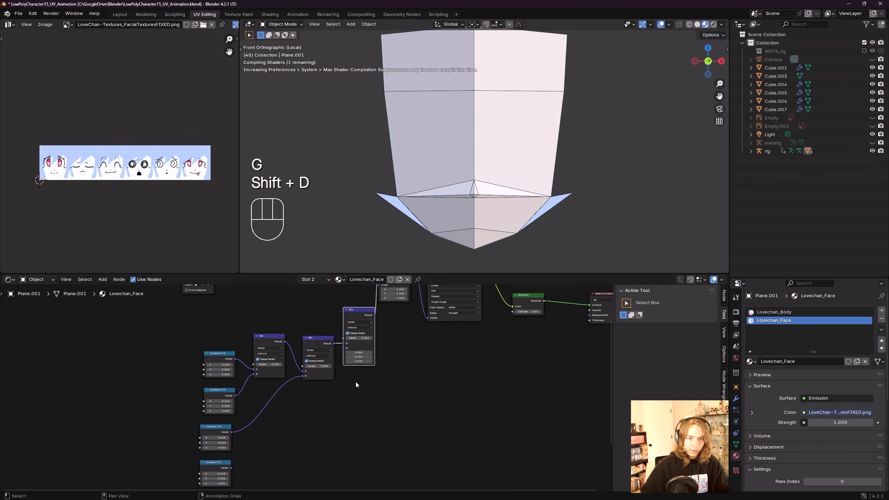
{"action": "key", "text": "g"}
{"action": "left_click", "coordinate": [370, 339]}
{"action": "middle_click_drag", "start_coordinate": [327, 430], "coordinate": [346, 377]}
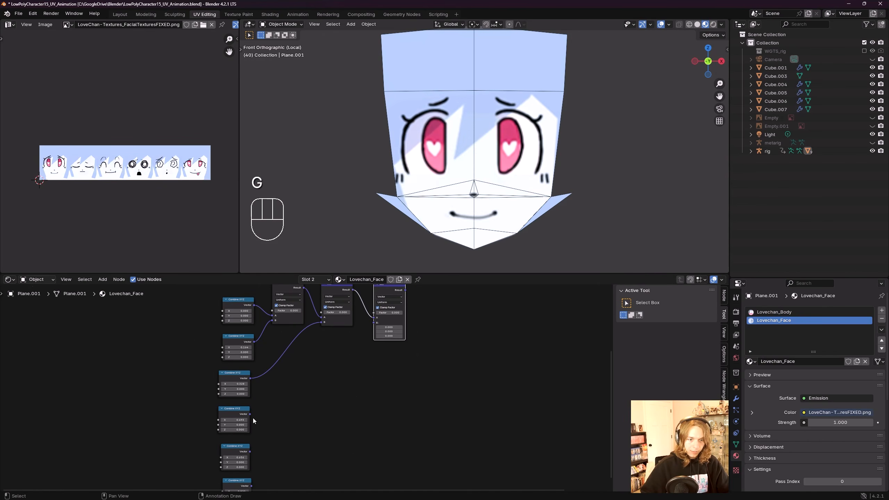
{"action": "left_click_drag", "start_coordinate": [250, 415], "coordinate": [372, 325]}
{"action": "middle_click_drag", "start_coordinate": [381, 322], "coordinate": [347, 396]}
{"action": "middle_click_drag", "start_coordinate": [500, 378], "coordinate": [405, 399]}
{"action": "scroll", "coordinate": [405, 399], "scroll_direction": "down", "scroll_amount": 2}
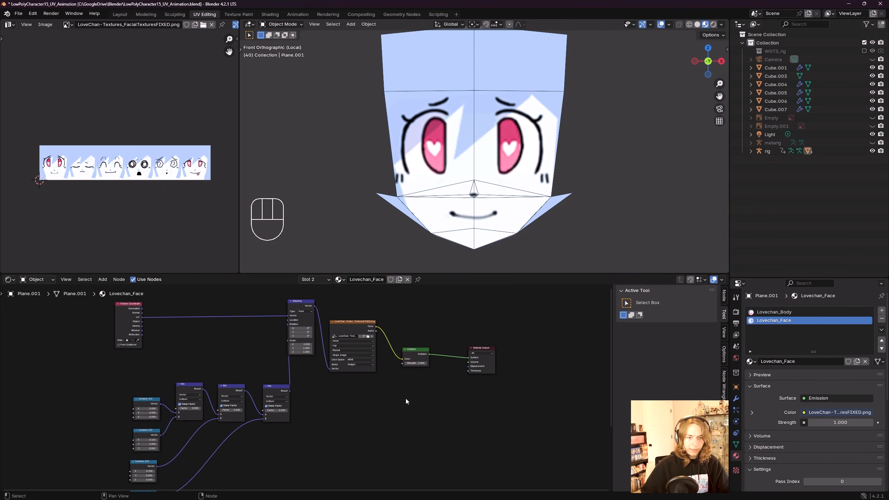
Step: Shift the Mapping and output nodes right, add a fourth Mix node and connect the fifth Combine XYZ to it
{"action": "left_click_drag", "start_coordinate": [522, 377], "coordinate": [351, 311]}
{"action": "left_click", "coordinate": [311, 433]}
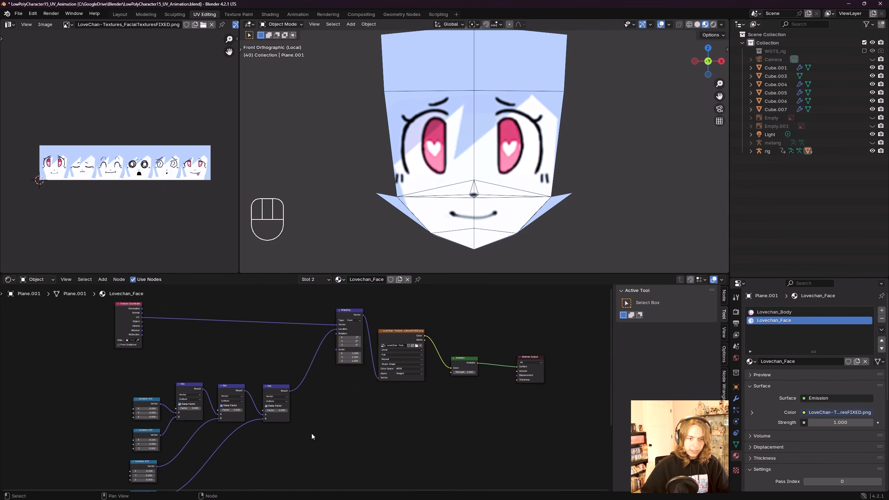
{"action": "middle_click_drag", "start_coordinate": [311, 434], "coordinate": [381, 378]}
{"action": "scroll", "coordinate": [382, 378], "scroll_direction": "up", "scroll_amount": 2}
{"action": "left_click", "coordinate": [350, 330]}
{"action": "mouse_move", "coordinate": [388, 346]}
{"action": "middle_mouse_down"}
{"action": "mouse_move", "coordinate": [356, 380]}
{"action": "mouse_move", "coordinate": [381, 377]}
{"action": "mouse_move", "coordinate": [396, 361]}
{"action": "middle_mouse_up"}
{"action": "key", "text": "shift+d"}
{"action": "left_click", "coordinate": [406, 360]}
{"action": "scroll", "coordinate": [272, 395], "scroll_direction": "down", "scroll_amount": 2}
{"action": "left_click_drag", "start_coordinate": [214, 465], "coordinate": [222, 455]}
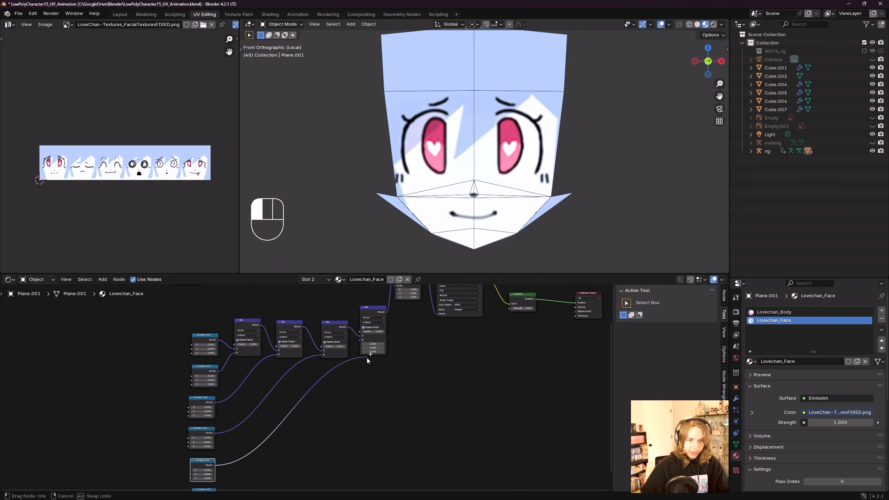
{"action": "left_click_drag", "start_coordinate": [366, 358], "coordinate": [362, 339]}
{"action": "middle_click_drag", "start_coordinate": [409, 349], "coordinate": [382, 387]}
{"action": "left_click", "coordinate": [348, 373]}
{"action": "key", "text": "g"}
{"action": "left_click", "coordinate": [352, 390]}
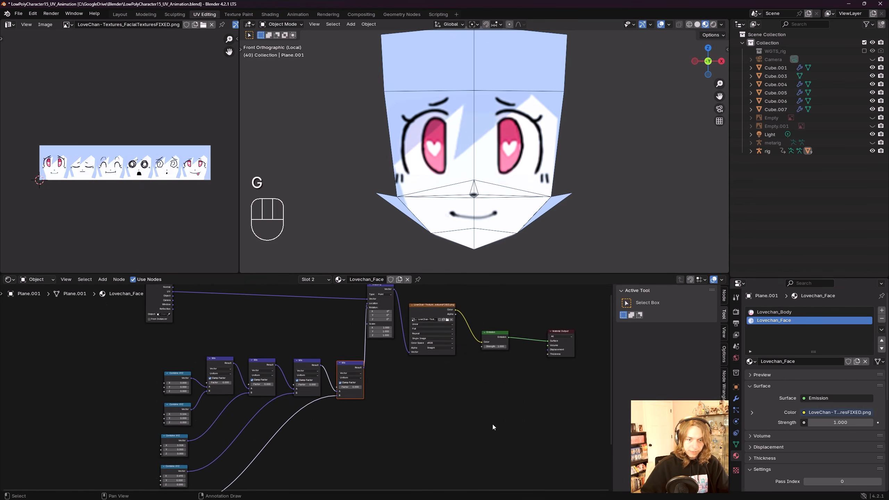
Step: Duplicate a fifth Mix node into the chain and connect the sixth Combine XYZ node to its B input
{"action": "scroll", "coordinate": [492, 424], "scroll_direction": "down", "scroll_amount": 4}
{"action": "left_click_drag", "start_coordinate": [527, 391], "coordinate": [362, 317]}
{"action": "key", "text": "g"}
{"action": "left_click", "coordinate": [418, 351]}
{"action": "middle_click_drag", "start_coordinate": [331, 450], "coordinate": [354, 350]}
{"action": "scroll", "coordinate": [353, 351], "scroll_direction": "up", "scroll_amount": 3}
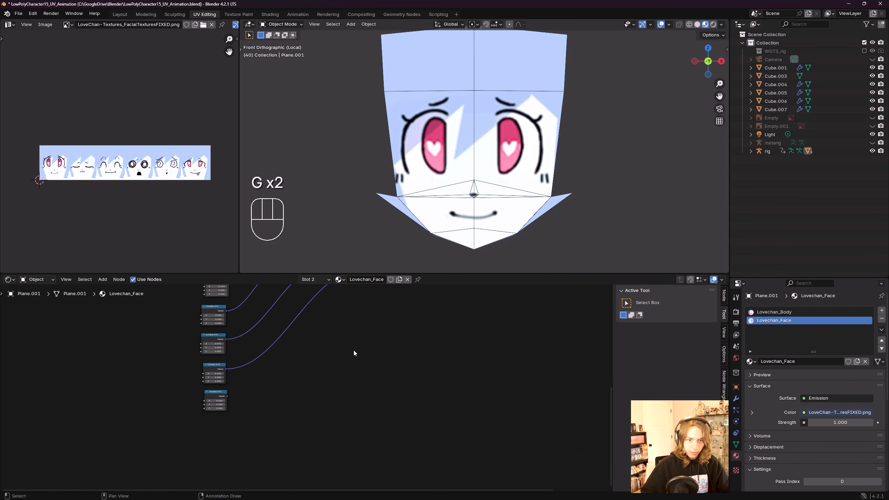
{"action": "middle_click_drag", "start_coordinate": [345, 316], "coordinate": [353, 378]}
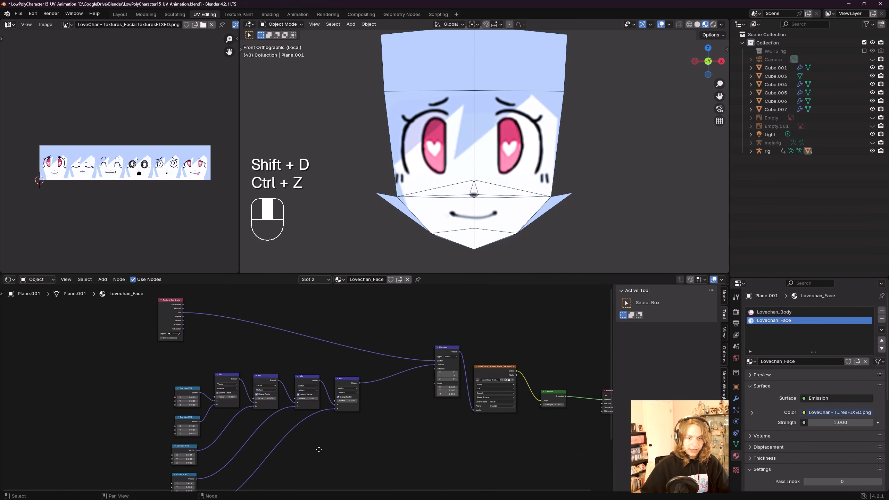
{"action": "scroll", "coordinate": [314, 462], "scroll_direction": "up", "scroll_amount": 2}
{"action": "left_click", "coordinate": [350, 383]}
{"action": "key", "text": "shift+d"}
{"action": "left_click", "coordinate": [403, 373]}
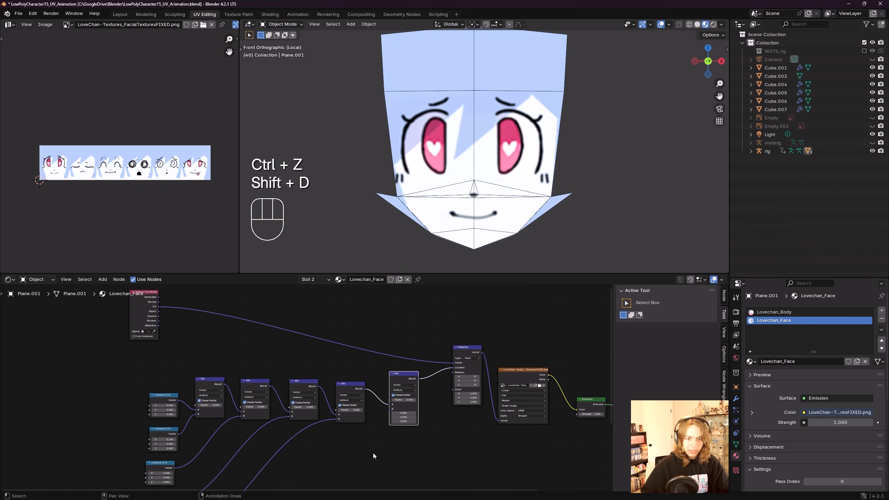
{"action": "middle_click_drag", "start_coordinate": [274, 453], "coordinate": [283, 416]}
{"action": "middle_click_drag", "start_coordinate": [205, 454], "coordinate": [189, 465]}
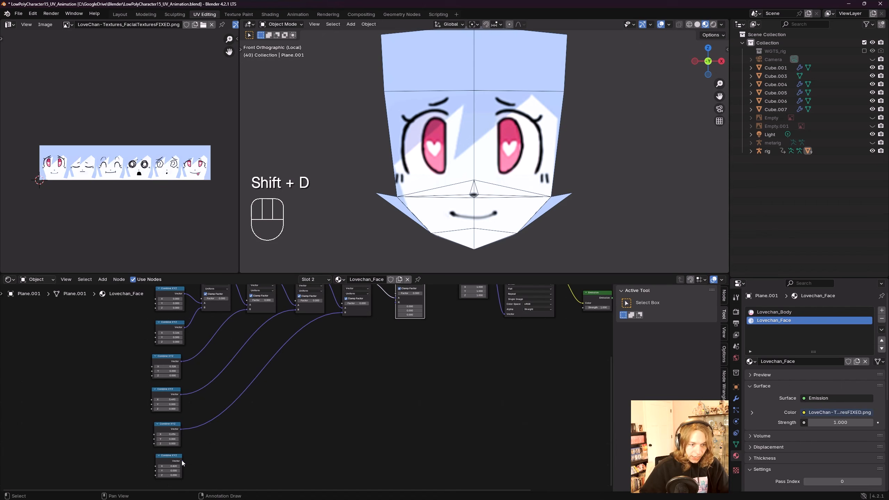
{"action": "left_click_drag", "start_coordinate": [182, 460], "coordinate": [392, 314]}
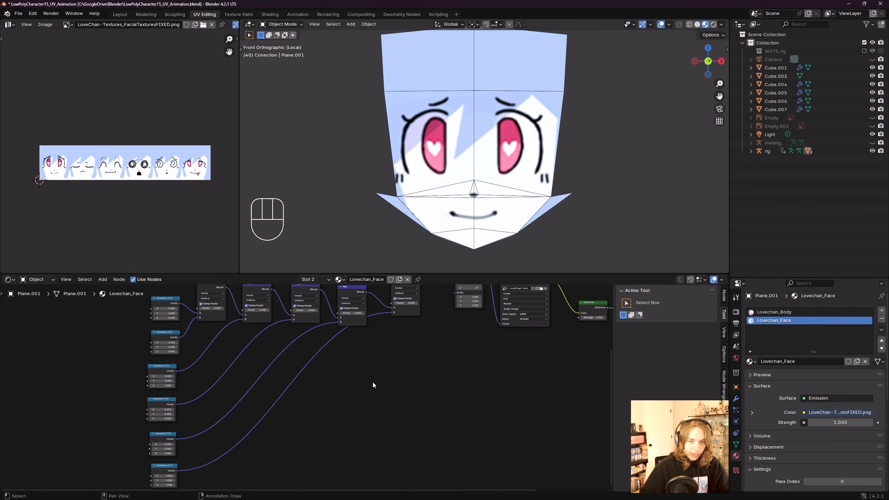
Step: Move the Mapping and image texture nodes right to make room beside the Mix chain
{"action": "middle_click_drag", "start_coordinate": [415, 304], "coordinate": [355, 417]}
{"action": "scroll", "coordinate": [355, 416], "scroll_direction": "up", "scroll_amount": 3}
{"action": "left_click_drag", "start_coordinate": [342, 380], "coordinate": [335, 397]}
{"action": "middle_click_drag", "start_coordinate": [200, 408], "coordinate": [320, 379]}
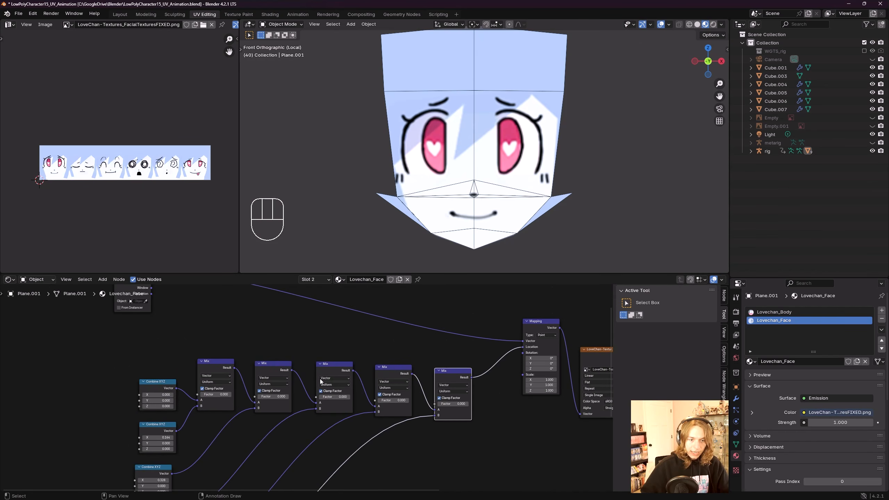
{"action": "left_click_drag", "start_coordinate": [333, 365], "coordinate": [333, 368]}
{"action": "left_click_drag", "start_coordinate": [269, 365], "coordinate": [223, 373]}
{"action": "scroll", "coordinate": [223, 373], "scroll_direction": "down", "scroll_amount": 4}
{"action": "left_click_drag", "start_coordinate": [530, 422], "coordinate": [385, 373]}
{"action": "key", "text": "g"}
{"action": "left_click", "coordinate": [396, 367]}
{"action": "scroll", "coordinate": [369, 408], "scroll_direction": "up", "scroll_amount": 6}
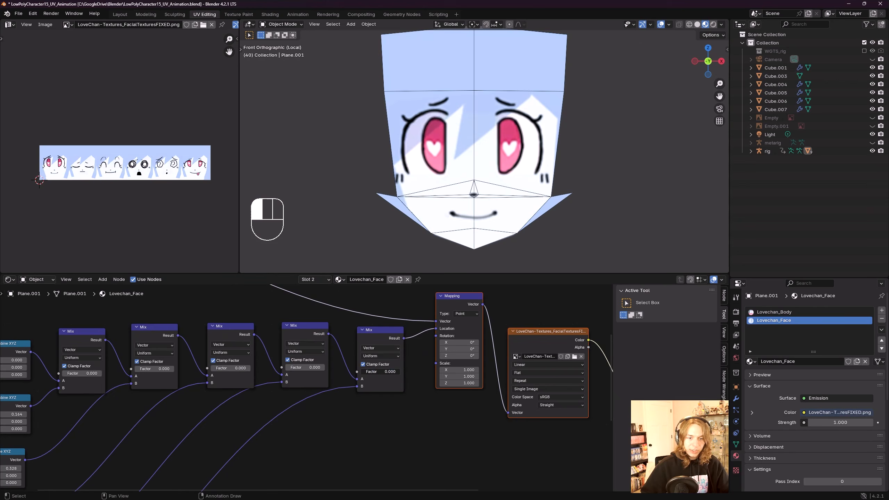
Step: Space the five Mix nodes evenly in a row leading into the Mapping node
{"action": "mouse_move", "coordinate": [290, 367]}
{"action": "left_mouse_down"}
{"action": "mouse_move", "coordinate": [325, 367]}
{"action": "mouse_move", "coordinate": [285, 367]}
{"action": "left_mouse_up"}
{"action": "middle_click_drag", "start_coordinate": [258, 368], "coordinate": [403, 374]}
{"action": "mouse_move", "coordinate": [360, 374]}
{"action": "left_mouse_down"}
{"action": "mouse_move", "coordinate": [397, 374]}
{"action": "mouse_move", "coordinate": [356, 374]}
{"action": "left_mouse_up"}
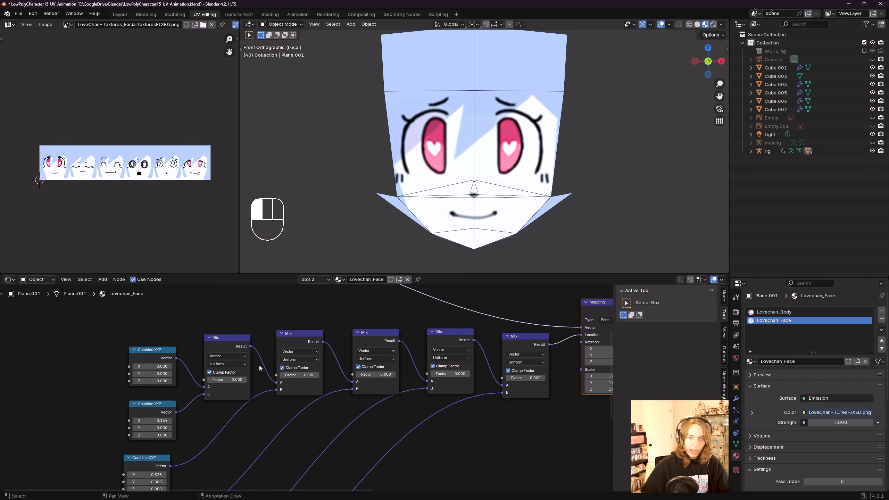
{"action": "mouse_move", "coordinate": [290, 375]}
{"action": "left_mouse_down"}
{"action": "mouse_move", "coordinate": [320, 375]}
{"action": "mouse_move", "coordinate": [286, 375]}
{"action": "left_mouse_up"}
{"action": "scroll", "coordinate": [395, 368], "scroll_direction": "down", "scroll_amount": 2}
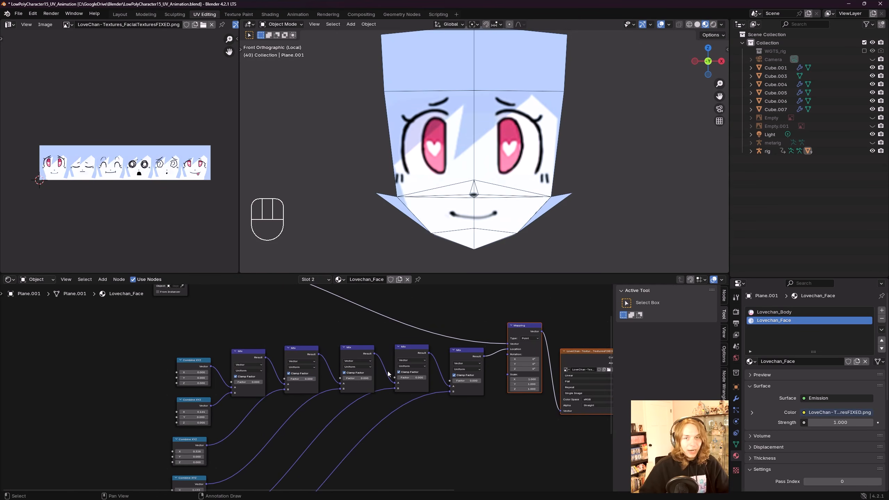
{"action": "middle_click_drag", "start_coordinate": [311, 341], "coordinate": [350, 378]}
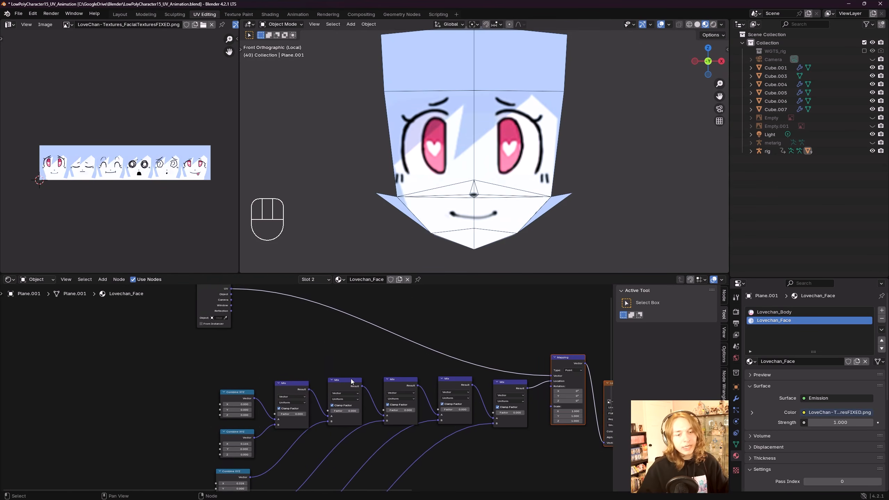
Step: Move the Texture Coordinate node above the Mix chain and save the file
{"action": "scroll", "coordinate": [278, 334], "scroll_direction": "down", "scroll_amount": 2}
{"action": "left_click", "coordinate": [227, 316]}
{"action": "key", "text": "g"}
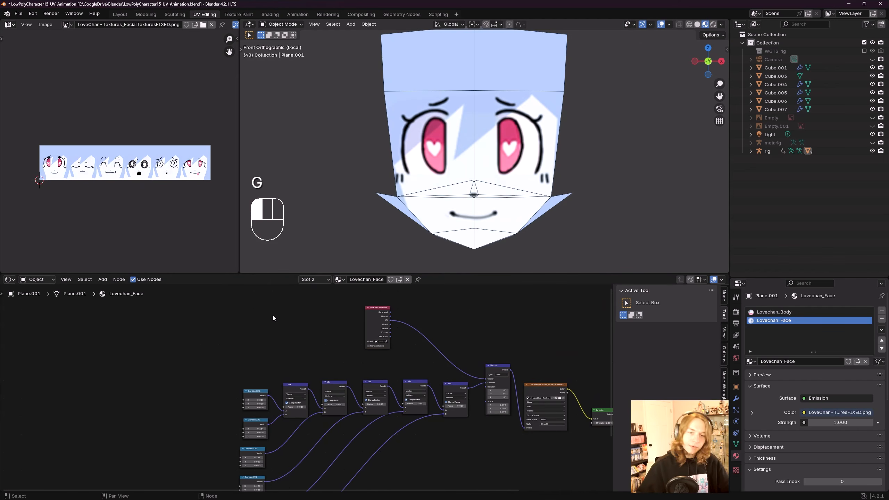
{"action": "key", "text": "ctrl+s"}
{"action": "middle_click_drag", "start_coordinate": [264, 317], "coordinate": [304, 317]}
{"action": "scroll", "coordinate": [284, 338], "scroll_direction": "up", "scroll_amount": 1}
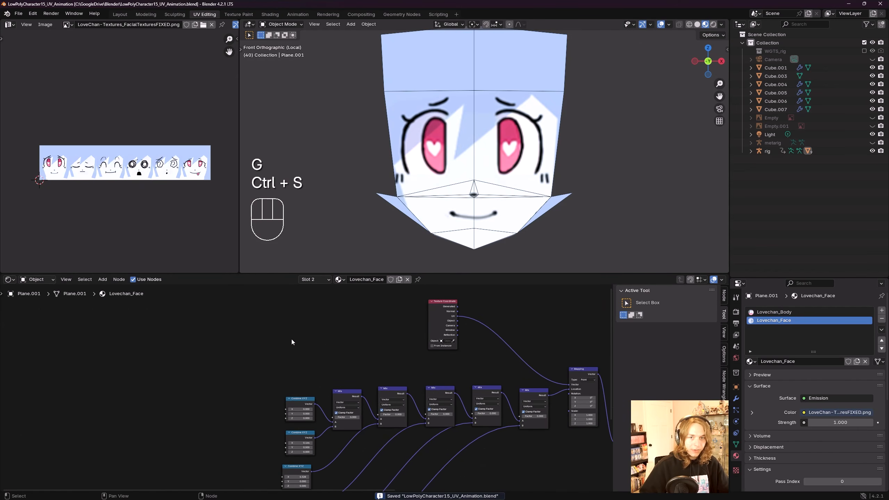
{"action": "middle_click_drag", "start_coordinate": [282, 336], "coordinate": [297, 353]}
Step: Add a Value node in the empty space left of the node chain
{"action": "scroll", "coordinate": [306, 352], "scroll_direction": "up", "scroll_amount": 1}
{"action": "key", "text": "shift+a"}
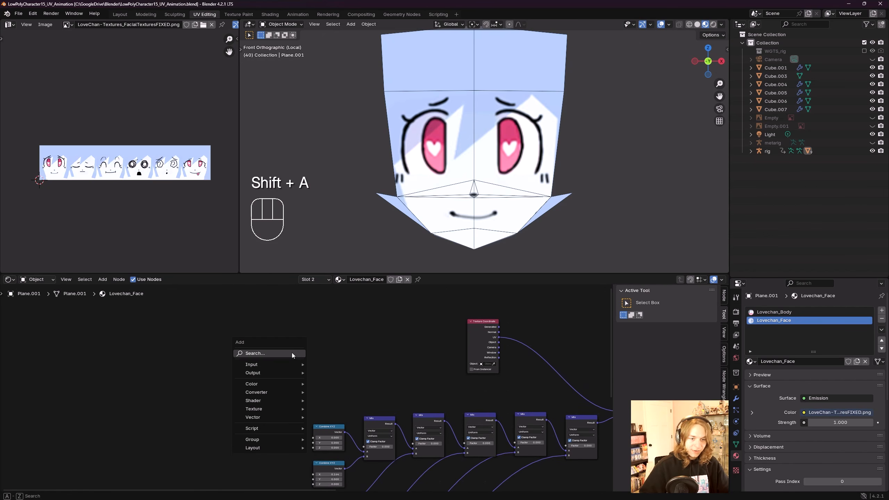
{"action": "type", "text": "va"}
{"action": "left_click", "coordinate": [337, 366]}
{"action": "left_click", "coordinate": [284, 351]}
{"action": "scroll", "coordinate": [284, 349], "scroll_direction": "up", "scroll_amount": 2}
{"action": "scroll", "coordinate": [285, 348], "scroll_direction": "down", "scroll_amount": 2}
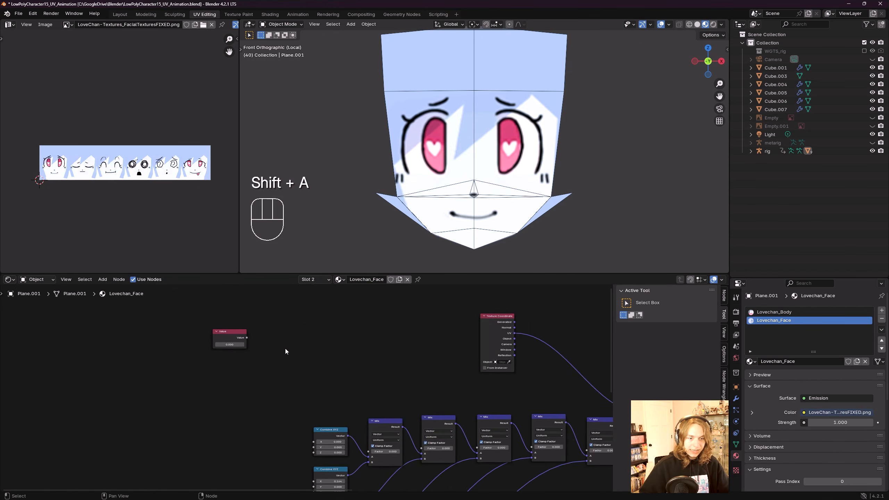
Step: Add a Math node beside the Value node
{"action": "key", "text": "shift+a"}
{"action": "left_click", "coordinate": [287, 348]}
{"action": "type", "text": "m"}
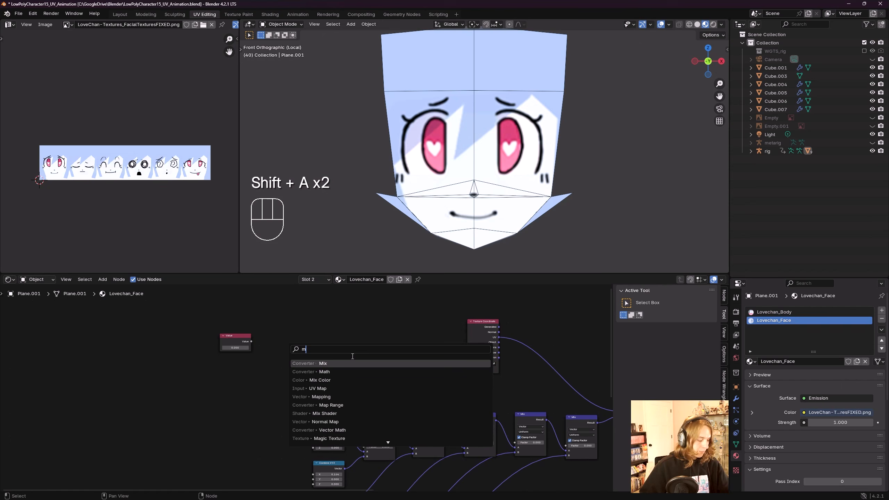
{"action": "type", "text": "ath"}
{"action": "left_click", "coordinate": [352, 361]}
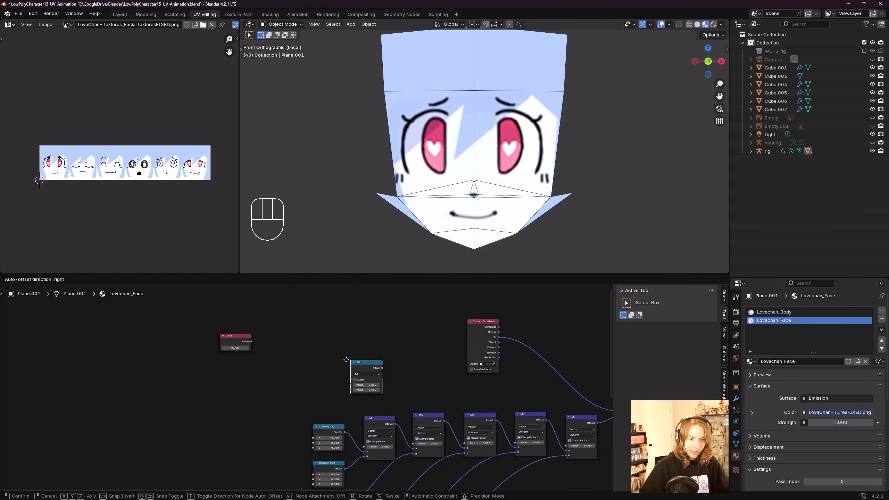
{"action": "left_click", "coordinate": [284, 336]}
{"action": "scroll", "coordinate": [296, 360], "scroll_direction": "up", "scroll_amount": 3}
{"action": "mouse_move", "coordinate": [295, 360]}
{"action": "middle_mouse_down"}
{"action": "mouse_move", "coordinate": [354, 391]}
{"action": "mouse_move", "coordinate": [330, 384]}
{"action": "mouse_move", "coordinate": [302, 356]}
{"action": "middle_mouse_up"}
{"action": "scroll", "coordinate": [354, 390], "scroll_direction": "up", "scroll_amount": 5}
{"action": "scroll", "coordinate": [355, 382], "scroll_direction": "down", "scroll_amount": 4}
{"action": "scroll", "coordinate": [329, 383], "scroll_direction": "down", "scroll_amount": 1}
{"action": "left_click_drag", "start_coordinate": [311, 355], "coordinate": [299, 344]}
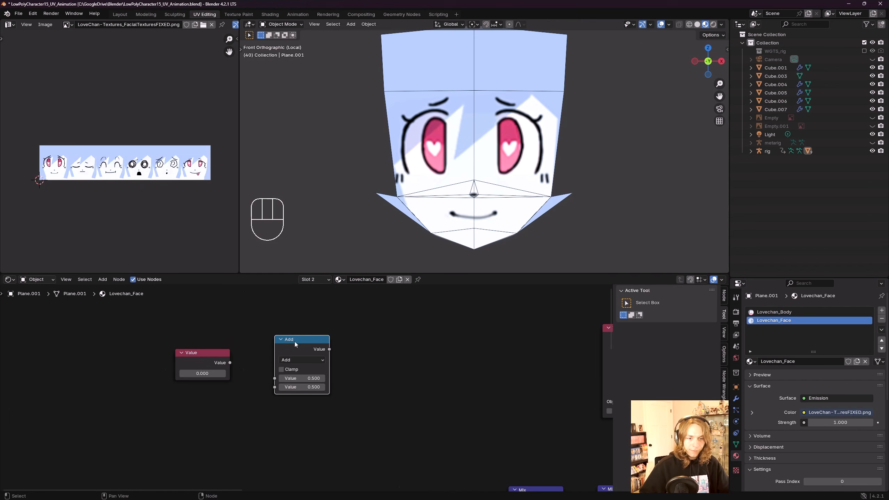
Step: Set the Math node's operation to Greater Than with a threshold of 1.000
{"action": "left_click", "coordinate": [307, 361]}
{"action": "left_click", "coordinate": [361, 405]}
{"action": "scroll", "coordinate": [292, 355], "scroll_direction": "up", "scroll_amount": 2}
{"action": "key", "text": "ctrl+z"}
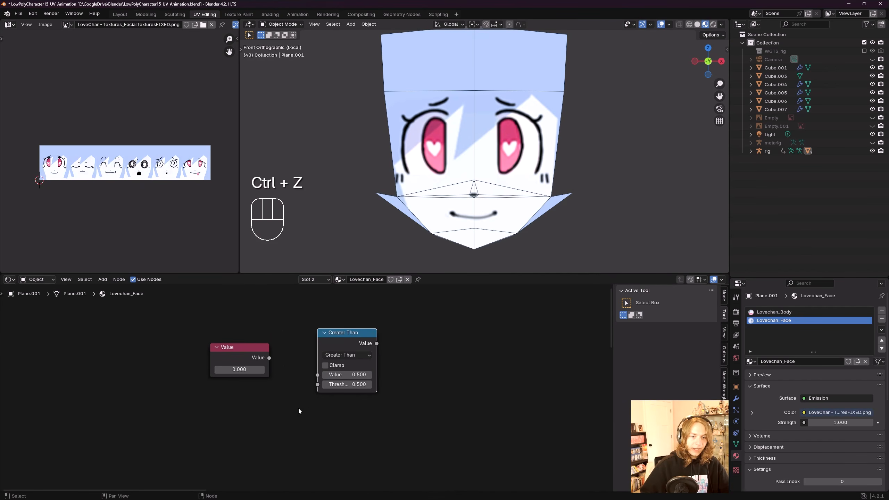
{"action": "key", "text": "Return"}
Step: Connect the Value node's output to the Greater Than node's Value input and save the file
{"action": "scroll", "coordinate": [350, 392], "scroll_direction": "down", "scroll_amount": 2}
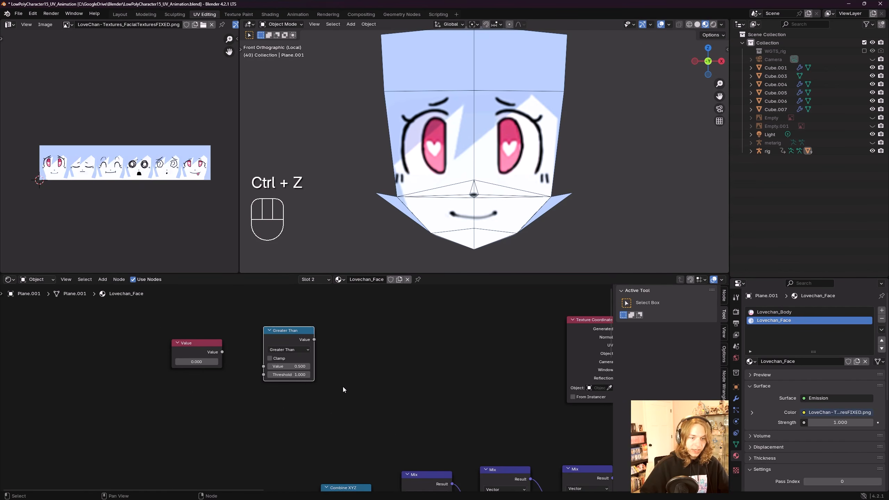
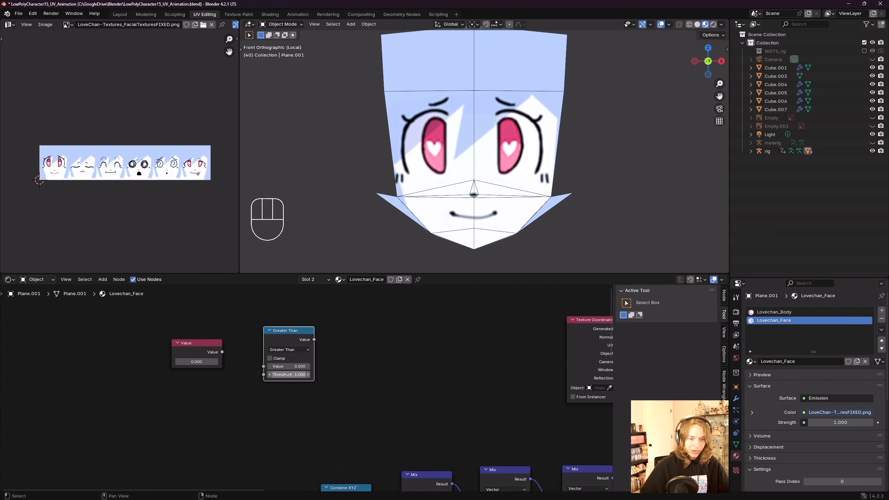
{"action": "scroll", "coordinate": [290, 376], "scroll_direction": "down", "scroll_amount": 1}
Step: Connect the Value node's output to the Greater Than node's Value input and save the file
{"action": "middle_click_drag", "start_coordinate": [258, 377], "coordinate": [315, 390]}
{"action": "left_click_drag", "start_coordinate": [262, 365], "coordinate": [333, 382]}
{"action": "scroll", "coordinate": [271, 377], "scroll_direction": "up", "scroll_amount": 1}
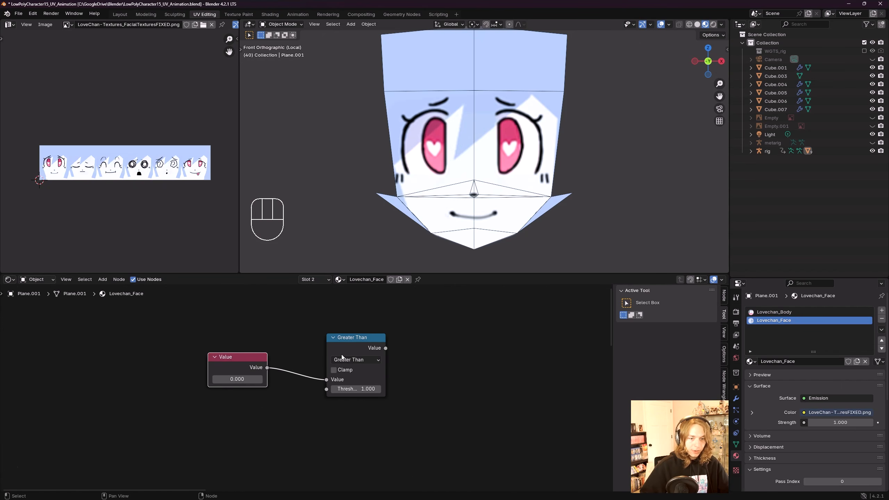
{"action": "key", "text": "ctrl+s"}
Step: Wire the Greater Than node's output into the first Mix node's Factor input
{"action": "scroll", "coordinate": [372, 409], "scroll_direction": "down", "scroll_amount": 3}
{"action": "middle_click_drag", "start_coordinate": [402, 393], "coordinate": [324, 363]}
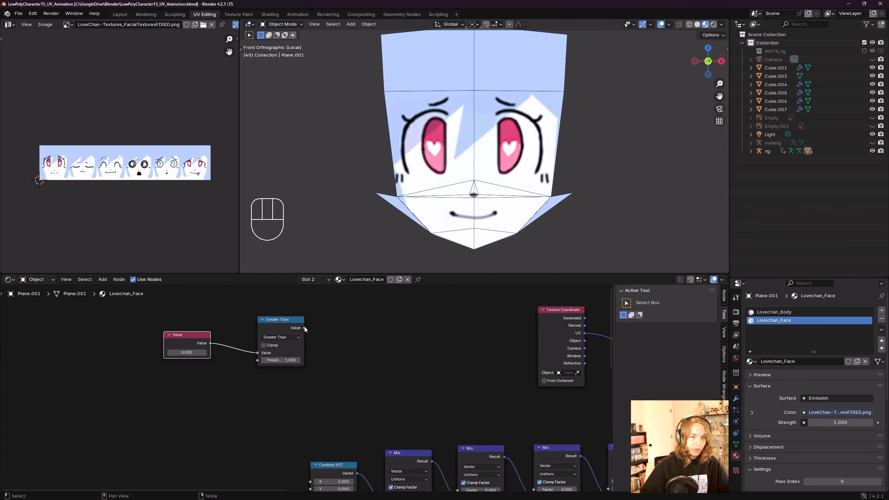
{"action": "middle_click_drag", "start_coordinate": [294, 326], "coordinate": [322, 321]}
{"action": "left_click_drag", "start_coordinate": [312, 320], "coordinate": [287, 358]}
{"action": "middle_click_drag", "start_coordinate": [310, 367], "coordinate": [279, 336]}
{"action": "left_click_drag", "start_coordinate": [252, 320], "coordinate": [363, 452]}
{"action": "left_click_drag", "start_coordinate": [291, 339], "coordinate": [292, 341]}
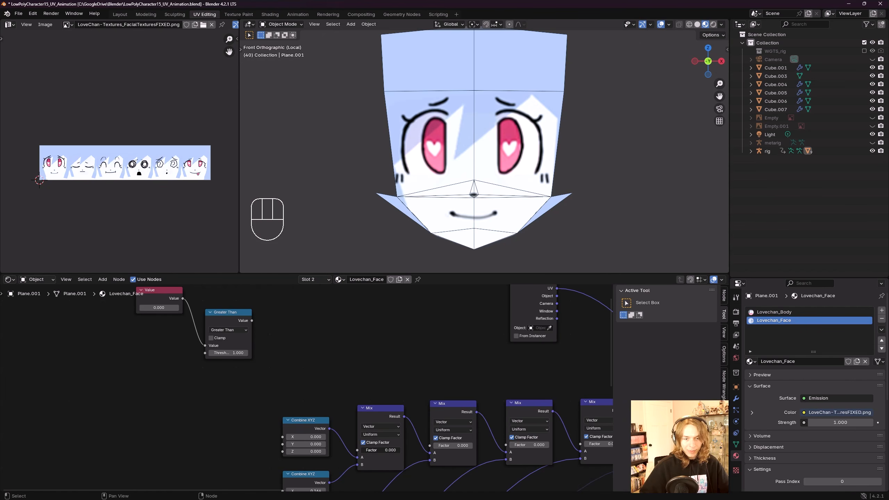
{"action": "mouse_move", "coordinate": [363, 450]}
{"action": "left_mouse_down"}
{"action": "mouse_move", "coordinate": [401, 450]}
{"action": "mouse_move", "coordinate": [361, 450]}
{"action": "left_mouse_up"}
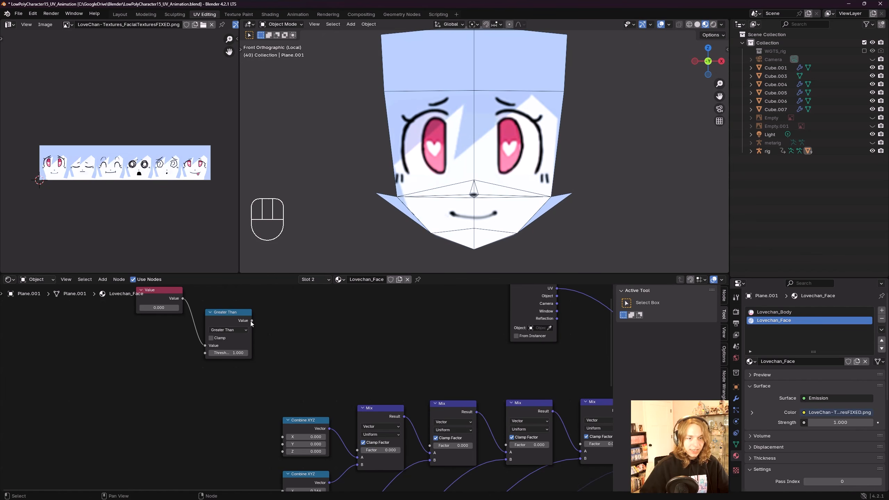
{"action": "left_click_drag", "start_coordinate": [252, 321], "coordinate": [243, 317]}
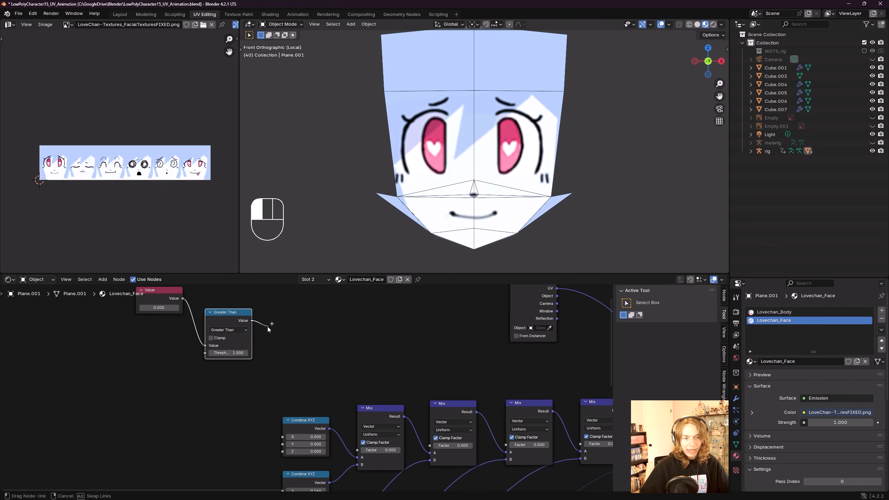
{"action": "left_click_drag", "start_coordinate": [360, 451], "coordinate": [360, 450]}
{"action": "middle_click_drag", "start_coordinate": [296, 320], "coordinate": [376, 366]}
{"action": "scroll", "coordinate": [332, 378], "scroll_direction": "up", "scroll_amount": 3}
{"action": "middle_click_drag", "start_coordinate": [331, 378], "coordinate": [376, 380]}
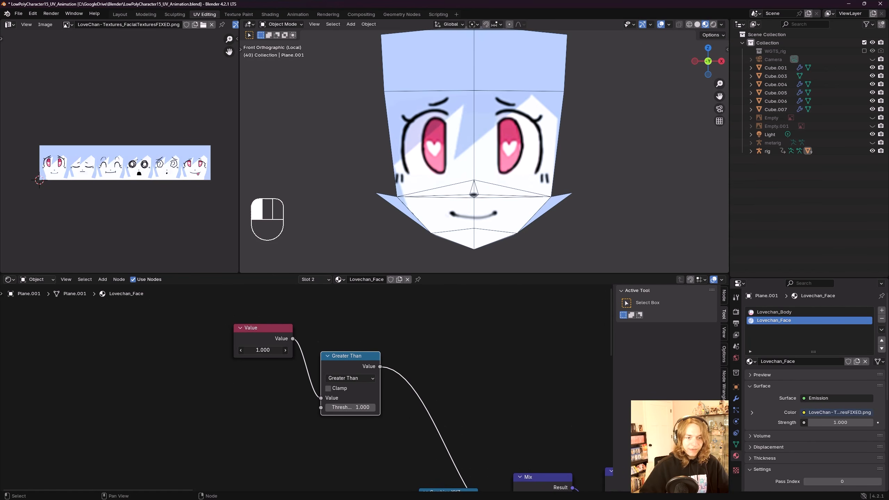
Step: Set the Value node to 0.500 and reposition the Greater Than node beside it
{"action": "mouse_move", "coordinate": [263, 349]}
{"action": "left_mouse_down"}
{"action": "mouse_move", "coordinate": [271, 350]}
{"action": "mouse_move", "coordinate": [256, 350]}
{"action": "left_mouse_up"}
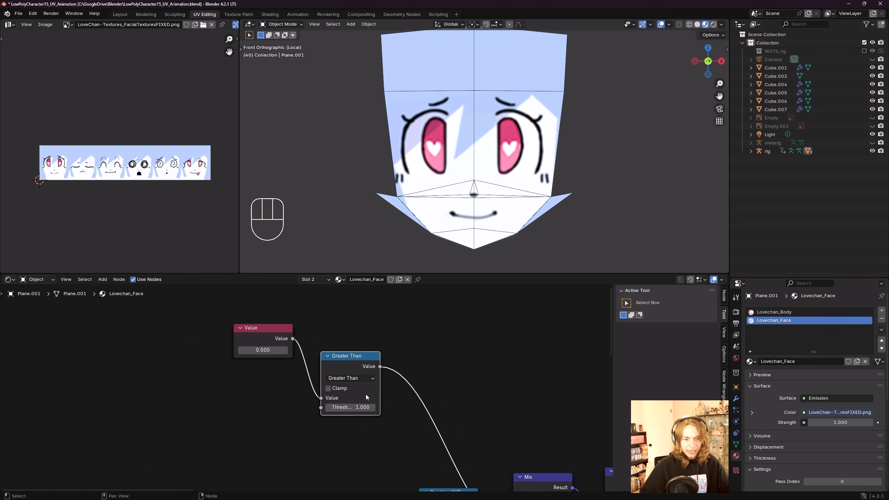
{"action": "scroll", "coordinate": [287, 350], "scroll_direction": "down", "scroll_amount": 2}
{"action": "key", "text": "g"}
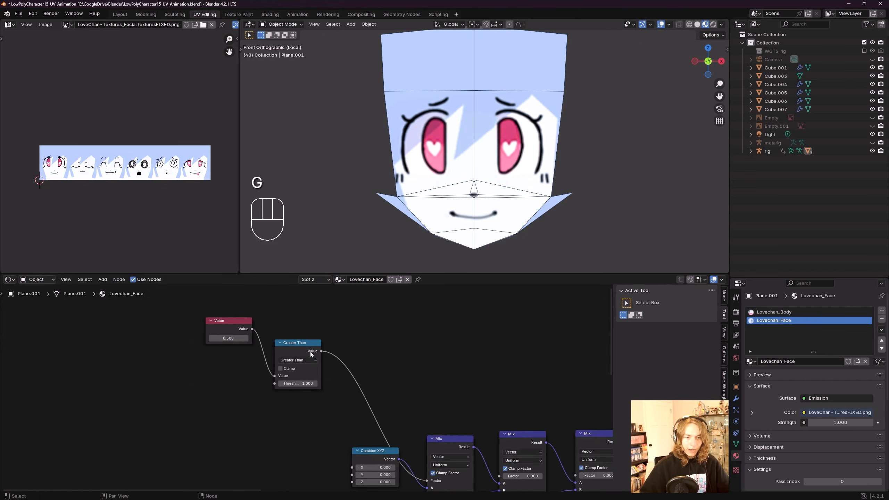
{"action": "scroll", "coordinate": [367, 362], "scroll_direction": "down", "scroll_amount": 2}
{"action": "middle_click_drag", "start_coordinate": [443, 379], "coordinate": [425, 387]}
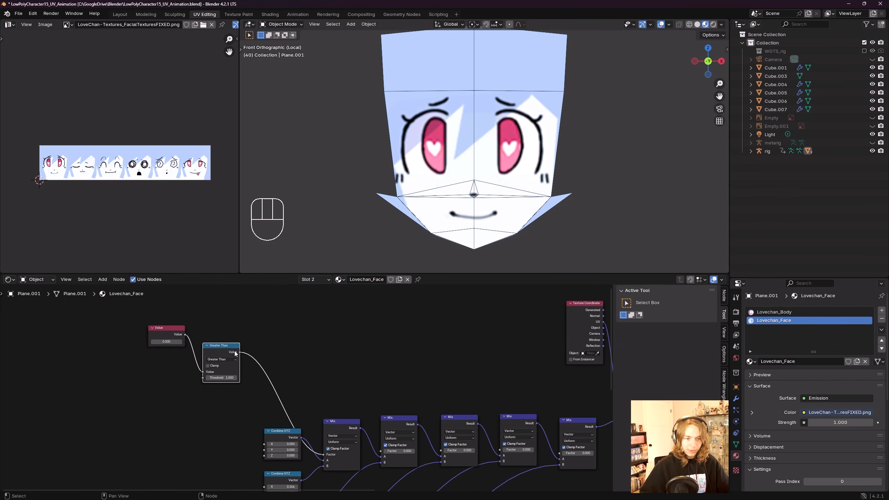
Step: Duplicate the Greater Than node with threshold 2, fed by the Value node and driving the second Mix node's Factor
{"action": "key", "text": "shift+d"}
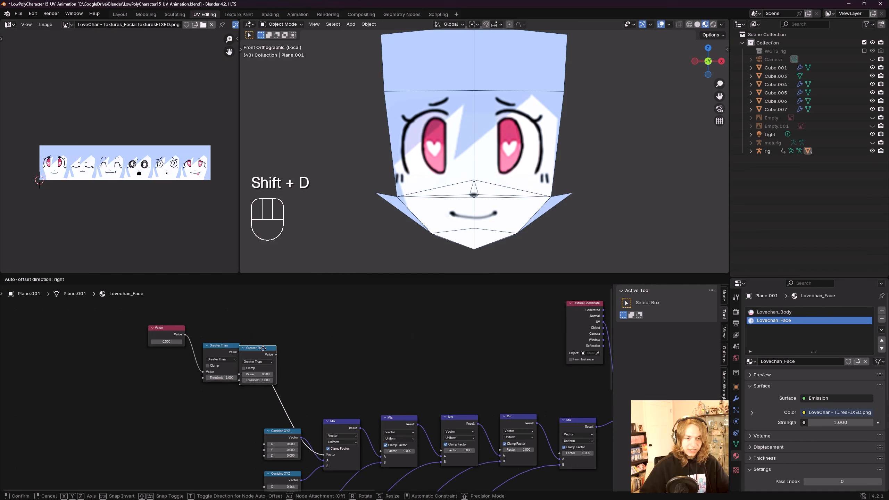
{"action": "left_click", "coordinate": [308, 346]}
{"action": "scroll", "coordinate": [212, 361], "scroll_direction": "up", "scroll_amount": 3}
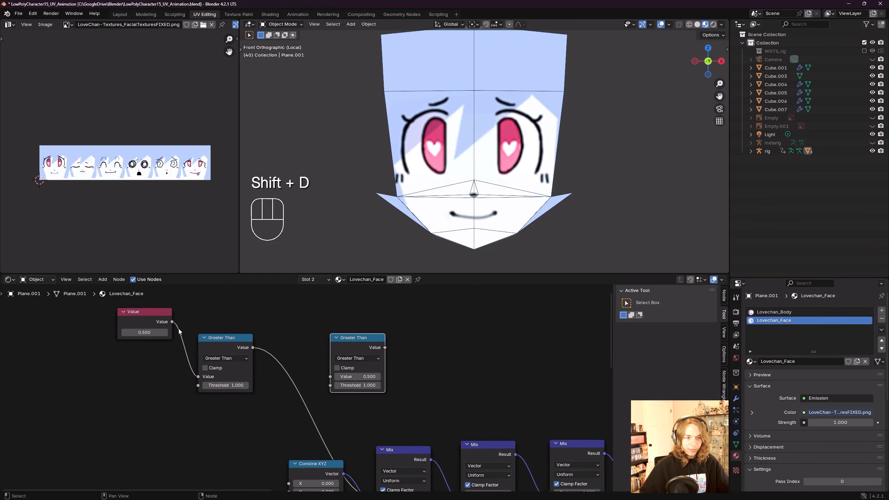
{"action": "left_click_drag", "start_coordinate": [185, 334], "coordinate": [330, 376]}
{"action": "scroll", "coordinate": [387, 382], "scroll_direction": "down", "scroll_amount": 2}
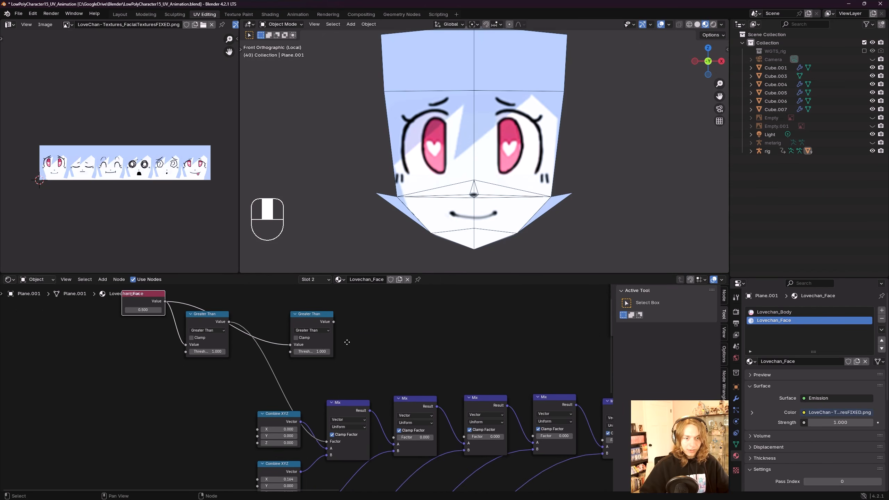
{"action": "left_click_drag", "start_coordinate": [348, 325], "coordinate": [354, 410]}
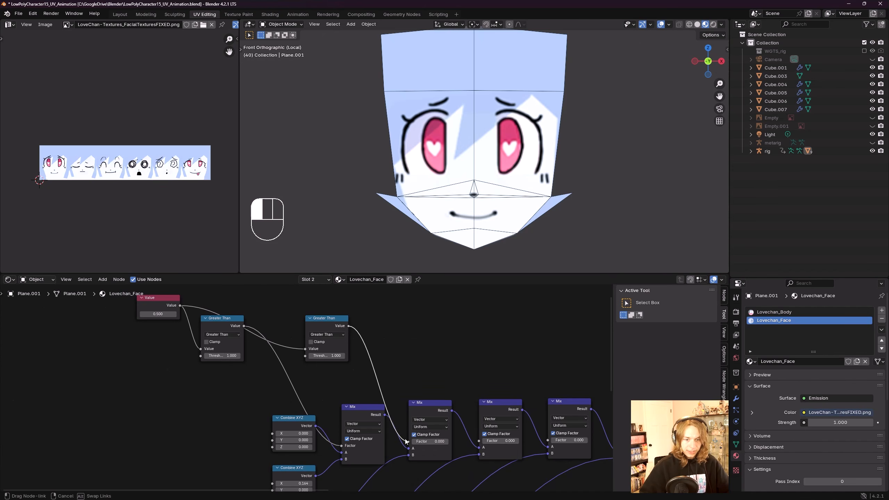
{"action": "left_click_drag", "start_coordinate": [411, 446], "coordinate": [410, 441]}
{"action": "scroll", "coordinate": [290, 322], "scroll_direction": "up", "scroll_amount": 3}
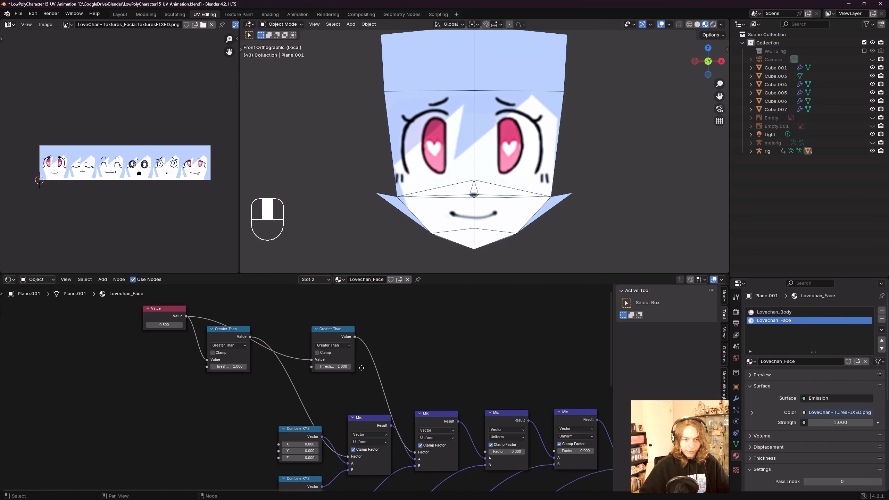
{"action": "left_click", "coordinate": [348, 370]}
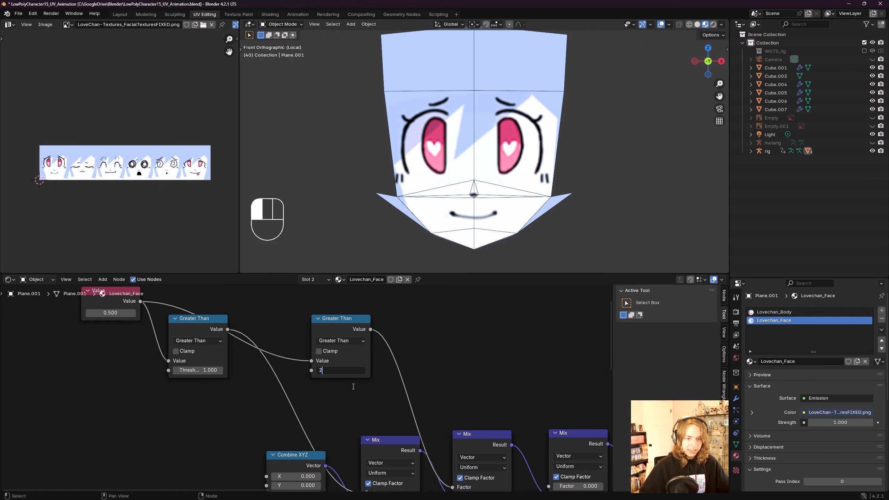
{"action": "left_click", "coordinate": [227, 358]}
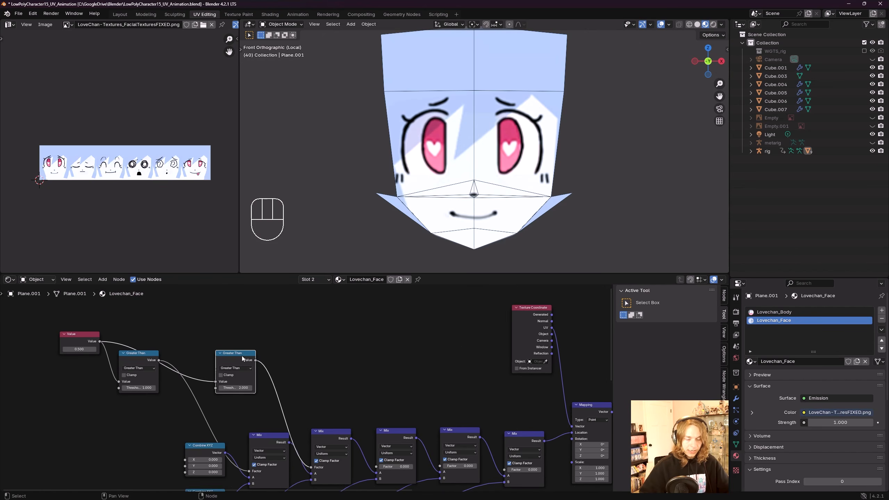
Step: Add a third Greater Than copy with threshold 3, fed by the Value node and driving the third Mix node's Factor
{"action": "key", "text": "shift+d"}
{"action": "left_click", "coordinate": [326, 353]}
{"action": "left_click_drag", "start_coordinate": [100, 341], "coordinate": [299, 378]}
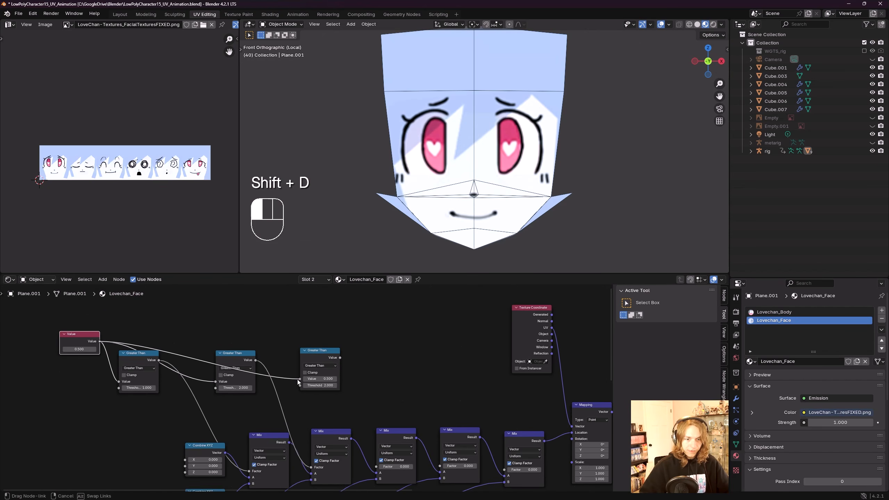
{"action": "middle_click_drag", "start_coordinate": [341, 376], "coordinate": [357, 349]}
{"action": "left_click_drag", "start_coordinate": [356, 331], "coordinate": [395, 440]}
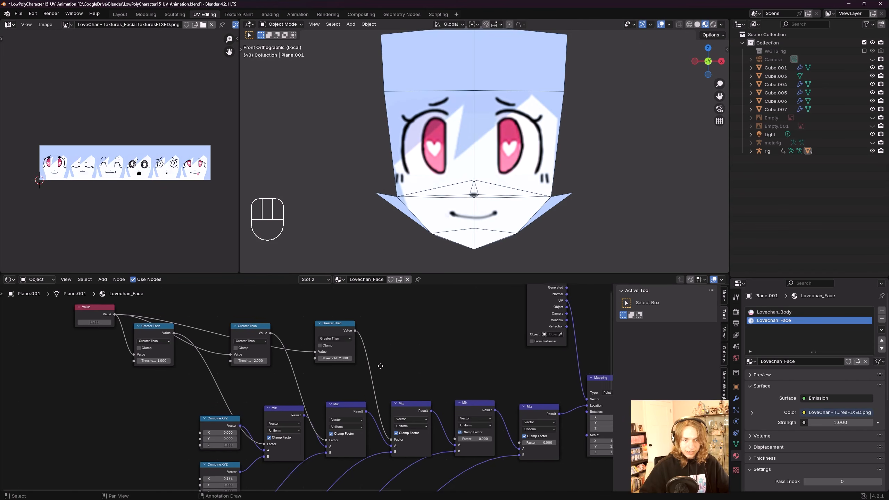
{"action": "middle_click_drag", "start_coordinate": [332, 357], "coordinate": [320, 362]}
Step: Add a fourth Greater Than copy with threshold 4, fed by the Value node and driving the fourth Mix node's Factor
{"action": "middle_click_drag", "start_coordinate": [403, 351], "coordinate": [333, 329]}
{"action": "left_click", "coordinate": [298, 336]}
{"action": "key", "text": "shift+d"}
{"action": "left_click", "coordinate": [393, 340]}
{"action": "left_click_drag", "start_coordinate": [333, 329], "coordinate": [358, 441]}
{"action": "middle_click_drag", "start_coordinate": [364, 385], "coordinate": [457, 391]}
{"action": "left_click_drag", "start_coordinate": [110, 321], "coordinate": [387, 356]}
{"action": "middle_click_drag", "start_coordinate": [387, 356], "coordinate": [312, 352]}
{"action": "scroll", "coordinate": [312, 352], "scroll_direction": "up", "scroll_amount": 2}
{"action": "left_click", "coordinate": [347, 362]}
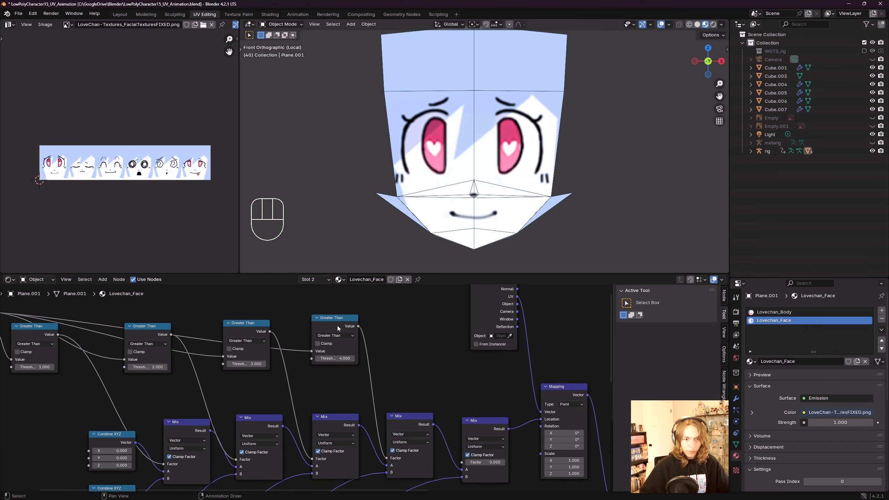
Step: Add a fifth Greater Than copy with threshold 5, fed by the Value node and driving the fifth Mix node's Factor
{"action": "left_click", "coordinate": [338, 326]}
{"action": "middle_click_drag", "start_coordinate": [383, 352], "coordinate": [365, 404]}
{"action": "scroll", "coordinate": [366, 404], "scroll_direction": "down", "scroll_amount": 4}
{"action": "key", "text": "shift+d"}
{"action": "left_click", "coordinate": [434, 406]}
{"action": "middle_click_drag", "start_coordinate": [436, 407], "coordinate": [408, 373]}
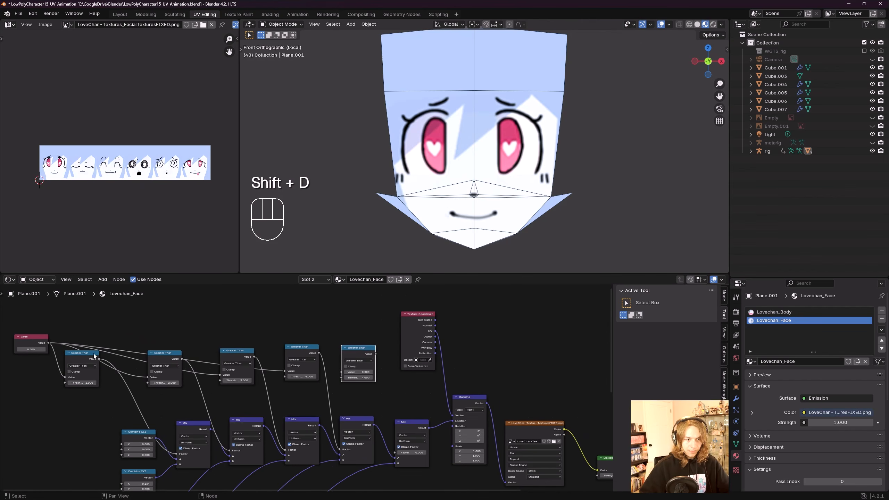
{"action": "left_click_drag", "start_coordinate": [49, 343], "coordinate": [341, 372]}
{"action": "middle_click_drag", "start_coordinate": [372, 381], "coordinate": [338, 339]}
{"action": "scroll", "coordinate": [337, 339], "scroll_direction": "up", "scroll_amount": 1}
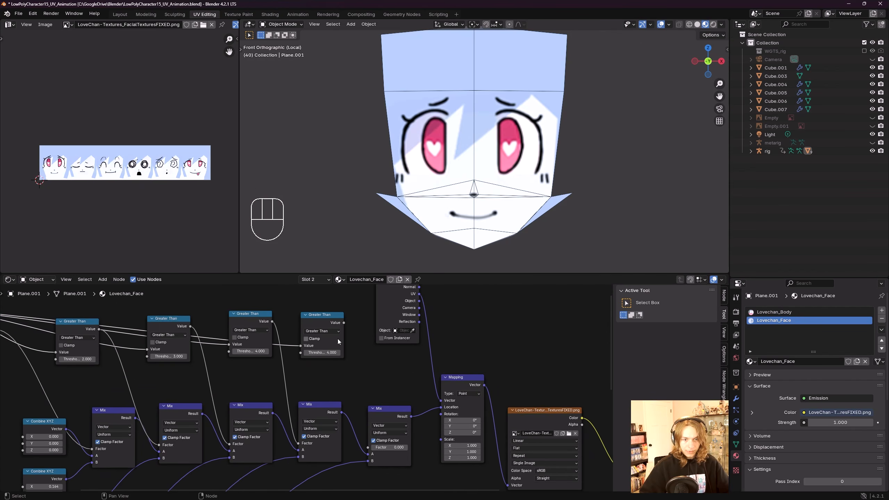
{"action": "left_click_drag", "start_coordinate": [344, 323], "coordinate": [344, 330]}
{"action": "left_click_drag", "start_coordinate": [373, 451], "coordinate": [370, 448]}
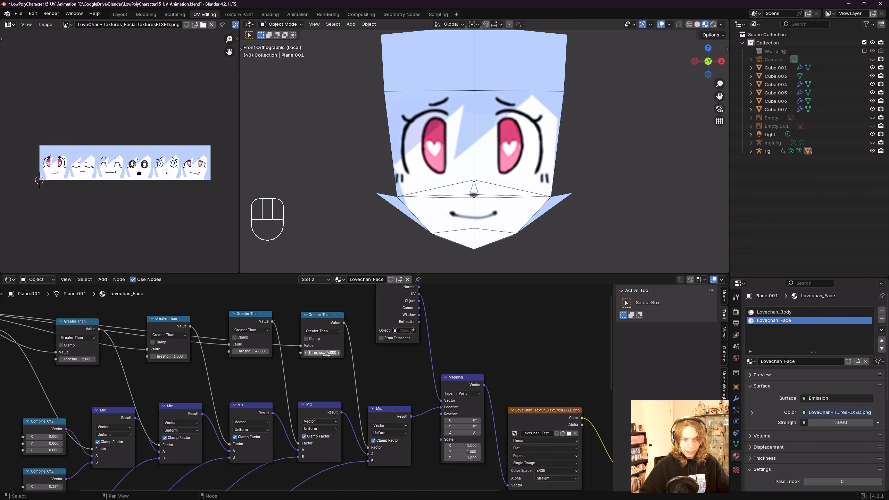
{"action": "left_click", "coordinate": [339, 383]}
{"action": "middle_click_drag", "start_coordinate": [261, 370], "coordinate": [459, 371]}
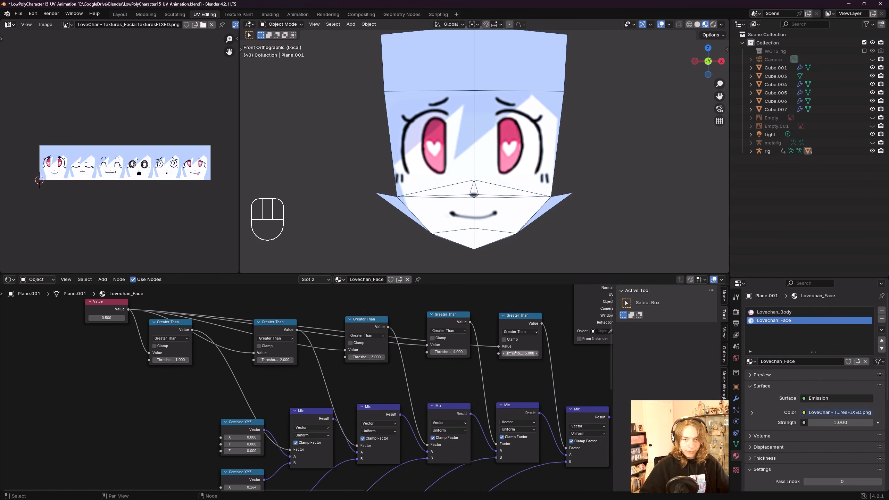
Step: Undo the last move and rearrange the row of Greater Than nodes above the Mix chain
{"action": "key", "text": "ctrl+z"}
{"action": "middle_click_drag", "start_coordinate": [325, 387], "coordinate": [203, 388]}
{"action": "scroll", "coordinate": [312, 377], "scroll_direction": "down", "scroll_amount": 4}
{"action": "scroll", "coordinate": [203, 388], "scroll_direction": "down", "scroll_amount": 1}
{"action": "middle_click_drag", "start_coordinate": [506, 417], "coordinate": [535, 402]}
{"action": "middle_click_drag", "start_coordinate": [235, 373], "coordinate": [267, 397]}
{"action": "scroll", "coordinate": [306, 399], "scroll_direction": "down", "scroll_amount": 1}
{"action": "middle_click_drag", "start_coordinate": [346, 396], "coordinate": [251, 368]}
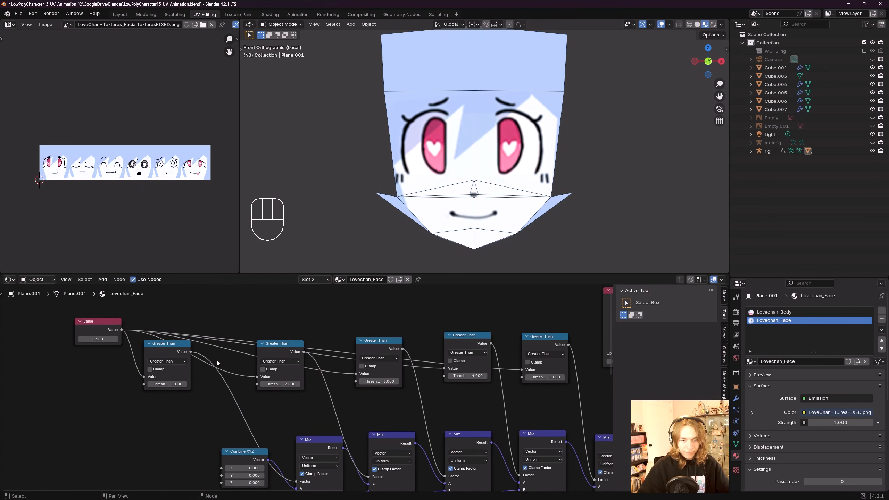
Step: Scrub the Value node upward step by step to check each facial expression in the viewport
{"action": "scroll", "coordinate": [217, 362], "scroll_direction": "up", "scroll_amount": 2}
{"action": "left_click_drag", "start_coordinate": [273, 377], "coordinate": [290, 376], "text": "shift"}
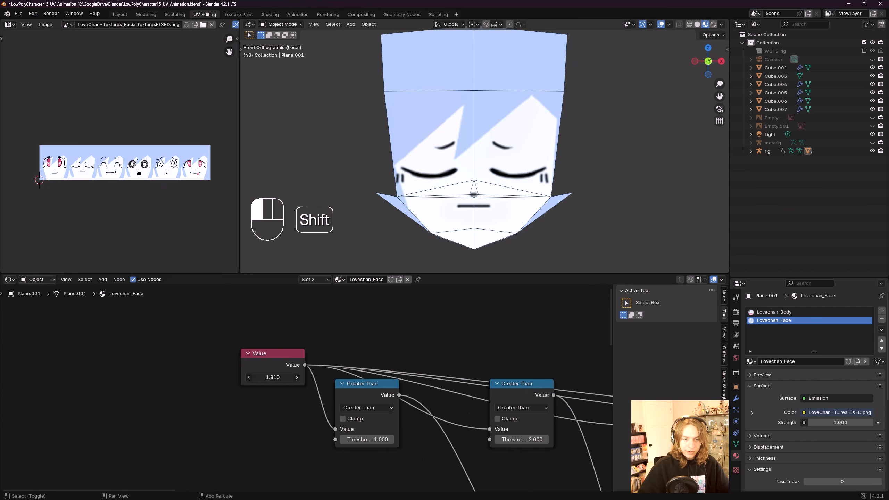
{"action": "left_click_drag", "start_coordinate": [273, 377], "coordinate": [282, 377], "text": "shift"}
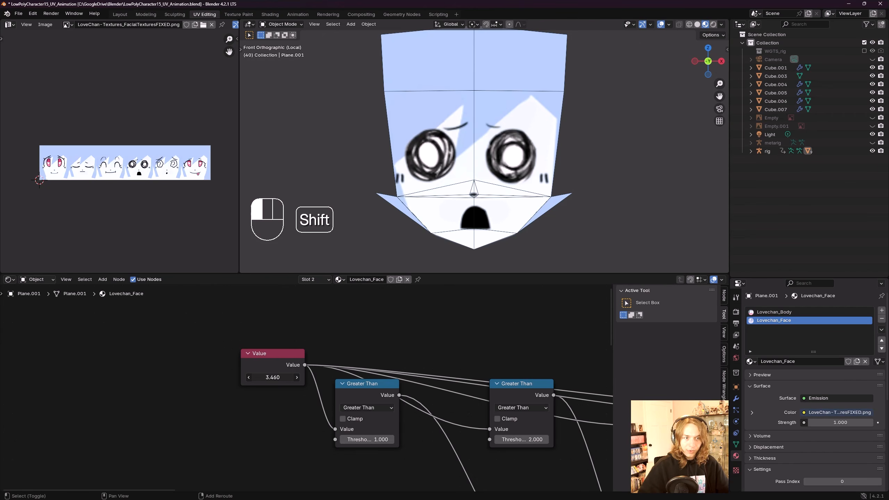
{"action": "left_click_drag", "start_coordinate": [272, 377], "coordinate": [275, 377], "text": "shift"}
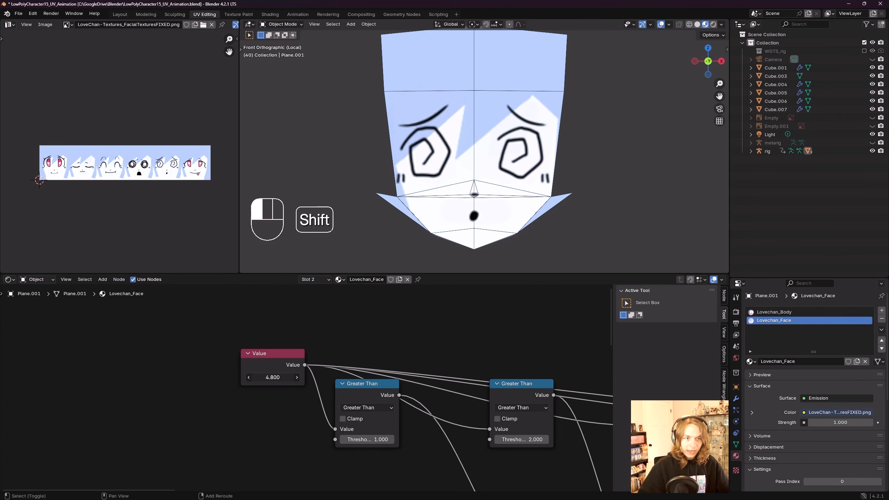
{"action": "left_click_drag", "start_coordinate": [272, 377], "coordinate": [280, 377], "text": "shift"}
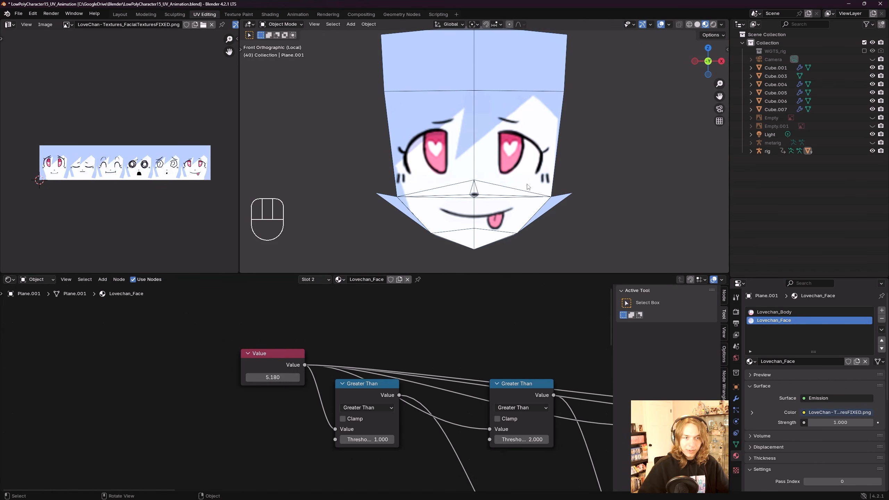
Step: Set the Value node back to 0.580
{"action": "scroll", "coordinate": [274, 387], "scroll_direction": "down", "scroll_amount": 7}
{"action": "middle_click_drag", "start_coordinate": [301, 388], "coordinate": [132, 360]}
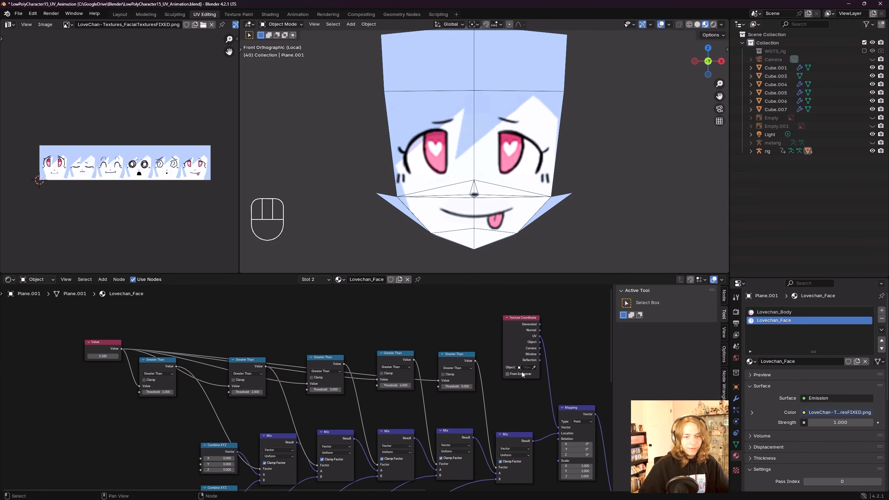
{"action": "middle_click_drag", "start_coordinate": [439, 395], "coordinate": [383, 392]}
{"action": "scroll", "coordinate": [383, 392], "scroll_direction": "up", "scroll_amount": 5}
{"action": "middle_click_drag", "start_coordinate": [198, 415], "coordinate": [231, 409]}
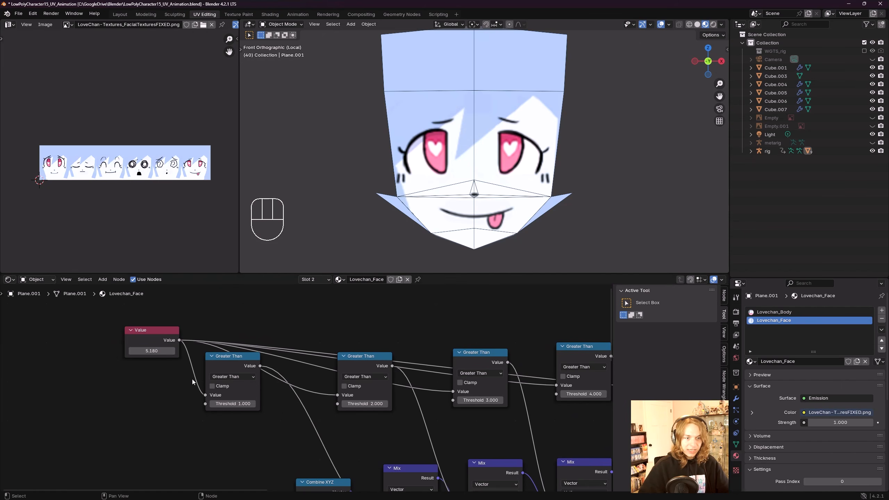
{"action": "scroll", "coordinate": [232, 389], "scroll_direction": "up", "scroll_amount": 3}
{"action": "left_click_drag", "start_coordinate": [242, 369], "coordinate": [187, 369]}
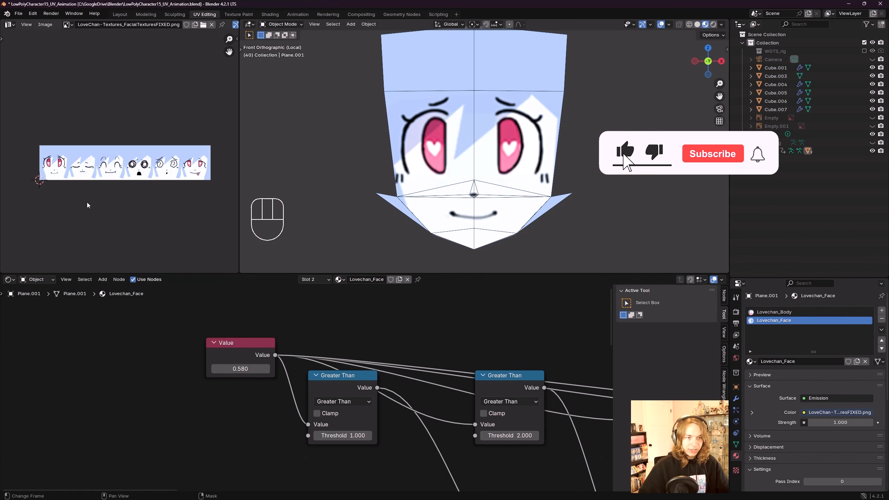
Step: Save the file
{"action": "middle_click_drag", "start_coordinate": [87, 206], "coordinate": [97, 207]}
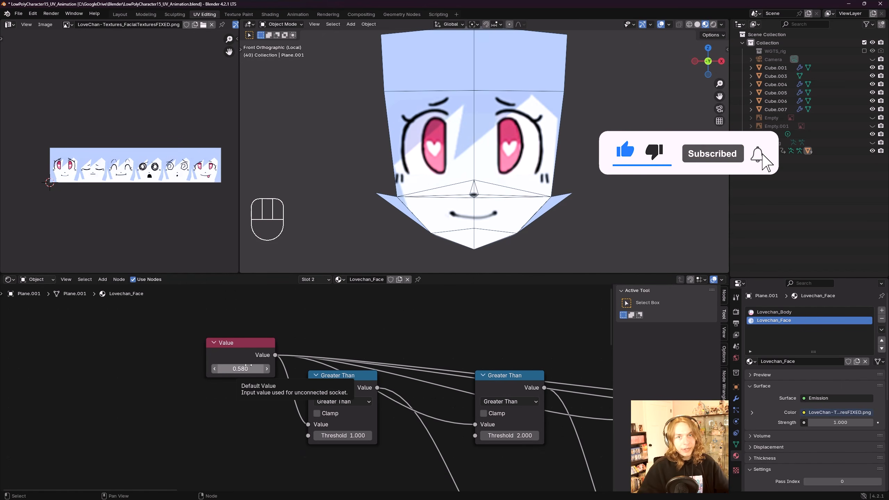
{"action": "scroll", "coordinate": [348, 344], "scroll_direction": "down", "scroll_amount": 5}
{"action": "key", "text": "ctrl+s"}
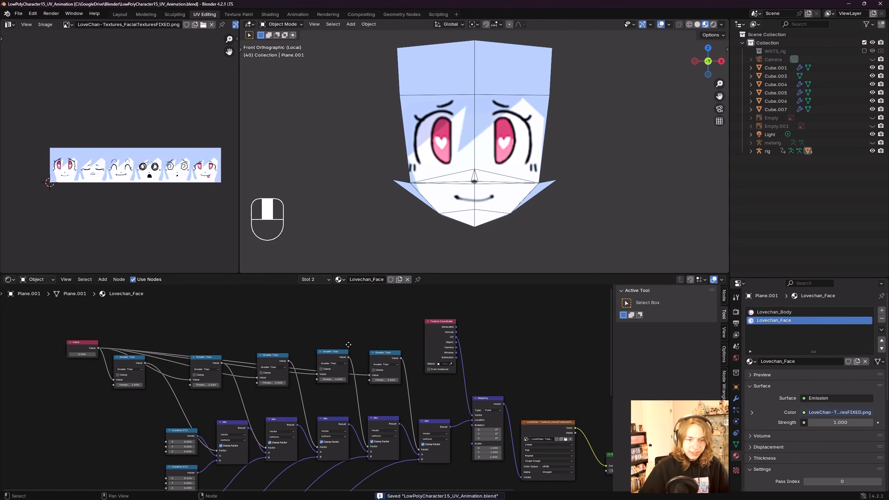
{"action": "scroll", "coordinate": [348, 344], "scroll_direction": "down", "scroll_amount": 3}
{"action": "middle_click_drag", "start_coordinate": [349, 379], "coordinate": [448, 445]}
{"action": "scroll", "coordinate": [307, 390], "scroll_direction": "up", "scroll_amount": 10}
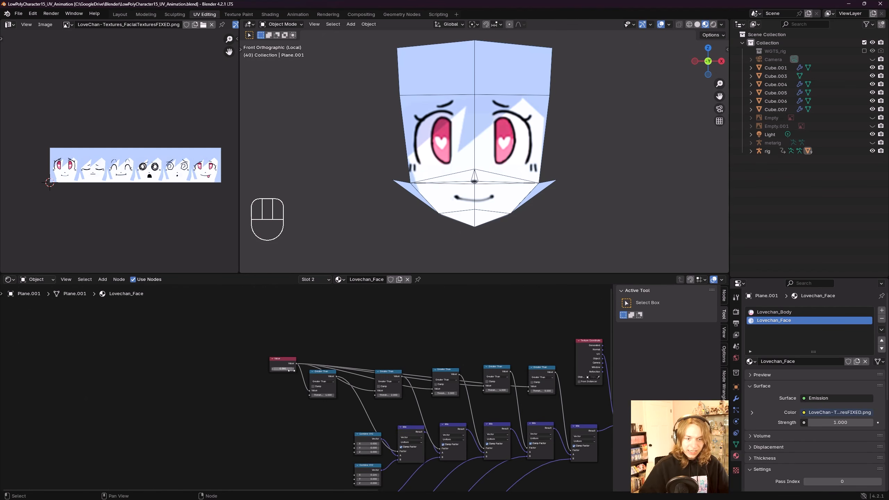
{"action": "mouse_move", "coordinate": [273, 356]}
{"action": "left_mouse_down"}
{"action": "mouse_move", "coordinate": [354, 356]}
{"action": "mouse_move", "coordinate": [268, 356]}
{"action": "left_mouse_up"}
{"action": "scroll", "coordinate": [501, 190], "scroll_direction": "down", "scroll_amount": 3}
{"action": "key", "text": "ctrl+s"}
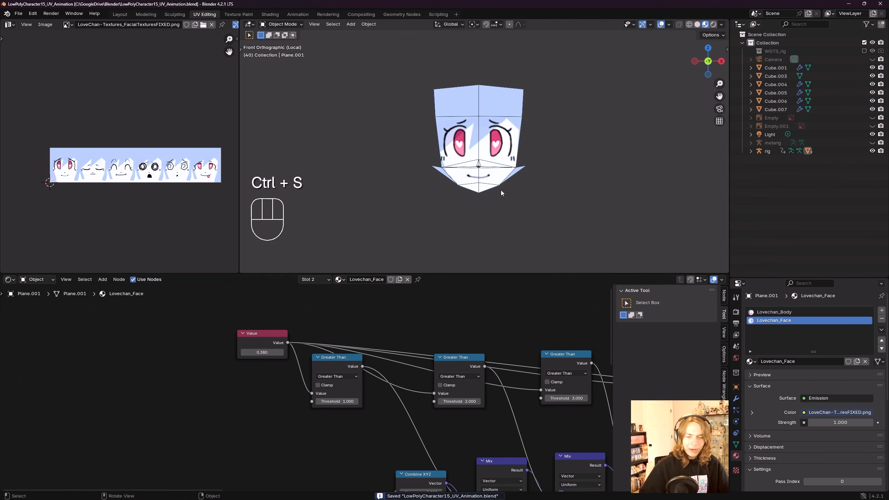
Step: Move the Value node to the left of the Greater Than row and save the file
{"action": "middle_click_drag", "start_coordinate": [234, 307], "coordinate": [255, 320]}
{"action": "scroll", "coordinate": [307, 339], "scroll_direction": "up", "scroll_amount": 1}
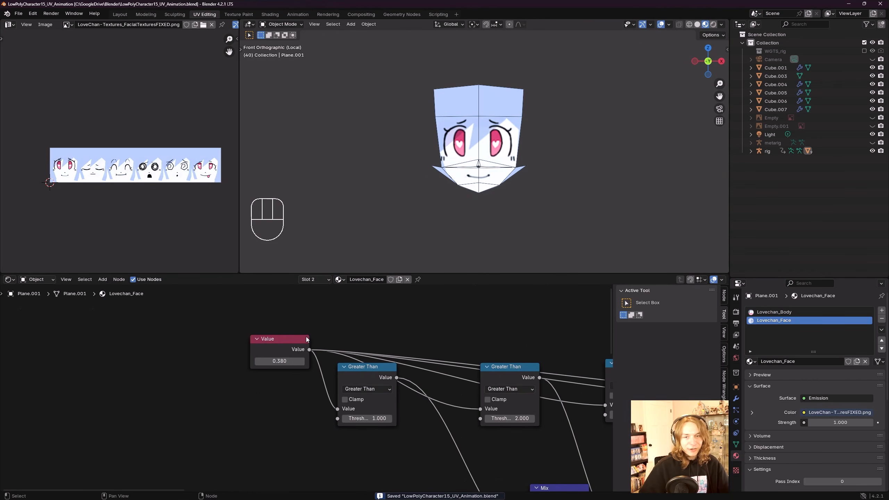
{"action": "middle_click_drag", "start_coordinate": [508, 143], "coordinate": [444, 155], "text": "shift"}
{"action": "scroll", "coordinate": [486, 154], "scroll_direction": "up", "scroll_amount": 2}
{"action": "key", "text": "ctrl+s"}
Step: Scrub the Value node's value to test an expression, then undo the change
{"action": "scroll", "coordinate": [445, 155], "scroll_direction": "down", "scroll_amount": 3}
{"action": "key", "text": "ctrl+z"}
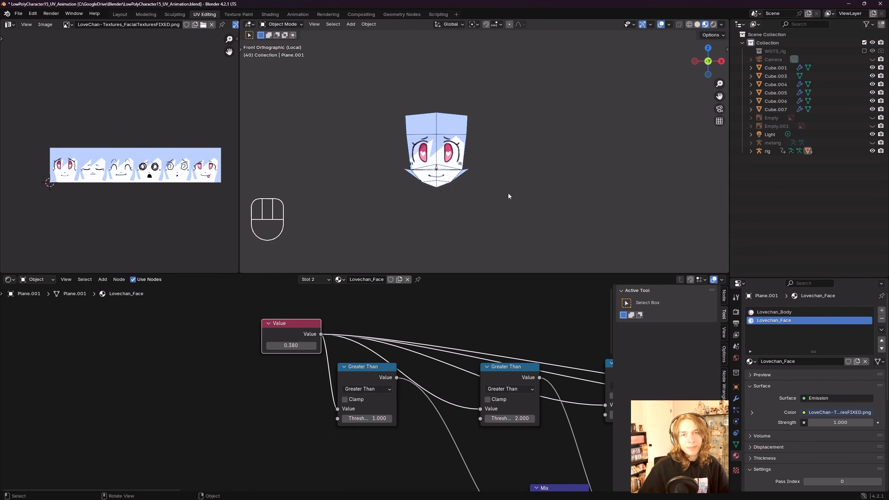
{"action": "middle_click_drag", "start_coordinate": [508, 197], "coordinate": [494, 185], "text": "shift"}
{"action": "left_click", "coordinate": [295, 346]}
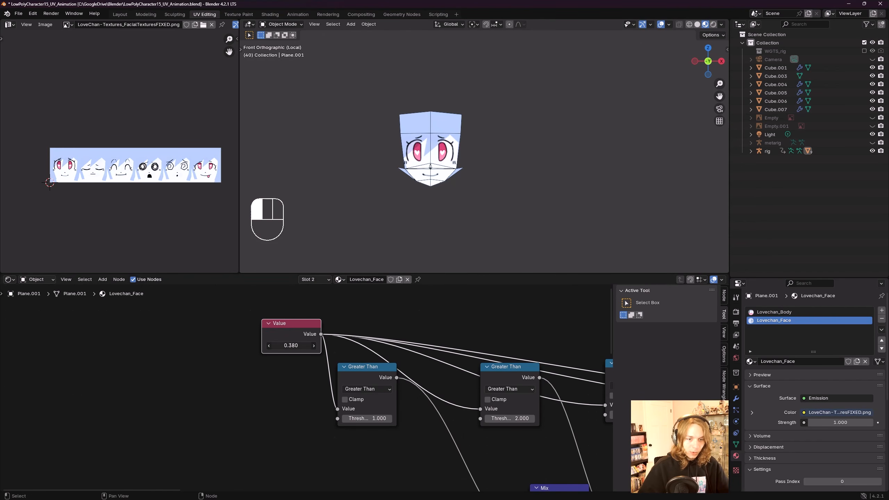
{"action": "left_click_drag", "start_coordinate": [296, 346], "coordinate": [332, 346]}
{"action": "key", "text": "ctrl+z"}
Step: Save the file and leave local view to show the whole character
{"action": "middle_click_drag", "start_coordinate": [543, 162], "coordinate": [536, 183], "text": "shift"}
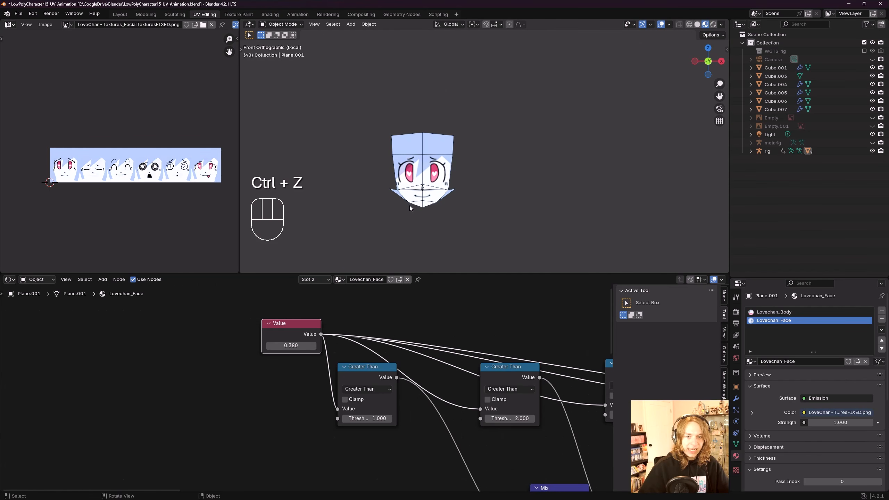
{"action": "middle_click_drag", "start_coordinate": [488, 198], "coordinate": [474, 186], "text": "shift"}
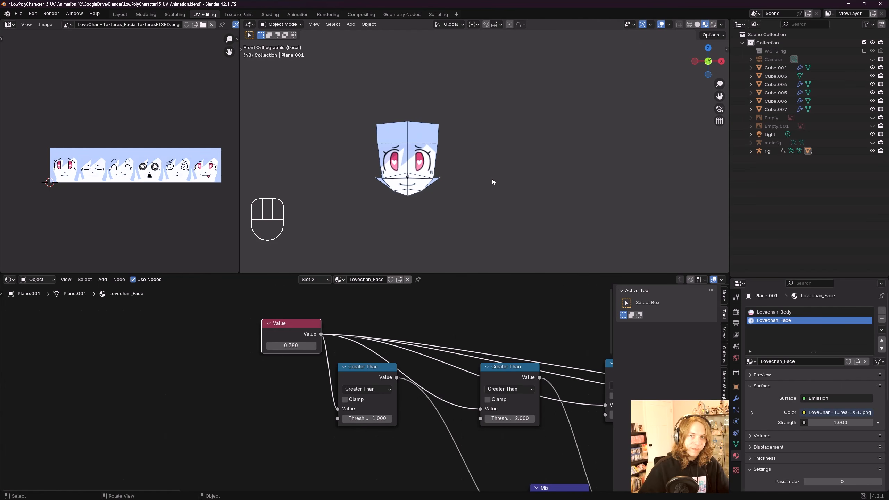
{"action": "key", "text": "ctrl+s"}
{"action": "key", "text": "KP_1"}
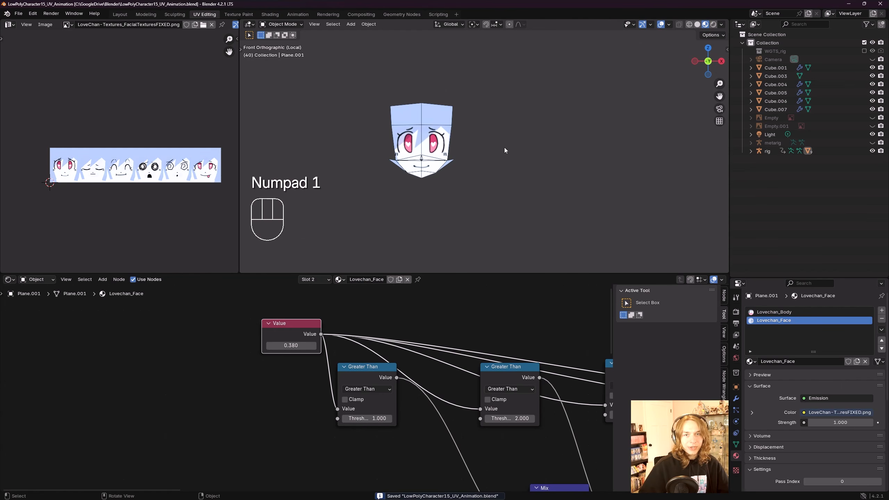
{"action": "middle_click_drag", "start_coordinate": [504, 147], "coordinate": [512, 174]}
{"action": "left_click", "coordinate": [511, 174]}
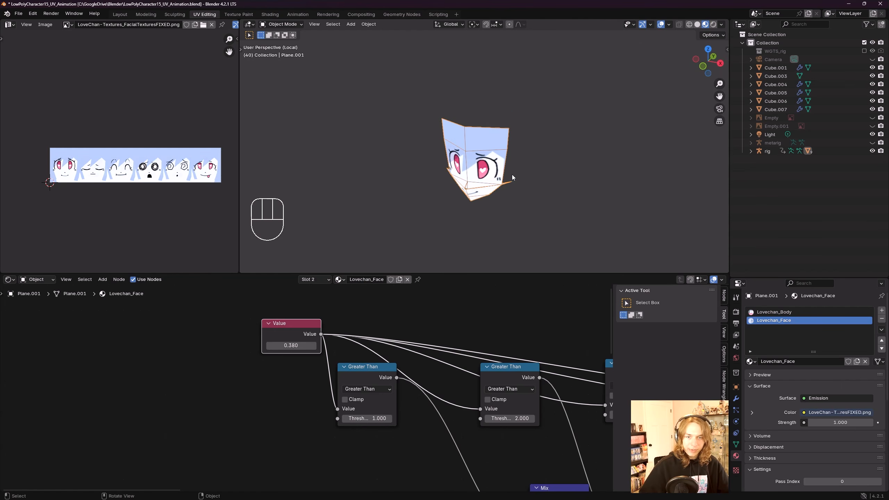
{"action": "key", "text": "KP_Divide"}
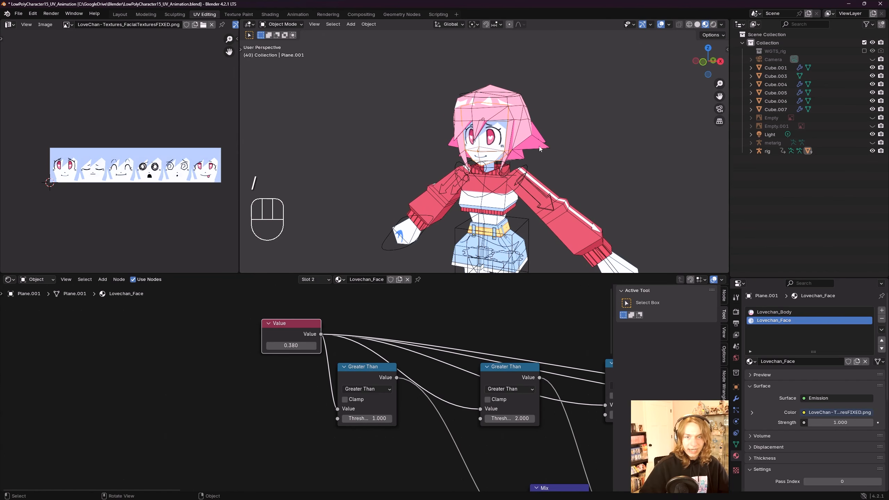
Step: Select the character's rig and save the file
{"action": "middle_click_drag", "start_coordinate": [580, 180], "coordinate": [536, 163], "text": "shift"}
{"action": "left_click", "coordinate": [505, 147]}
{"action": "scroll", "coordinate": [506, 149], "scroll_direction": "down", "scroll_amount": 3}
{"action": "middle_click_drag", "start_coordinate": [539, 196], "coordinate": [522, 141], "text": "shift"}
{"action": "key", "text": "ctrl+s"}
{"action": "left_click", "coordinate": [486, 143]}
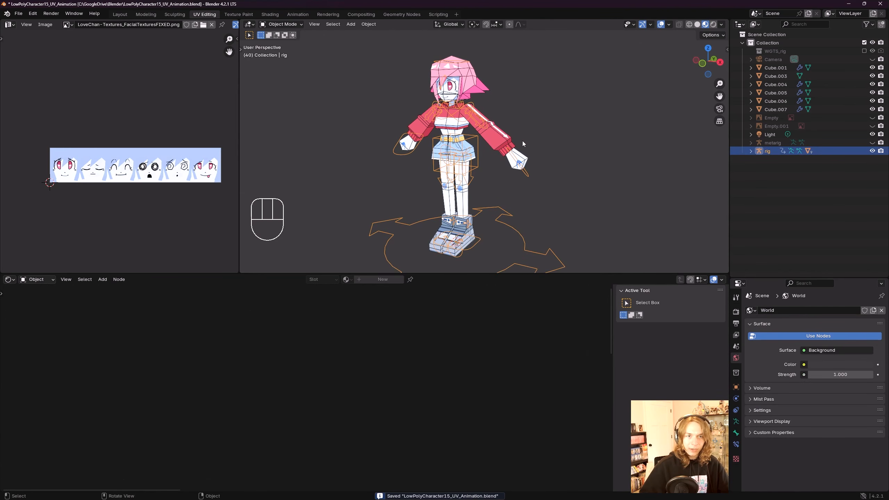
Step: Enter Edit Mode on the rig, add a new bone, and name it Face_Control
{"action": "key", "text": "Tab"}
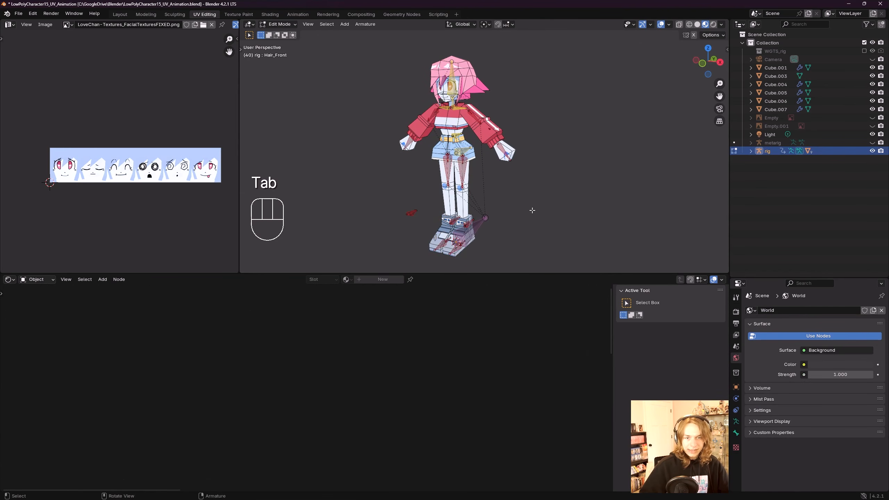
{"action": "middle_click_drag", "start_coordinate": [533, 210], "coordinate": [522, 178], "text": "shift"}
{"action": "key", "text": "shift+a"}
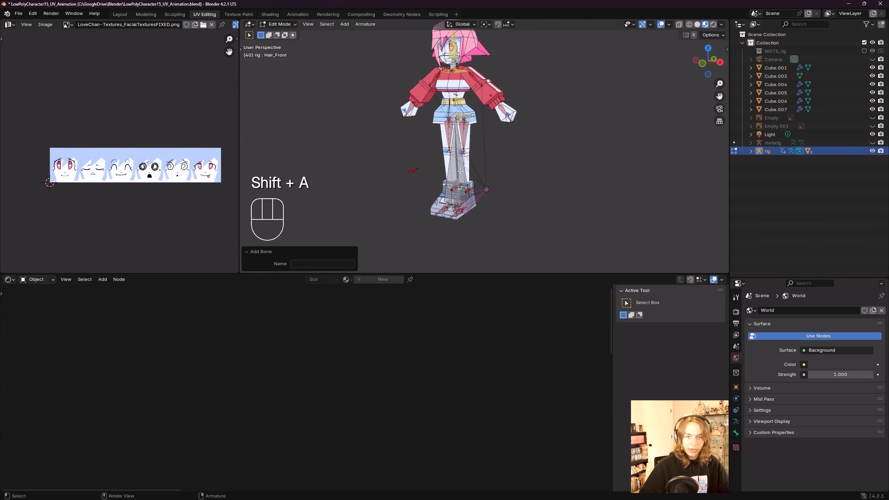
{"action": "key", "text": "F2"}
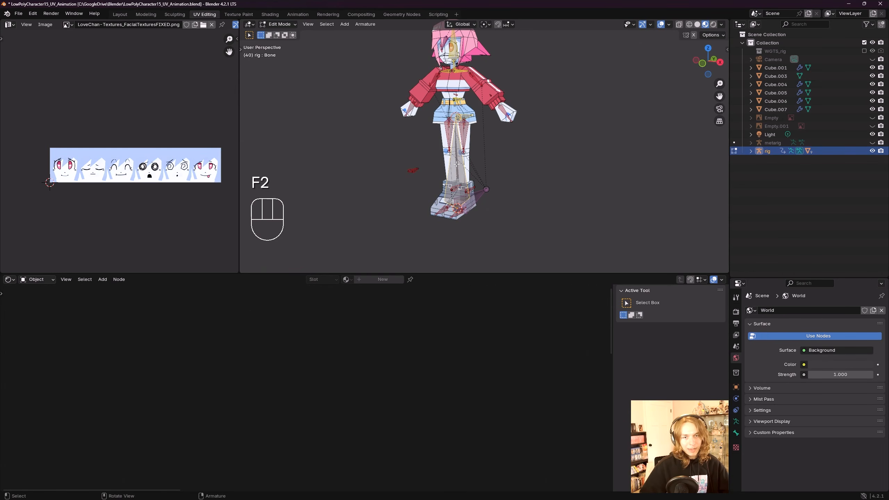
{"action": "key", "text": "F2"}
{"action": "type", "text": "Face"}
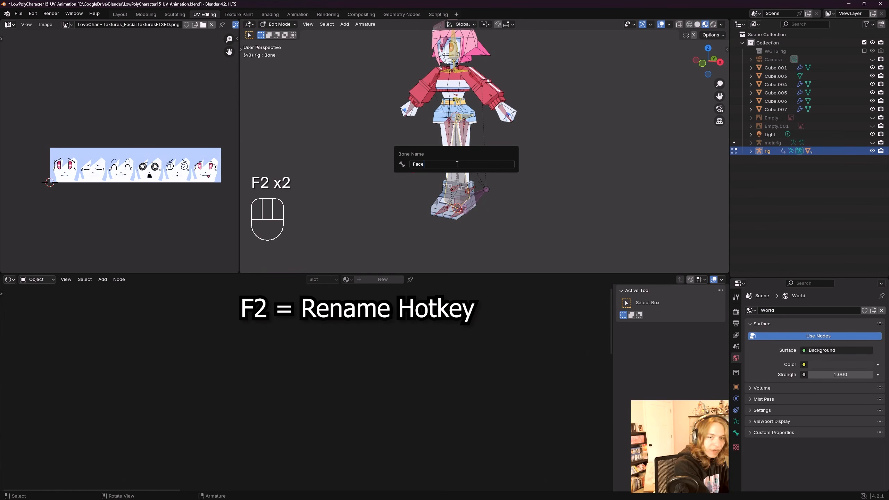
{"action": "type", "text": "_Control"}
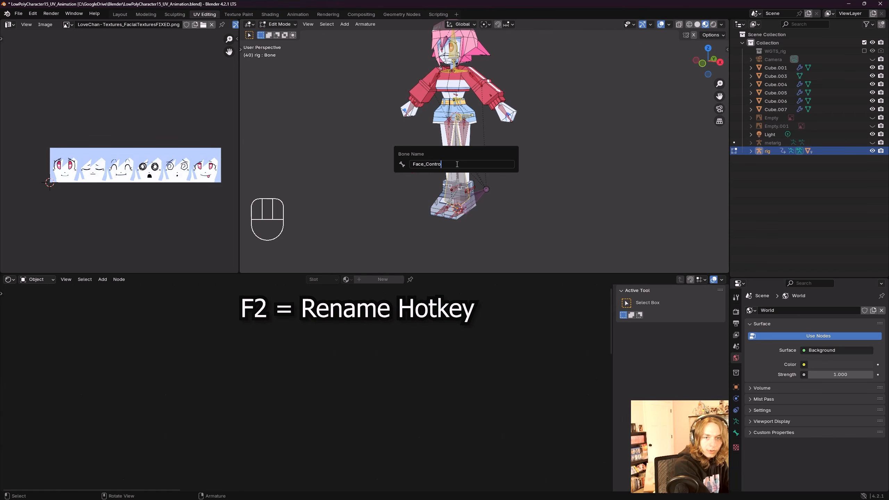
{"action": "key", "text": "Return"}
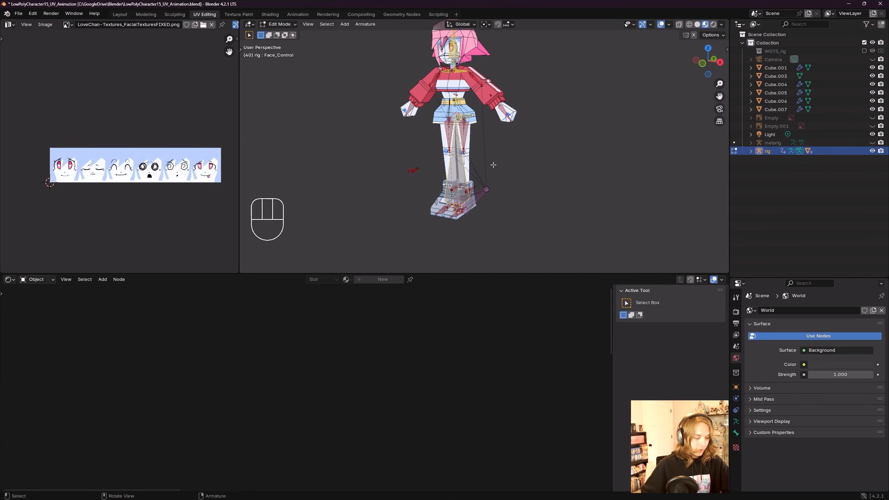
Step: Move the Face_Control bone beside the head and scale it down to about 0.289
{"action": "key", "text": "KP_1"}
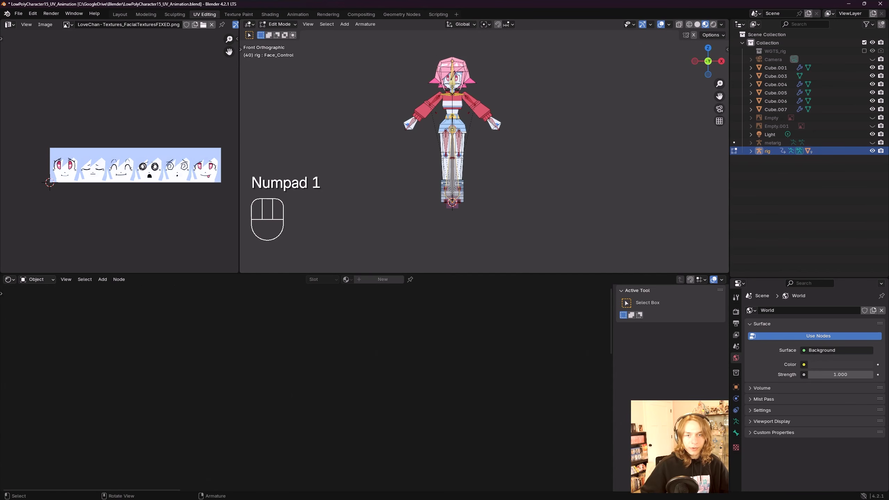
{"action": "middle_click_drag", "start_coordinate": [486, 164], "coordinate": [497, 160], "text": "shift"}
{"action": "key", "text": "g"}
{"action": "left_click", "coordinate": [506, 147]}
{"action": "middle_click_drag", "start_coordinate": [498, 105], "coordinate": [472, 184], "text": "shift"}
{"action": "key", "text": "s"}
{"action": "left_click", "coordinate": [514, 164]}
{"action": "scroll", "coordinate": [514, 164], "scroll_direction": "up", "scroll_amount": 3}
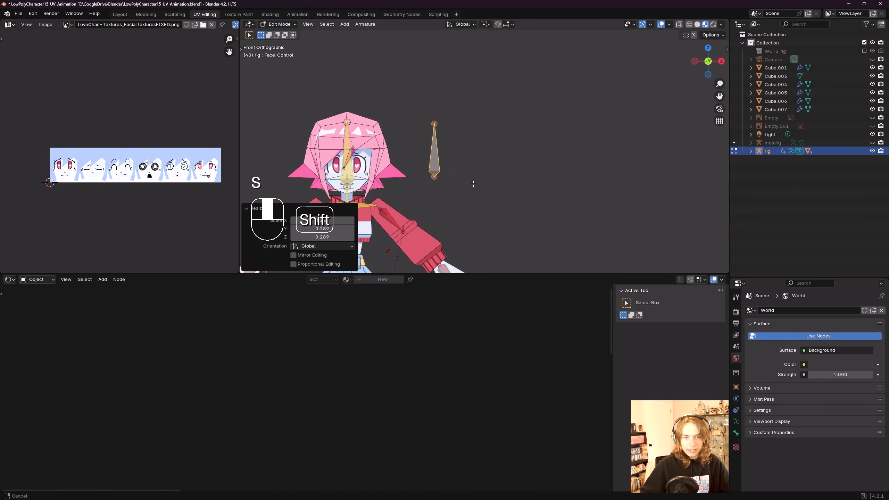
Step: Rotate the Face_Control bone -90 degrees in side view and nudge it into place beside the head
{"action": "key", "text": "KP_3"}
{"action": "key", "text": "r"}
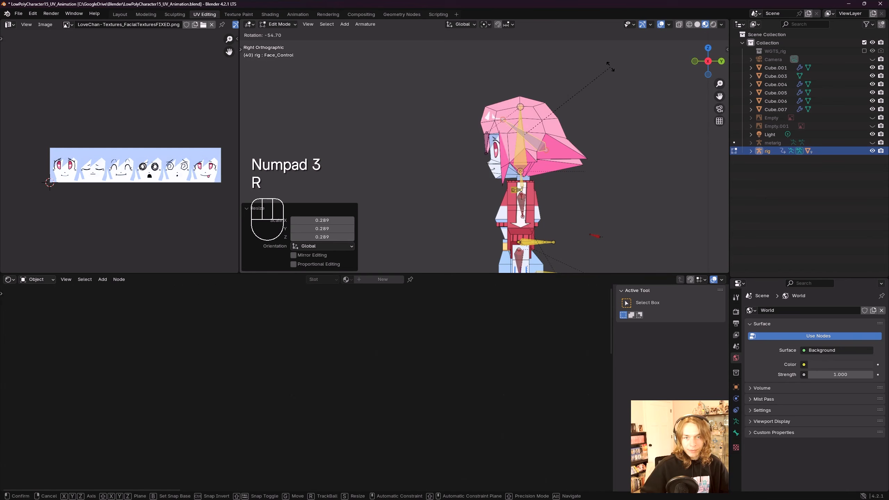
{"action": "left_click", "coordinate": [609, 196]}
{"action": "left_click", "coordinate": [335, 227]}
{"action": "type", "text": "-"}
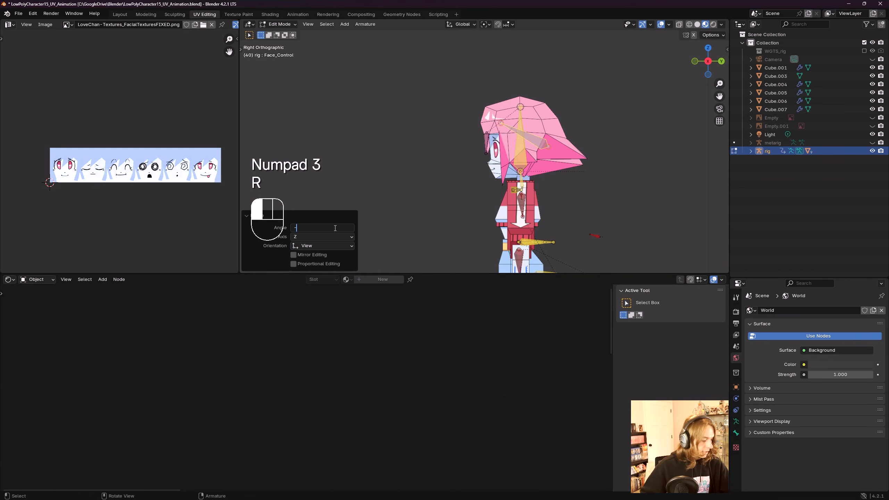
{"action": "type", "text": "90"}
{"action": "key", "text": "Return"}
{"action": "middle_click_drag", "start_coordinate": [567, 167], "coordinate": [549, 192], "text": "shift"}
{"action": "key", "text": "g"}
{"action": "left_click", "coordinate": [547, 171]}
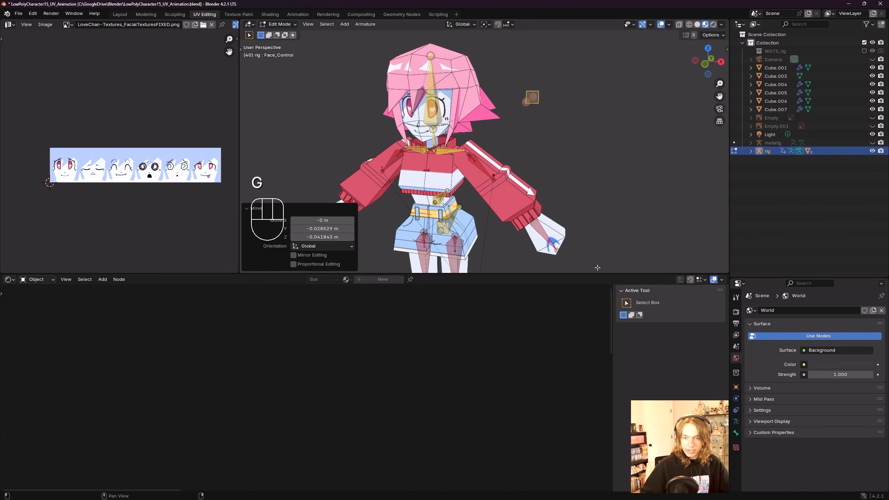
Step: Add a new bone collection to the rig and name it Face Controllers
{"action": "left_click", "coordinate": [736, 421]}
{"action": "mouse_move", "coordinate": [605, 196]}
{"action": "middle_mouse_down"}
{"action": "mouse_move", "coordinate": [615, 184]}
{"action": "mouse_move", "coordinate": [597, 182]}
{"action": "middle_mouse_up"}
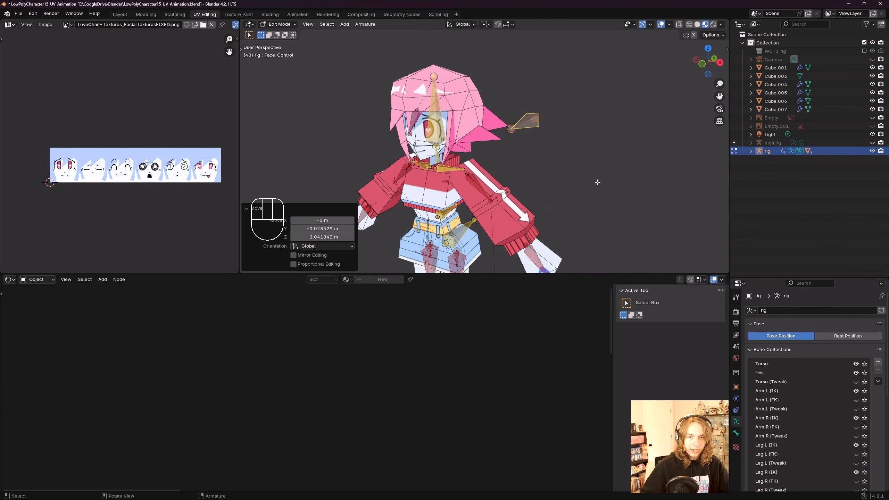
{"action": "scroll", "coordinate": [829, 420], "scroll_direction": "down", "scroll_amount": 5}
{"action": "scroll", "coordinate": [838, 434], "scroll_direction": "up", "scroll_amount": 3}
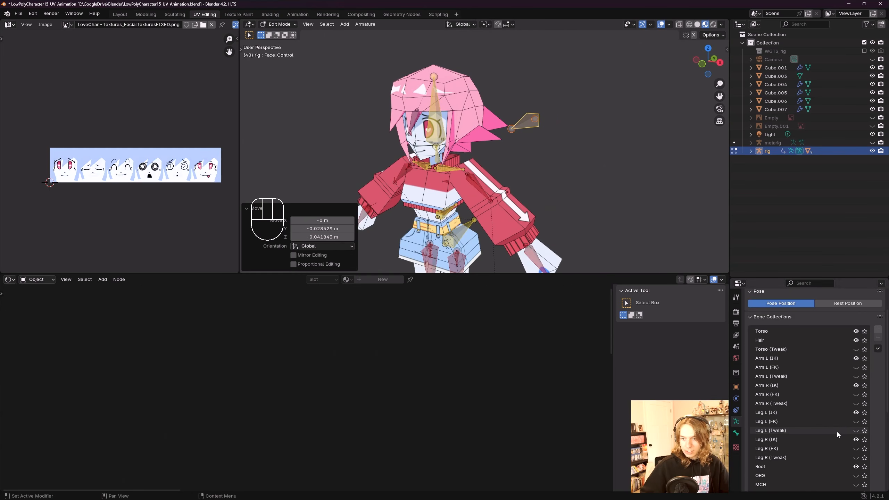
{"action": "middle_click_drag", "start_coordinate": [597, 183], "coordinate": [588, 182], "text": "shift"}
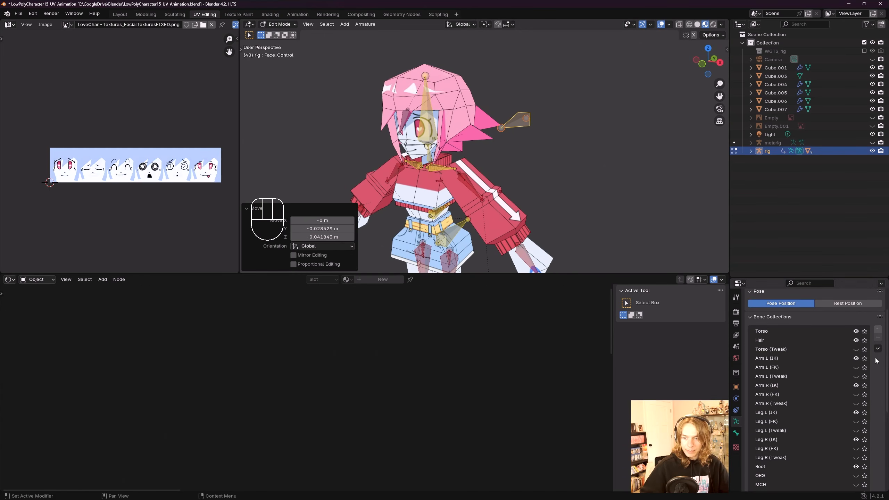
{"action": "left_click", "coordinate": [878, 331]}
{"action": "scroll", "coordinate": [835, 398], "scroll_direction": "down", "scroll_amount": 4}
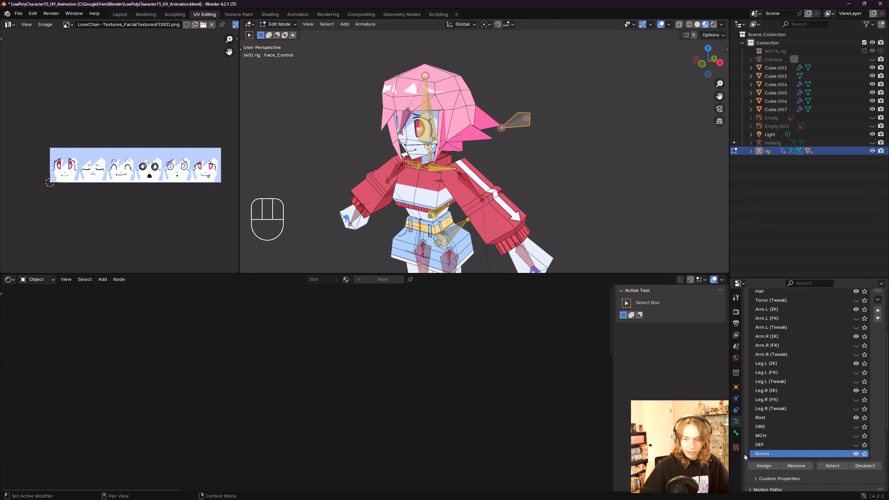
{"action": "double_click", "coordinate": [767, 453]}
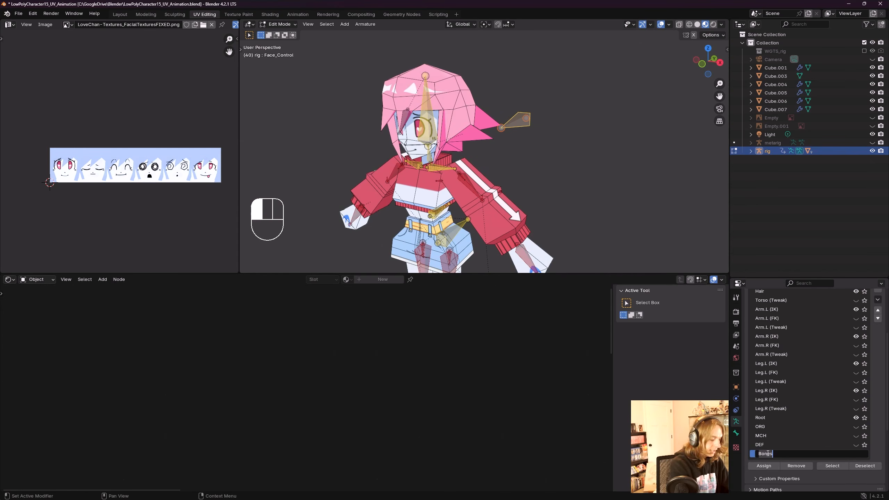
{"action": "type", "text": "Face Controller"}
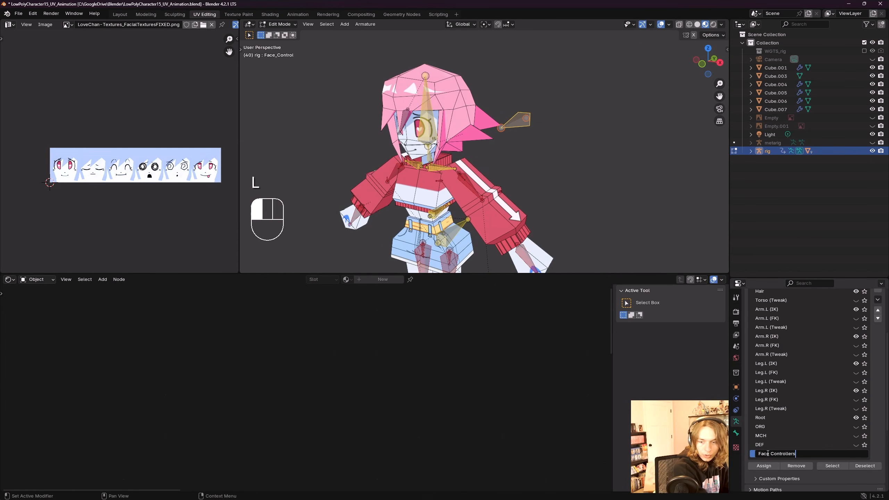
{"action": "key", "text": "Return"}
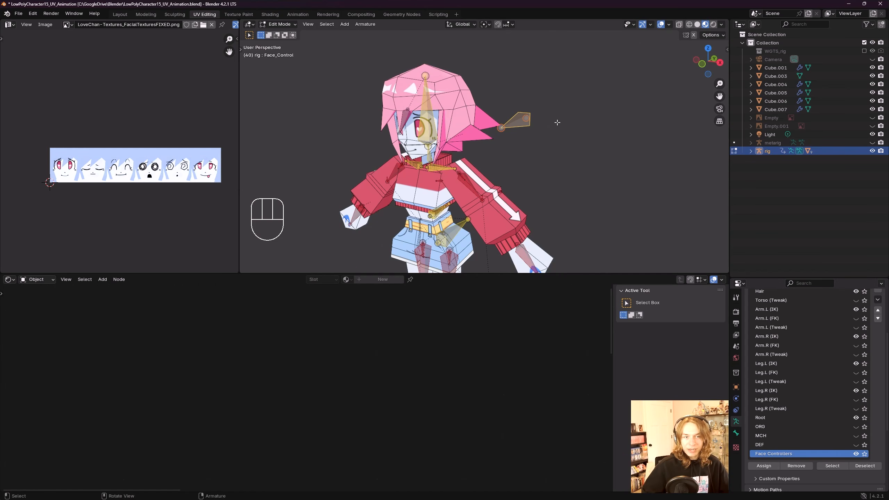
Step: Assign the Face_Control bone to the Face Controllers collection and solo that collection
{"action": "left_click", "coordinate": [766, 467]}
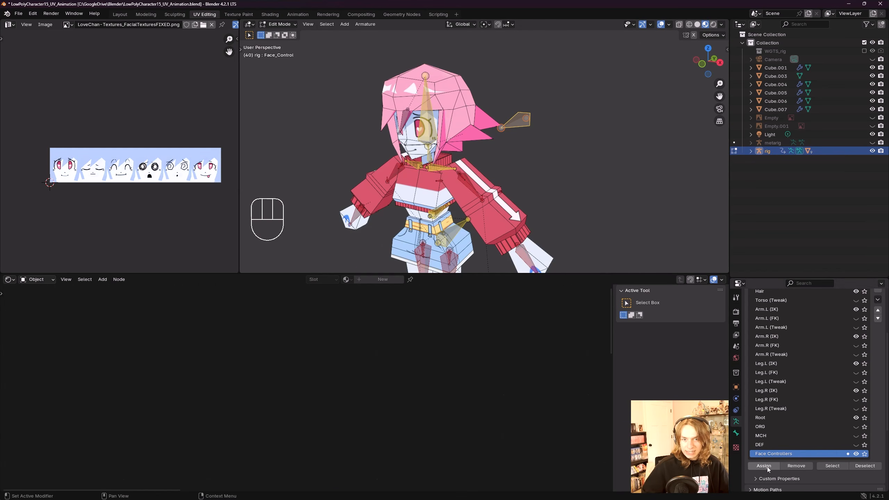
{"action": "left_click", "coordinate": [864, 453]}
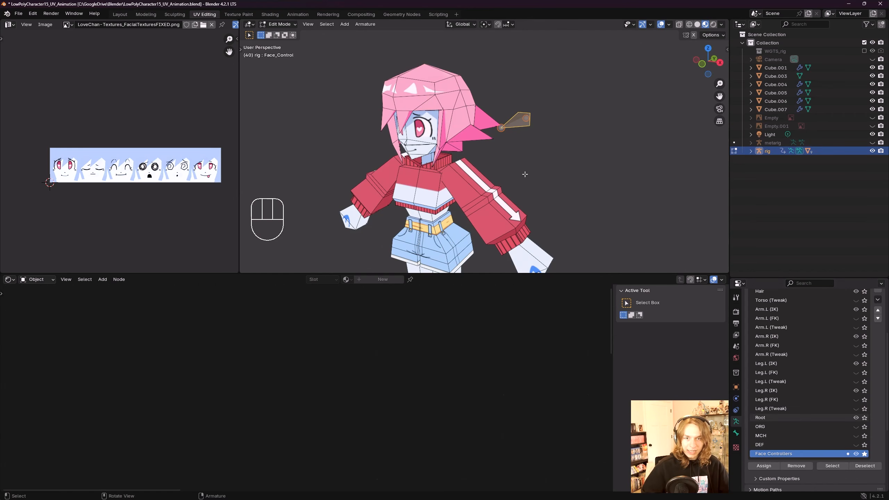
{"action": "middle_click_drag", "start_coordinate": [525, 162], "coordinate": [539, 141], "text": "shift"}
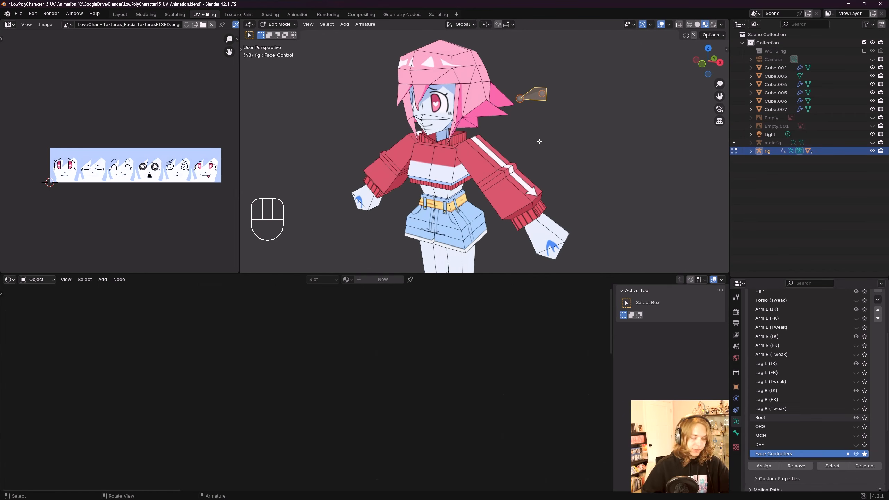
{"action": "key", "text": "KP_1"}
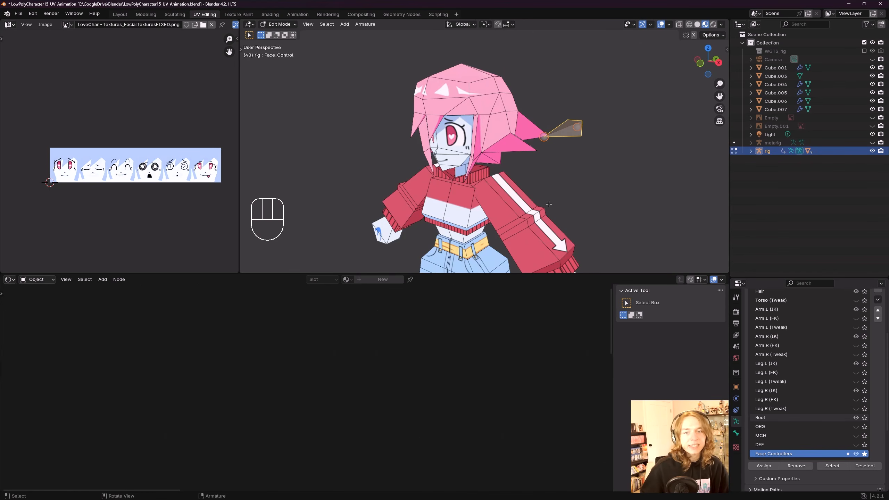
Step: Select the face model and reposition the Value node in the Lovechan_Face node tree
{"action": "middle_click_drag", "start_coordinate": [549, 204], "coordinate": [521, 190], "text": "shift"}
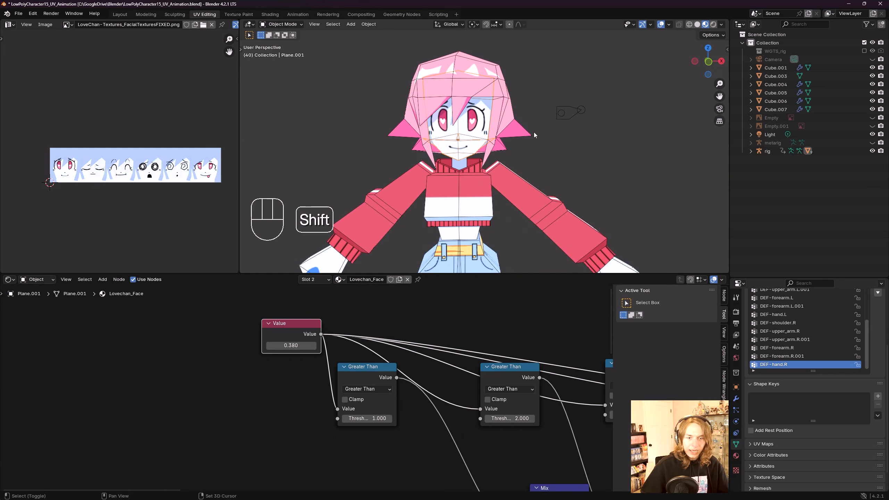
{"action": "middle_click_drag", "start_coordinate": [533, 132], "coordinate": [488, 162]}
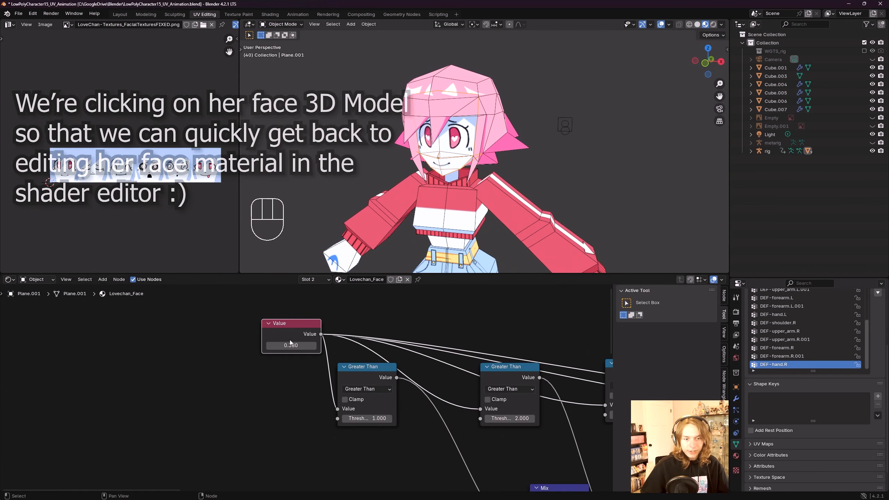
{"action": "middle_click_drag", "start_coordinate": [288, 314], "coordinate": [334, 343]}
{"action": "left_click", "coordinate": [339, 356]}
{"action": "mouse_move", "coordinate": [345, 373]}
{"action": "middle_mouse_down"}
{"action": "mouse_move", "coordinate": [327, 345]}
{"action": "mouse_move", "coordinate": [359, 368]}
{"action": "middle_mouse_up"}
Step: Save the file and add a driver to the Value node's value
{"action": "key", "text": "ctrl+s"}
{"action": "right_click", "coordinate": [332, 365]}
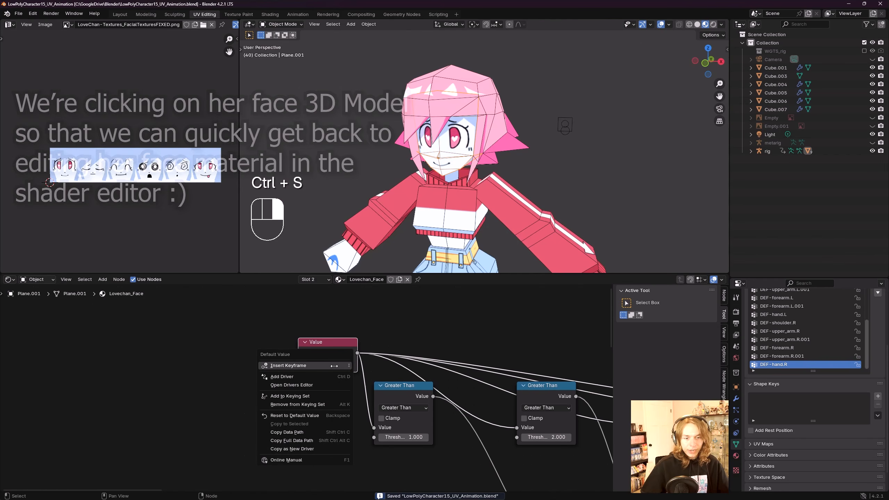
{"action": "left_click", "coordinate": [330, 374]}
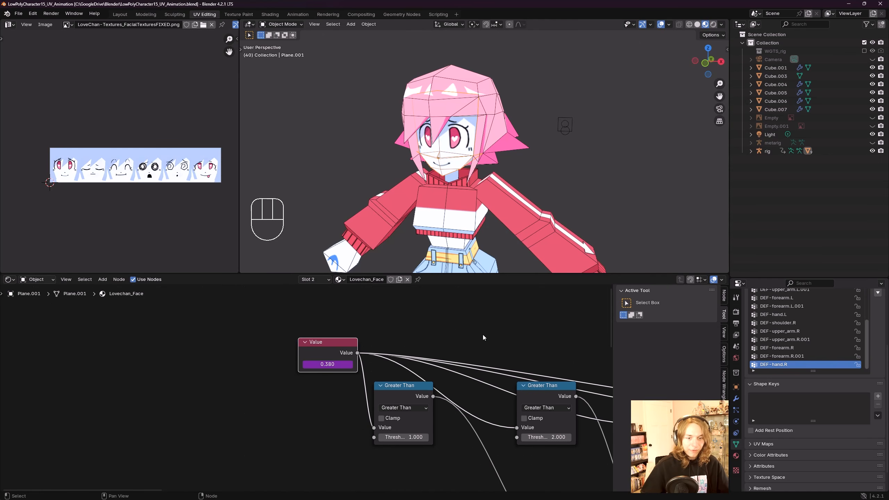
Step: Save the file and shift the Value node within the Lovechan_Face node tree
{"action": "middle_click_drag", "start_coordinate": [536, 249], "coordinate": [554, 245], "text": "shift"}
{"action": "mouse_move", "coordinate": [436, 294]}
{"action": "middle_mouse_down"}
{"action": "mouse_move", "coordinate": [485, 303]}
{"action": "mouse_move", "coordinate": [436, 300]}
{"action": "middle_mouse_up"}
{"action": "middle_click_drag", "start_coordinate": [411, 338], "coordinate": [386, 334]}
{"action": "key", "text": "ctrl+s"}
{"action": "scroll", "coordinate": [297, 339], "scroll_direction": "down", "scroll_amount": 3}
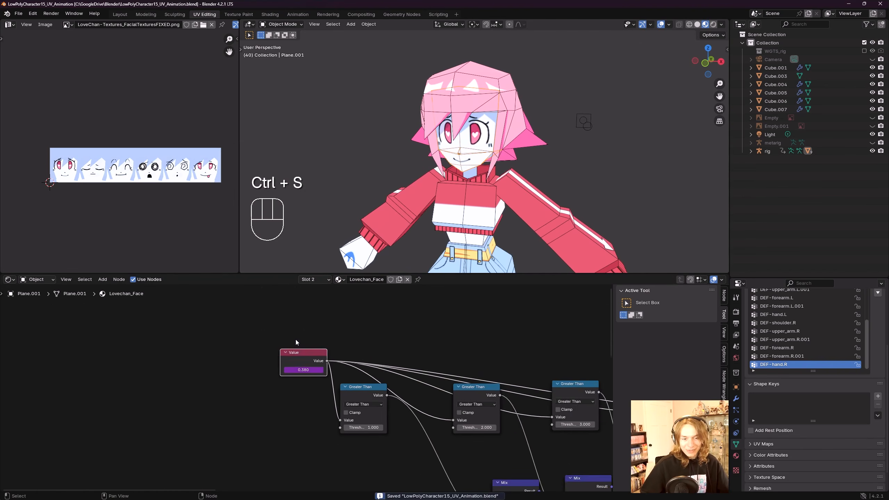
{"action": "scroll", "coordinate": [295, 355], "scroll_direction": "up", "scroll_amount": 5}
{"action": "scroll", "coordinate": [296, 354], "scroll_direction": "down", "scroll_amount": 4}
{"action": "middle_click_drag", "start_coordinate": [308, 354], "coordinate": [354, 355]}
{"action": "scroll", "coordinate": [341, 375], "scroll_direction": "up", "scroll_amount": 1}
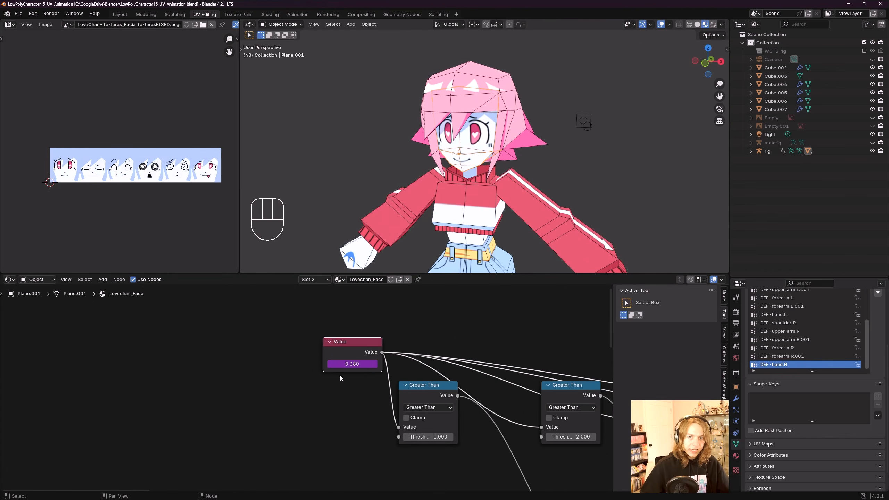
Step: Edit the Value node's driver, setting its variable's object to rig and its bone to Face_Control
{"action": "right_click", "coordinate": [352, 365]}
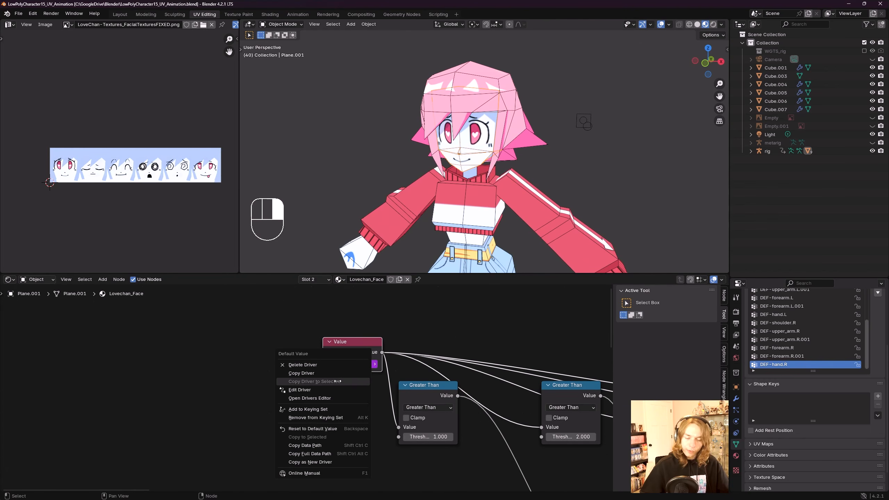
{"action": "left_click", "coordinate": [286, 391]}
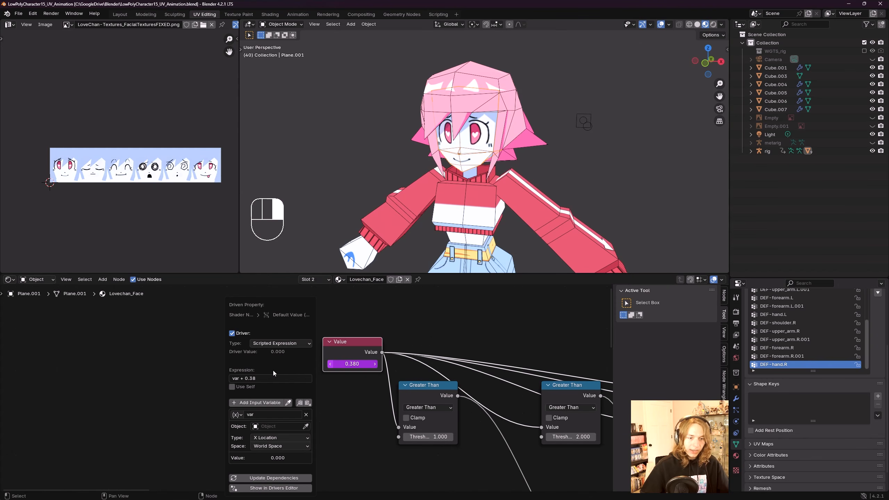
{"action": "left_click", "coordinate": [257, 426]}
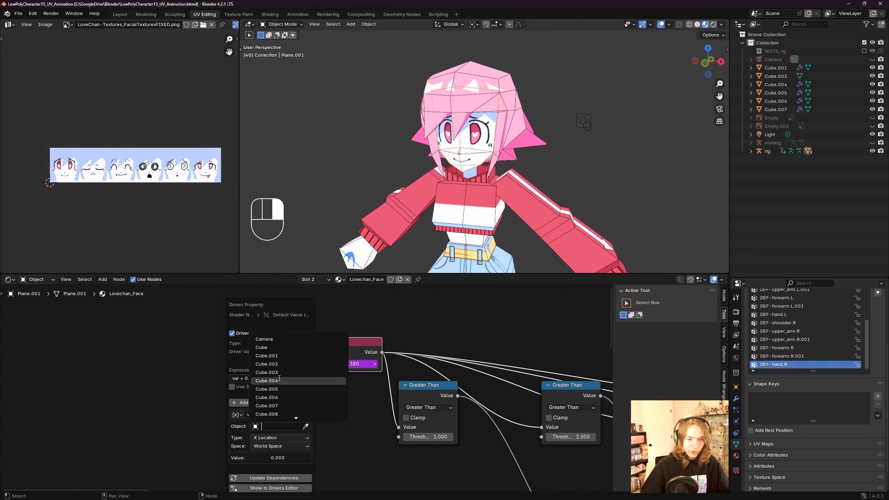
{"action": "type", "text": "a"}
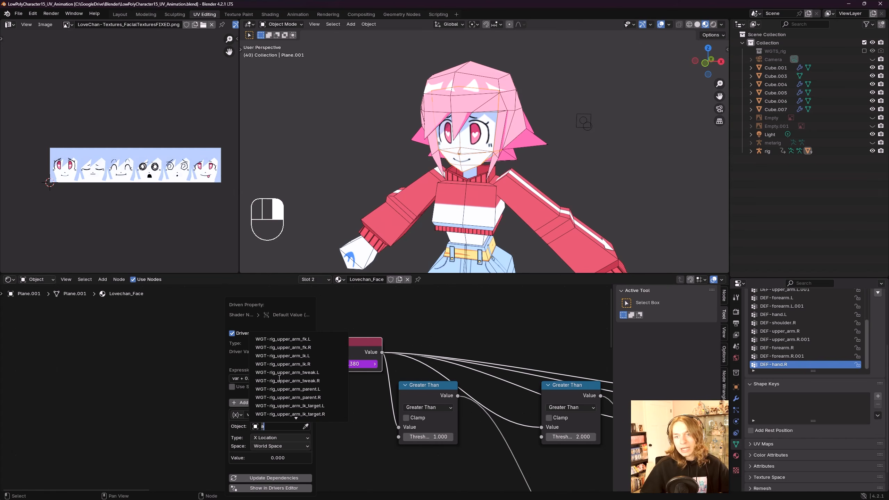
{"action": "key", "text": "BackSpace"}
{"action": "type", "text": "r"}
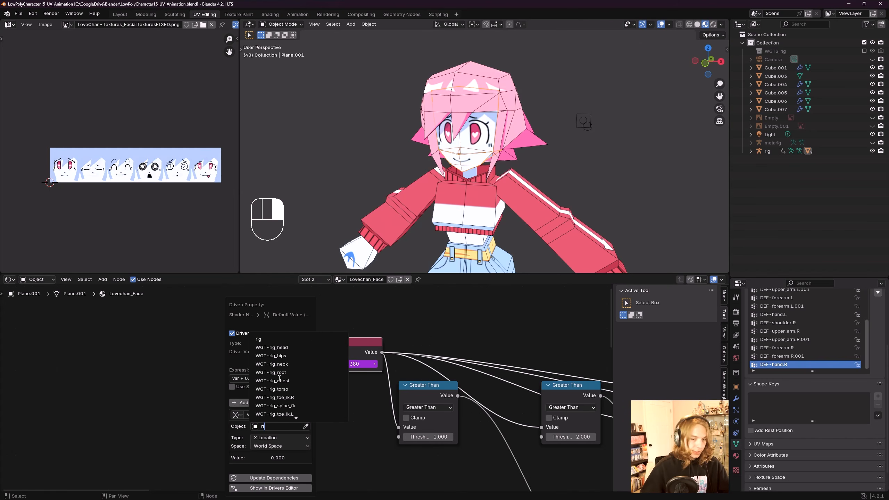
{"action": "type", "text": "ig"}
{"action": "left_click", "coordinate": [280, 339]}
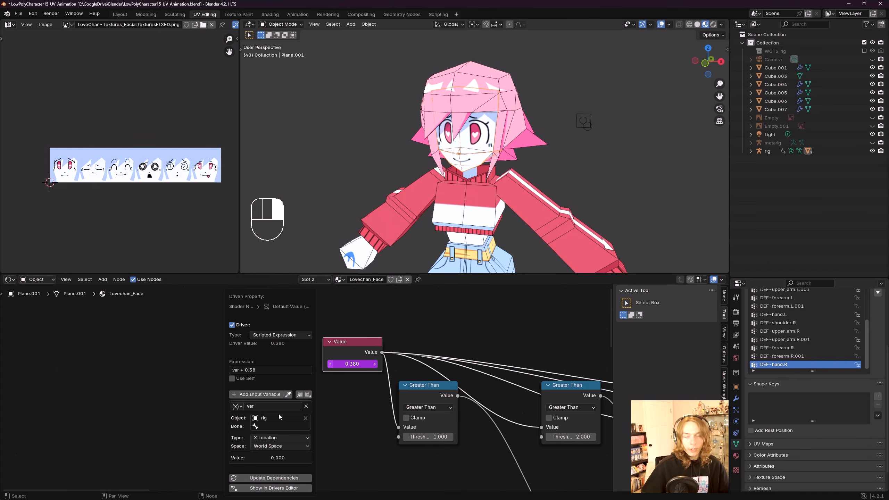
{"action": "left_click", "coordinate": [257, 427]}
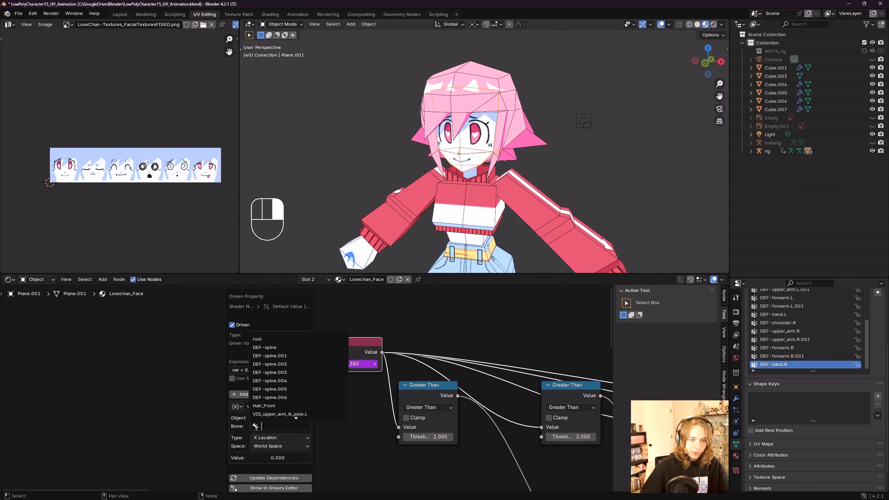
{"action": "type", "text": "face"}
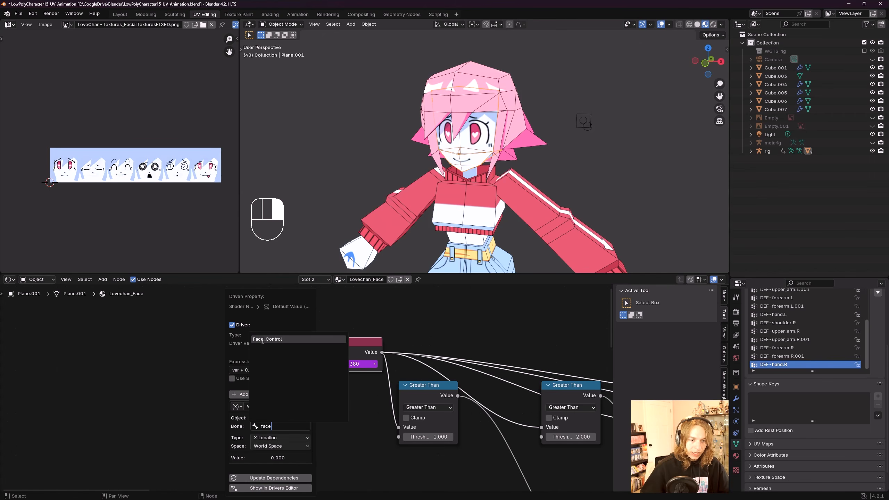
{"action": "left_click", "coordinate": [272, 340]}
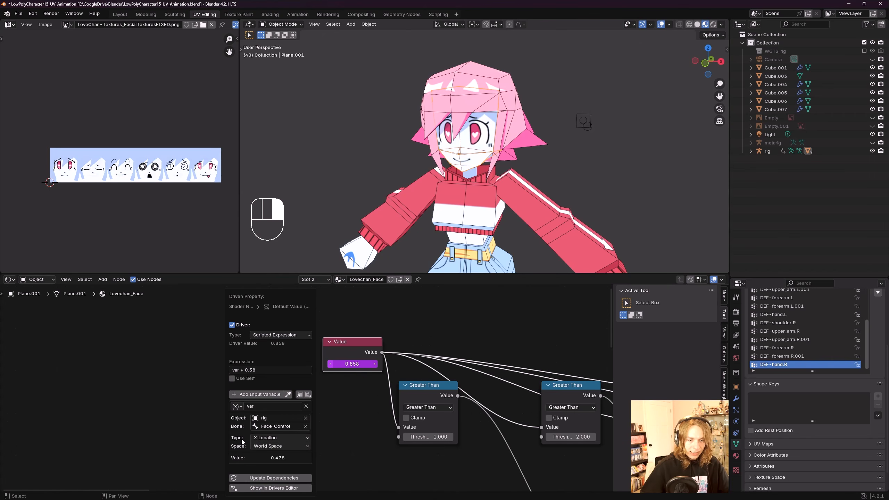
Step: Set the driver variable's type to Z Location and its space to Local Space
{"action": "left_click", "coordinate": [277, 437]}
{"action": "left_click", "coordinate": [274, 348]}
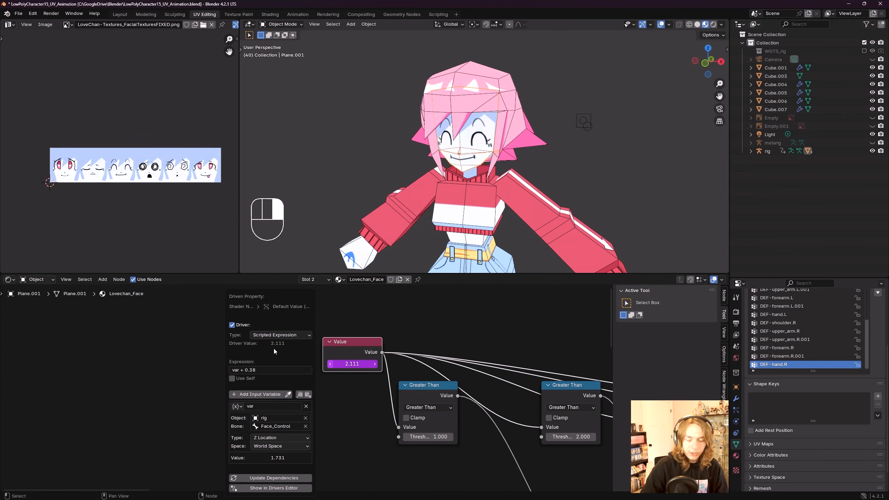
{"action": "left_click", "coordinate": [263, 446]}
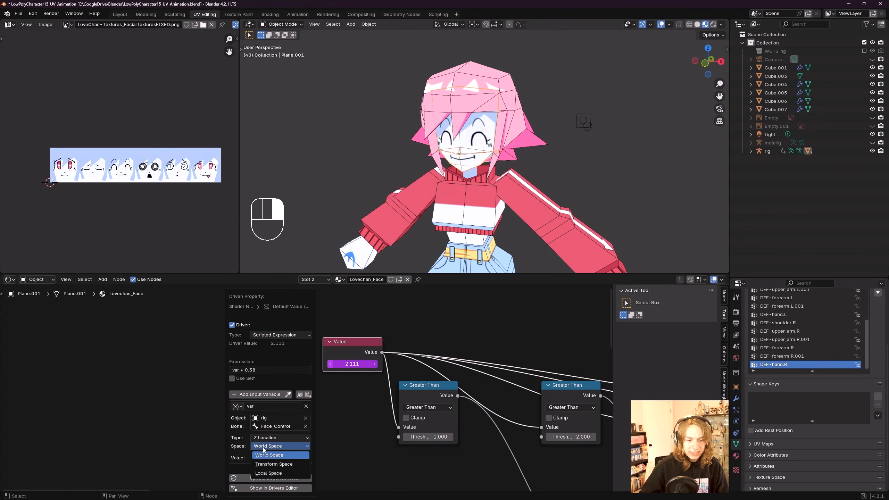
{"action": "left_click", "coordinate": [272, 473]}
{"action": "left_click", "coordinate": [270, 447]}
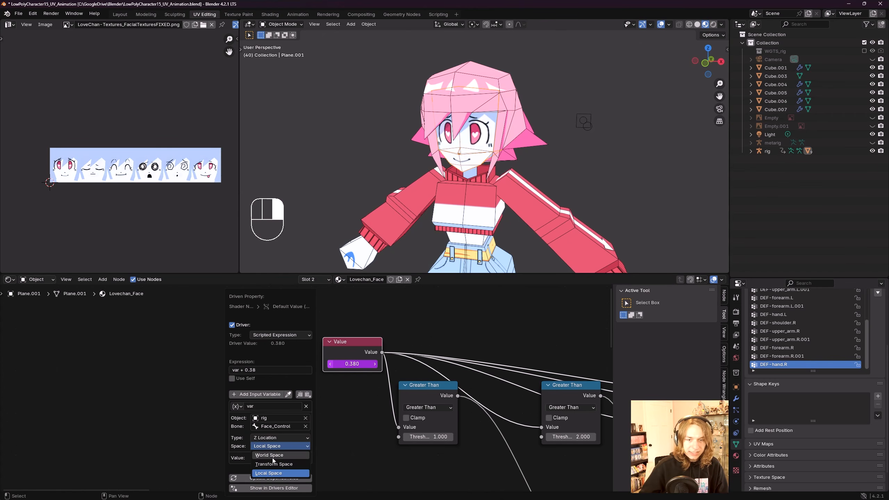
{"action": "left_click", "coordinate": [272, 456]}
{"action": "left_click", "coordinate": [272, 448]}
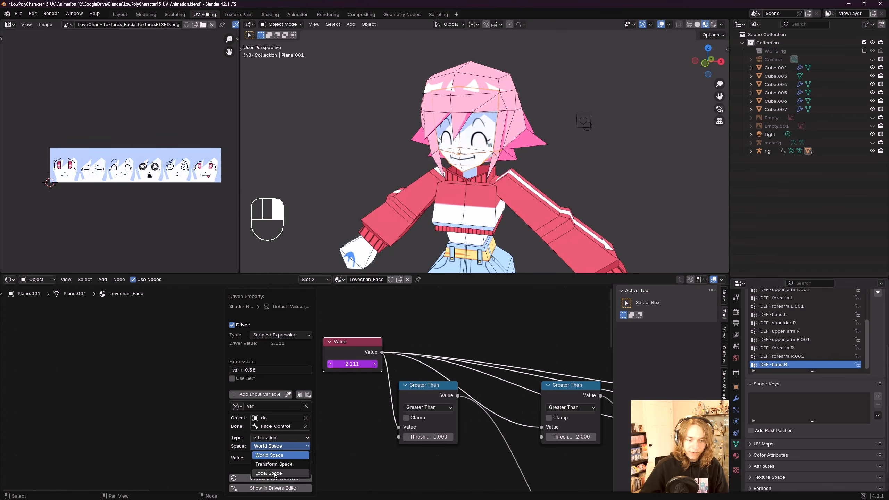
{"action": "left_click", "coordinate": [274, 449]}
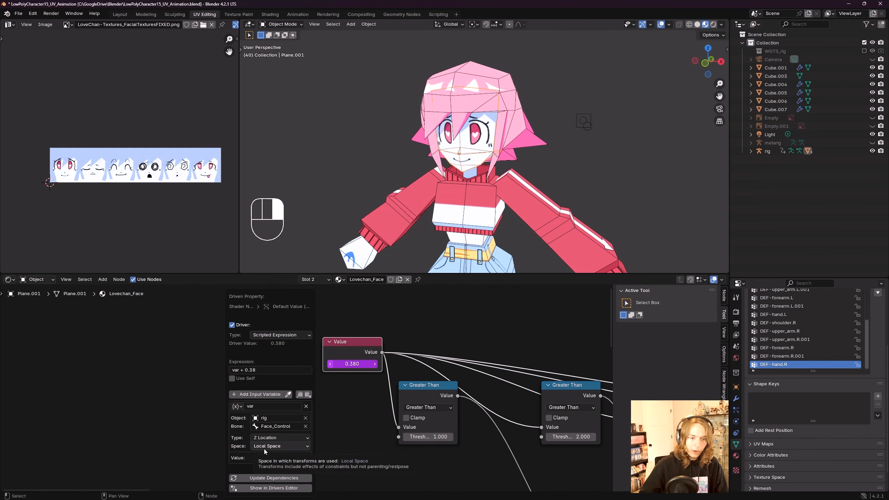
Step: Test the driver by moving the Face_Control bone along Z in Pose Mode and resetting its location
{"action": "mouse_move", "coordinate": [556, 140]}
{"action": "middle_mouse_down"}
{"action": "mouse_move", "coordinate": [564, 132]}
{"action": "mouse_move", "coordinate": [575, 138]}
{"action": "mouse_move", "coordinate": [549, 127]}
{"action": "middle_mouse_up"}
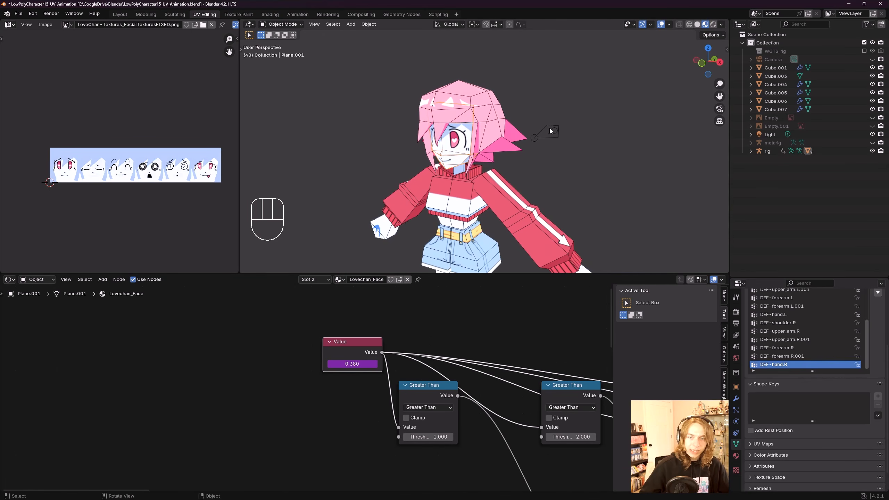
{"action": "left_click", "coordinate": [550, 129]}
{"action": "key", "text": "ctrl+Tab"}
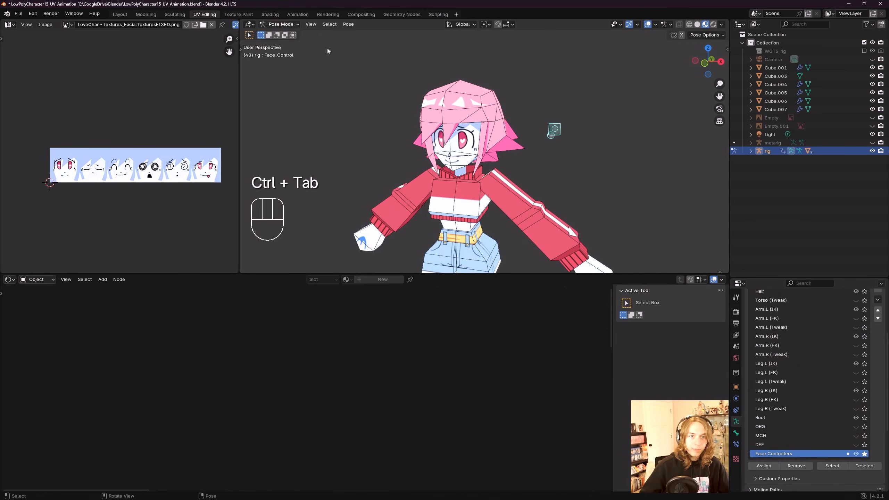
{"action": "scroll", "coordinate": [560, 151], "scroll_direction": "down", "scroll_amount": 2}
{"action": "key", "text": "g"}
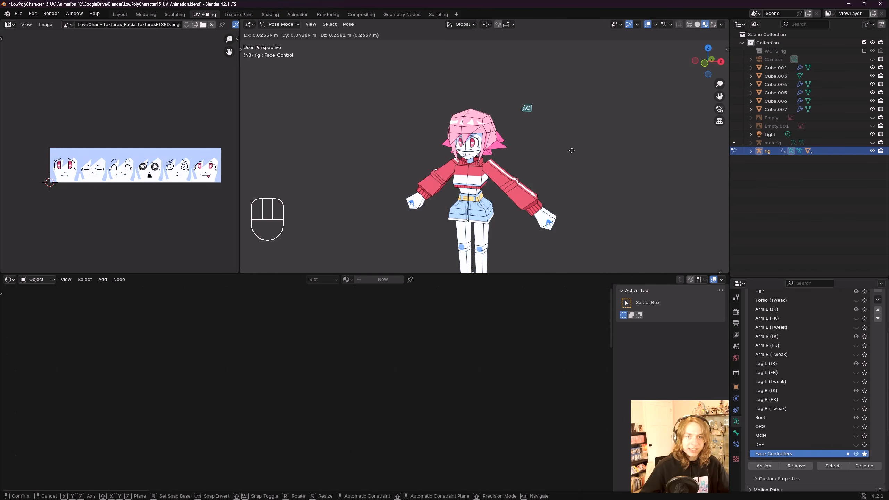
{"action": "key", "text": "z"}
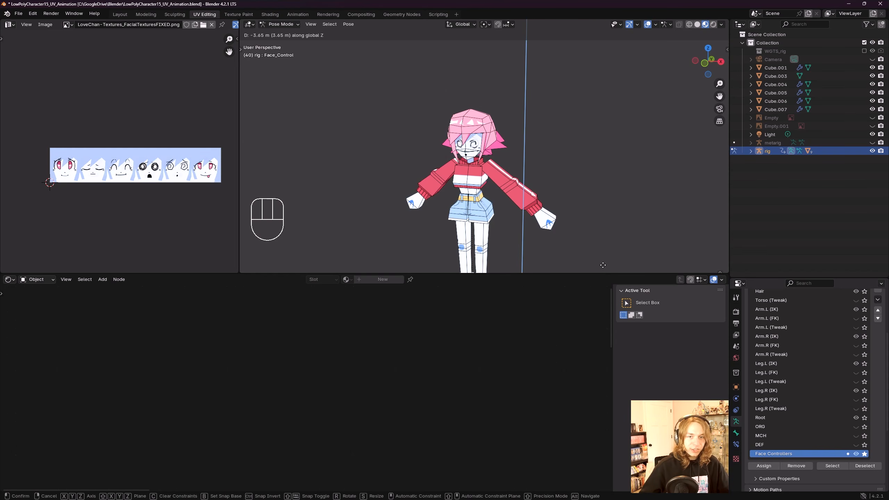
{"action": "left_click", "coordinate": [613, 128]}
{"action": "key", "text": "alt+g"}
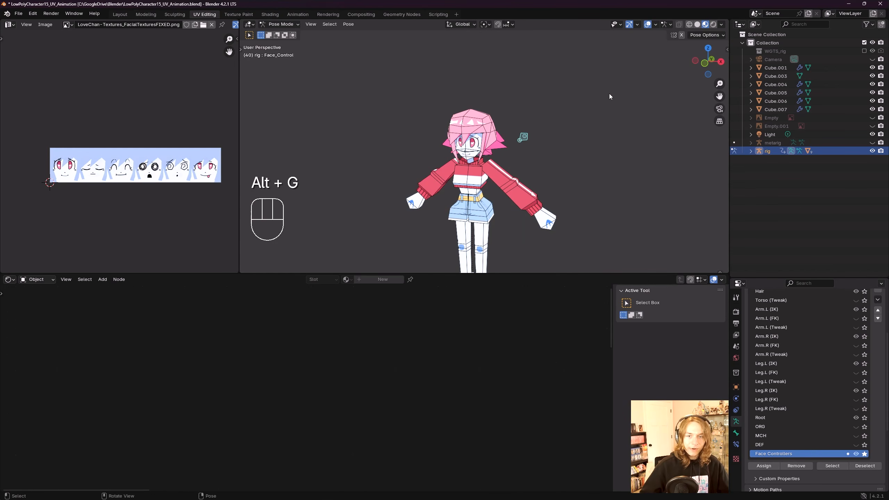
{"action": "key", "text": "g"}
{"action": "key", "text": "z"}
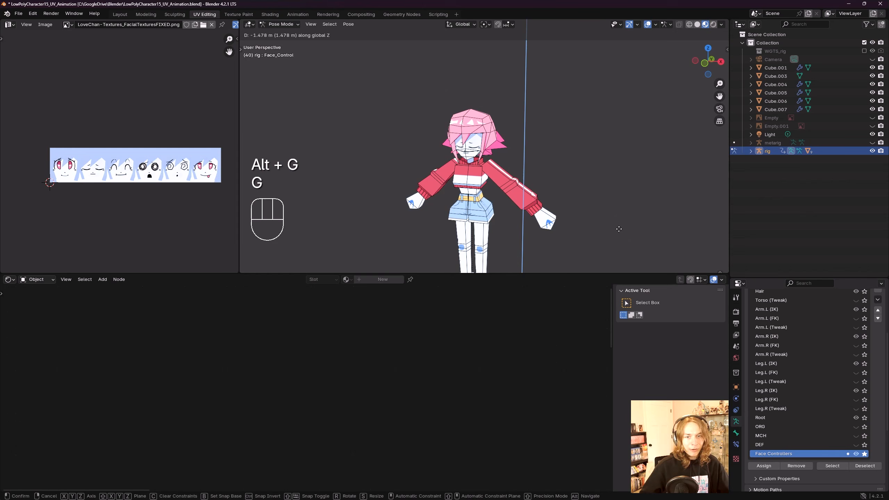
{"action": "left_click", "coordinate": [617, 43]}
{"action": "key", "text": "alt+g"}
{"action": "key", "text": "alt+z"}
Step: Enter Edit Mode on the rig and turn on bone axes in the armature's viewport display
{"action": "middle_click_drag", "start_coordinate": [624, 91], "coordinate": [525, 127], "text": "shift"}
{"action": "scroll", "coordinate": [539, 124], "scroll_direction": "up", "scroll_amount": 4}
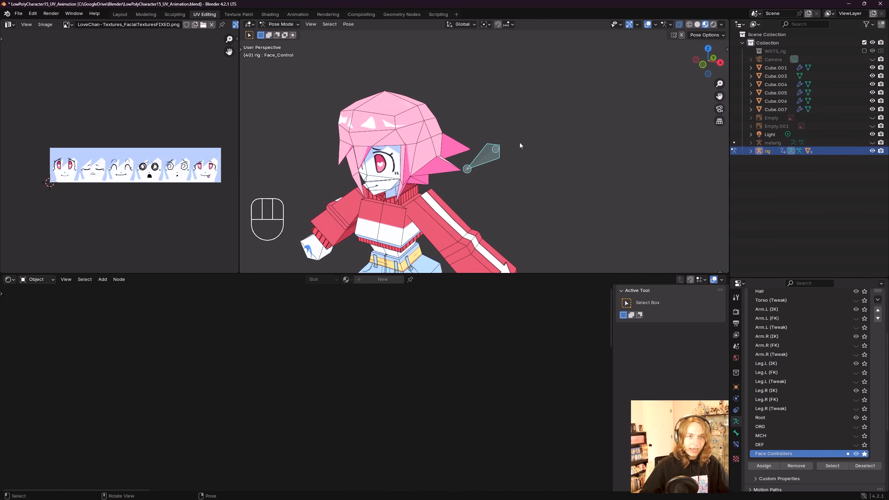
{"action": "scroll", "coordinate": [511, 147], "scroll_direction": "up", "scroll_amount": 1}
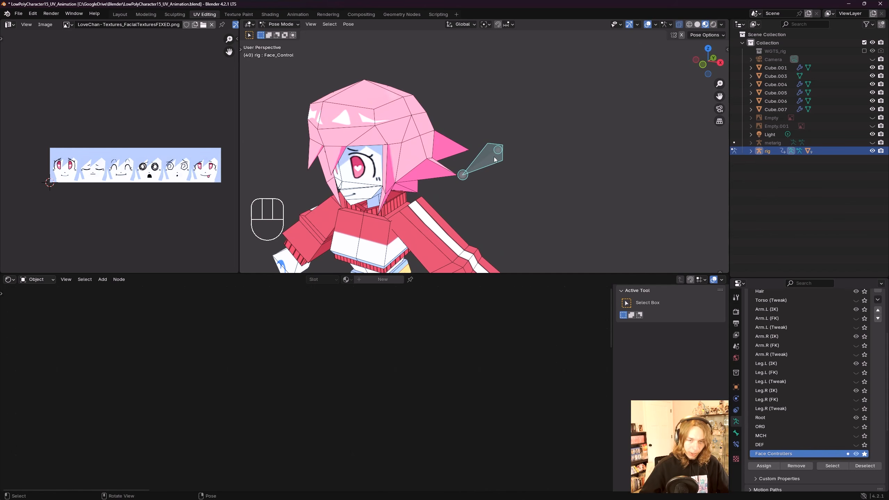
{"action": "key", "text": "Tab"}
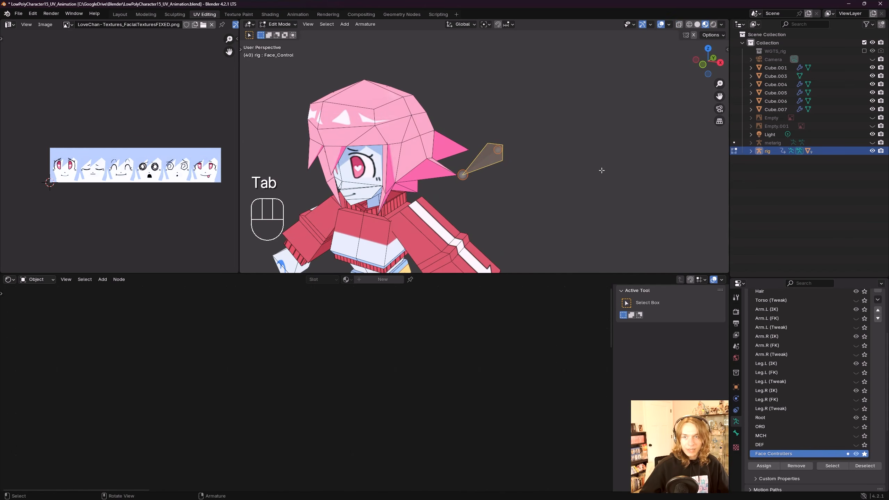
{"action": "key", "text": "n"}
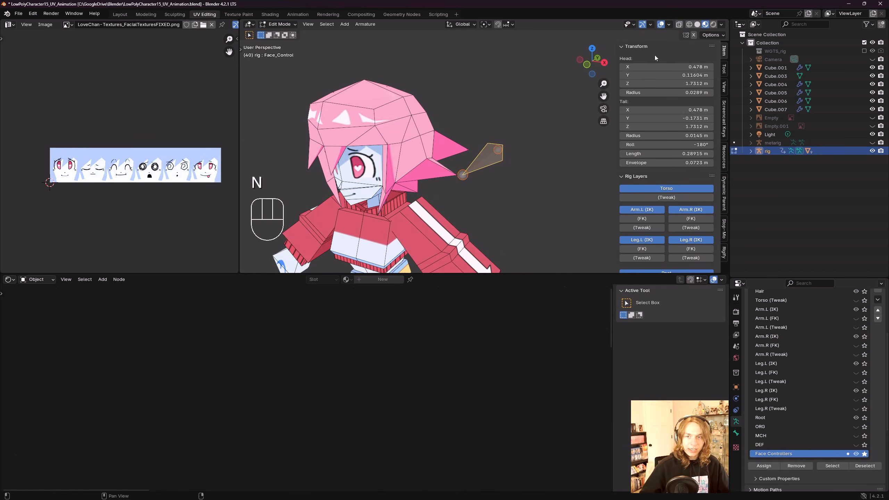
{"action": "middle_click_drag", "start_coordinate": [541, 131], "coordinate": [484, 138]}
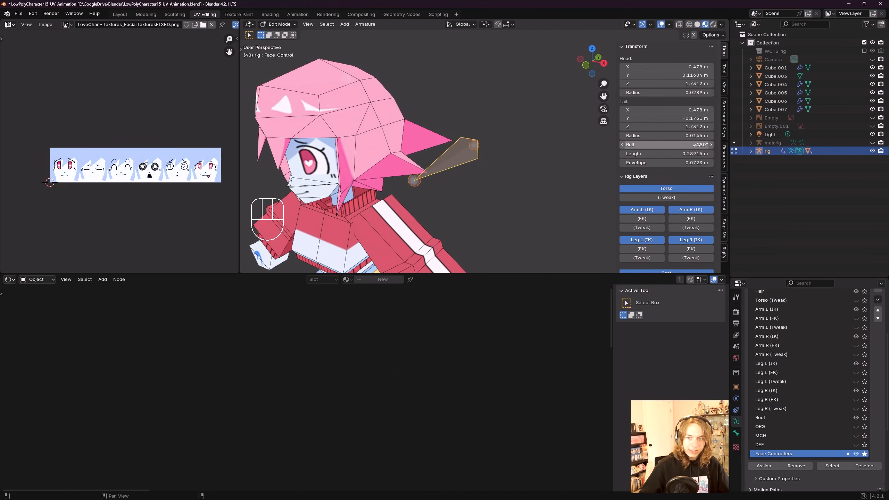
{"action": "middle_click_drag", "start_coordinate": [519, 198], "coordinate": [513, 183]}
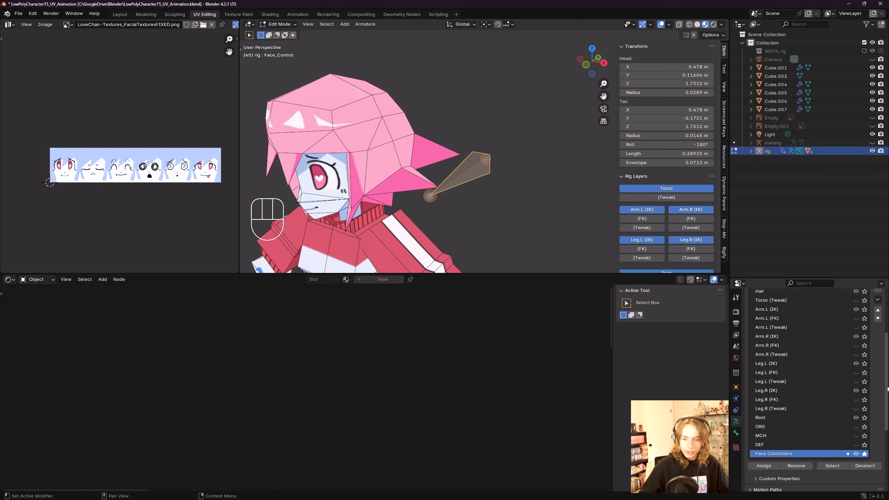
{"action": "scroll", "coordinate": [887, 388], "scroll_direction": "down", "scroll_amount": 5}
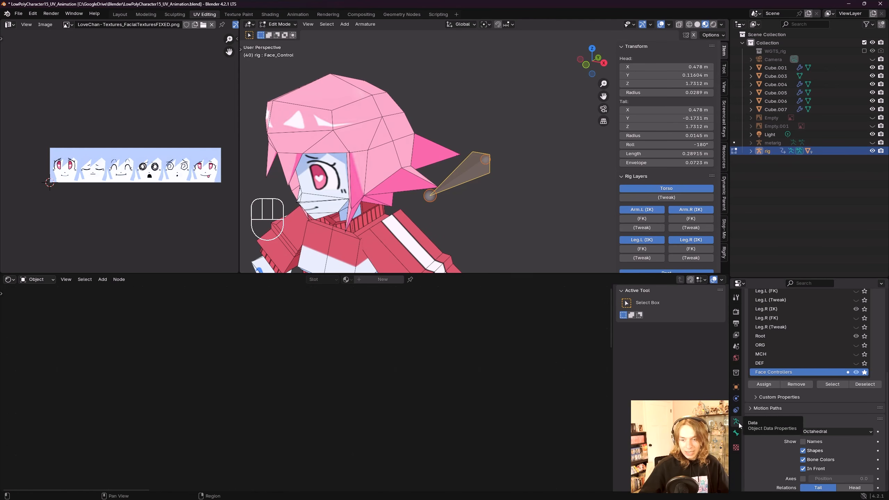
{"action": "scroll", "coordinate": [819, 424], "scroll_direction": "down", "scroll_amount": 2}
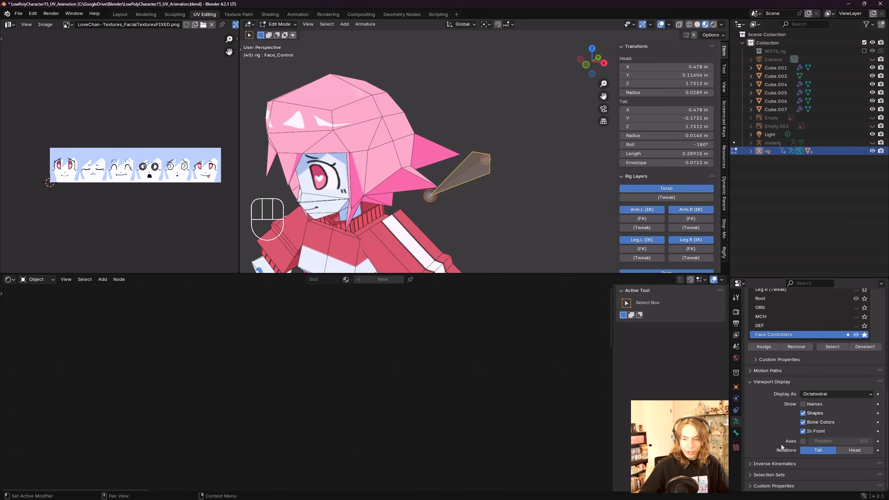
{"action": "left_click", "coordinate": [803, 441]}
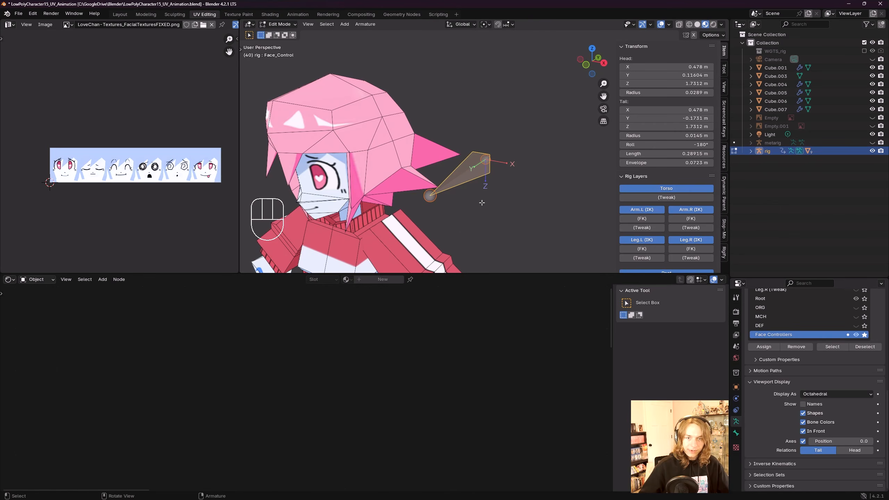
Step: Set the Face_Control bone's roll to 0°
{"action": "scroll", "coordinate": [481, 202], "scroll_direction": "up", "scroll_amount": 1}
{"action": "middle_click_drag", "start_coordinate": [484, 204], "coordinate": [502, 162], "text": "shift"}
{"action": "mouse_move", "coordinate": [492, 135]}
{"action": "middle_mouse_down", "text": "shift"}
{"action": "mouse_move", "coordinate": [494, 161]}
{"action": "mouse_move", "coordinate": [493, 137]}
{"action": "middle_mouse_up", "text": "shift"}
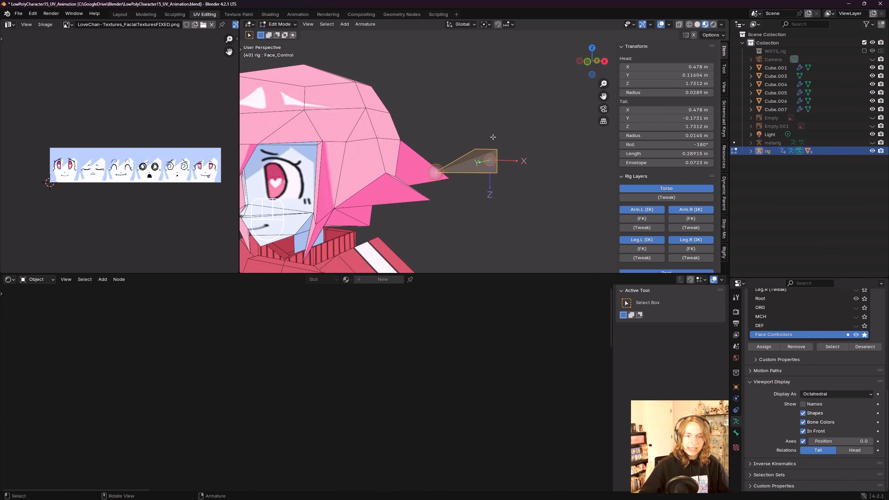
{"action": "middle_click_drag", "start_coordinate": [518, 174], "coordinate": [494, 172]}
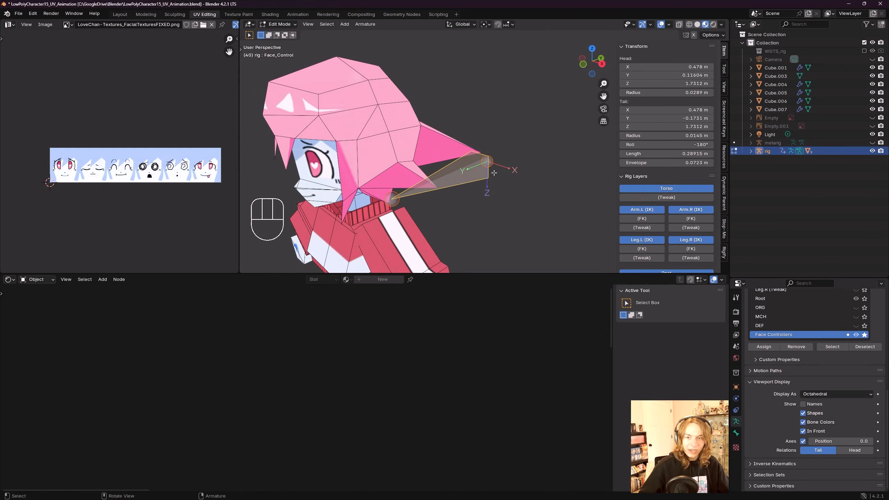
{"action": "left_click", "coordinate": [696, 144]}
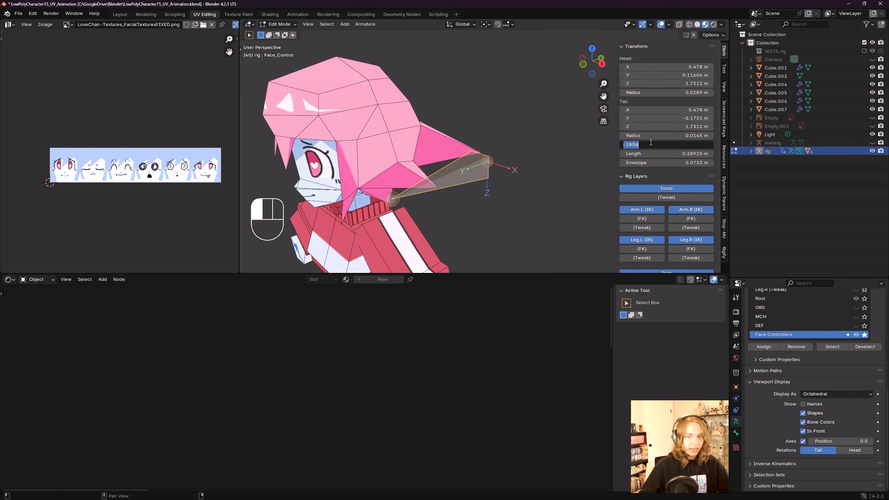
{"action": "type", "text": "0"}
{"action": "key", "text": "Return"}
{"action": "middle_click_drag", "start_coordinate": [515, 131], "coordinate": [501, 136]}
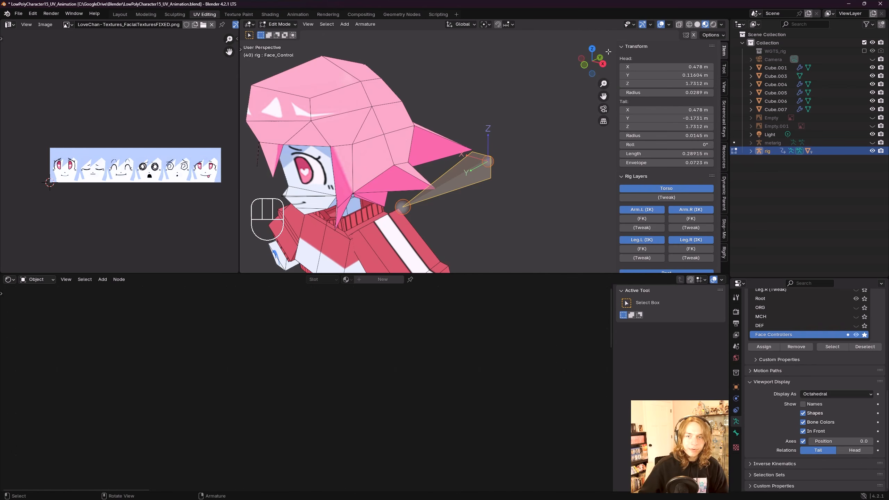
Step: Hide the sidebar and switch the rig from Edit Mode to Pose Mode
{"action": "middle_click_drag", "start_coordinate": [538, 119], "coordinate": [537, 152]}
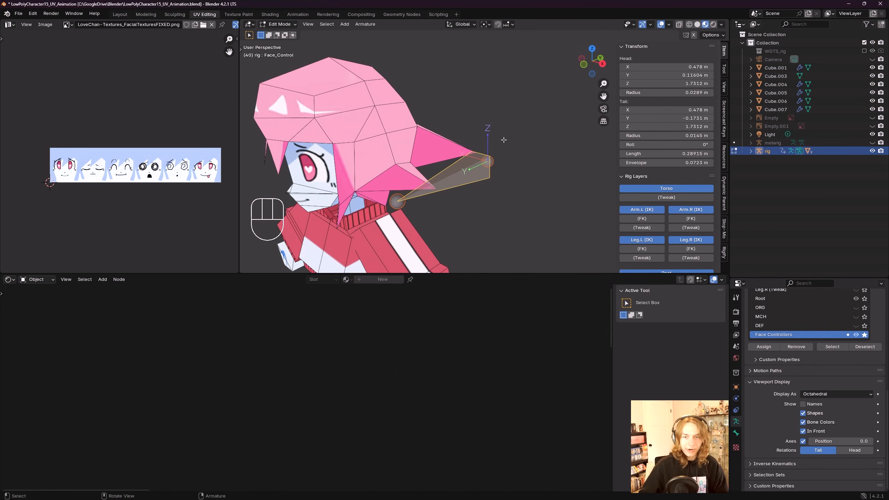
{"action": "middle_click_drag", "start_coordinate": [488, 135], "coordinate": [504, 140]}
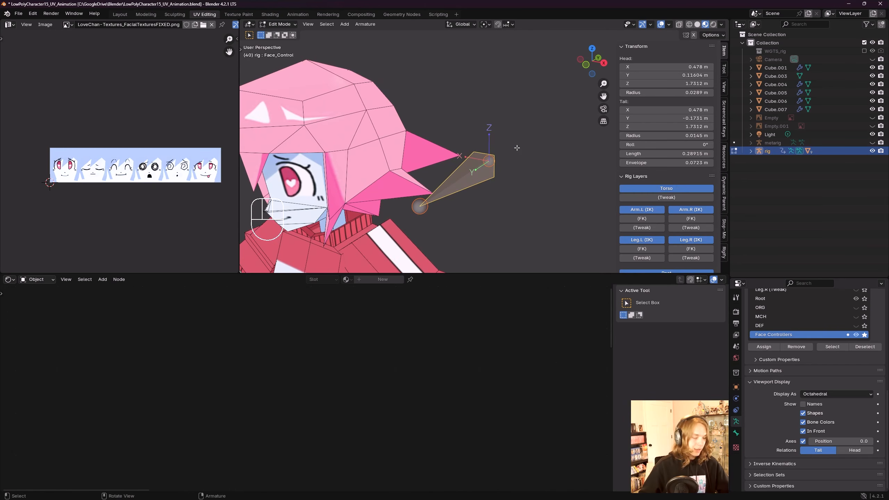
{"action": "key", "text": "n"}
{"action": "left_click", "coordinate": [278, 25]}
{"action": "left_click", "coordinate": [284, 53]}
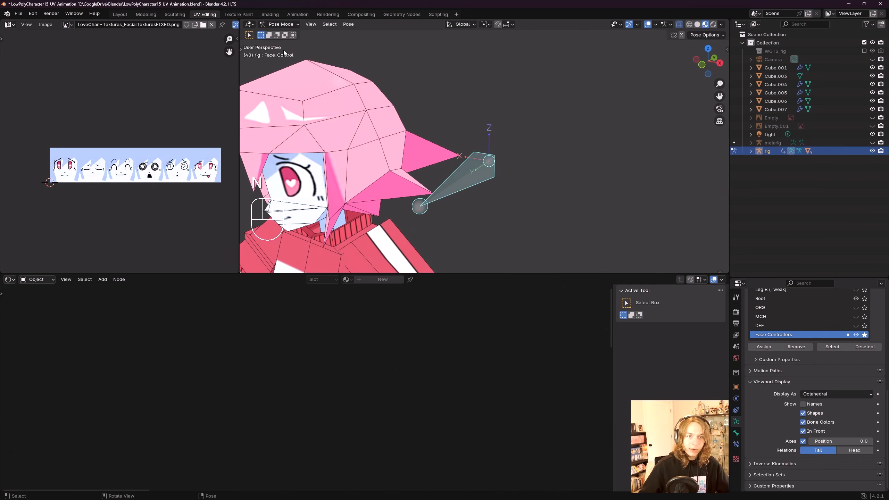
Step: Test the face switching by moving the Face_Control bone along Z and resetting its location
{"action": "middle_click_drag", "start_coordinate": [284, 53], "coordinate": [534, 171]}
{"action": "scroll", "coordinate": [534, 175], "scroll_direction": "down", "scroll_amount": 4}
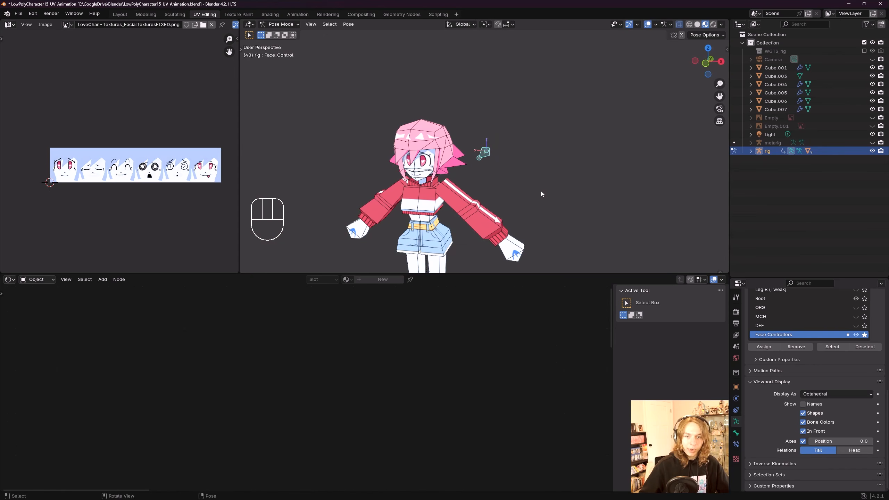
{"action": "key", "text": "g"}
{"action": "key", "text": "z"}
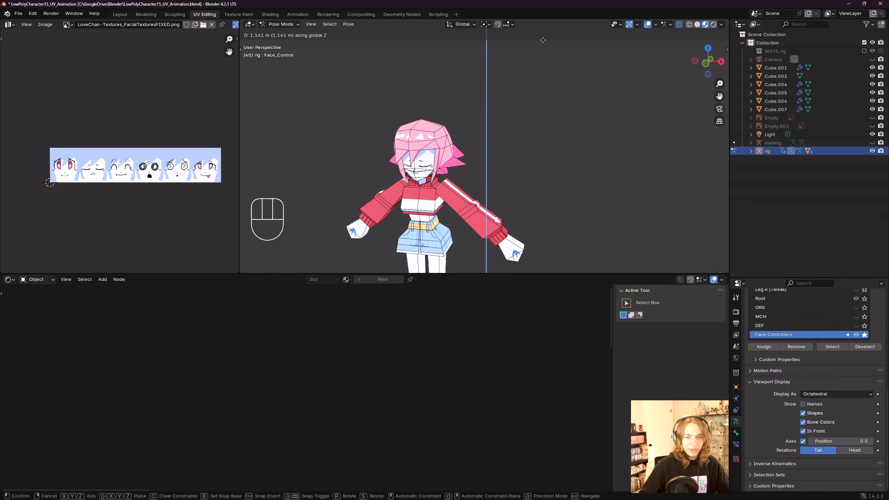
{"action": "left_click", "coordinate": [486, 231]}
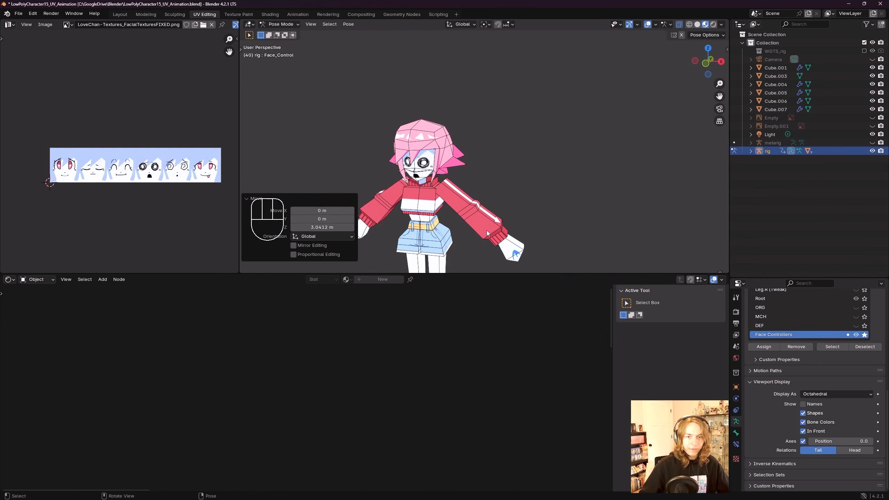
{"action": "key", "text": "alt+g"}
Step: Switch back to Object Mode and select the face plane
{"action": "scroll", "coordinate": [515, 182], "scroll_direction": "up", "scroll_amount": 4}
{"action": "middle_click_drag", "start_coordinate": [514, 182], "coordinate": [560, 165], "text": "shift"}
{"action": "left_click", "coordinate": [280, 24]}
{"action": "left_click", "coordinate": [277, 31]}
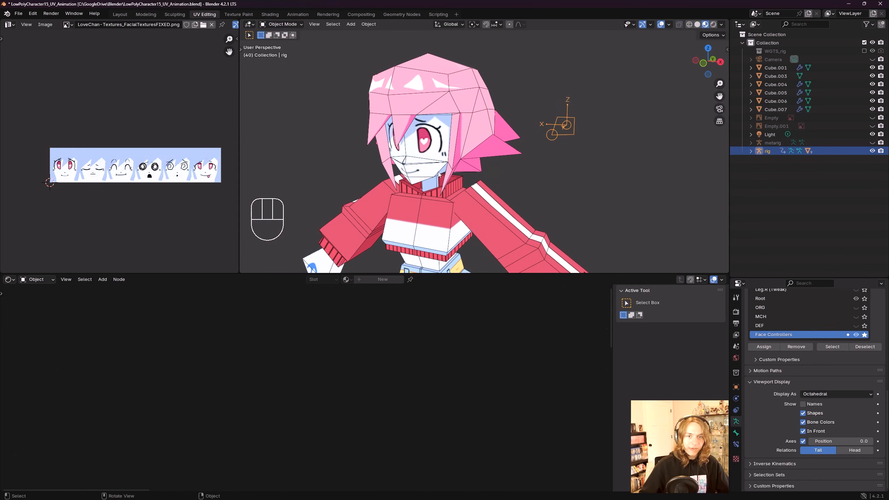
{"action": "left_click", "coordinate": [434, 168]}
{"action": "middle_click_drag", "start_coordinate": [434, 168], "coordinate": [406, 167]}
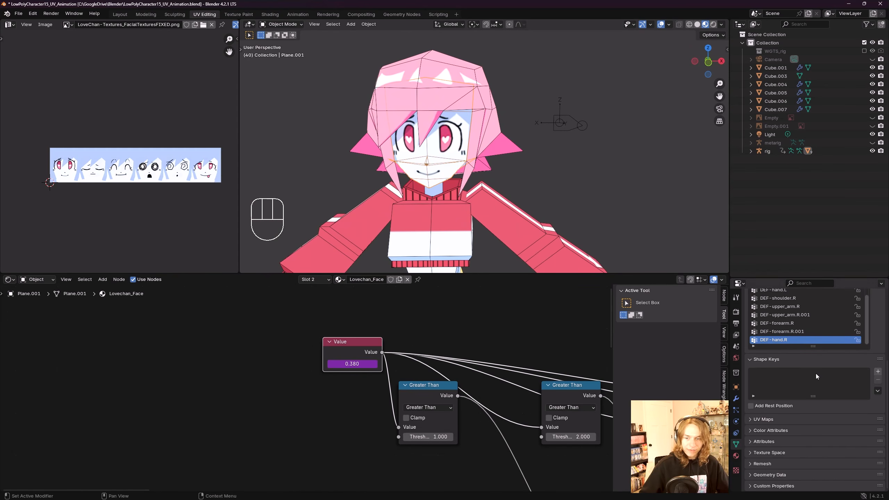
Step: Open the driver on the Value node in the Lovechan_Face material and change its expression to var * 10
{"action": "left_click", "coordinate": [735, 456]}
{"action": "scroll", "coordinate": [759, 420], "scroll_direction": "down", "scroll_amount": 1}
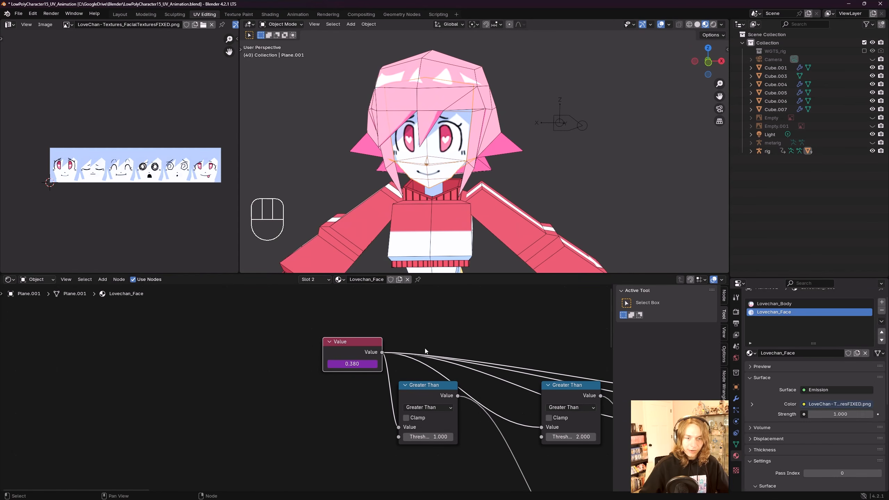
{"action": "middle_click_drag", "start_coordinate": [425, 346], "coordinate": [394, 367]}
{"action": "scroll", "coordinate": [350, 378], "scroll_direction": "up", "scroll_amount": 2}
{"action": "right_click", "coordinate": [336, 378]}
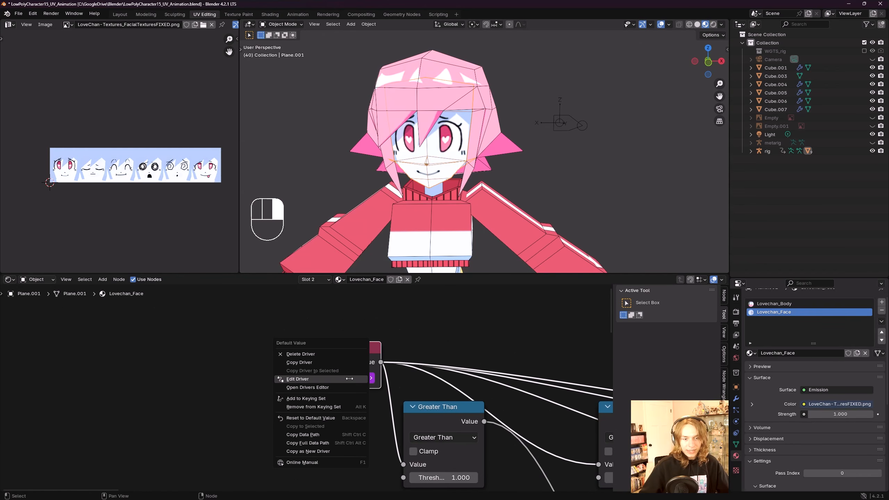
{"action": "left_click", "coordinate": [330, 378]}
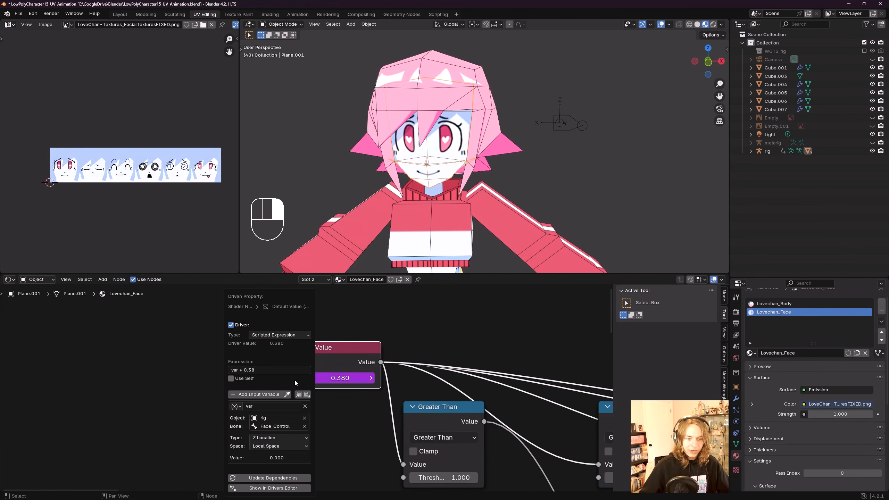
{"action": "left_click", "coordinate": [268, 370]}
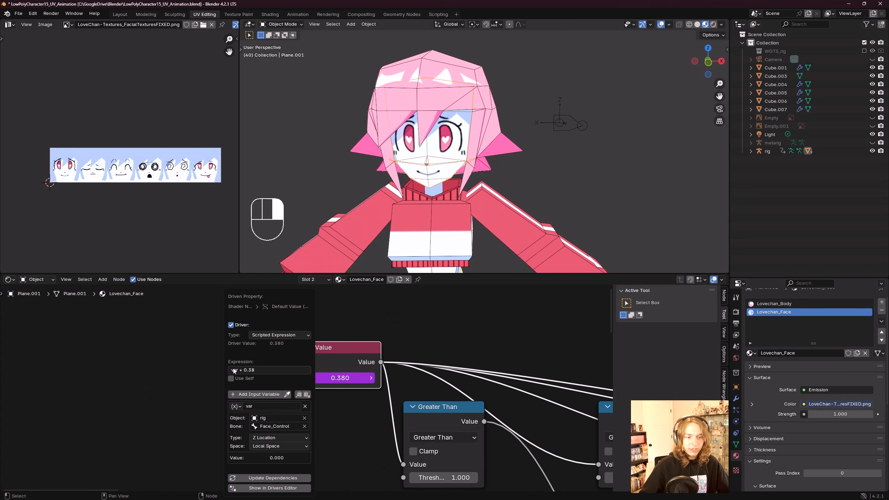
{"action": "left_click", "coordinate": [271, 370]}
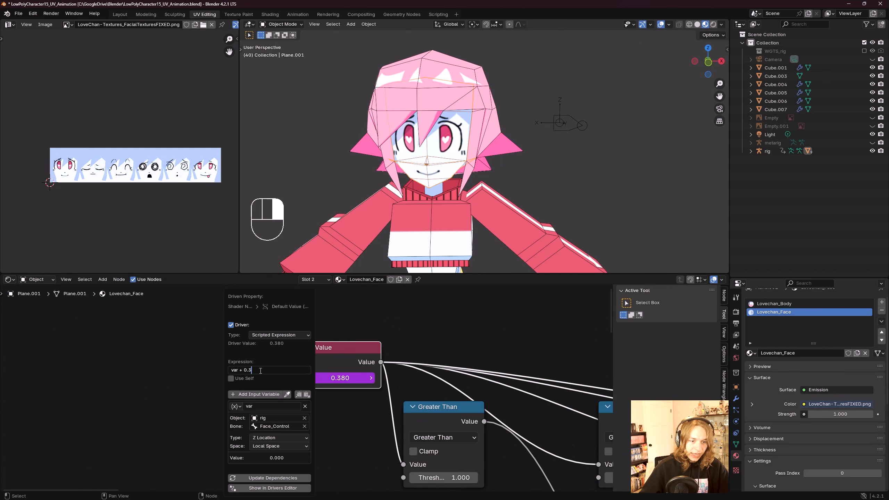
{"action": "key", "text": "BackSpace"}
{"action": "key", "text": "BackSpace"}
{"action": "key", "text": "BackSpace"}
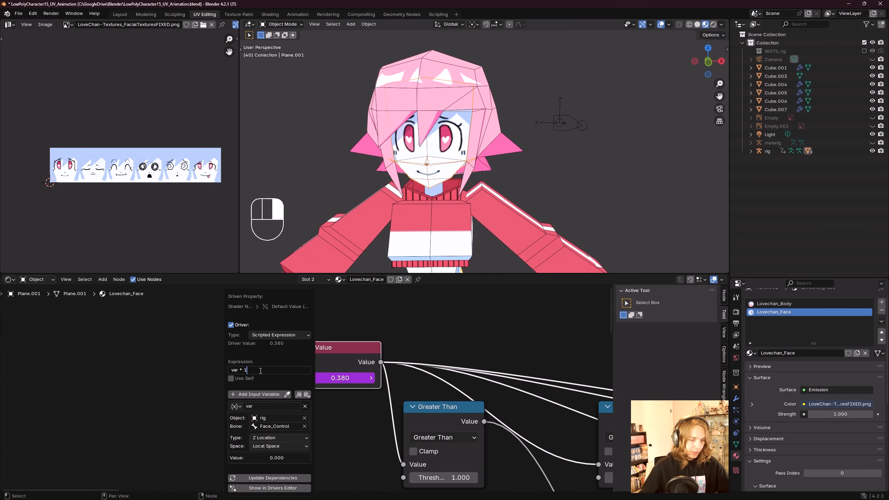
{"action": "key", "text": "Return"}
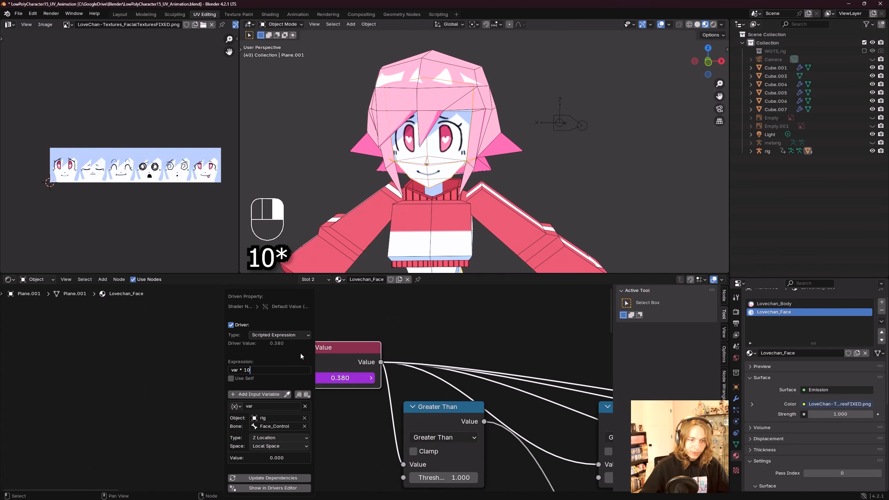
Step: Select the Face_Control bone in Pose Mode and test the driver by moving it along Z, then resetting its location
{"action": "scroll", "coordinate": [500, 118], "scroll_direction": "down", "scroll_amount": 4}
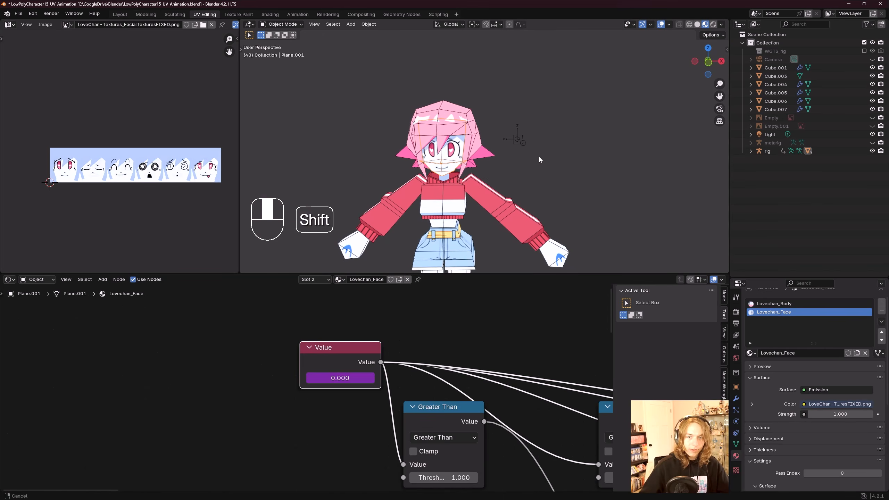
{"action": "left_click", "coordinate": [525, 146], "text": "shift"}
{"action": "key", "text": "ctrl+Tab"}
{"action": "key", "text": "g"}
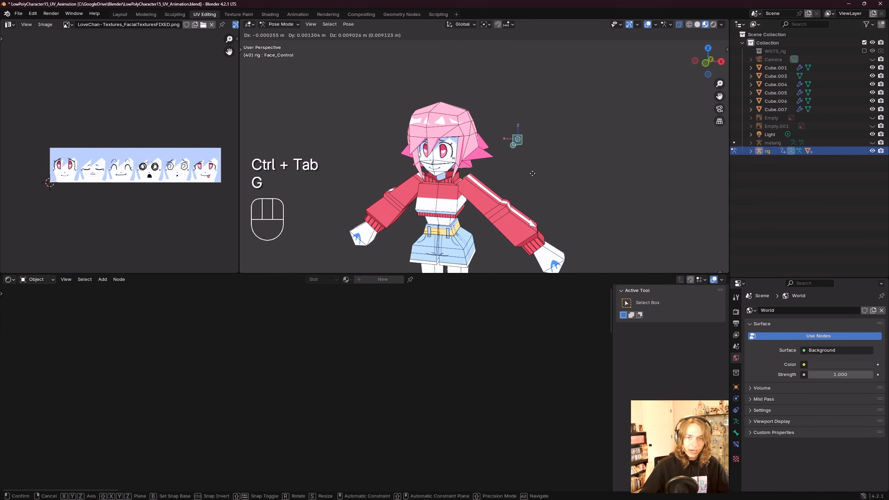
{"action": "key", "text": "z"}
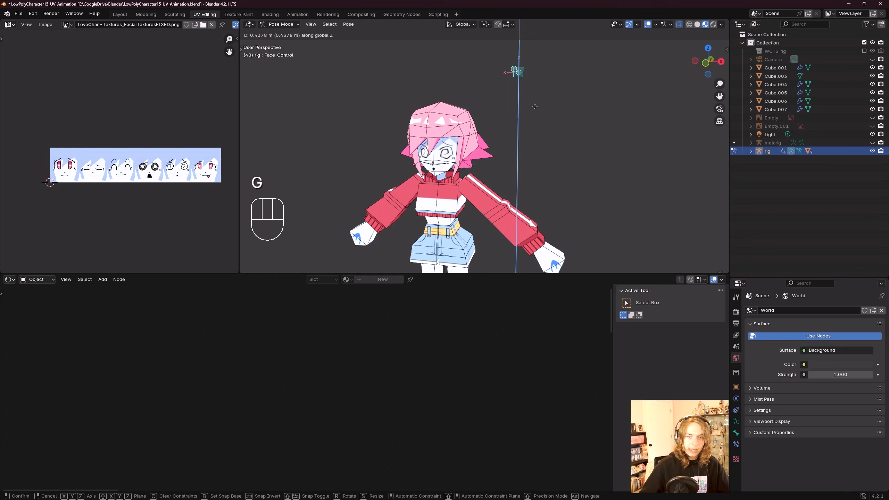
{"action": "left_click", "coordinate": [534, 84]}
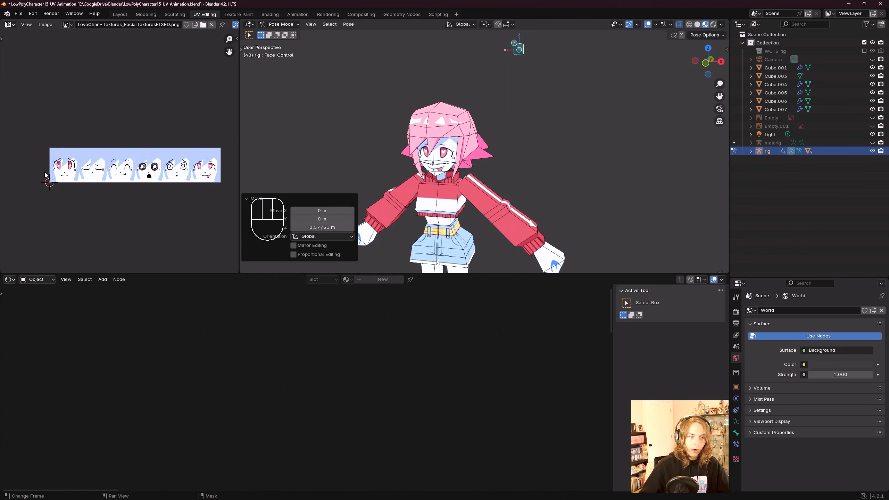
{"action": "key", "text": "alt+g"}
Step: Move the bone along Z once more, reset its location, and save the file
{"action": "key", "text": "g"}
{"action": "key", "text": "z"}
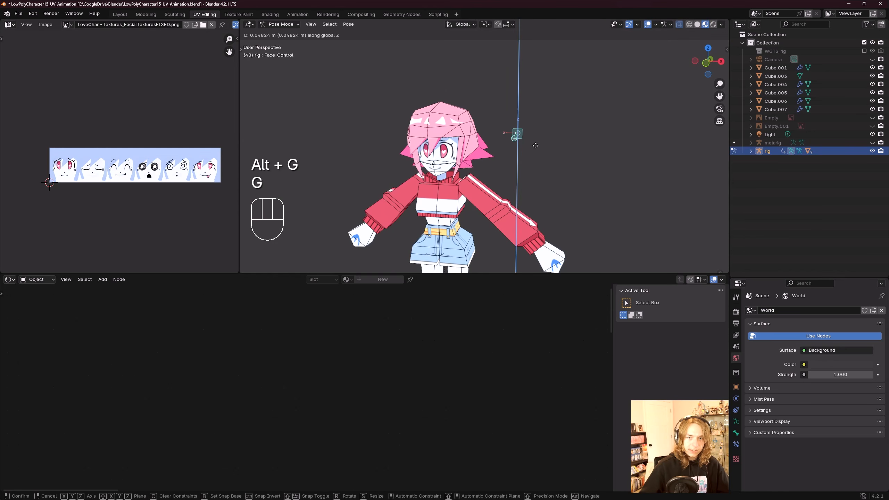
{"action": "left_click", "coordinate": [543, 65]}
{"action": "key", "text": "alt+g"}
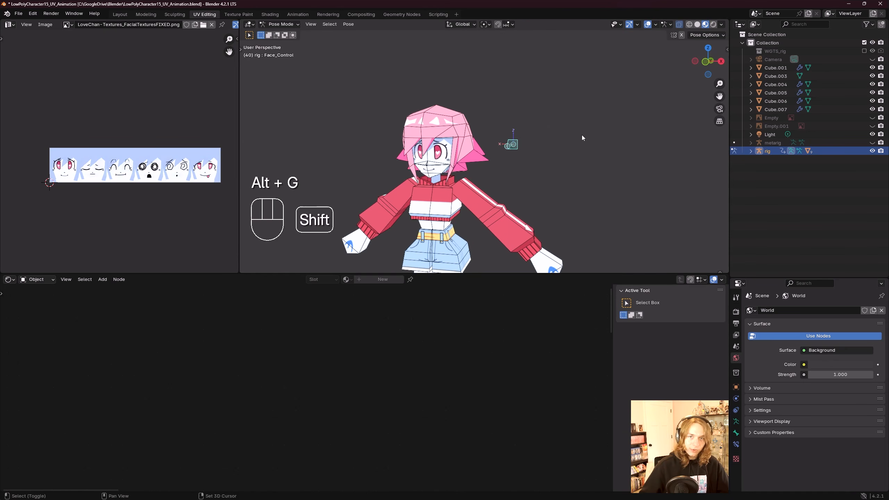
{"action": "key", "text": "ctrl+s"}
Step: Move Face_Control freely and along Z again, resetting its location after each test
{"action": "middle_click_drag", "start_coordinate": [569, 136], "coordinate": [554, 126]}
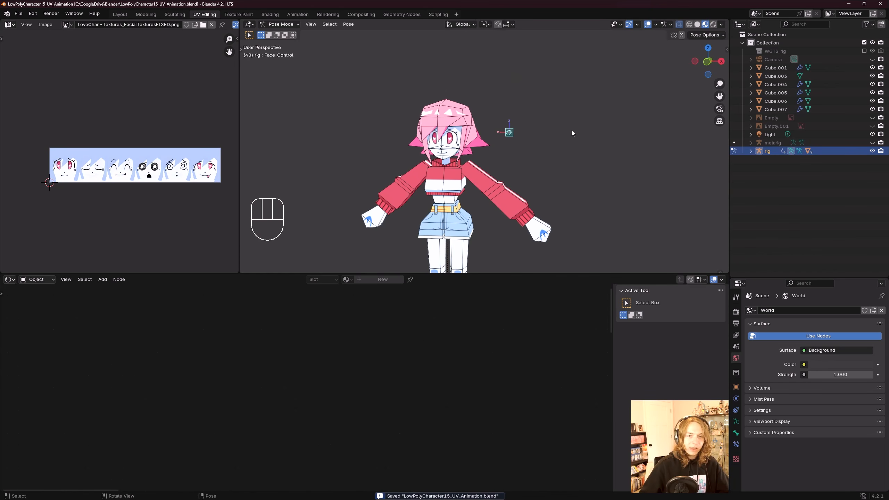
{"action": "key", "text": "g"}
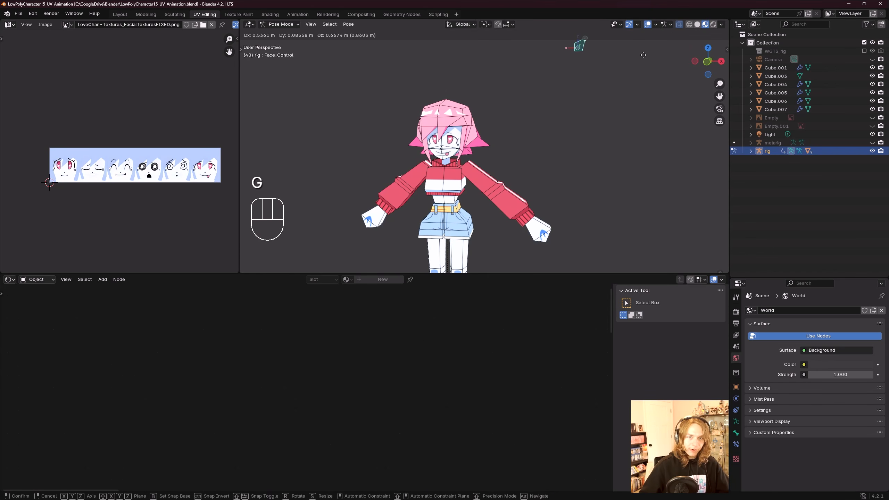
{"action": "left_click", "coordinate": [606, 135]}
{"action": "key", "text": "alt+g"}
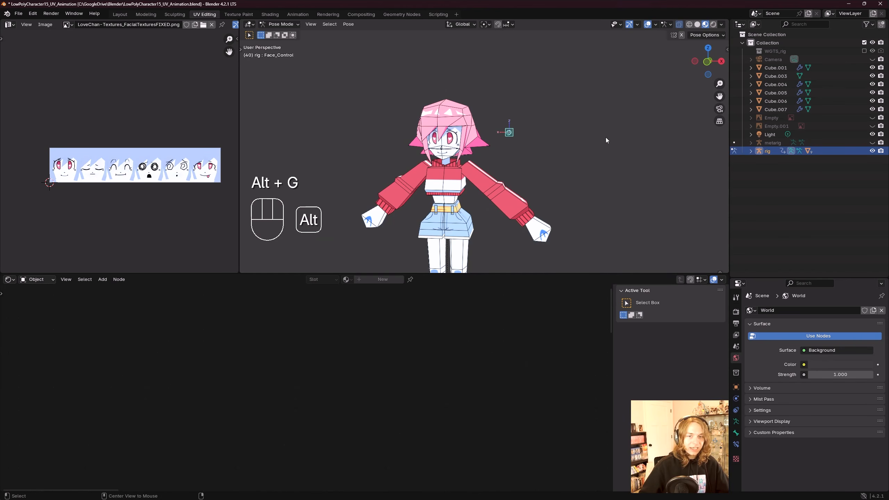
{"action": "middle_click_drag", "start_coordinate": [606, 138], "coordinate": [593, 137]}
{"action": "key", "text": "g"}
{"action": "key", "text": "z"}
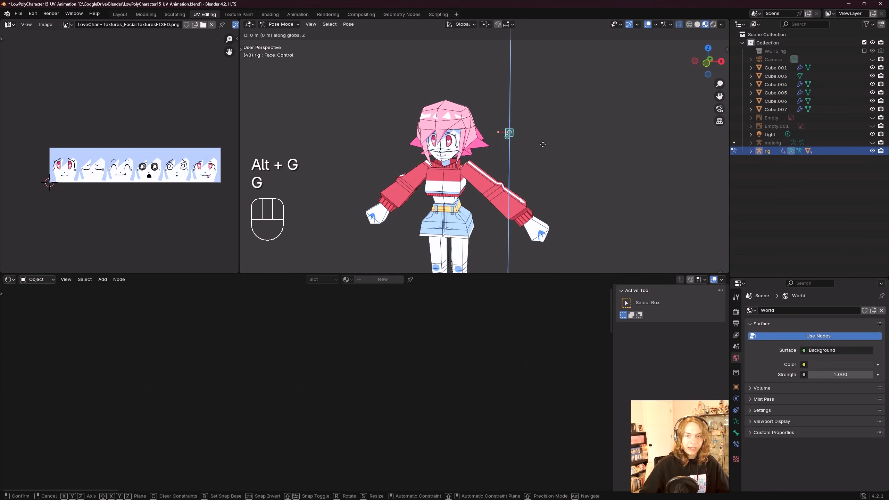
{"action": "left_click", "coordinate": [544, 99]}
{"action": "key", "text": "alt+g"}
{"action": "mouse_move", "coordinate": [544, 152]}
{"action": "middle_mouse_down"}
{"action": "mouse_move", "coordinate": [552, 167]}
{"action": "mouse_move", "coordinate": [552, 146]}
{"action": "middle_mouse_up"}
{"action": "scroll", "coordinate": [551, 165], "scroll_direction": "up", "scroll_amount": 3}
{"action": "scroll", "coordinate": [552, 144], "scroll_direction": "down", "scroll_amount": 1}
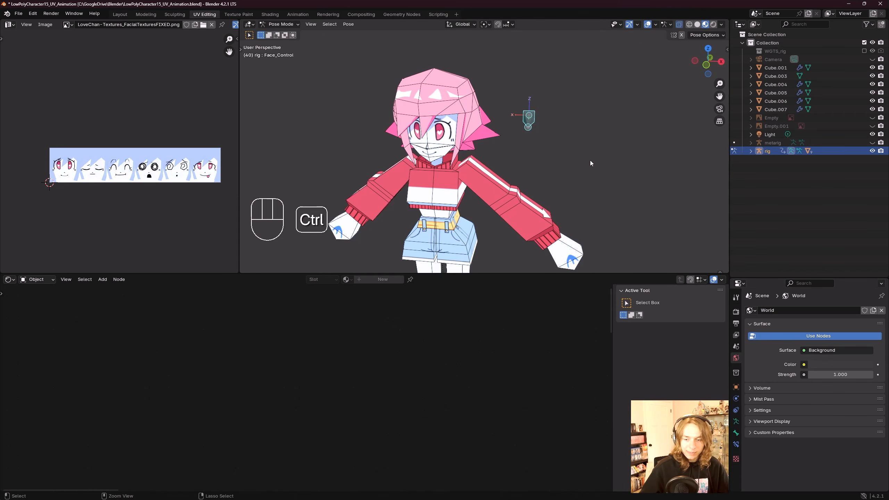
Step: Reselect the Face_Control bone in Pose Mode and add a Limit Location bone constraint to it
{"action": "key", "text": "ctrl+Tab"}
{"action": "left_click", "coordinate": [530, 119]}
{"action": "key", "text": "ctrl+Tab"}
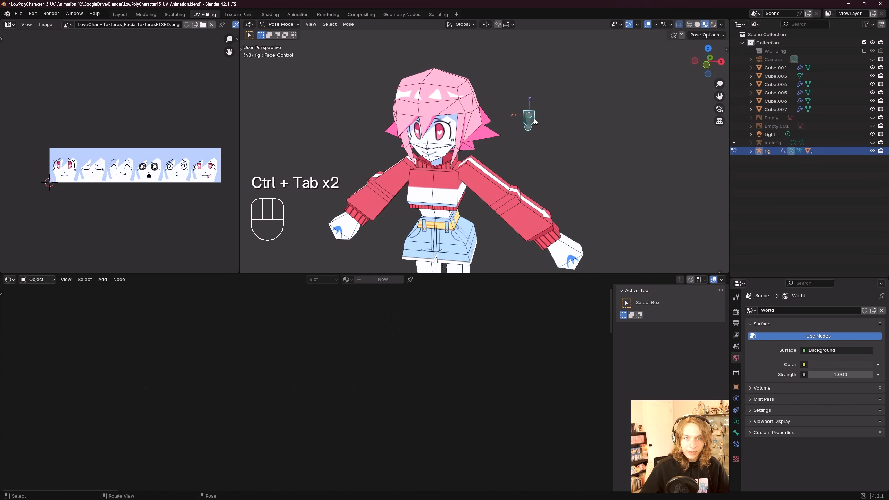
{"action": "middle_click_drag", "start_coordinate": [593, 150], "coordinate": [543, 132]}
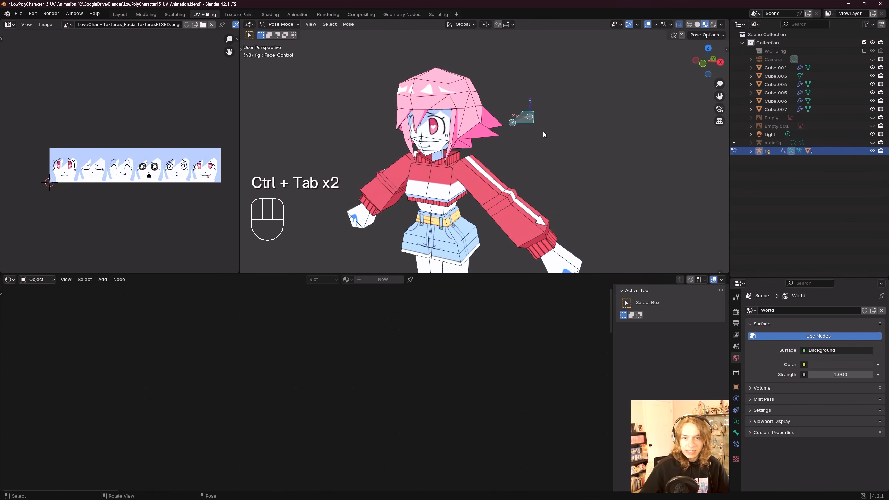
{"action": "left_click", "coordinate": [735, 444]}
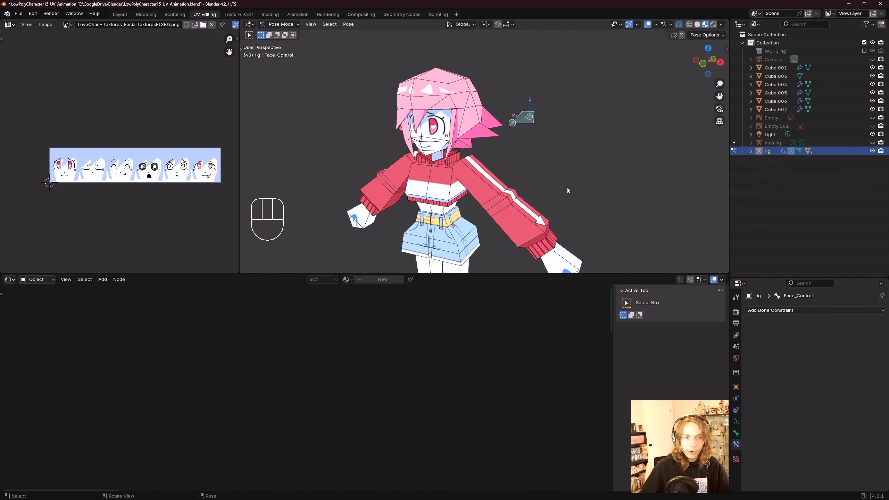
{"action": "left_click", "coordinate": [796, 310]}
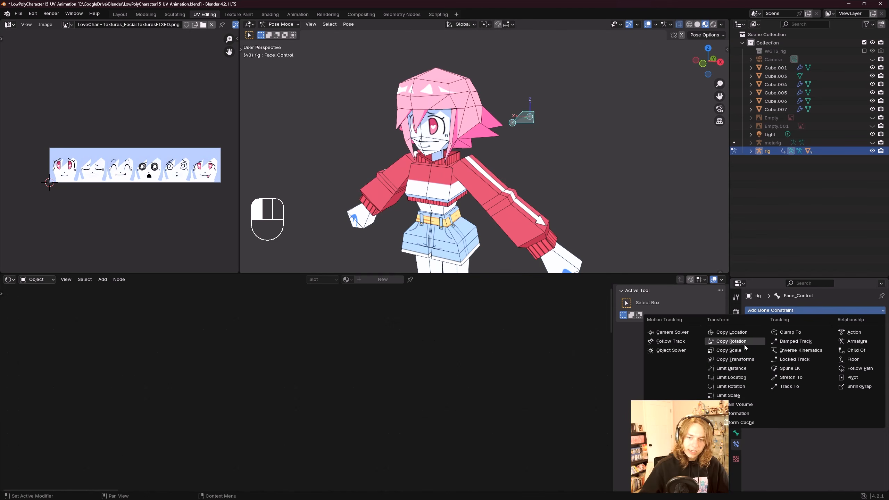
{"action": "left_click", "coordinate": [737, 378]}
{"action": "key", "text": "ctrl+z"}
{"action": "key", "text": "ctrl+z"}
{"action": "key", "text": "ctrl+z"}
{"action": "key", "text": "ctrl+z"}
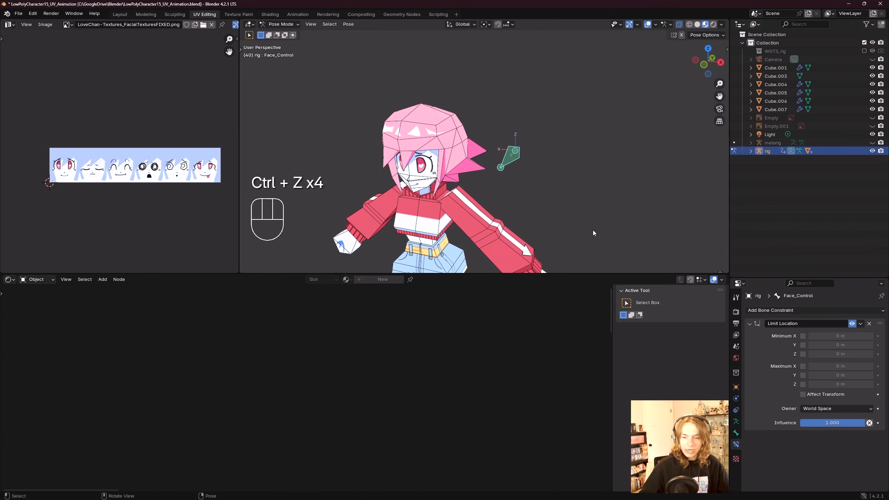
Step: Enable the minimum and maximum X and Y limits at 0 m in the Limit Location constraint
{"action": "left_click", "coordinate": [802, 336]}
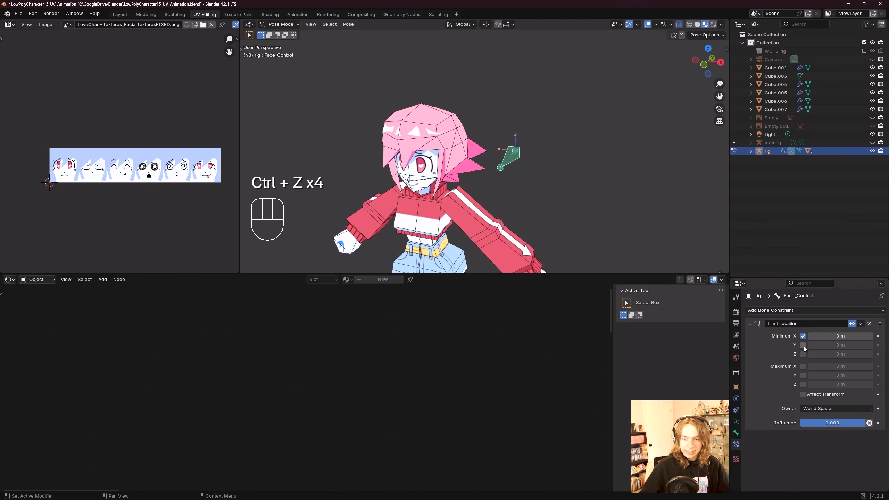
{"action": "left_click", "coordinate": [802, 345]}
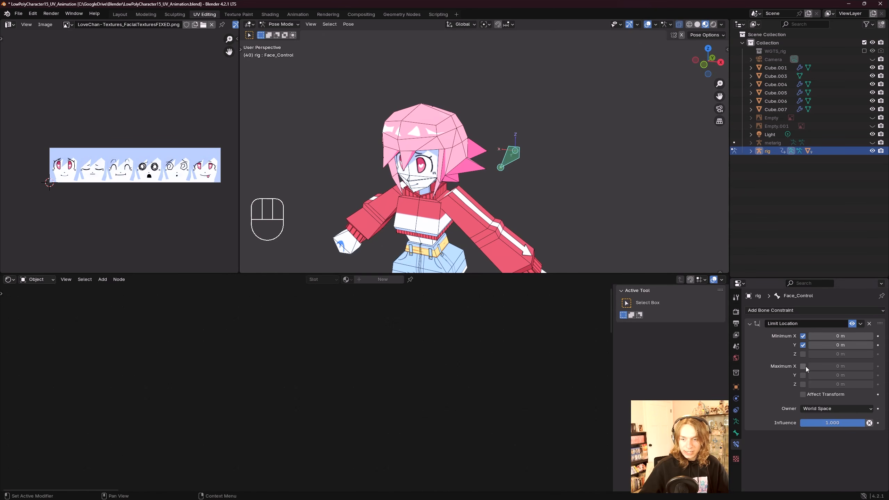
{"action": "left_click", "coordinate": [802, 366]}
{"action": "left_click", "coordinate": [803, 376]}
{"action": "middle_click_drag", "start_coordinate": [569, 252], "coordinate": [560, 188]}
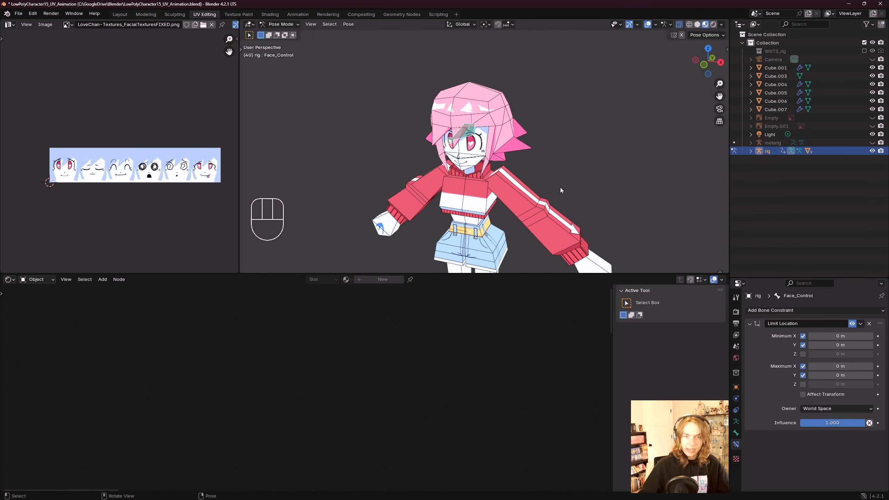
{"action": "scroll", "coordinate": [535, 148], "scroll_direction": "up", "scroll_amount": 3}
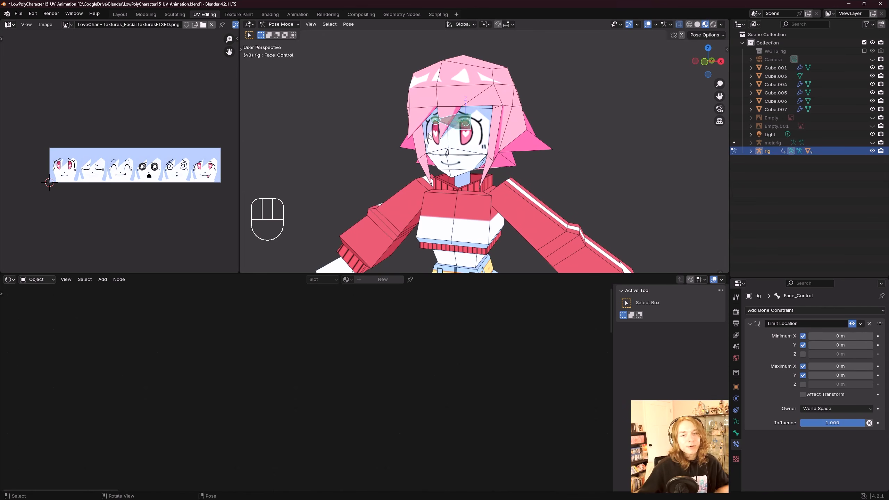
Step: Set the Limit Location constraint's owner space to Local Space
{"action": "middle_click_drag", "start_coordinate": [429, 137], "coordinate": [490, 124]}
{"action": "middle_click_drag", "start_coordinate": [554, 160], "coordinate": [554, 165]}
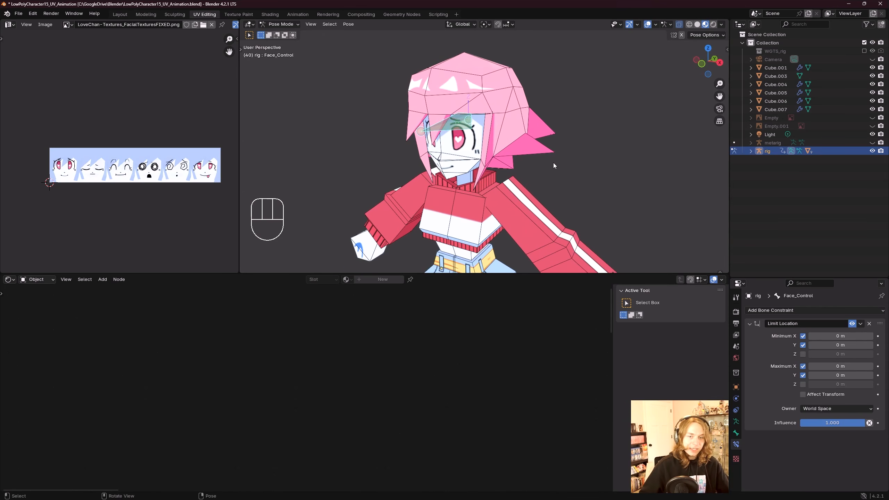
{"action": "scroll", "coordinate": [553, 163], "scroll_direction": "down", "scroll_amount": 1}
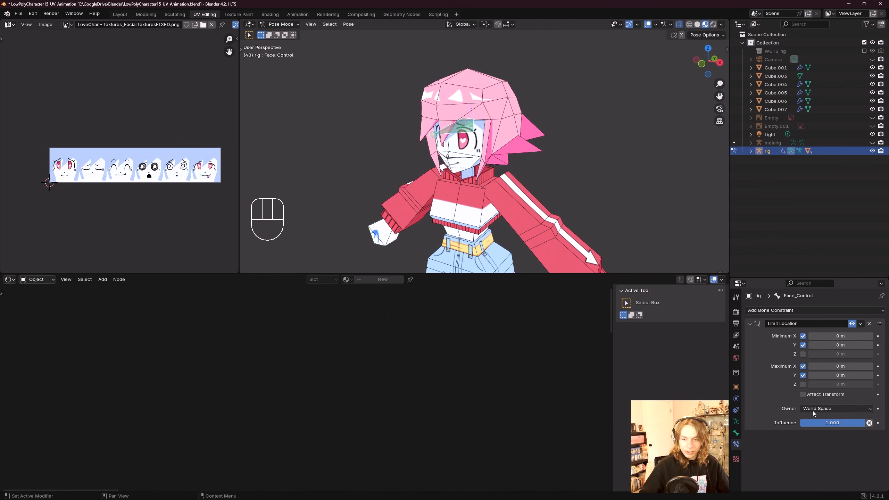
{"action": "left_click_drag", "start_coordinate": [812, 411], "coordinate": [831, 461]}
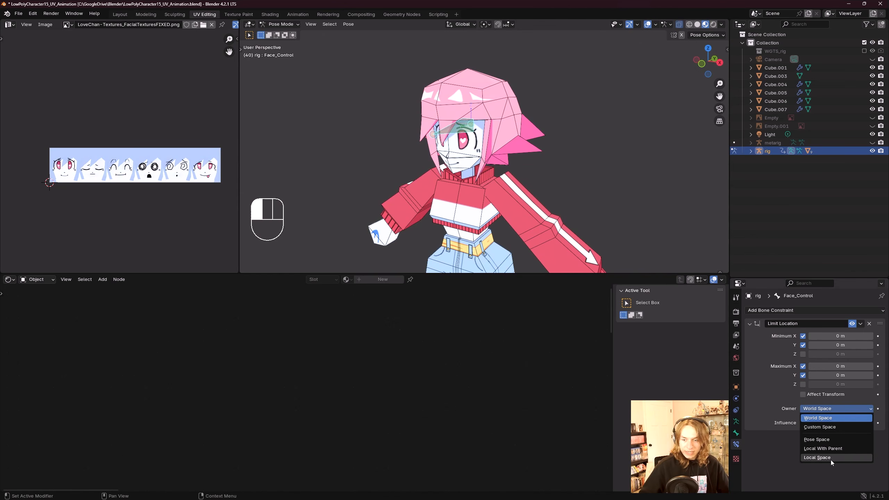
{"action": "left_click", "coordinate": [830, 459]}
{"action": "left_click", "coordinate": [821, 408]}
{"action": "left_click", "coordinate": [827, 458]}
Step: Test moving Face_Control freely and along Z, undoing and resetting its location
{"action": "mouse_move", "coordinate": [489, 177]}
{"action": "middle_mouse_down", "text": "shift"}
{"action": "mouse_move", "coordinate": [471, 195]}
{"action": "mouse_move", "coordinate": [485, 189]}
{"action": "middle_mouse_up", "text": "shift"}
{"action": "middle_click_drag", "start_coordinate": [593, 198], "coordinate": [591, 211], "text": "shift"}
{"action": "scroll", "coordinate": [591, 211], "scroll_direction": "down", "scroll_amount": 2}
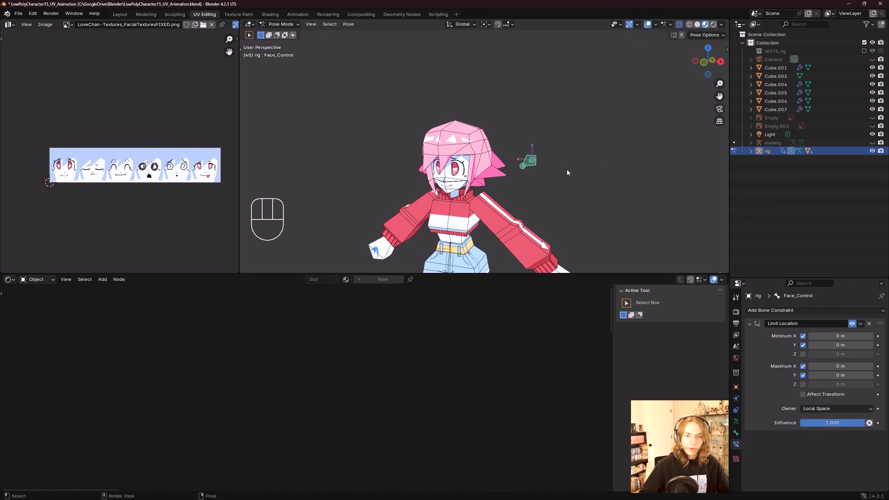
{"action": "middle_click_drag", "start_coordinate": [566, 169], "coordinate": [541, 164]}
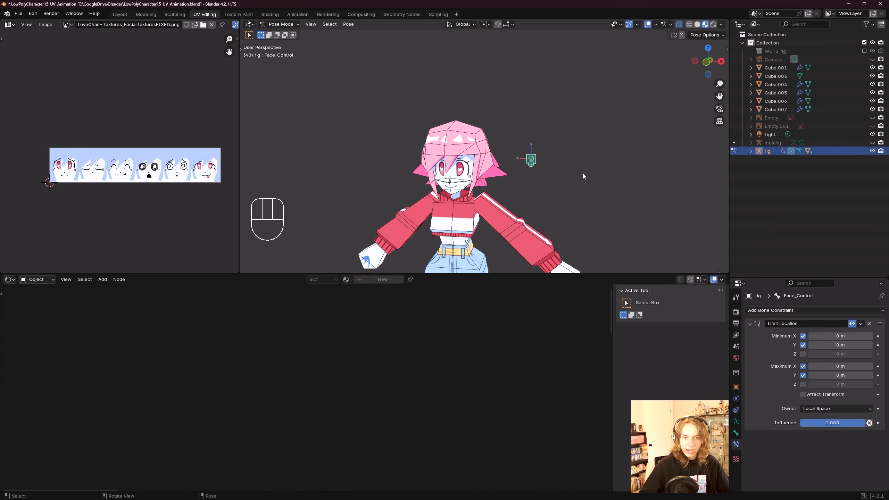
{"action": "key", "text": "g"}
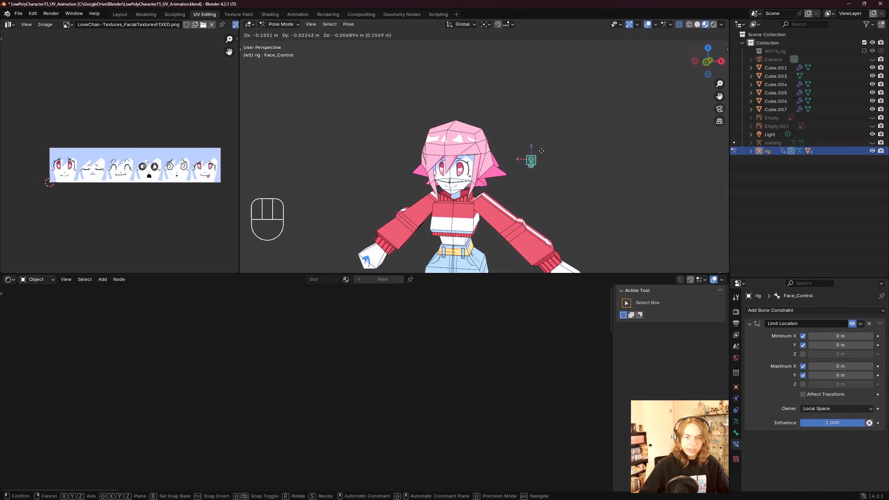
{"action": "key", "text": "alt+g"}
{"action": "scroll", "coordinate": [572, 177], "scroll_direction": "down", "scroll_amount": 2}
{"action": "key", "text": "g"}
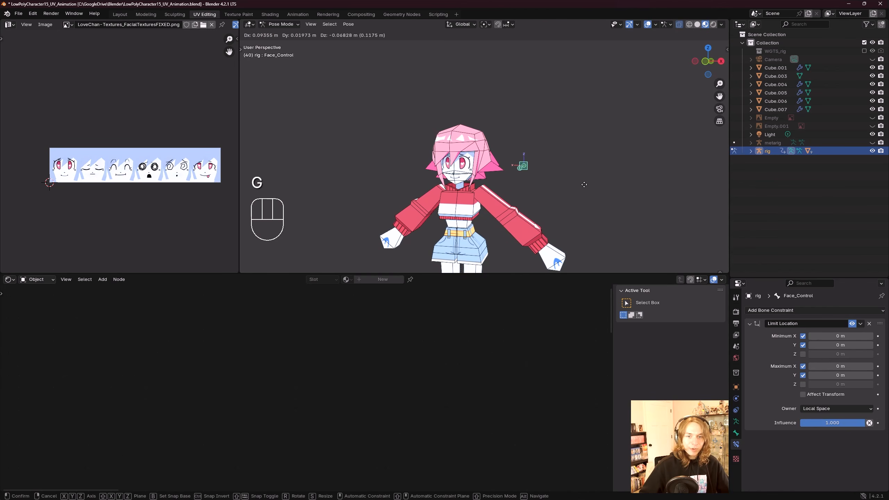
{"action": "key", "text": "ctrl+z"}
{"action": "key", "text": "g"}
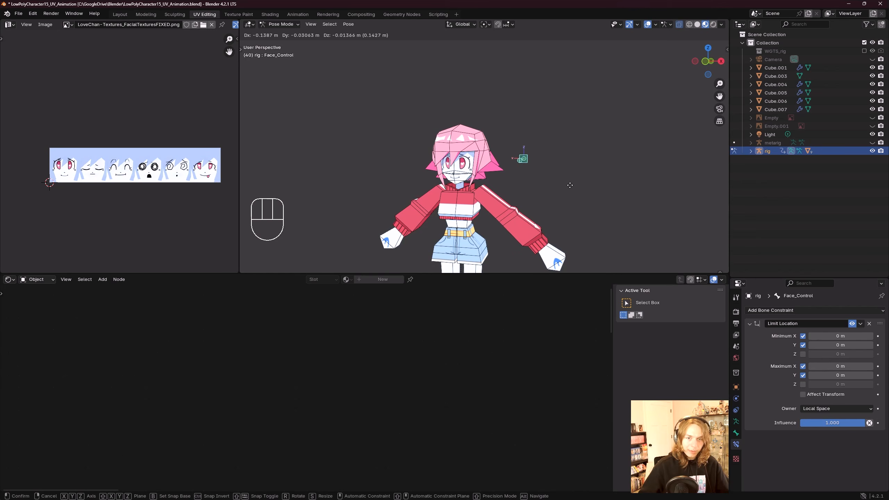
{"action": "left_click", "coordinate": [573, 247]}
{"action": "key", "text": "alt+g"}
{"action": "scroll", "coordinate": [564, 200], "scroll_direction": "up", "scroll_amount": 2}
{"action": "middle_click_drag", "start_coordinate": [564, 199], "coordinate": [573, 168], "text": "shift"}
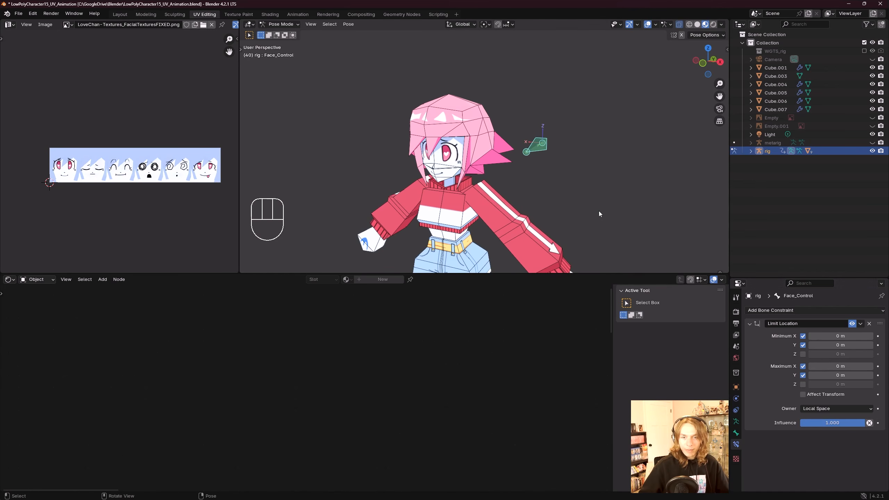
{"action": "middle_click_drag", "start_coordinate": [564, 161], "coordinate": [566, 164]}
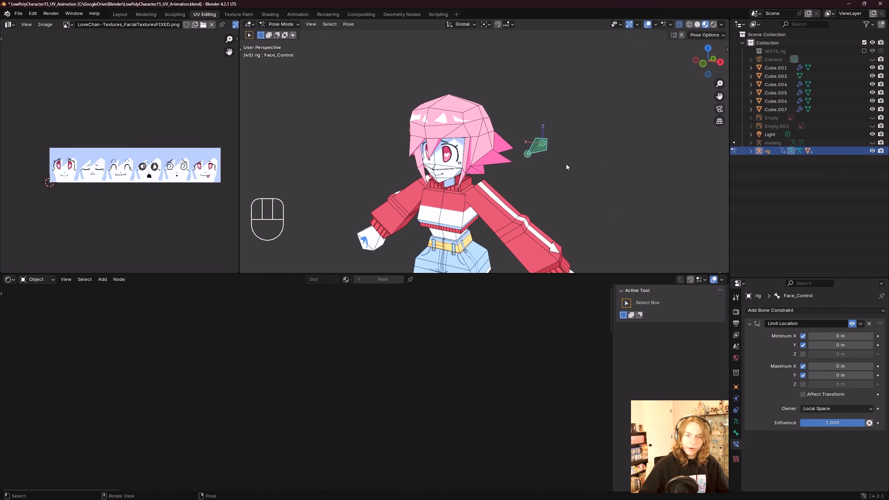
Step: Move Face_Control up to the chosen top position and copy its Z move distance of 0.579224 m
{"action": "middle_click_drag", "start_coordinate": [224, 162], "coordinate": [174, 162]}
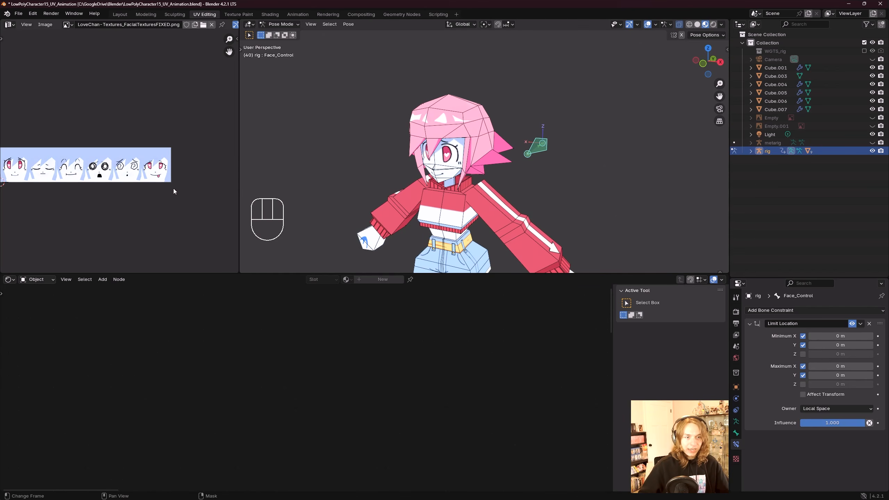
{"action": "middle_click_drag", "start_coordinate": [715, 227], "coordinate": [611, 155]}
{"action": "key", "text": "g"}
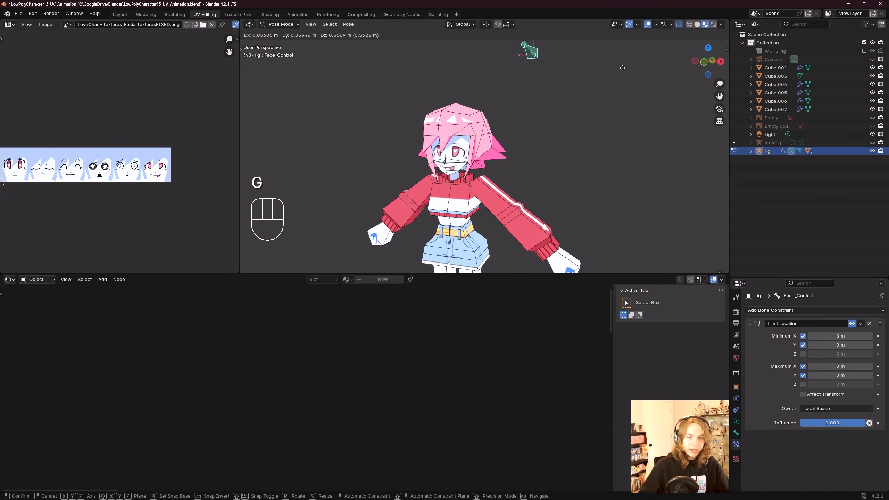
{"action": "left_click", "coordinate": [534, 115]}
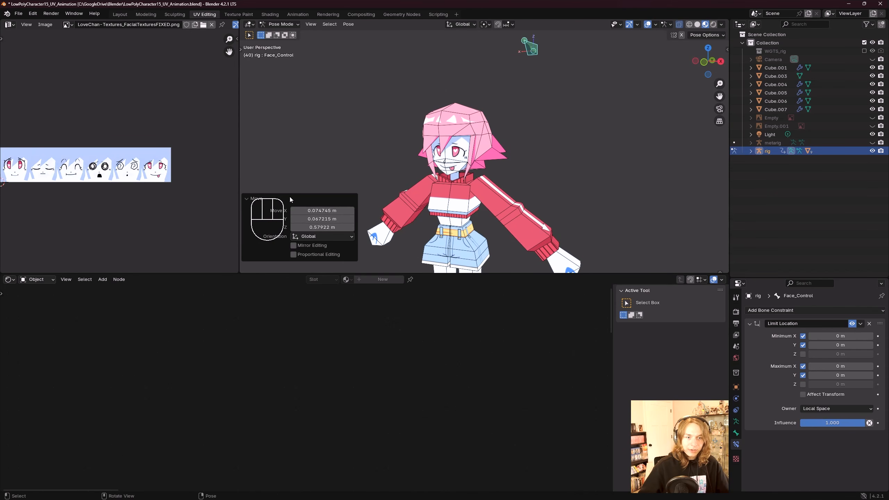
{"action": "left_click", "coordinate": [297, 228]}
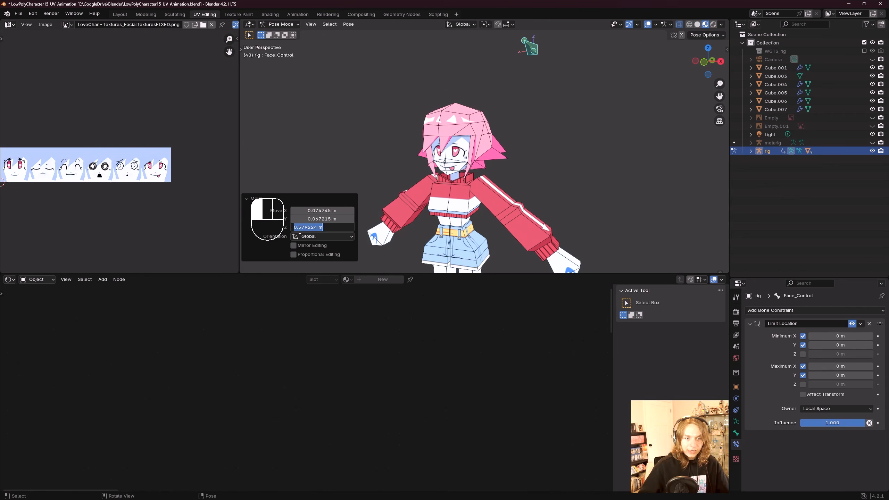
{"action": "left_click", "coordinate": [287, 232]}
{"action": "left_click", "coordinate": [327, 228]}
{"action": "key", "text": "ctrl+c"}
Step: Enable the maximum Z limit with the pasted 0.579224 m and the minimum Z limit at 0 m
{"action": "left_click", "coordinate": [365, 240]}
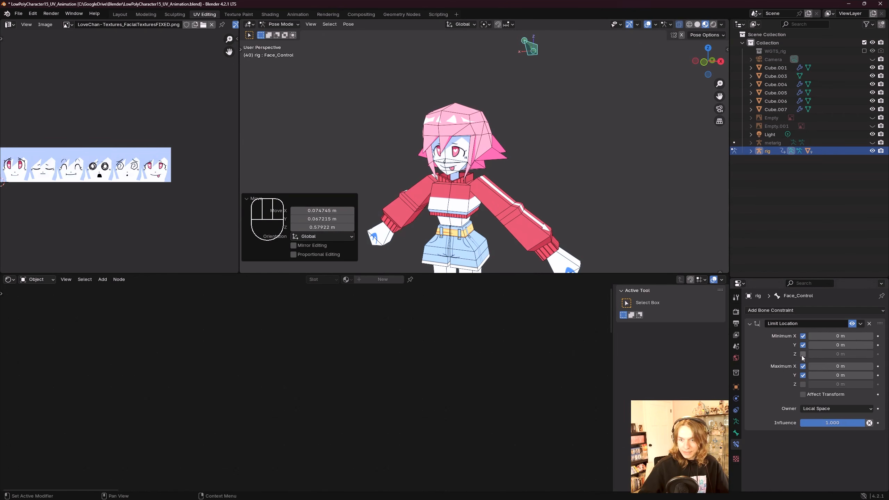
{"action": "left_click", "coordinate": [803, 385]}
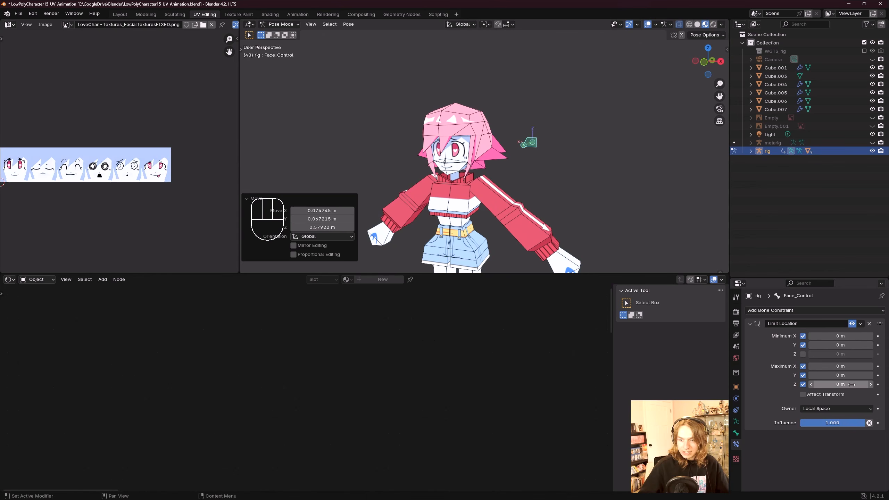
{"action": "key", "text": "ctrl+v"}
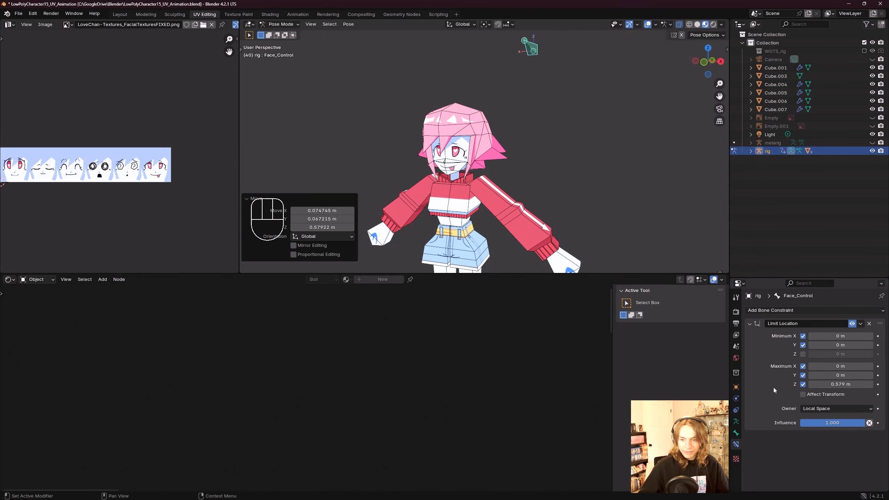
{"action": "left_click", "coordinate": [803, 354]}
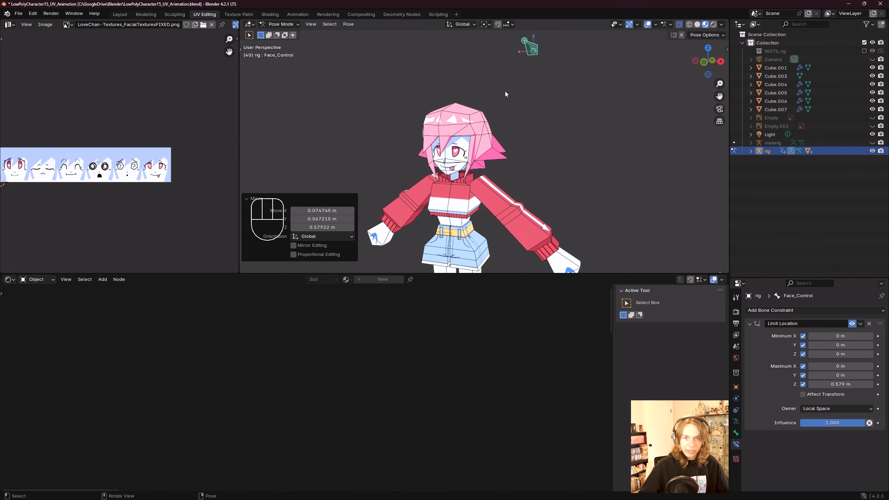
Step: Test moving Face_Control to check the new Z limits
{"action": "middle_click_drag", "start_coordinate": [505, 91], "coordinate": [560, 153]}
{"action": "key", "text": "g"}
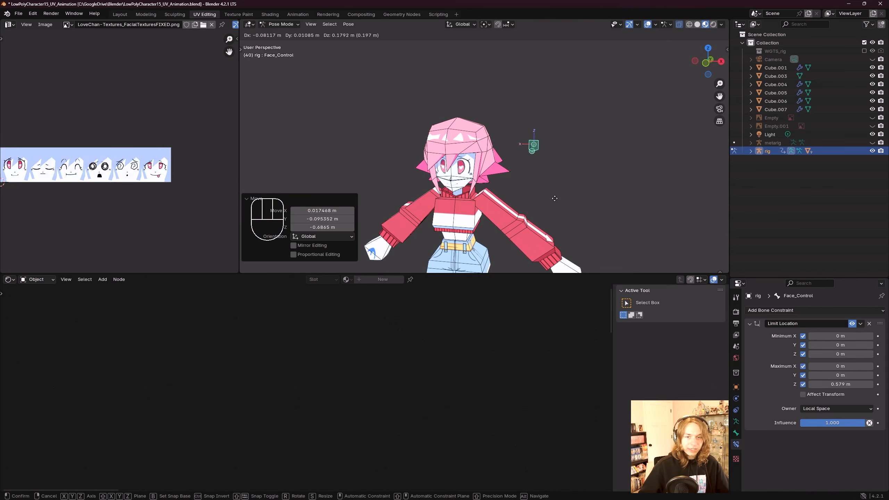
{"action": "left_click", "coordinate": [560, 91]}
{"action": "key", "text": "g"}
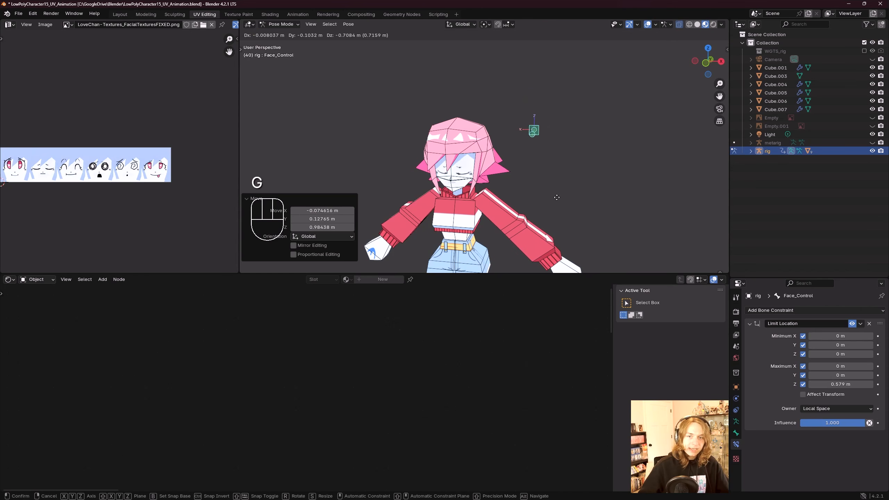
Step: Set Face_Control's bone color to 05 - Theme Color Set in the bone properties
{"action": "left_click", "coordinate": [735, 433]}
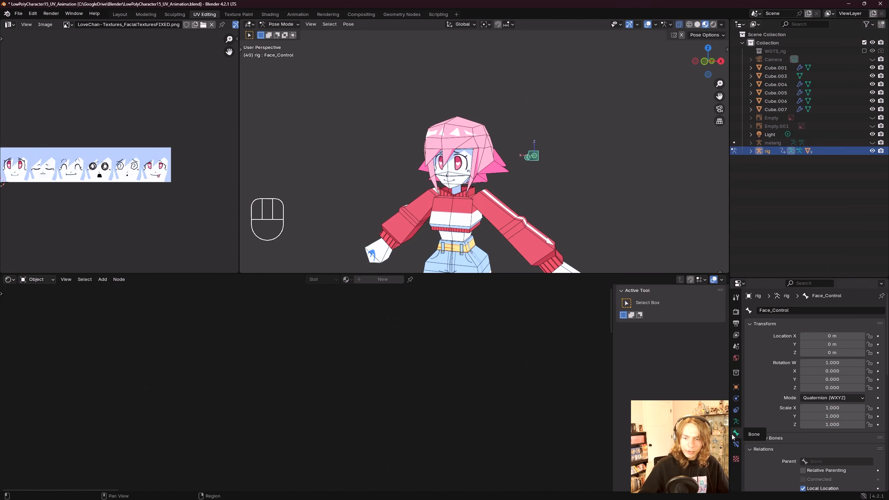
{"action": "scroll", "coordinate": [773, 438], "scroll_direction": "down", "scroll_amount": 11}
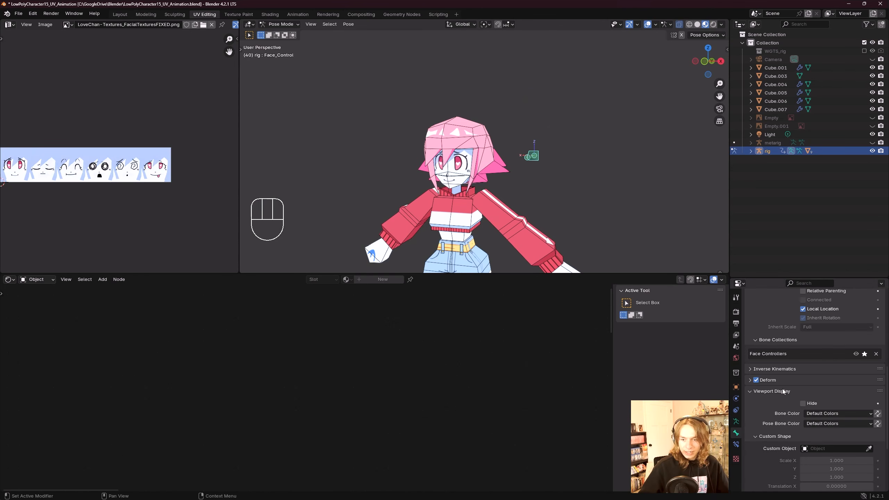
{"action": "scroll", "coordinate": [783, 405], "scroll_direction": "down", "scroll_amount": 2}
{"action": "left_click", "coordinate": [823, 380]}
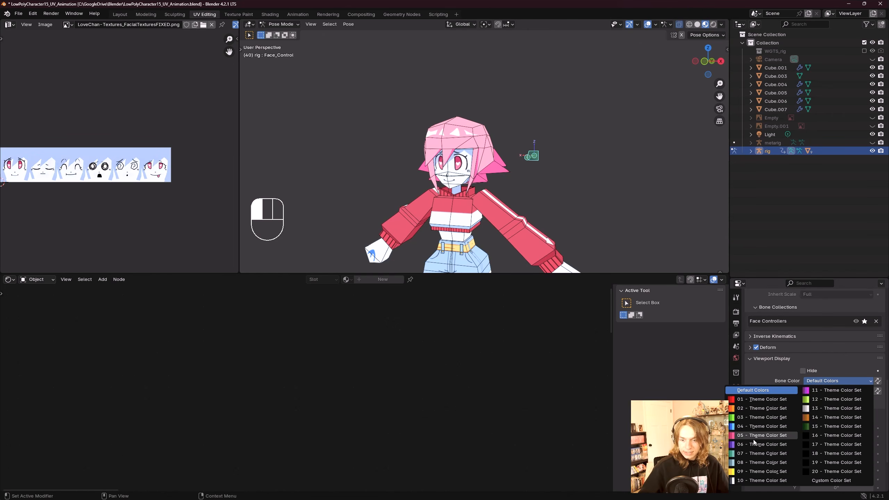
{"action": "left_click", "coordinate": [762, 444]}
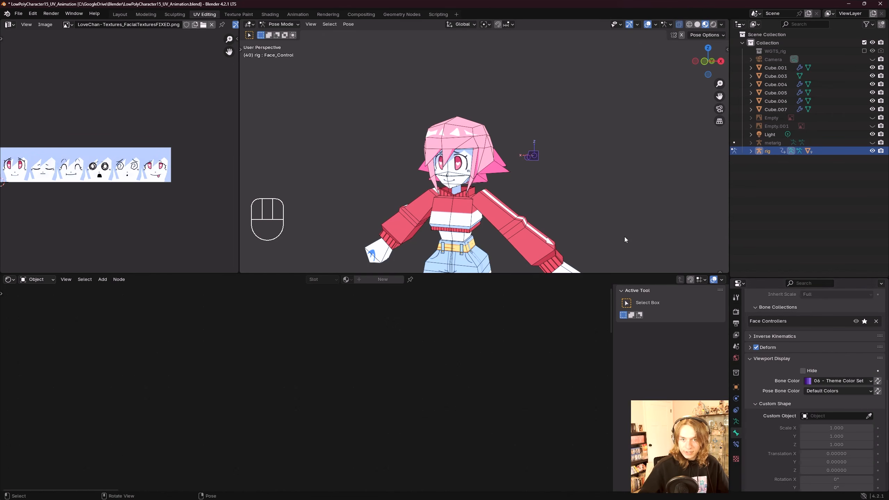
{"action": "left_click", "coordinate": [816, 382]}
{"action": "left_click", "coordinate": [777, 435]}
Step: Move Face_Control around again within its limits and reset its location
{"action": "middle_click_drag", "start_coordinate": [623, 248], "coordinate": [568, 190]}
{"action": "scroll", "coordinate": [574, 218], "scroll_direction": "up", "scroll_amount": 2}
{"action": "scroll", "coordinate": [532, 154], "scroll_direction": "down", "scroll_amount": 5}
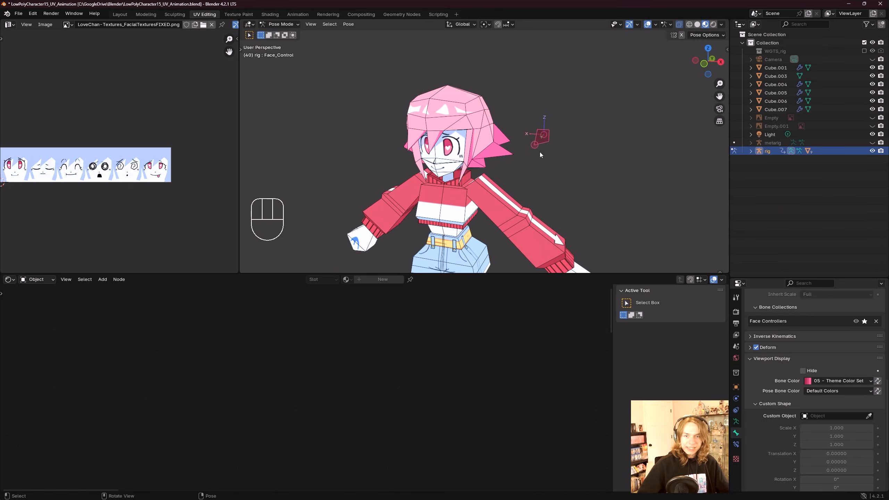
{"action": "key", "text": "g"}
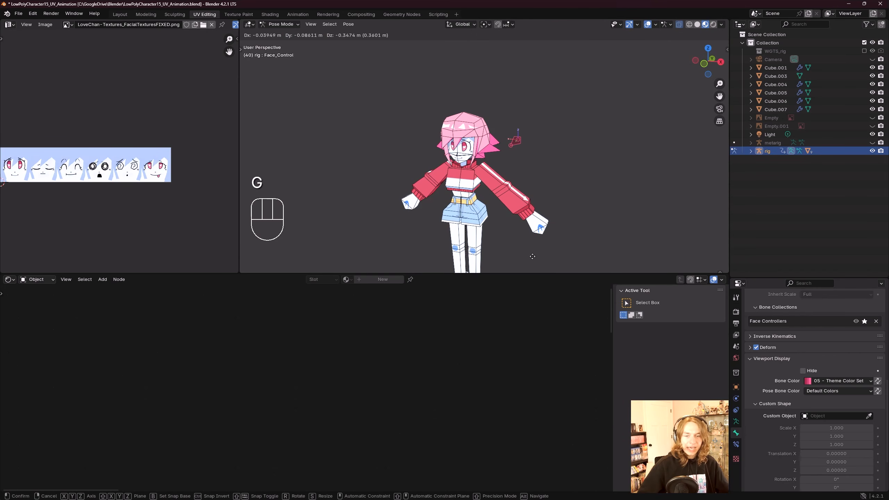
{"action": "left_click", "coordinate": [535, 161]}
{"action": "middle_click_drag", "start_coordinate": [535, 161], "coordinate": [521, 148]}
{"action": "key", "text": "g"}
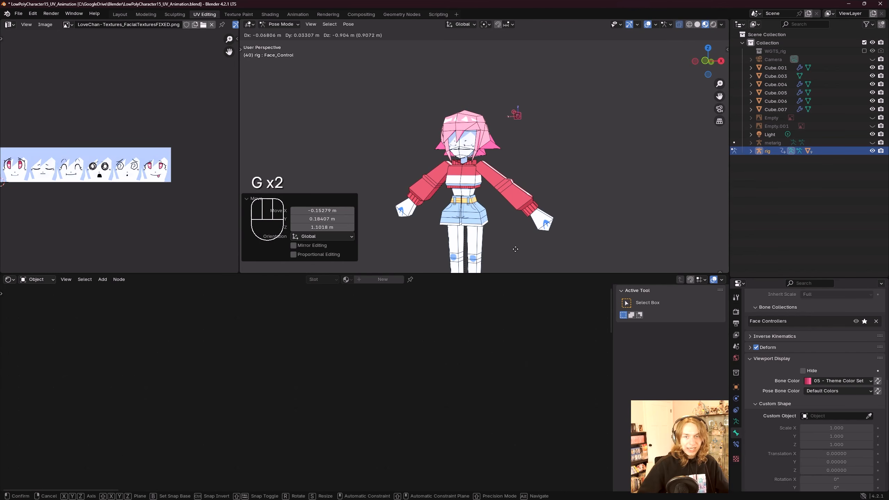
{"action": "left_click", "coordinate": [520, 57]}
{"action": "scroll", "coordinate": [514, 168], "scroll_direction": "up", "scroll_amount": 4}
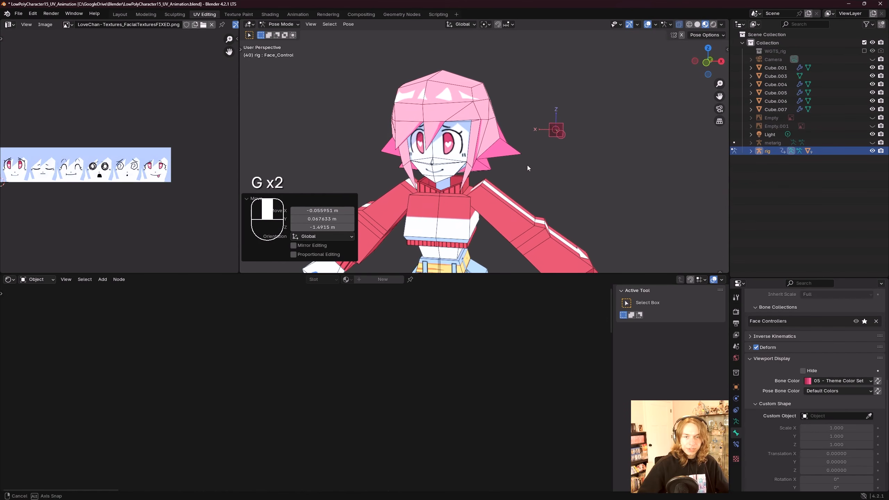
{"action": "middle_click_drag", "start_coordinate": [510, 163], "coordinate": [435, 147], "text": "shift"}
{"action": "scroll", "coordinate": [509, 143], "scroll_direction": "down", "scroll_amount": 2}
{"action": "scroll", "coordinate": [510, 143], "scroll_direction": "up", "scroll_amount": 2}
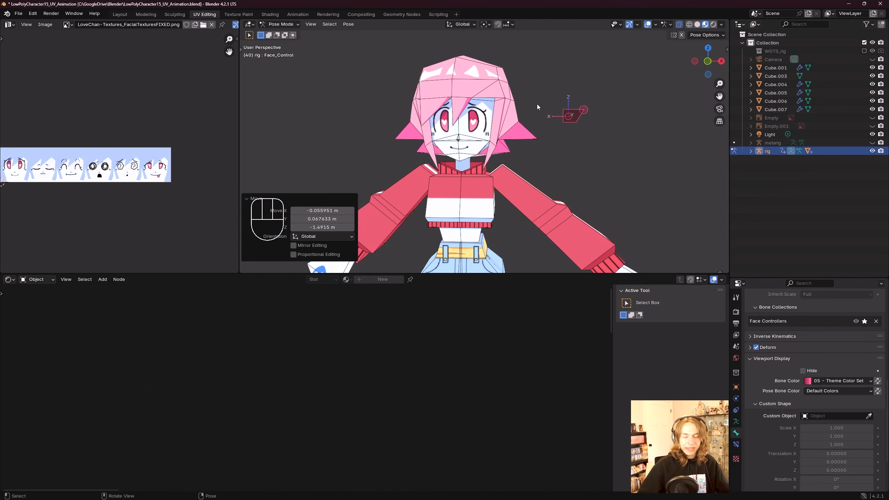
{"action": "key", "text": "g"}
{"action": "left_click", "coordinate": [551, 119]}
{"action": "key", "text": "alt+g"}
Step: Save the file
{"action": "scroll", "coordinate": [570, 140], "scroll_direction": "down", "scroll_amount": 1}
{"action": "middle_click_drag", "start_coordinate": [574, 140], "coordinate": [561, 151]}
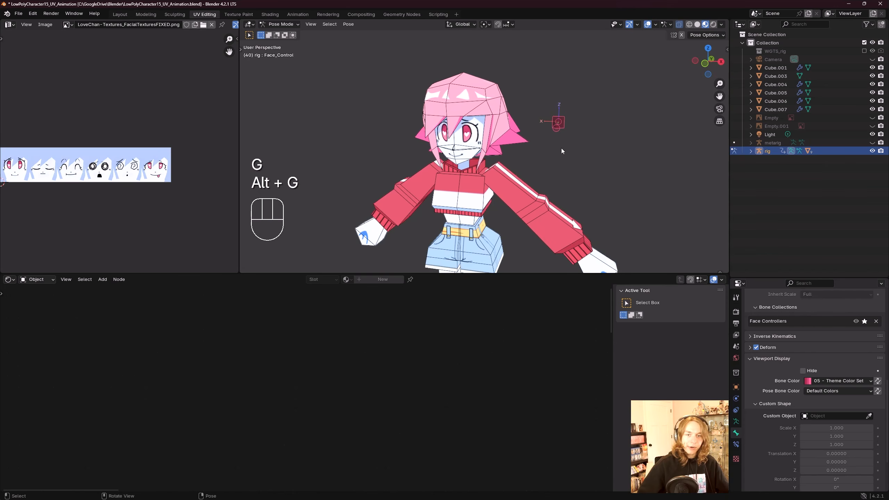
{"action": "scroll", "coordinate": [561, 151], "scroll_direction": "down", "scroll_amount": 1}
{"action": "key", "text": "ctrl+s"}
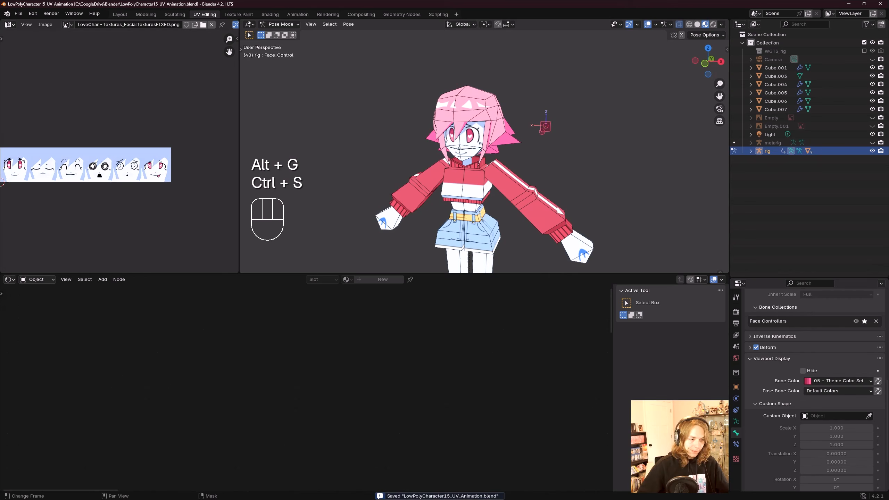
{"action": "middle_click_drag", "start_coordinate": [516, 75], "coordinate": [491, 72], "text": "shift"}
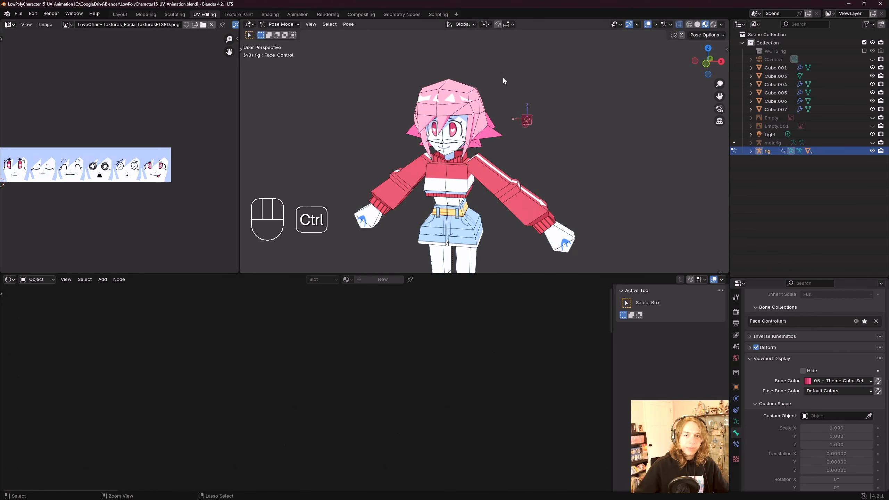
{"action": "key", "text": "ctrl+s"}
Step: Return to Object Mode and select the face plane
{"action": "left_click", "coordinate": [289, 25]}
{"action": "left_click", "coordinate": [290, 34]}
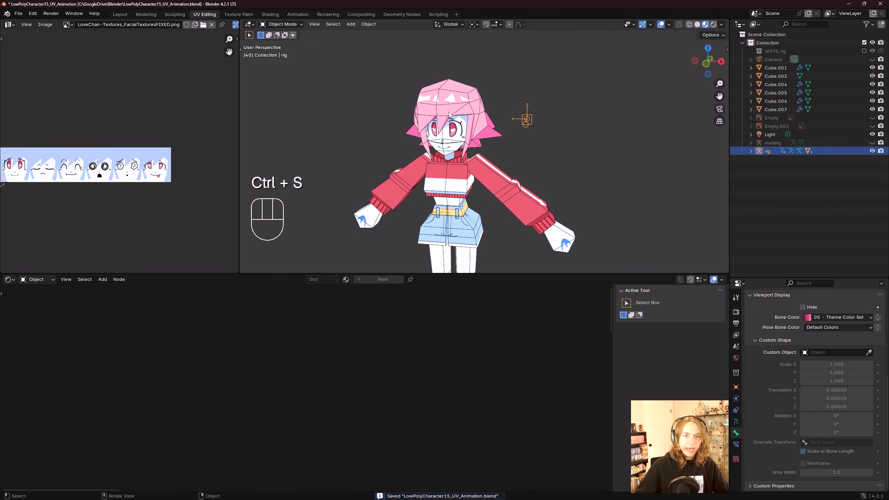
{"action": "scroll", "coordinate": [449, 112], "scroll_direction": "up", "scroll_amount": 4}
{"action": "left_click", "coordinate": [442, 115]}
{"action": "middle_click_drag", "start_coordinate": [442, 115], "coordinate": [452, 106], "text": "shift"}
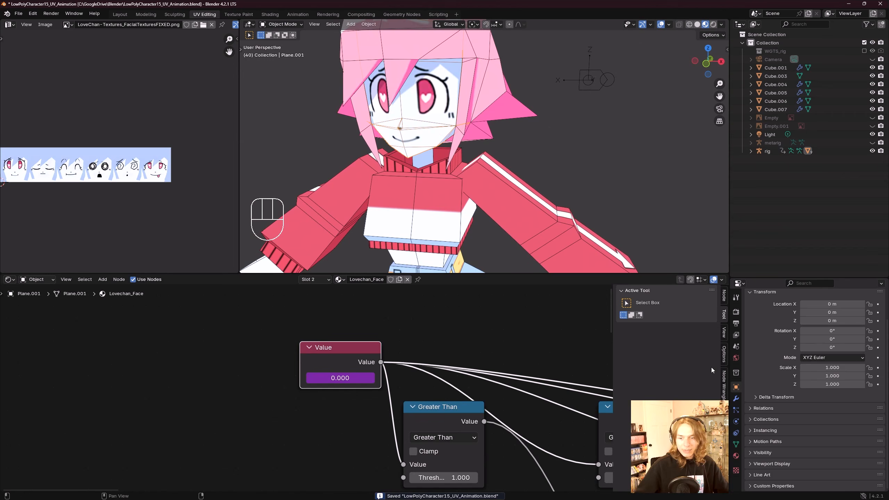
Step: Open the face plane's material properties for Lovechan_Face
{"action": "left_click", "coordinate": [737, 456]}
{"action": "scroll", "coordinate": [783, 426], "scroll_direction": "up", "scroll_amount": 2}
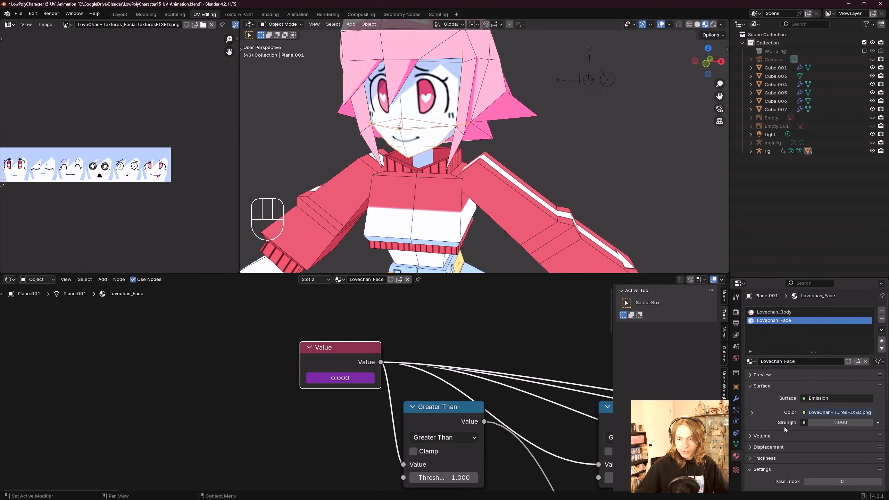
{"action": "scroll", "coordinate": [544, 129], "scroll_direction": "down", "scroll_amount": 5}
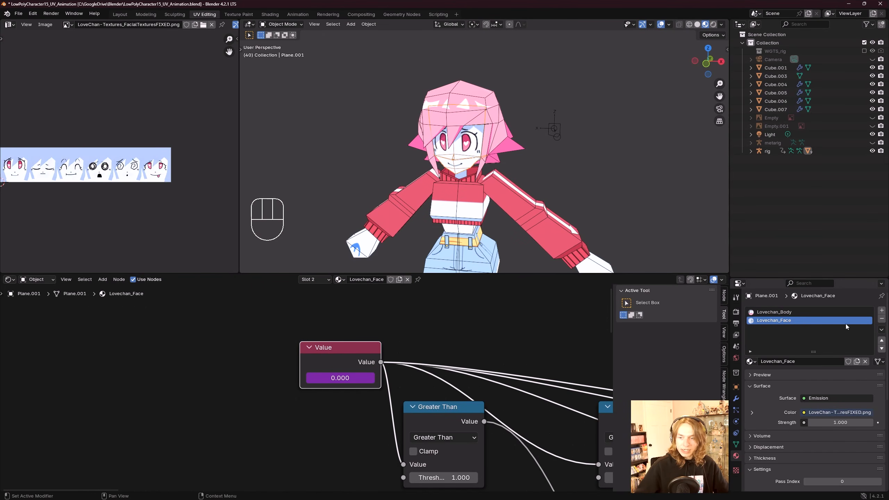
Step: Add a new material slot with a copy of Lovechan_Face renamed Lovechan_Mouth, and save the file
{"action": "left_click", "coordinate": [881, 310]}
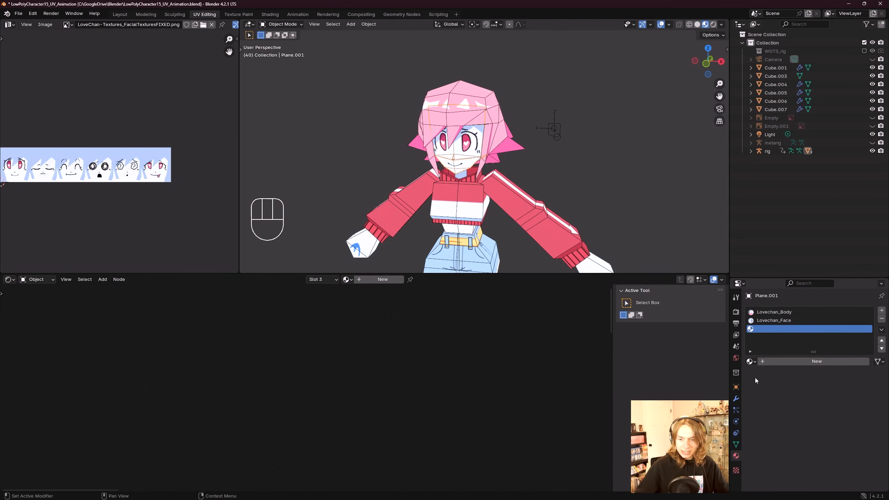
{"action": "left_click", "coordinate": [749, 361]}
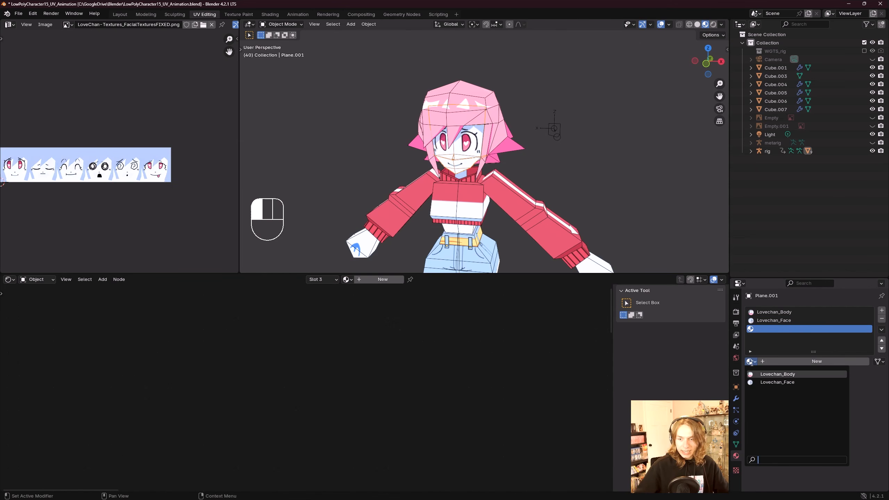
{"action": "left_click", "coordinate": [777, 383]}
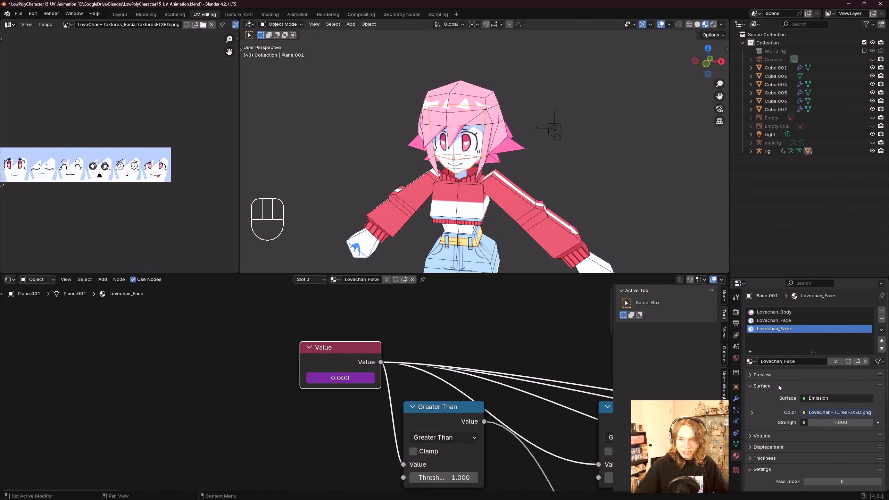
{"action": "left_click", "coordinate": [856, 361]}
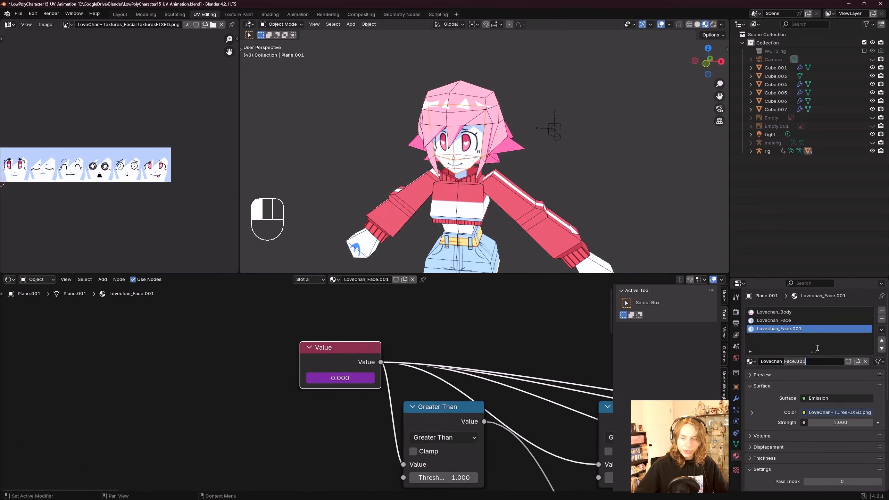
{"action": "type", "text": "Mouth"}
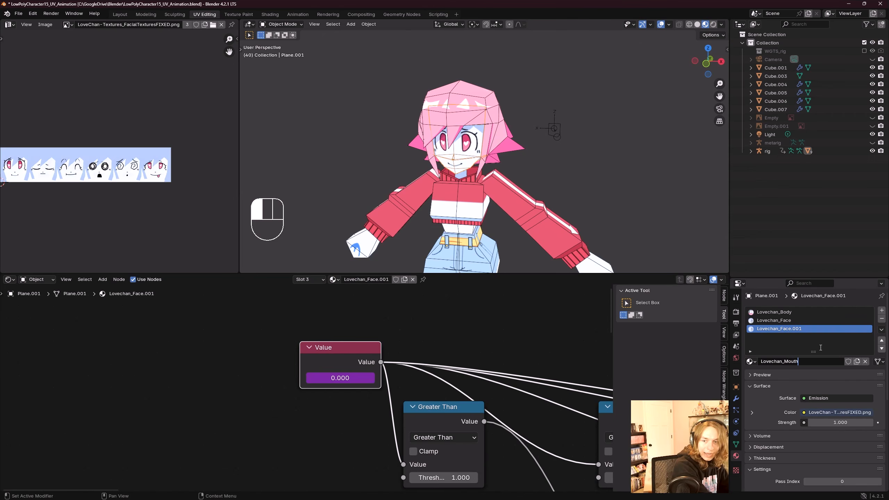
{"action": "key", "text": "ctrl+s"}
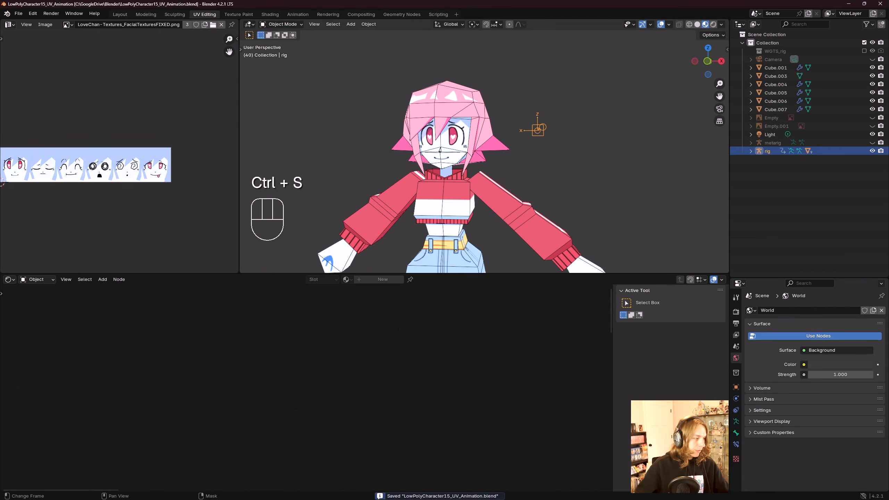
Step: Select the face plane, switch to a front view in Edit Mode, and select the mouth faces
{"action": "left_click", "coordinate": [446, 161]}
{"action": "scroll", "coordinate": [446, 161], "scroll_direction": "up", "scroll_amount": 3}
{"action": "middle_click_drag", "start_coordinate": [404, 163], "coordinate": [474, 157], "text": "shift"}
{"action": "scroll", "coordinate": [474, 156], "scroll_direction": "down", "scroll_amount": 1}
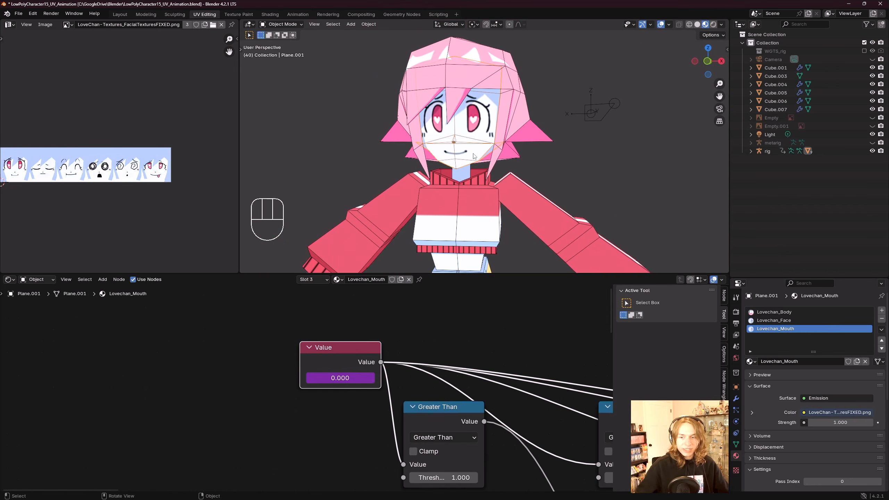
{"action": "scroll", "coordinate": [471, 133], "scroll_direction": "up", "scroll_amount": 3}
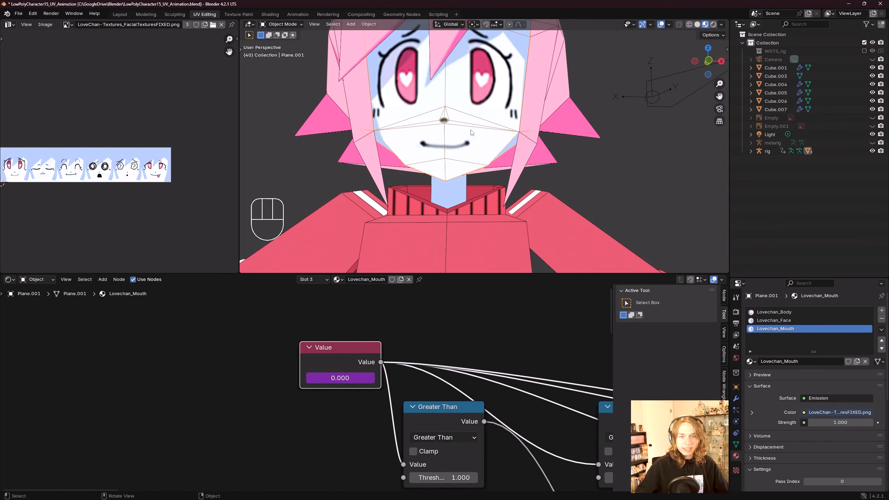
{"action": "key", "text": "KP_1"}
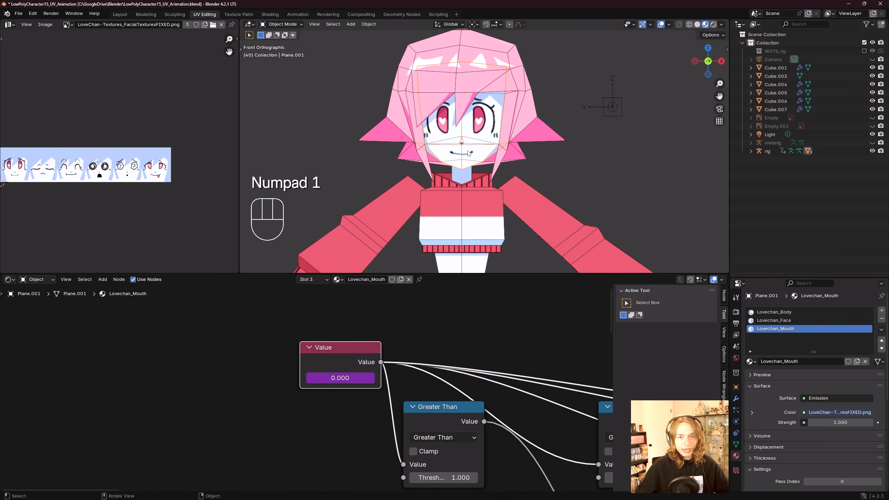
{"action": "scroll", "coordinate": [469, 153], "scroll_direction": "up", "scroll_amount": 3}
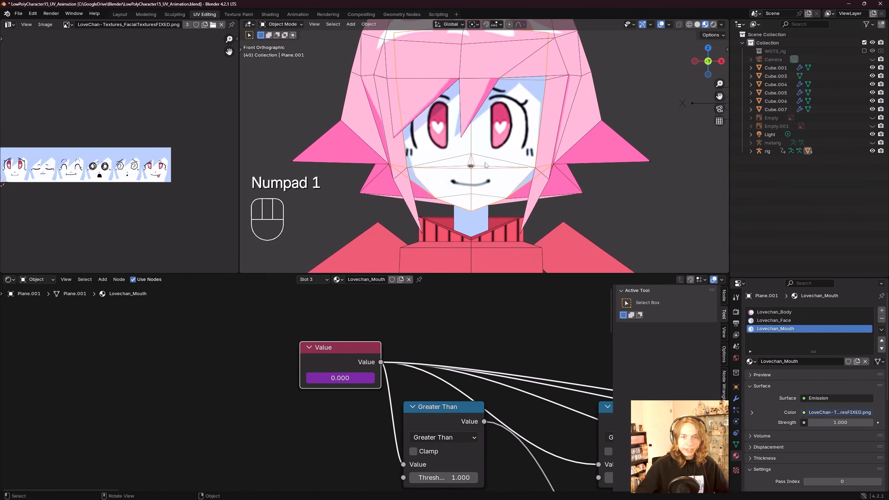
{"action": "key", "text": "Tab"}
{"action": "left_click", "coordinate": [468, 186]}
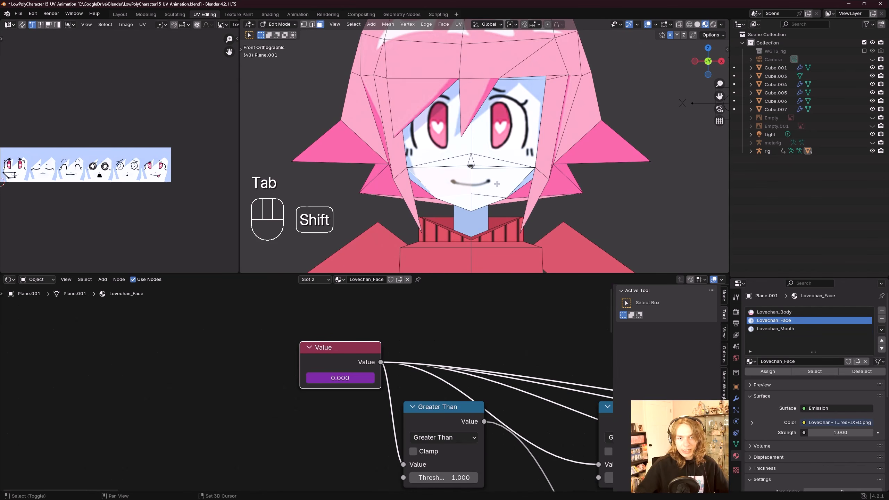
{"action": "left_click", "coordinate": [479, 186], "text": "shift"}
{"action": "left_click", "coordinate": [480, 200], "text": "shift"}
{"action": "left_click", "coordinate": [463, 200], "text": "shift"}
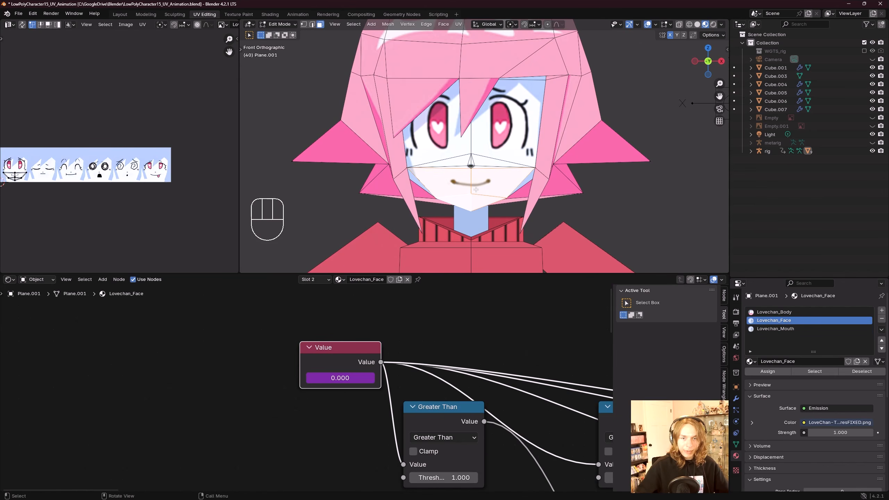
Step: Assign the selected mouth faces to the Lovechan_Mouth material slot and return to Object Mode
{"action": "left_click", "coordinate": [755, 330]}
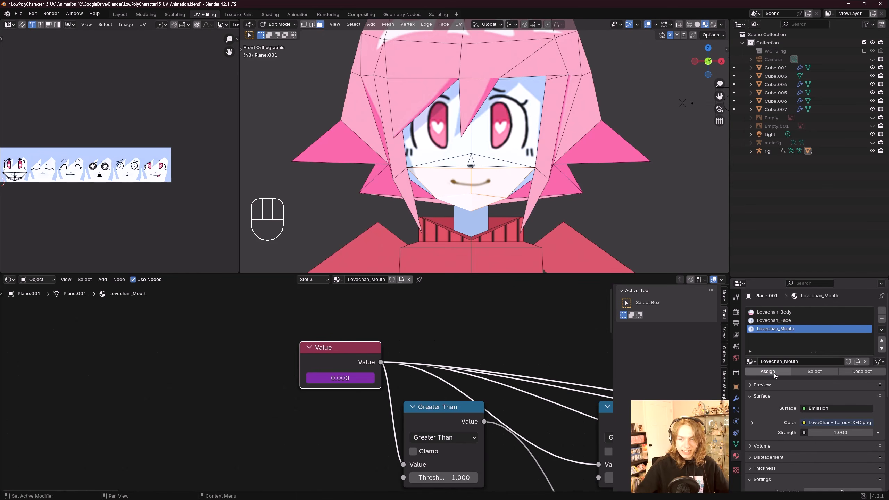
{"action": "scroll", "coordinate": [513, 169], "scroll_direction": "down", "scroll_amount": 2}
{"action": "middle_click_drag", "start_coordinate": [564, 156], "coordinate": [513, 181], "text": "shift"}
{"action": "left_click", "coordinate": [279, 24]}
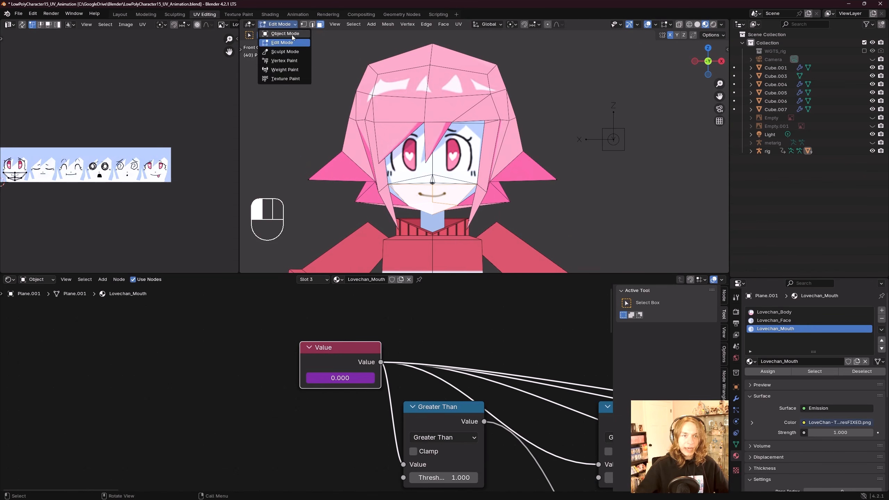
{"action": "left_click", "coordinate": [282, 33]}
Step: Select the rig, and in Edit Mode duplicate the Face_Control bone and move the copy about 0.26 m along X
{"action": "left_click", "coordinate": [617, 140]}
{"action": "middle_click_drag", "start_coordinate": [609, 142], "coordinate": [507, 144], "text": "shift"}
{"action": "key", "text": "Tab"}
{"action": "scroll", "coordinate": [518, 146], "scroll_direction": "down", "scroll_amount": 3}
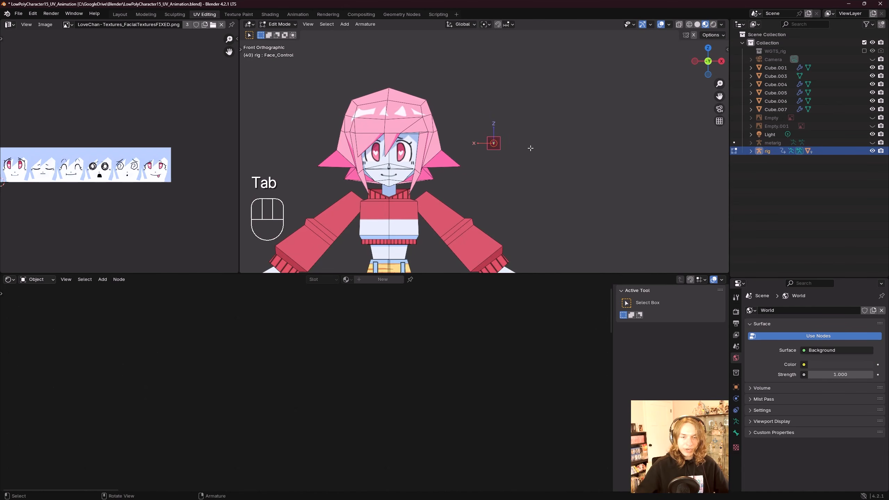
{"action": "key", "text": "shift+d"}
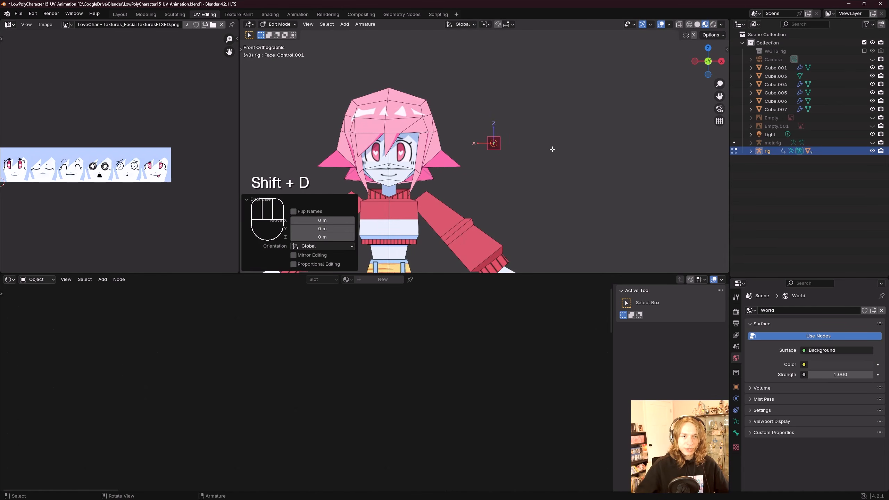
{"action": "scroll", "coordinate": [551, 149], "scroll_direction": "up", "scroll_amount": 1}
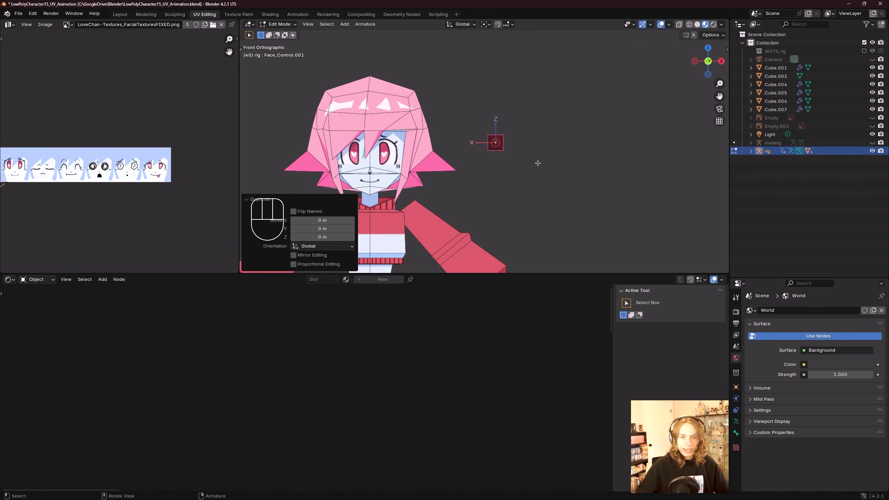
{"action": "key", "text": "g"}
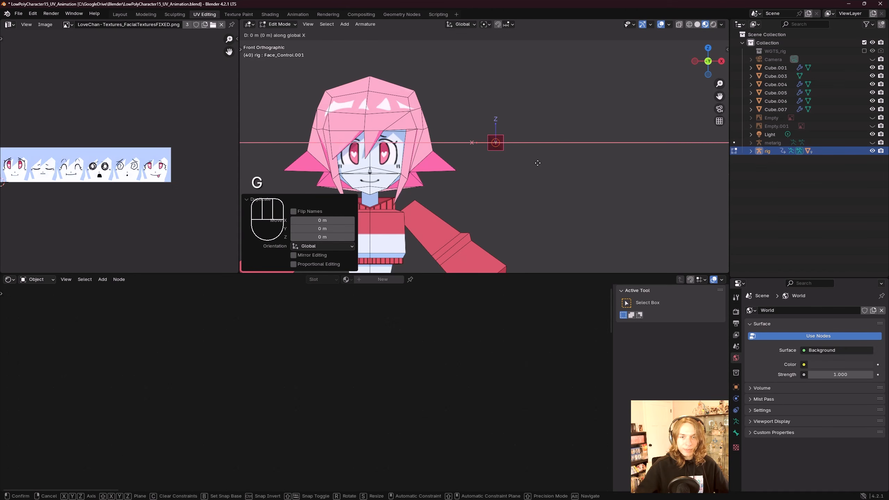
{"action": "key", "text": "x"}
{"action": "left_click", "coordinate": [606, 167]}
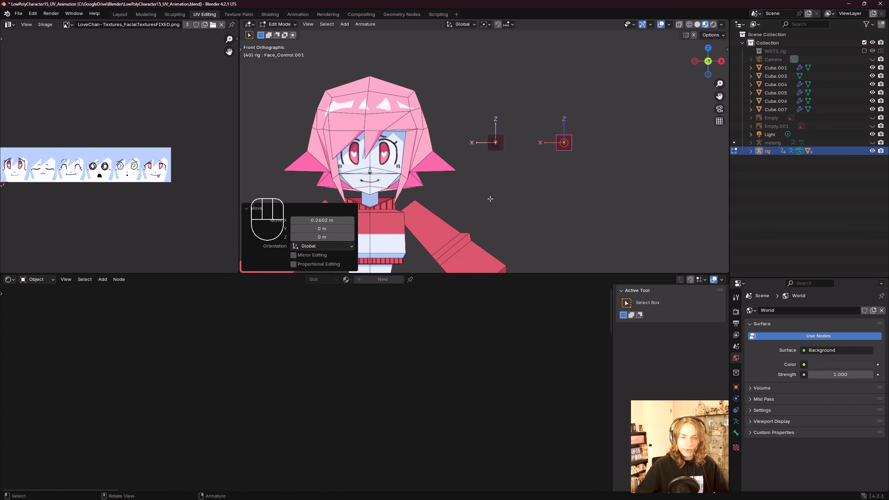
Step: Rename the duplicated bone Mouth_Control
{"action": "middle_click_drag", "start_coordinate": [599, 130], "coordinate": [593, 149]}
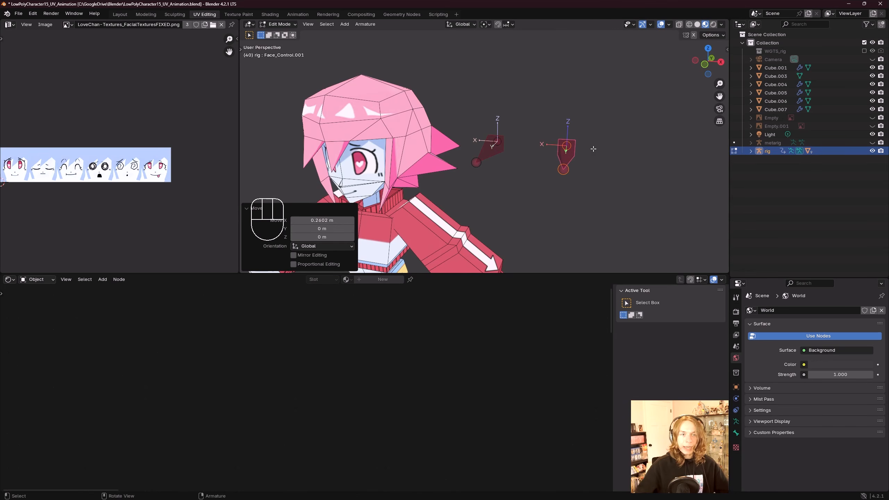
{"action": "key", "text": "F2"}
{"action": "type", "text": "Mouth_Control"}
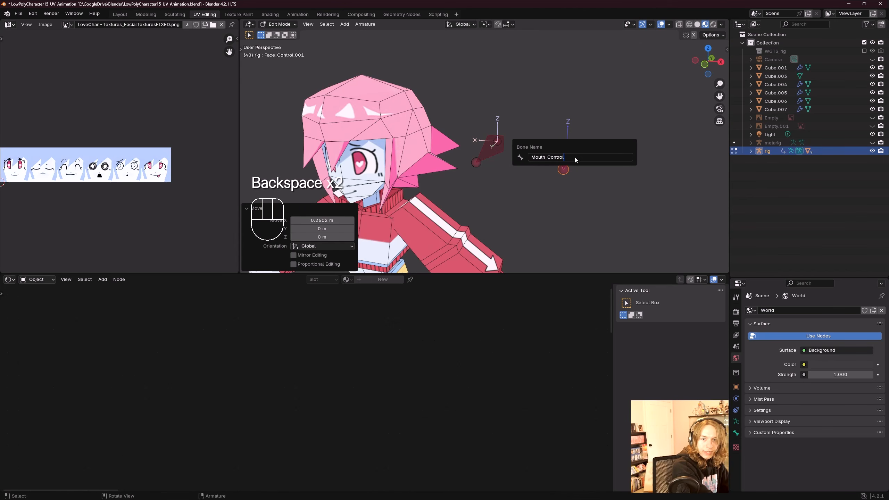
{"action": "key", "text": "Return"}
Step: Select the original Face_Control bone and rename it Eye_Control
{"action": "middle_click_drag", "start_coordinate": [575, 157], "coordinate": [612, 262]}
{"action": "left_click", "coordinate": [486, 141]}
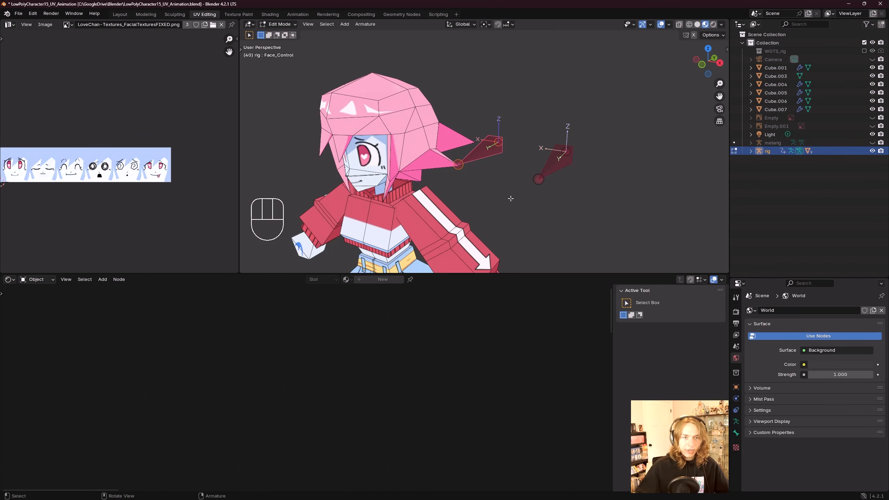
{"action": "key", "text": "F2"}
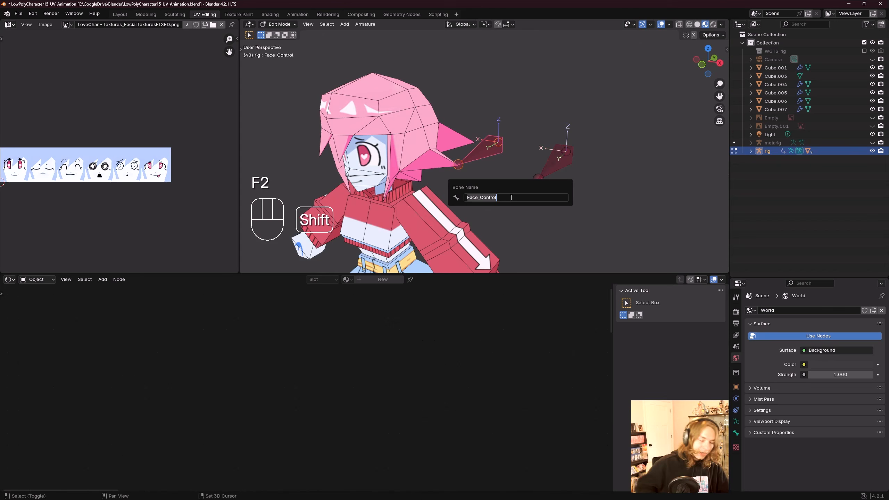
{"action": "type", "text": "Eye_Control"}
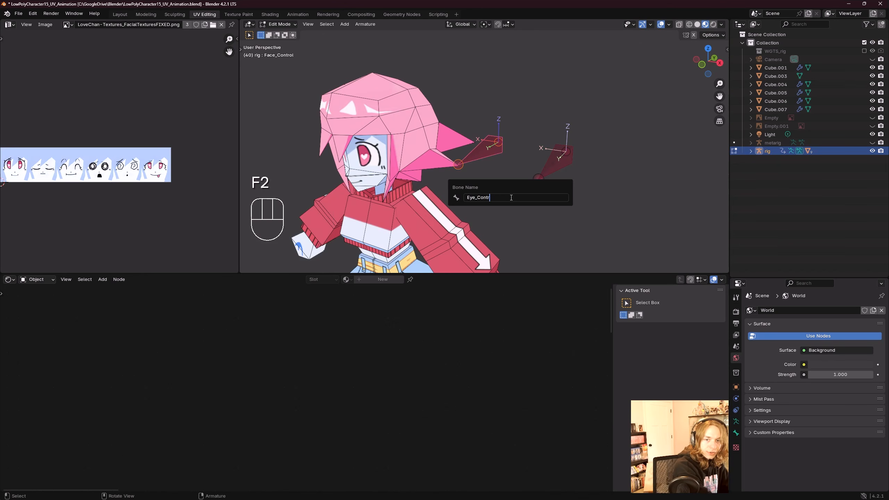
{"action": "key", "text": "Return"}
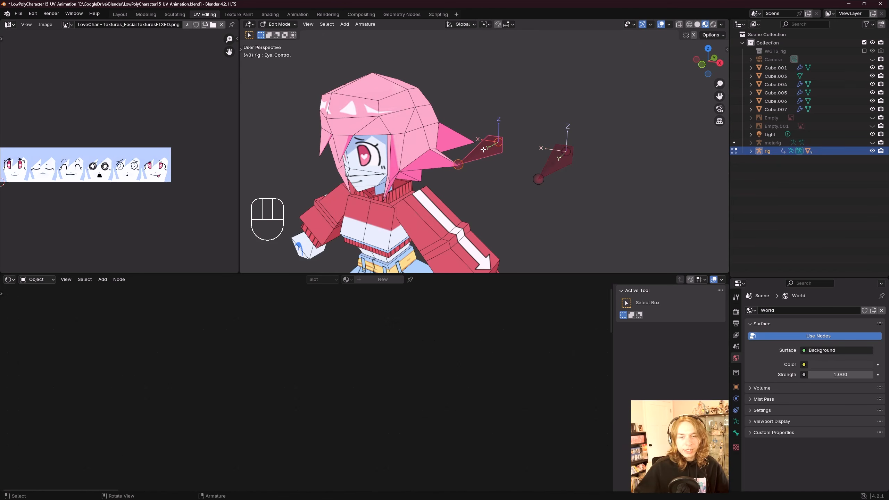
Step: Select Mouth_Control and set its bone colour to 04 - Theme Color Set in the bone properties
{"action": "left_click", "coordinate": [560, 157]}
{"action": "middle_click_drag", "start_coordinate": [560, 156], "coordinate": [577, 177]}
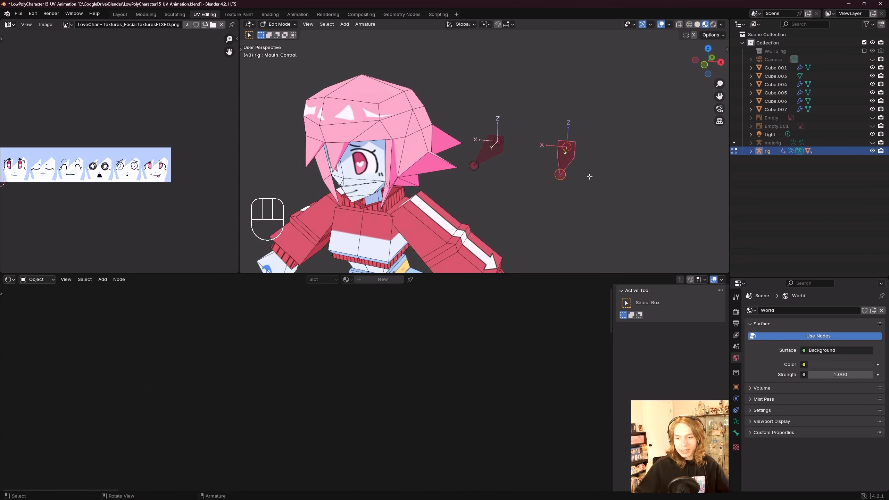
{"action": "left_click", "coordinate": [736, 421]}
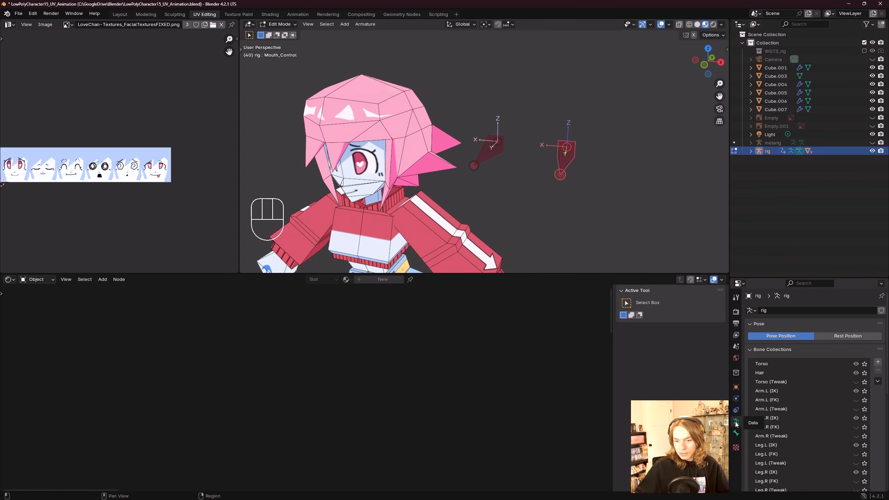
{"action": "left_click", "coordinate": [736, 434]}
{"action": "scroll", "coordinate": [776, 427], "scroll_direction": "down", "scroll_amount": 5}
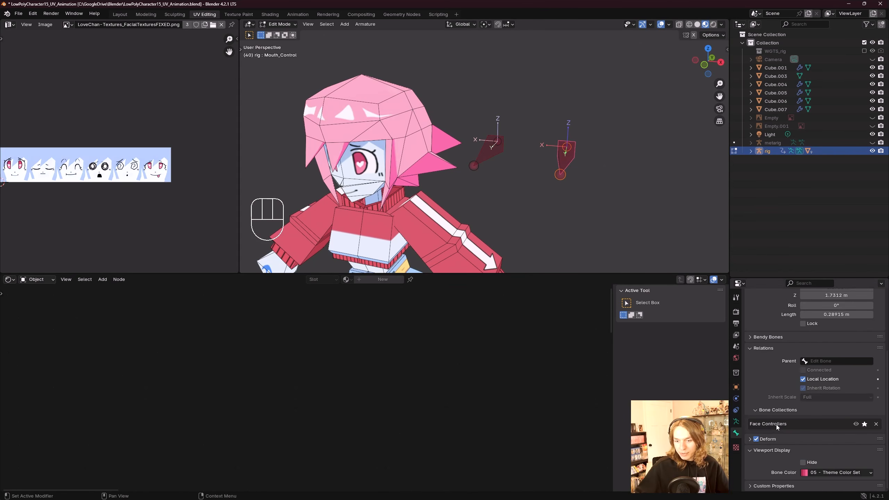
{"action": "left_click", "coordinate": [833, 475]}
{"action": "left_click", "coordinate": [763, 410]}
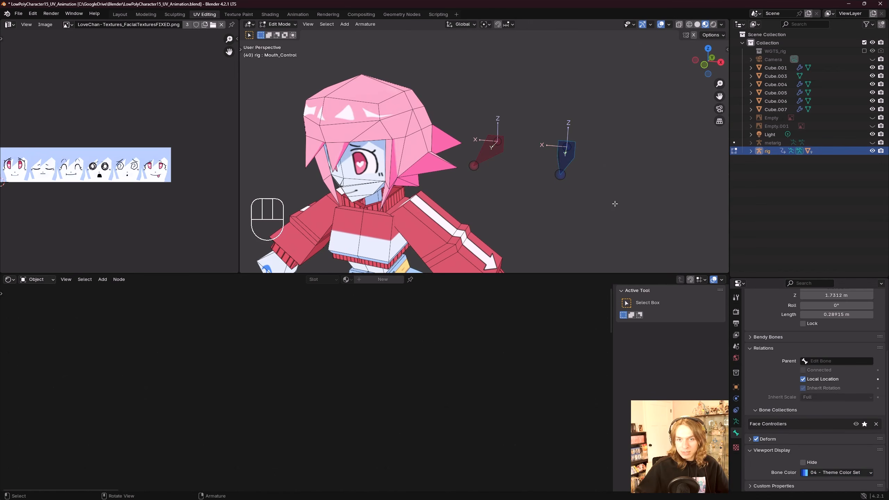
Step: Return to Object Mode, select the face plane, and open its material properties for Lovechan_Mouth
{"action": "middle_click_drag", "start_coordinate": [615, 204], "coordinate": [600, 201]}
{"action": "middle_click_drag", "start_coordinate": [528, 171], "coordinate": [540, 139]}
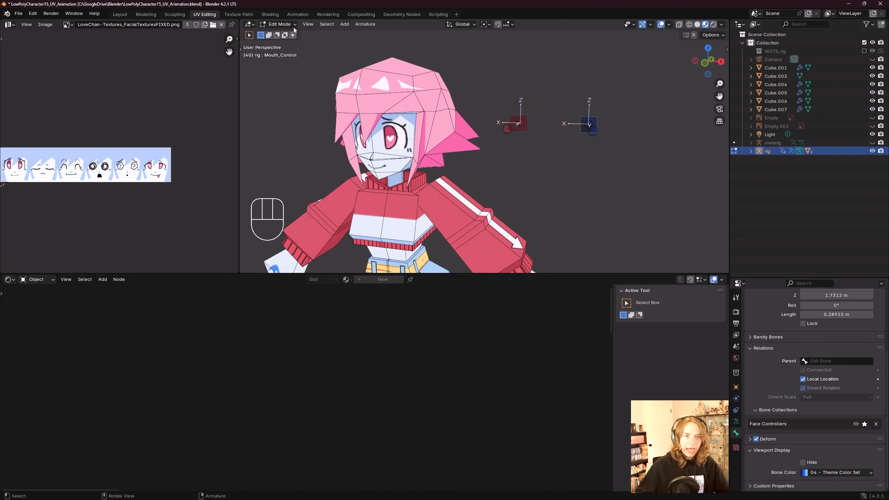
{"action": "left_click", "coordinate": [286, 26]}
{"action": "left_click", "coordinate": [287, 35]}
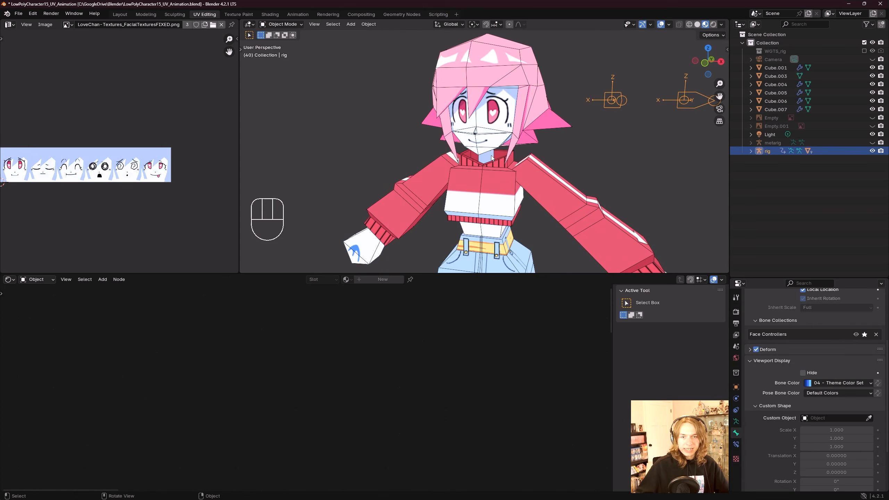
{"action": "left_click", "coordinate": [491, 138]}
{"action": "left_click", "coordinate": [493, 140]}
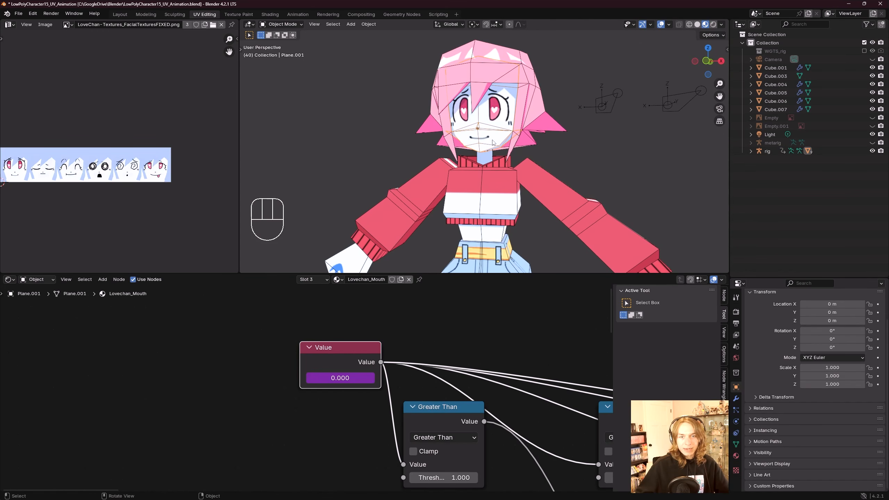
{"action": "middle_click_drag", "start_coordinate": [504, 128], "coordinate": [499, 128], "text": "shift"}
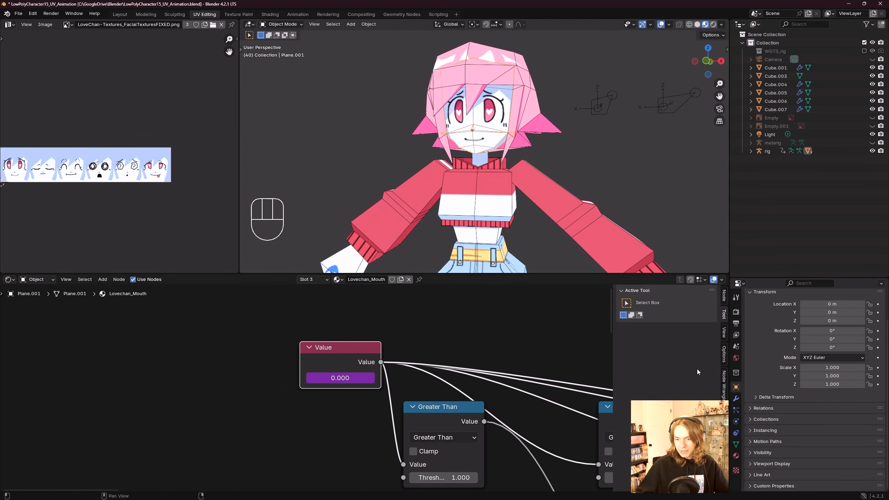
{"action": "left_click", "coordinate": [736, 455]}
{"action": "scroll", "coordinate": [787, 468], "scroll_direction": "up", "scroll_amount": 2}
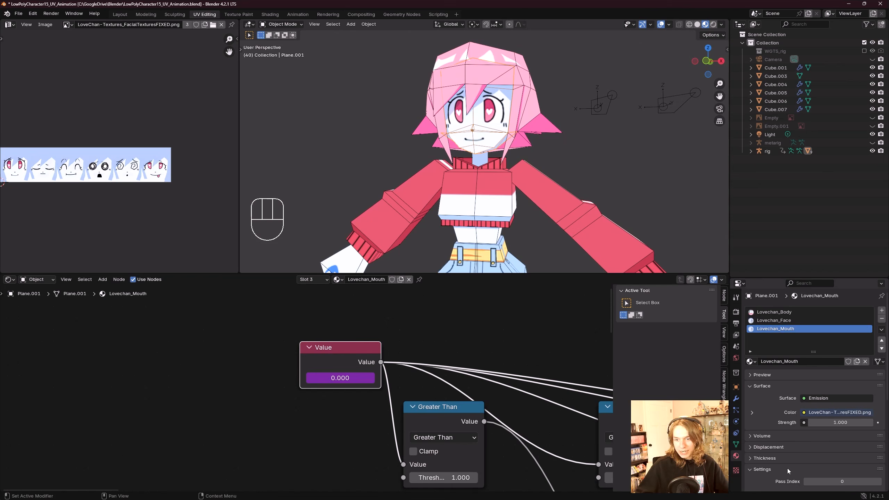
{"action": "middle_click_drag", "start_coordinate": [518, 340], "coordinate": [477, 343]}
{"action": "scroll", "coordinate": [477, 343], "scroll_direction": "down", "scroll_amount": 1}
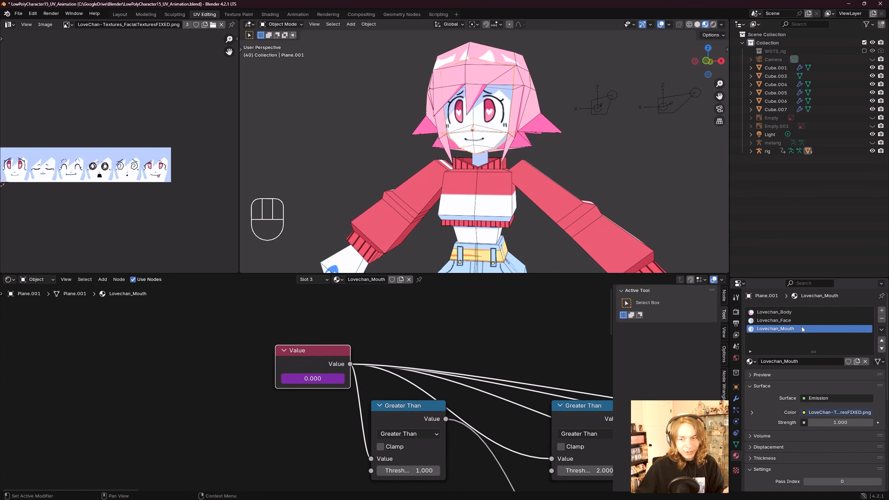
Step: Edit the mouth Value node's driver so it reads the rig's Mouth_Control bone instead of Eye_Control
{"action": "middle_click_drag", "start_coordinate": [325, 376], "coordinate": [348, 379]}
{"action": "right_click", "coordinate": [348, 378]}
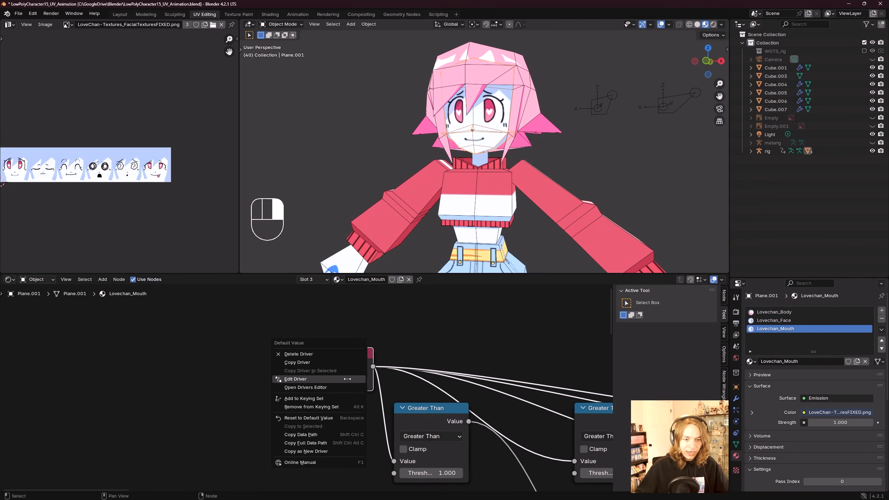
{"action": "left_click", "coordinate": [347, 378]}
{"action": "left_click", "coordinate": [313, 417]}
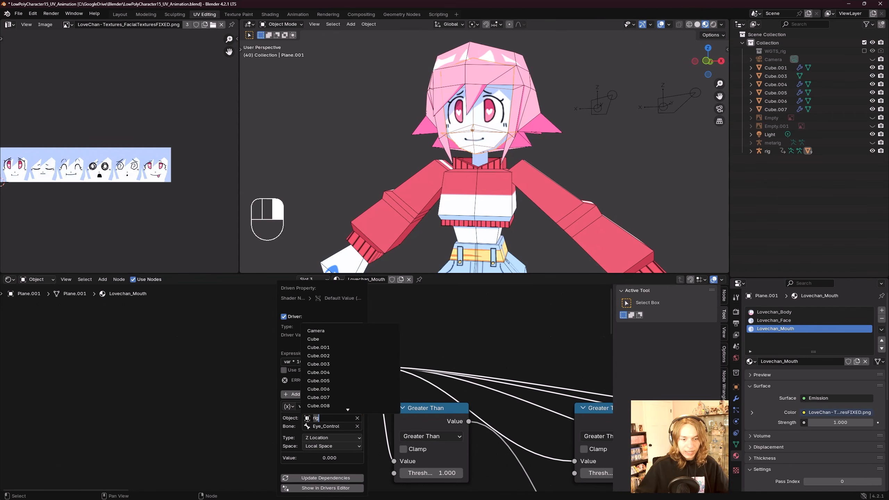
{"action": "type", "text": "arm"}
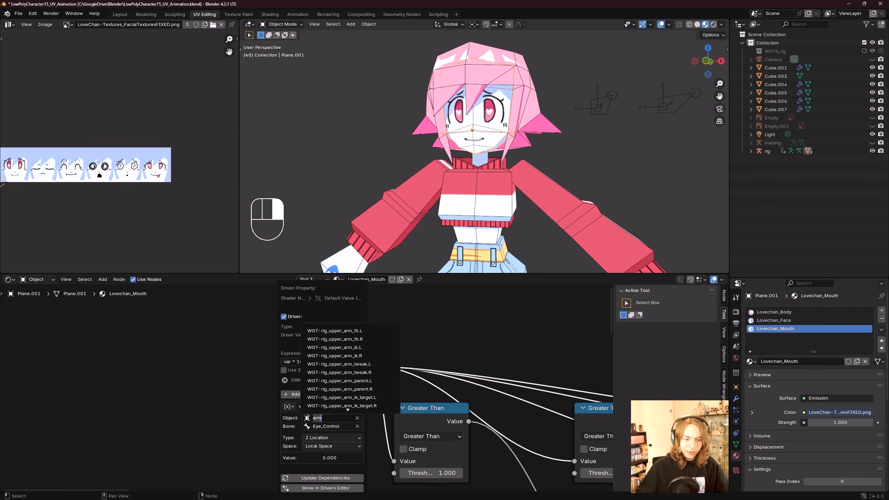
{"action": "type", "text": "ri"}
{"action": "left_click", "coordinate": [317, 330]}
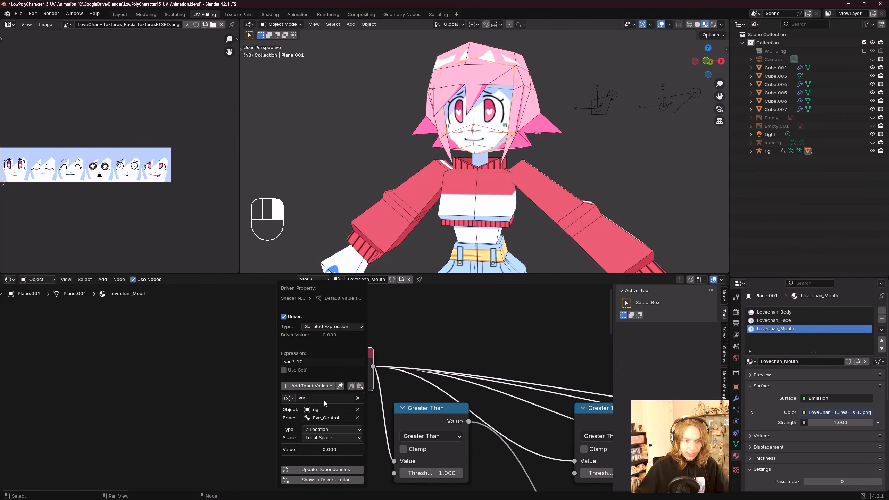
{"action": "left_click", "coordinate": [308, 418]}
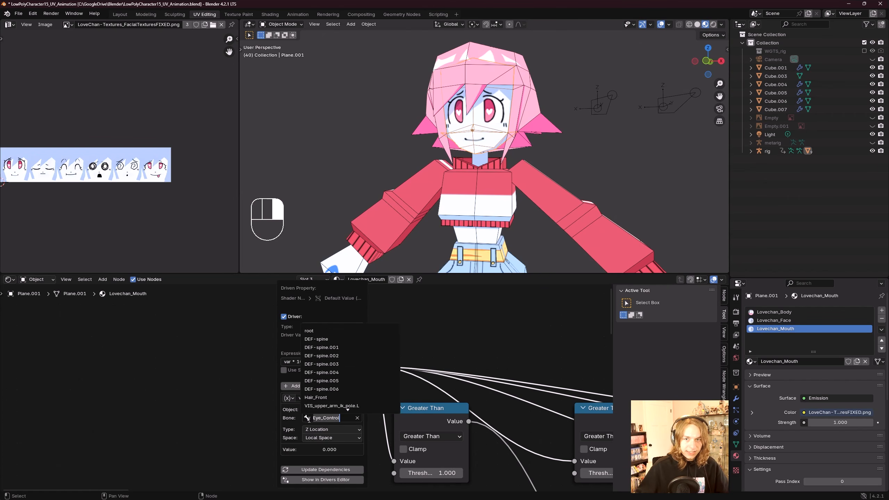
{"action": "type", "text": "mou"}
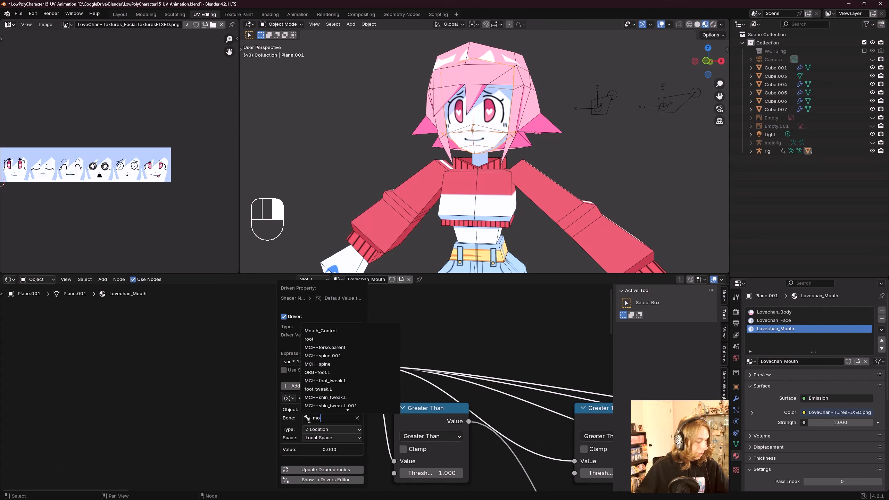
{"action": "left_click", "coordinate": [321, 331]}
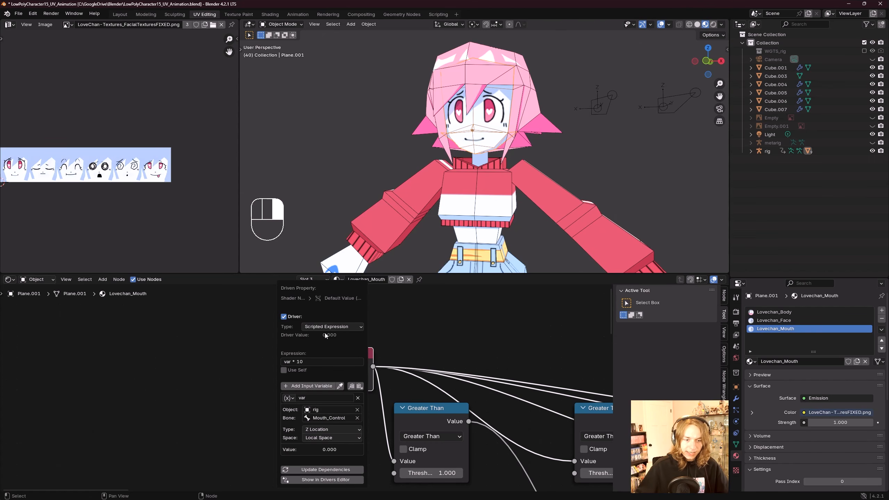
Step: Select the Lovechan_Face material slot and rename the material Lovechan_Eyes
{"action": "scroll", "coordinate": [388, 415], "scroll_direction": "down", "scroll_amount": 1}
{"action": "middle_click_drag", "start_coordinate": [636, 89], "coordinate": [641, 95]}
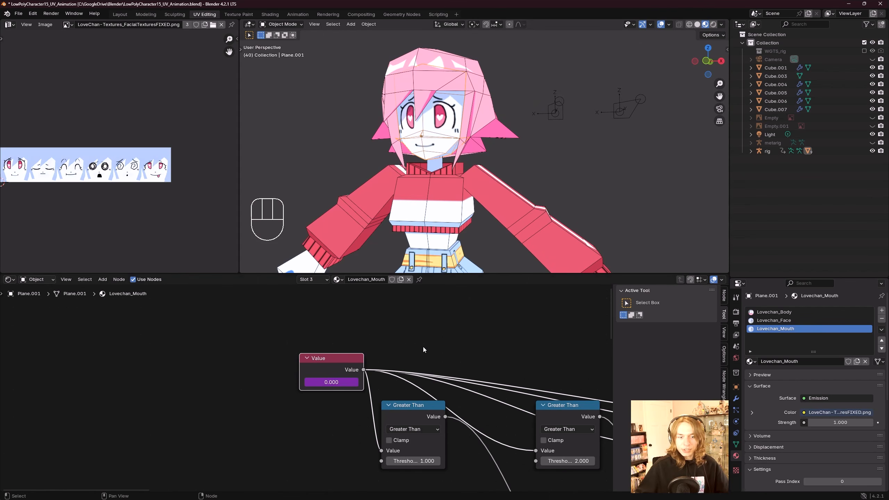
{"action": "middle_click_drag", "start_coordinate": [434, 143], "coordinate": [433, 157], "text": "shift"}
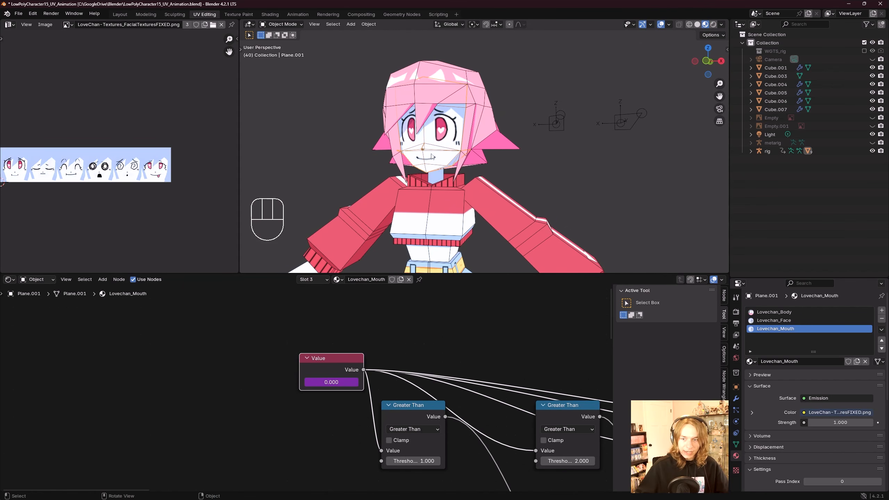
{"action": "mouse_move", "coordinate": [496, 192]}
{"action": "middle_mouse_down", "text": "shift"}
{"action": "mouse_move", "coordinate": [515, 188]}
{"action": "mouse_move", "coordinate": [506, 188]}
{"action": "middle_mouse_up", "text": "shift"}
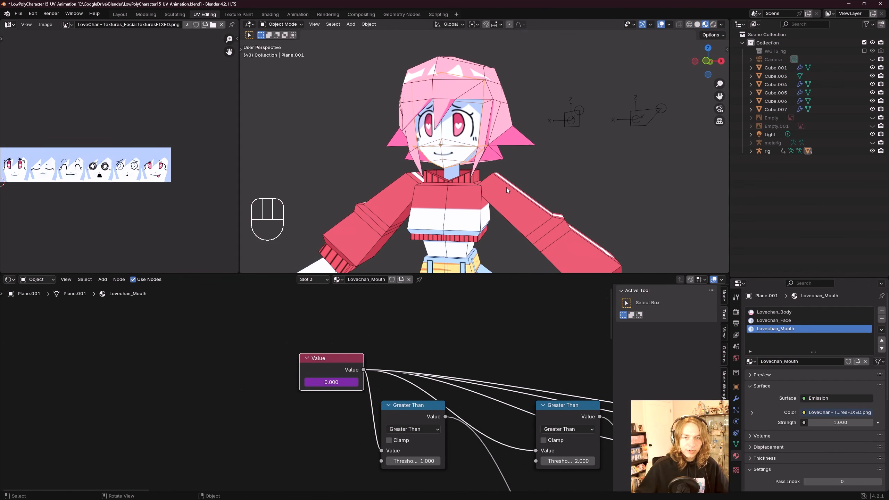
{"action": "left_click", "coordinate": [789, 321]}
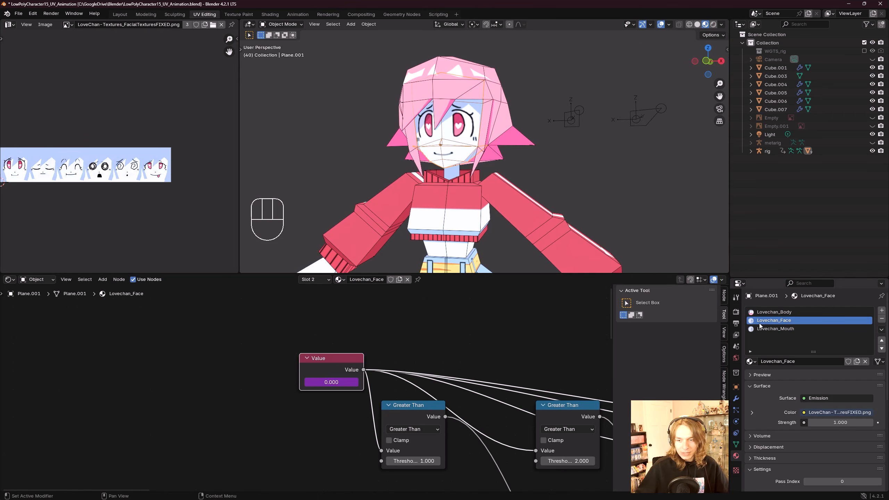
{"action": "left_click", "coordinate": [801, 361]}
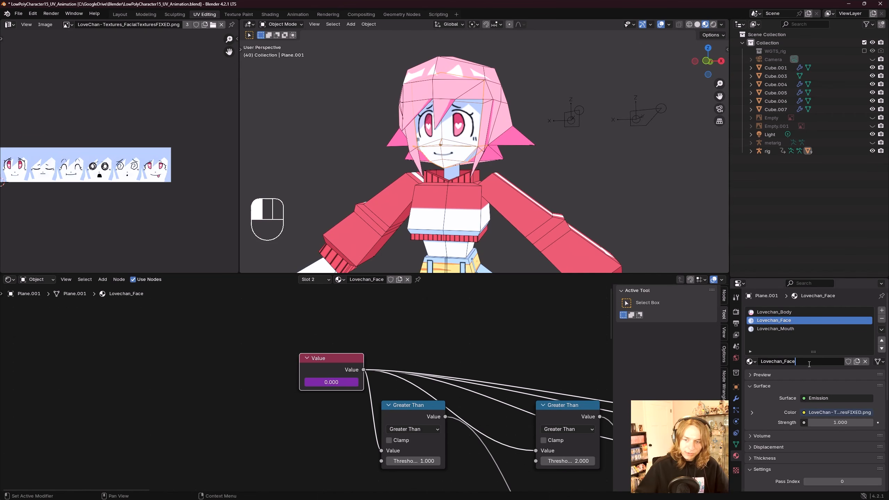
{"action": "type", "text": "Eye"}
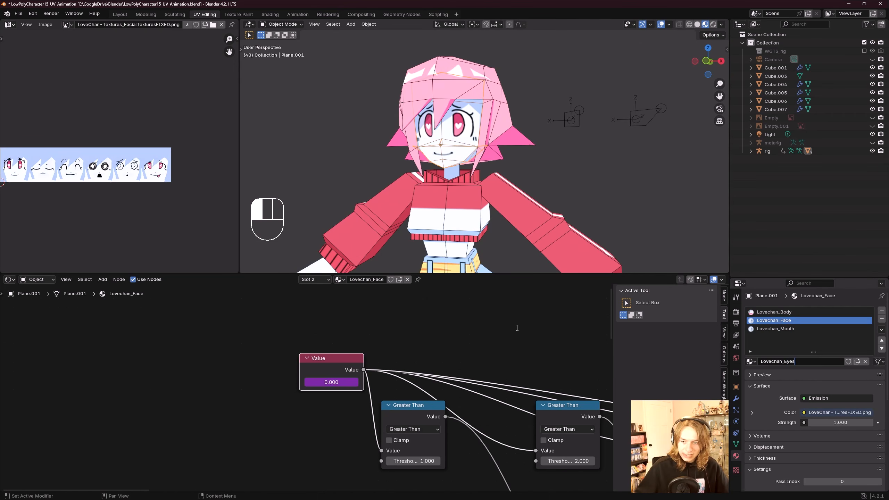
{"action": "type", "text": "s"}
{"action": "left_click", "coordinate": [518, 327]}
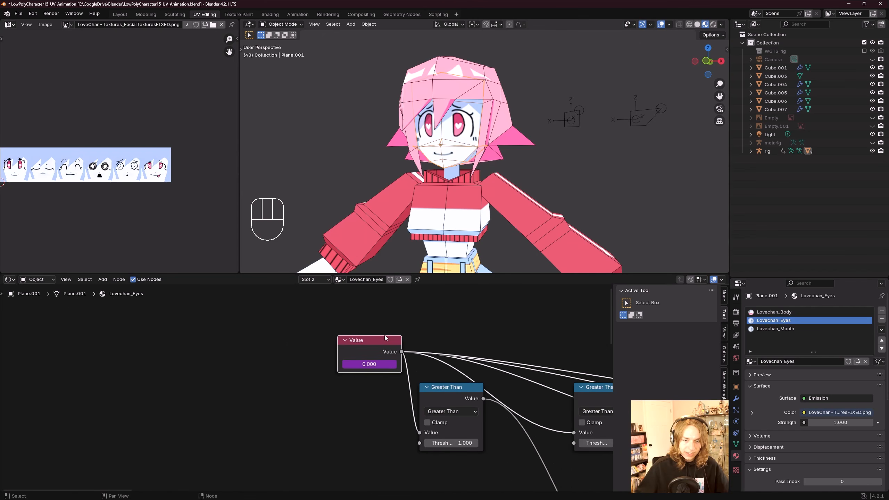
Step: Edit the eye Value node's driver, setting its object to rig and its bone to Eye_Control
{"action": "right_click", "coordinate": [373, 363]}
{"action": "left_click", "coordinate": [373, 362]}
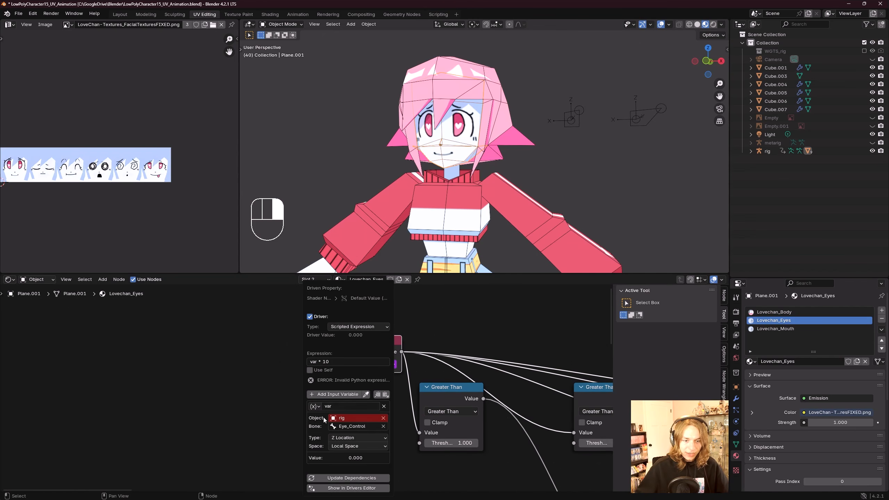
{"action": "left_click", "coordinate": [334, 418]}
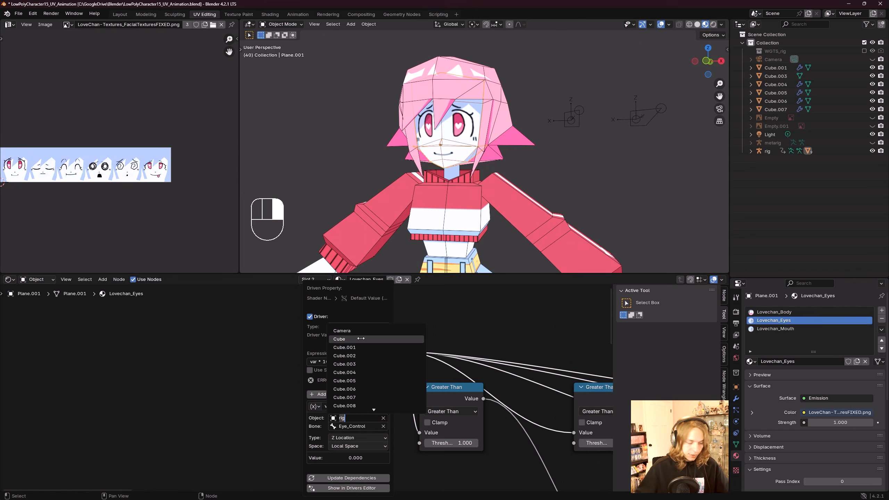
{"action": "type", "text": "rig"}
{"action": "left_click", "coordinate": [348, 329]}
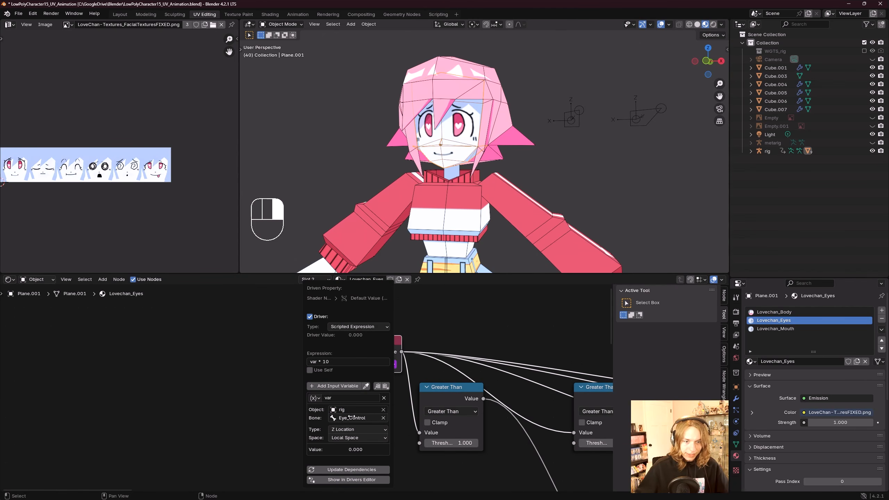
{"action": "left_click", "coordinate": [356, 418]}
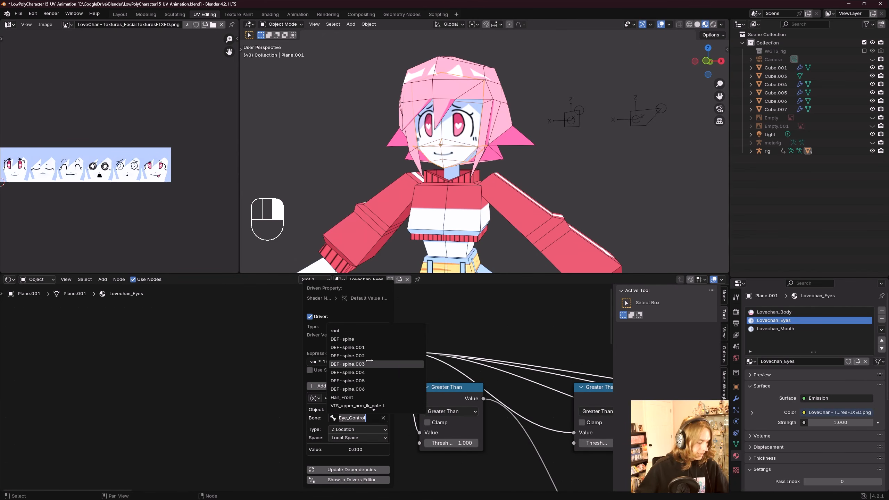
{"action": "type", "text": "eye"}
{"action": "left_click", "coordinate": [358, 333]}
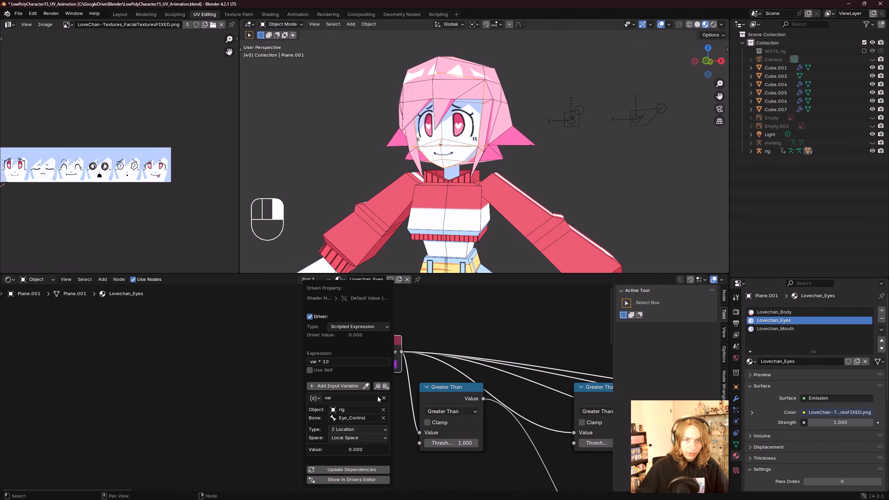
Step: Select the rig and switch it into Pose Mode
{"action": "scroll", "coordinate": [542, 163], "scroll_direction": "down", "scroll_amount": 3}
{"action": "middle_click_drag", "start_coordinate": [519, 168], "coordinate": [480, 176], "text": "shift"}
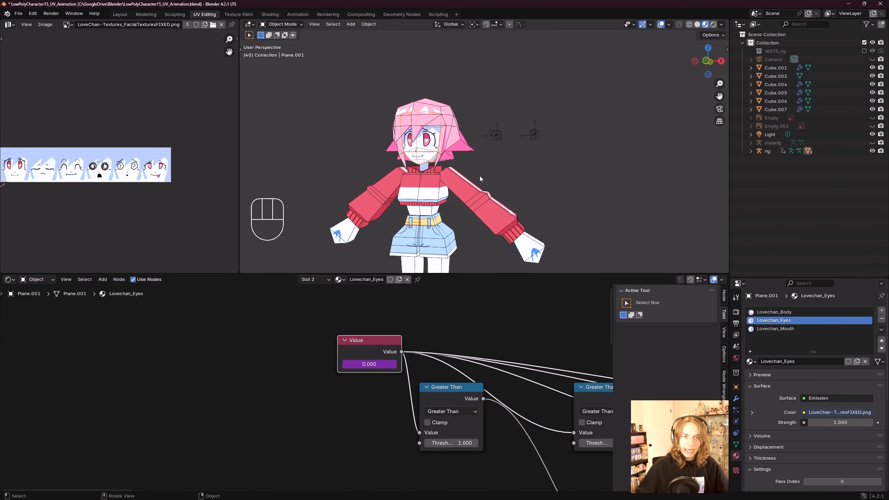
{"action": "left_click", "coordinate": [499, 136]}
{"action": "scroll", "coordinate": [494, 132], "scroll_direction": "up", "scroll_amount": 3}
{"action": "scroll", "coordinate": [505, 136], "scroll_direction": "down", "scroll_amount": 2}
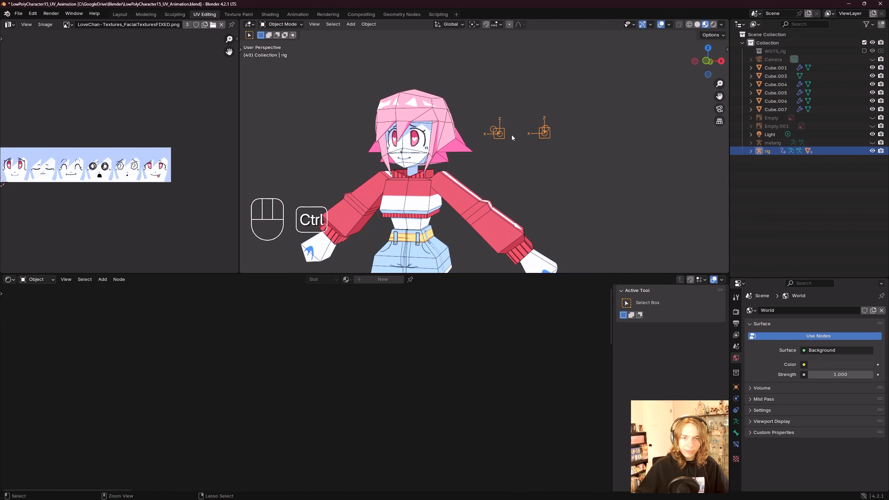
{"action": "key", "text": "ctrl+Tab"}
{"action": "key", "text": "ctrl+Tab"}
{"action": "key", "text": "ctrl+Tab"}
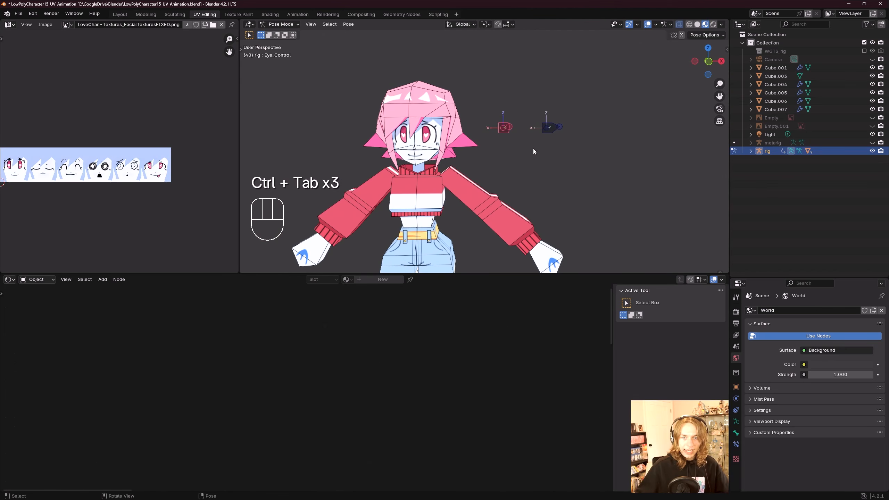
Step: Move the Eye_Control bone, then select and move the Mouth_Control bone to test the driven expressions
{"action": "key", "text": "g"}
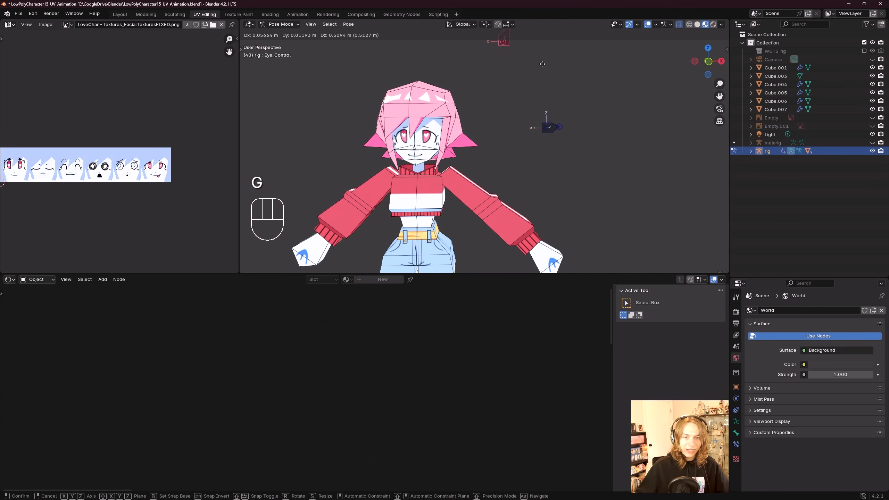
{"action": "left_click", "coordinate": [537, 147]}
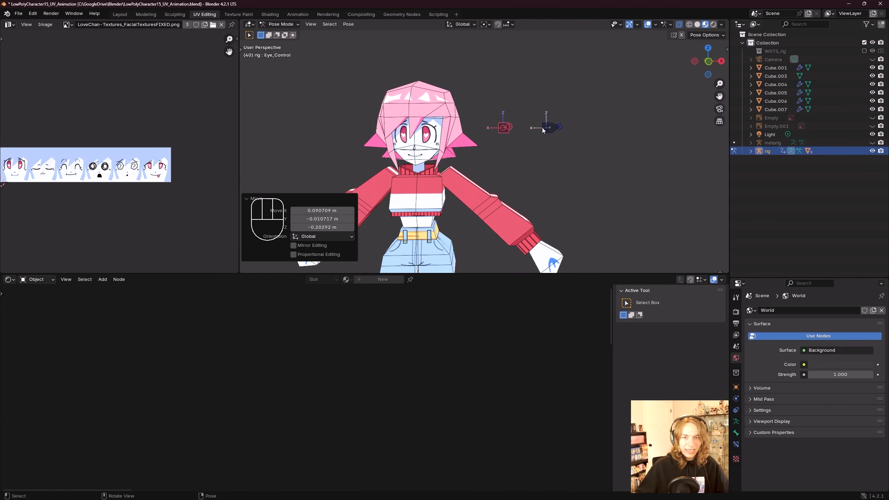
{"action": "left_click", "coordinate": [546, 128]}
{"action": "key", "text": "g"}
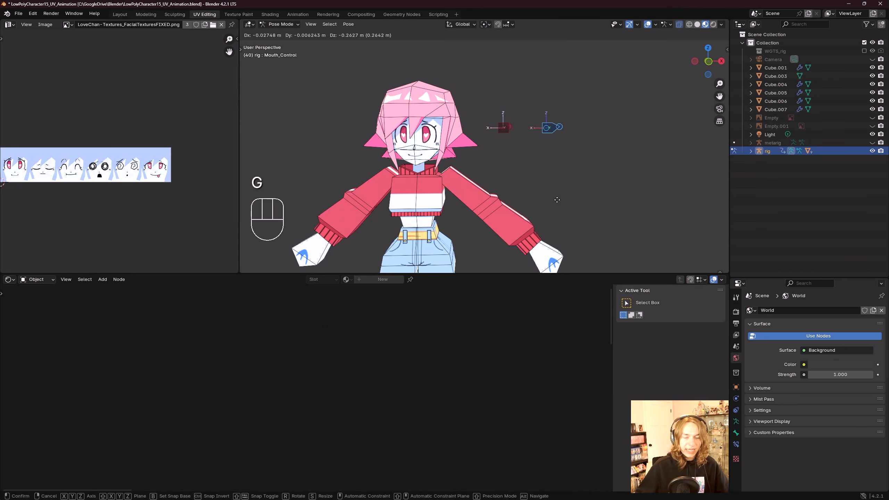
{"action": "left_click", "coordinate": [569, 227]}
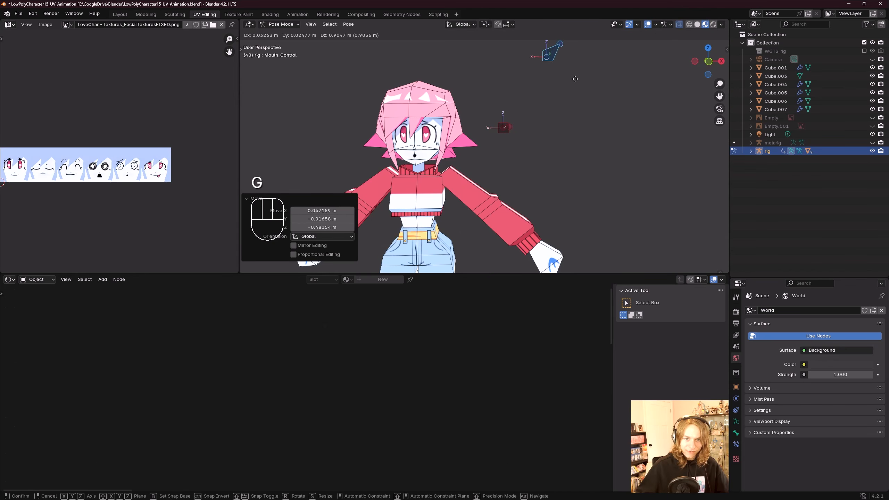
Step: Return to Object Mode and turn off solo on the Face Controllers bone collection in the rig's armature data
{"action": "middle_click_drag", "start_coordinate": [589, 221], "coordinate": [543, 149]}
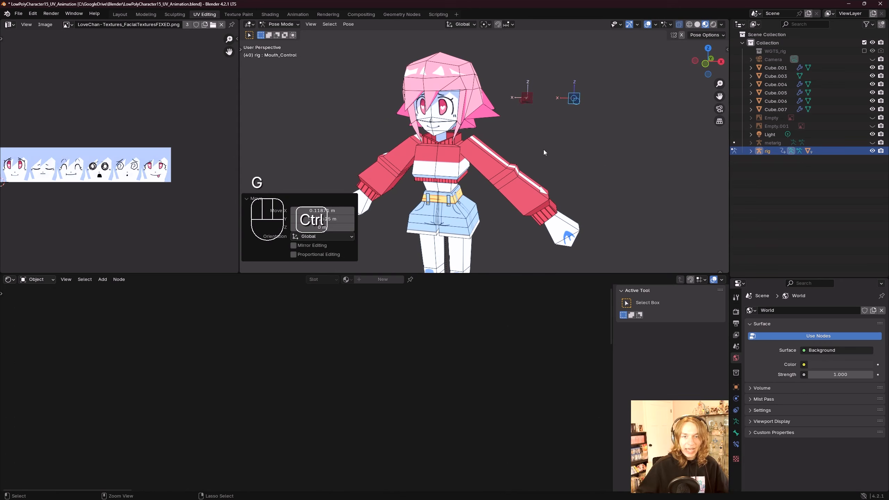
{"action": "key", "text": "ctrl+Tab"}
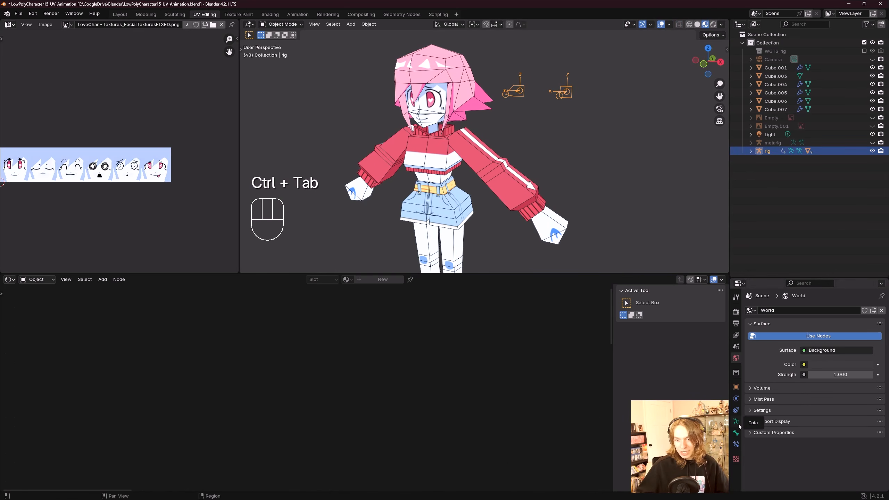
{"action": "left_click", "coordinate": [739, 425]}
{"action": "scroll", "coordinate": [804, 420], "scroll_direction": "down", "scroll_amount": 5}
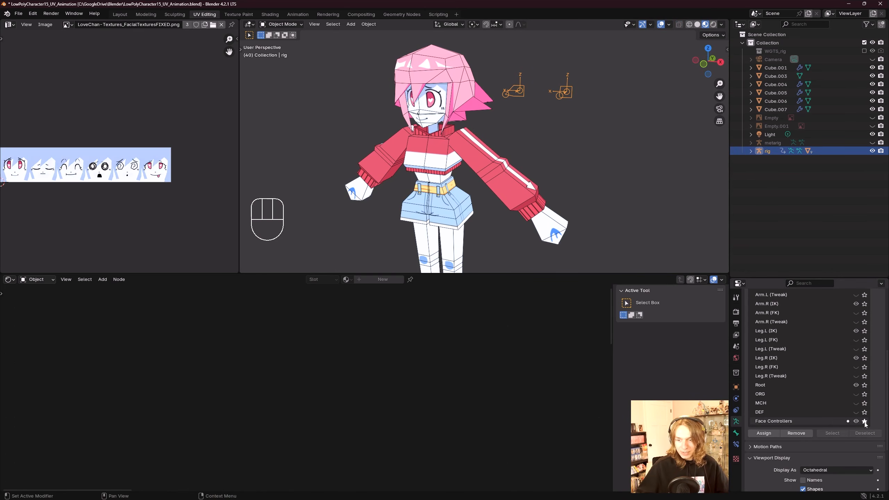
{"action": "left_click", "coordinate": [864, 421]}
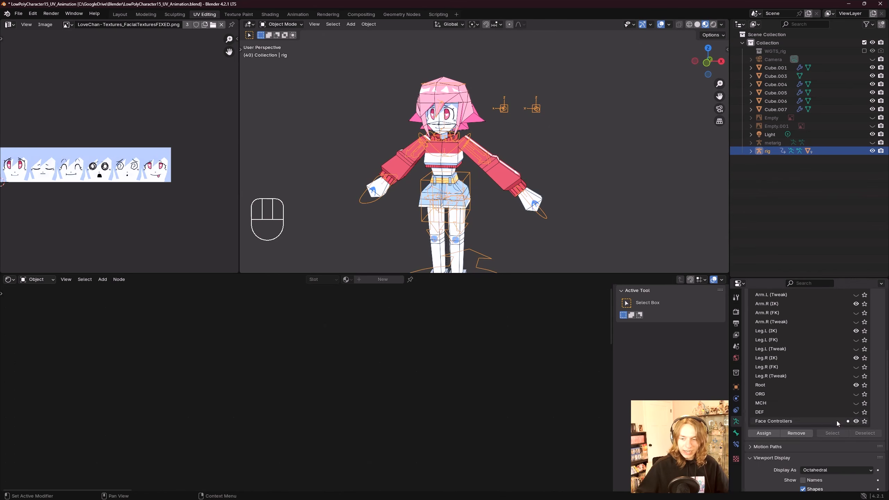
Step: In Pose Mode, test-move the left hand IK control and clear its location
{"action": "middle_click_drag", "start_coordinate": [573, 189], "coordinate": [565, 192]}
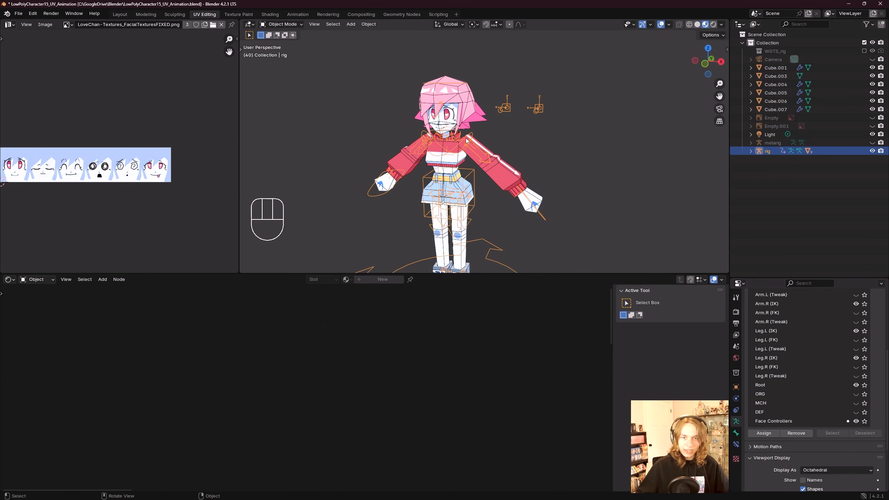
{"action": "key", "text": "ctrl+Tab"}
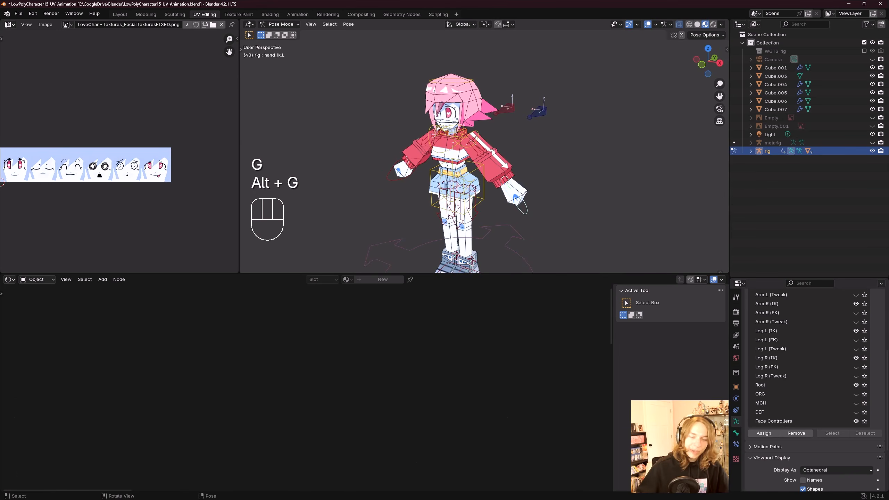
{"action": "middle_click_drag", "start_coordinate": [524, 207], "coordinate": [547, 157]}
{"action": "scroll", "coordinate": [538, 176], "scroll_direction": "up", "scroll_amount": 2}
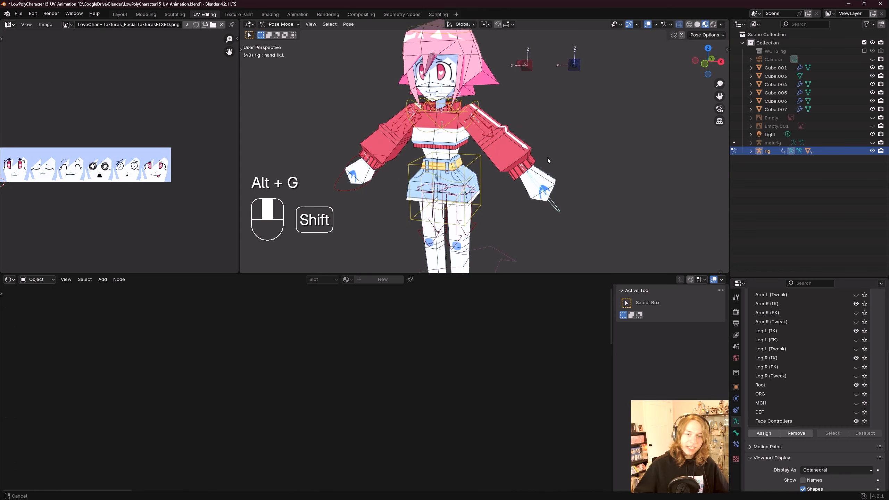
{"action": "key", "text": "g"}
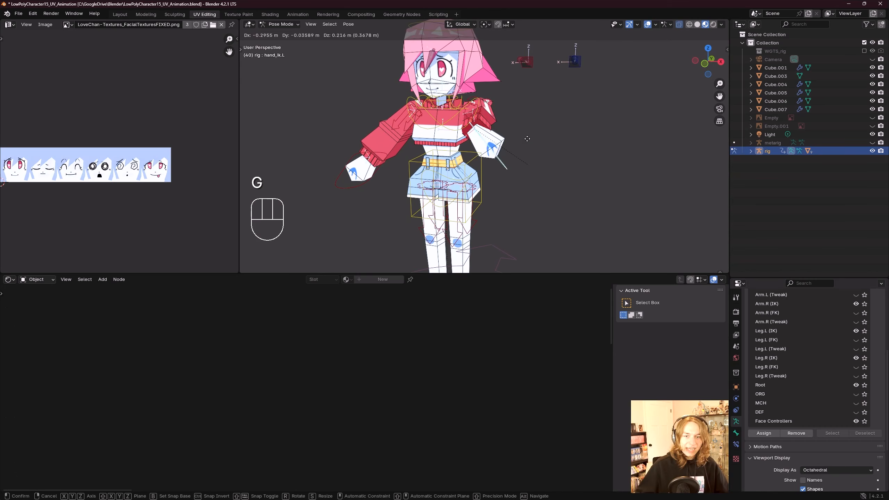
{"action": "key", "text": "alt+g"}
{"action": "scroll", "coordinate": [554, 193], "scroll_direction": "down", "scroll_amount": 2}
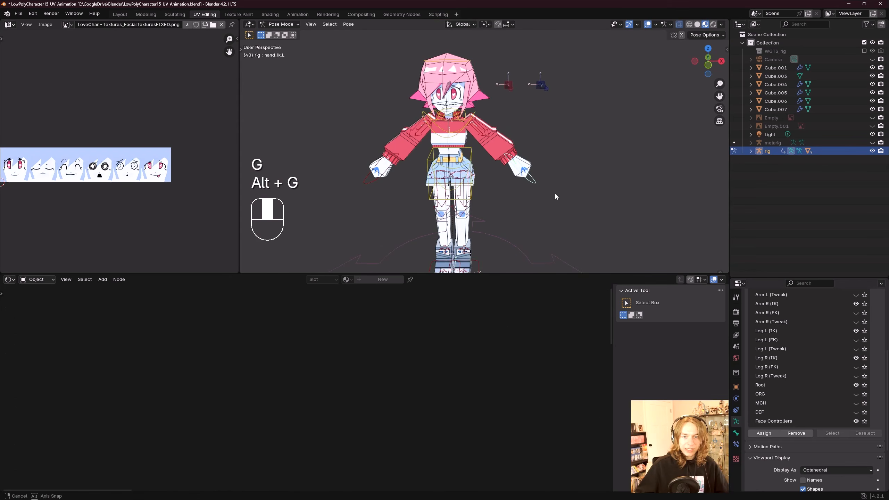
{"action": "key", "text": "g"}
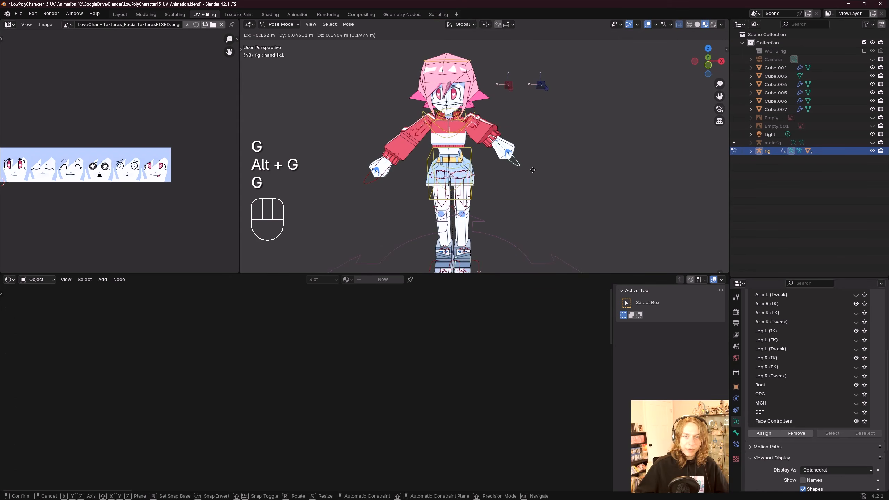
{"action": "left_click", "coordinate": [536, 175]}
{"action": "key", "text": "alt+g"}
{"action": "key", "text": "g"}
{"action": "left_click", "coordinate": [519, 172]}
{"action": "key", "text": "alt+g"}
{"action": "middle_click_drag", "start_coordinate": [520, 173], "coordinate": [545, 166]}
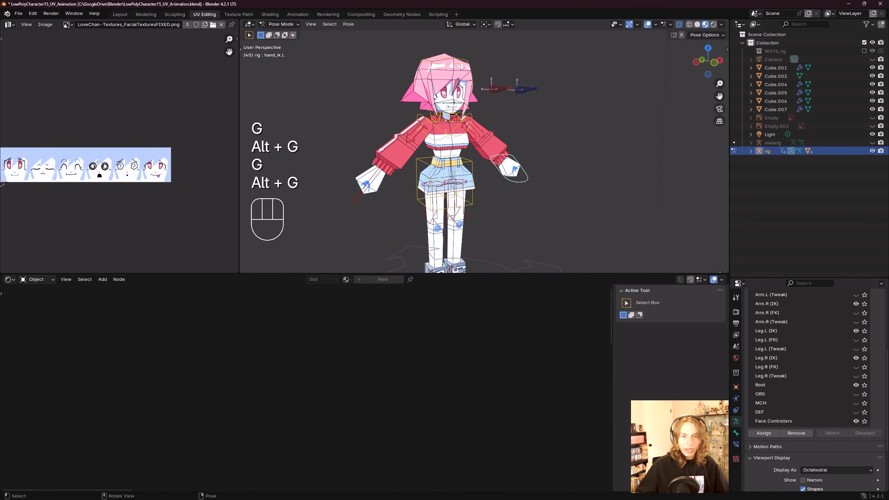
Step: Select another control bone, rotate it, and clear its location and rotation
{"action": "left_click", "coordinate": [461, 66]}
{"action": "key", "text": "r"}
{"action": "left_click", "coordinate": [482, 94]}
{"action": "key", "text": "alt+g"}
{"action": "key", "text": "alt+r"}
{"action": "middle_click_drag", "start_coordinate": [509, 109], "coordinate": [507, 101]}
Step: Move the Eye_Control and Mouth_Control bones to test the expressions, clearing each bone's location afterwards
{"action": "left_click", "coordinate": [503, 89]}
{"action": "key", "text": "g"}
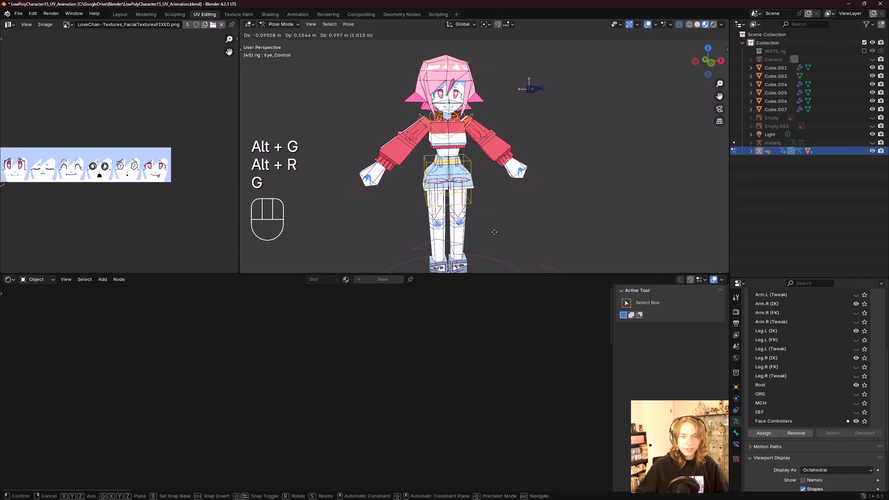
{"action": "left_click", "coordinate": [501, 235]}
{"action": "key", "text": "alt+g"}
{"action": "key", "text": "g"}
{"action": "left_click", "coordinate": [530, 147]}
{"action": "key", "text": "alt+g"}
{"action": "left_click", "coordinate": [536, 90]}
{"action": "key", "text": "g"}
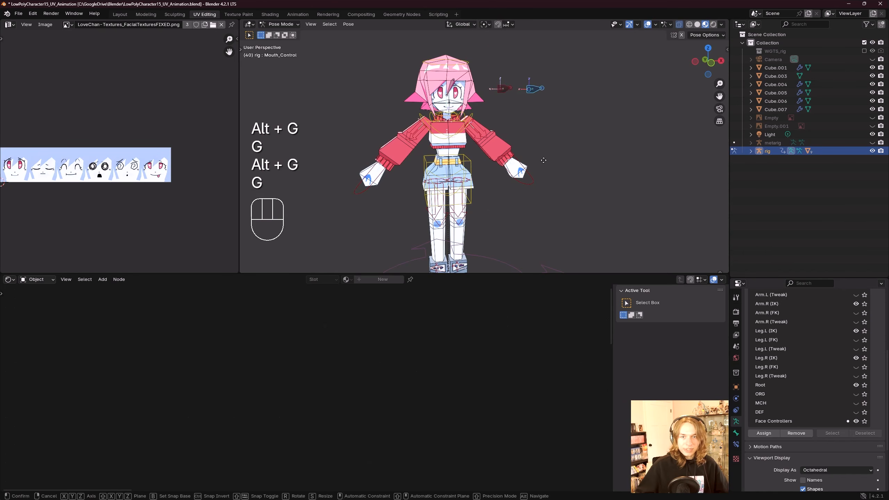
{"action": "left_click", "coordinate": [546, 259]}
{"action": "key", "text": "alt+g"}
{"action": "key", "text": "g"}
{"action": "left_click", "coordinate": [567, 120]}
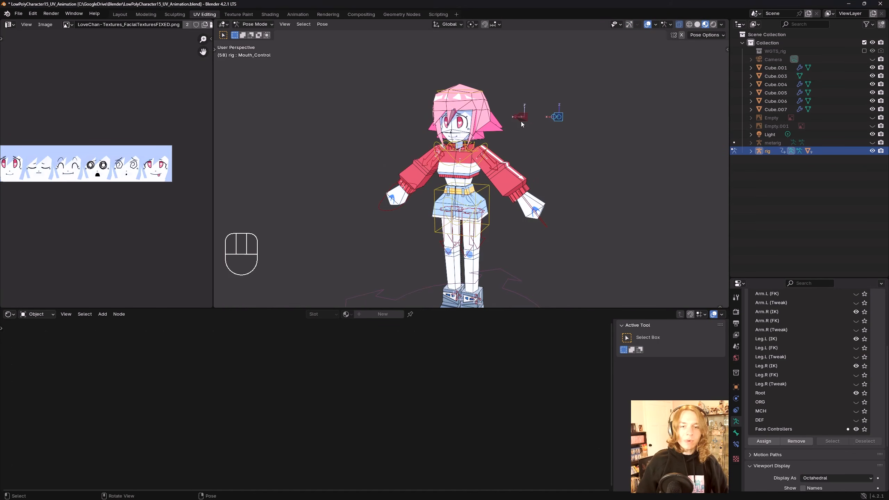
Step: Try rotating the head bone with trackball rotation and undo it
{"action": "middle_click_drag", "start_coordinate": [521, 121], "coordinate": [500, 140]}
{"action": "scroll", "coordinate": [498, 113], "scroll_direction": "up", "scroll_amount": 2}
{"action": "scroll", "coordinate": [481, 118], "scroll_direction": "down", "scroll_amount": 1}
{"action": "left_click", "coordinate": [481, 117]}
{"action": "key", "text": "r"}
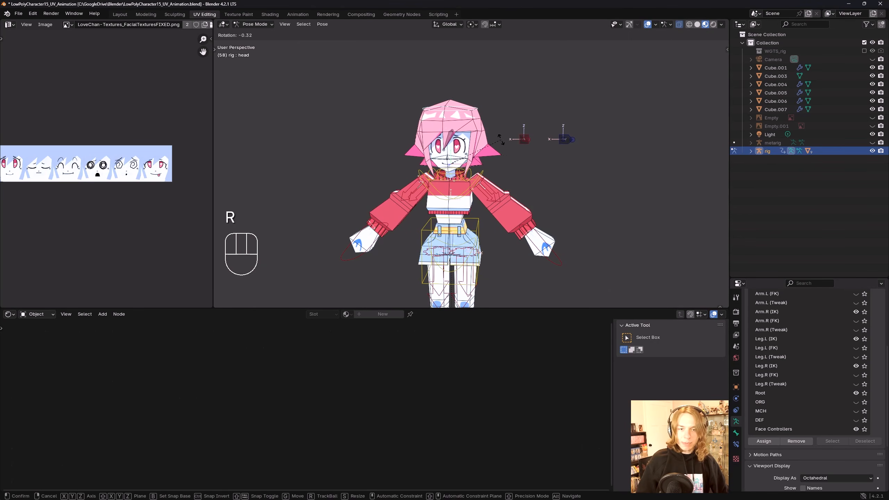
{"action": "key", "text": "r"}
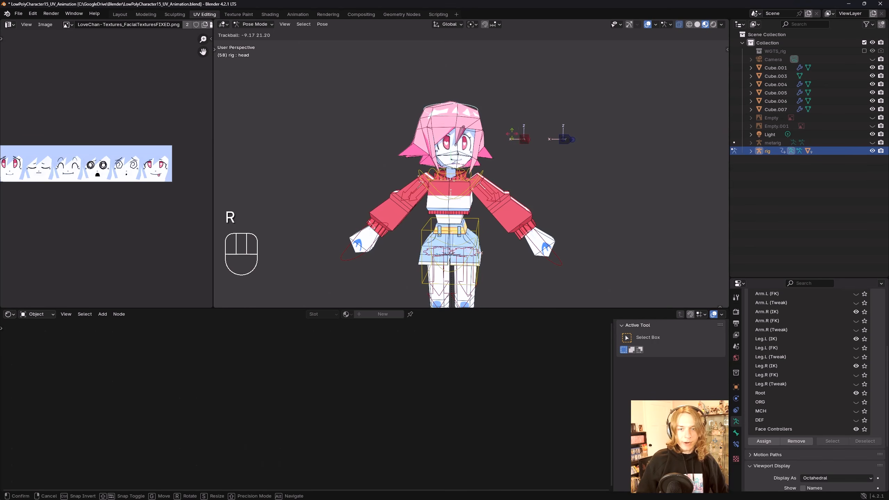
{"action": "key", "text": "ctrl+z"}
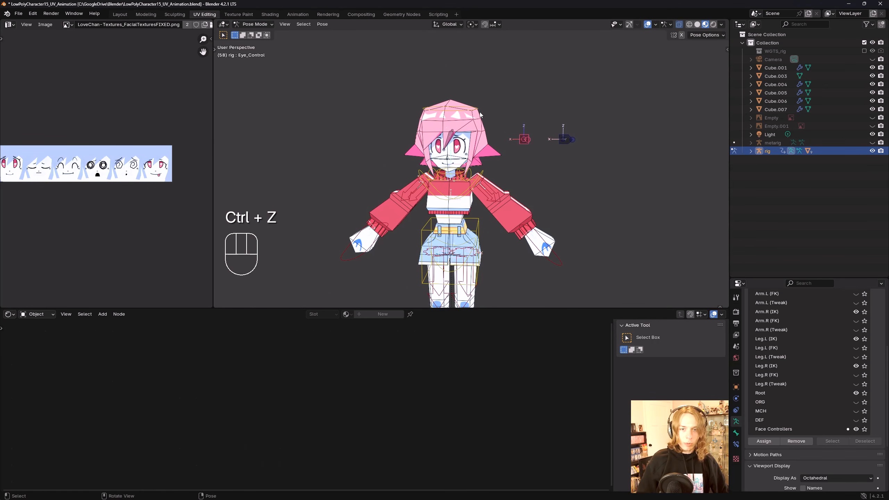
Step: In Edit Mode, set the Eye_Control bone's parent to DEF-spine.006 in its bone relations
{"action": "left_click", "coordinate": [480, 113]}
{"action": "scroll", "coordinate": [546, 149], "scroll_direction": "up", "scroll_amount": 3}
{"action": "scroll", "coordinate": [547, 149], "scroll_direction": "down", "scroll_amount": 3}
{"action": "middle_click_drag", "start_coordinate": [550, 141], "coordinate": [577, 191], "text": "shift"}
{"action": "left_click", "coordinate": [257, 26]}
{"action": "left_click", "coordinate": [495, 157]}
{"action": "key", "text": "Tab"}
{"action": "left_click", "coordinate": [735, 432]}
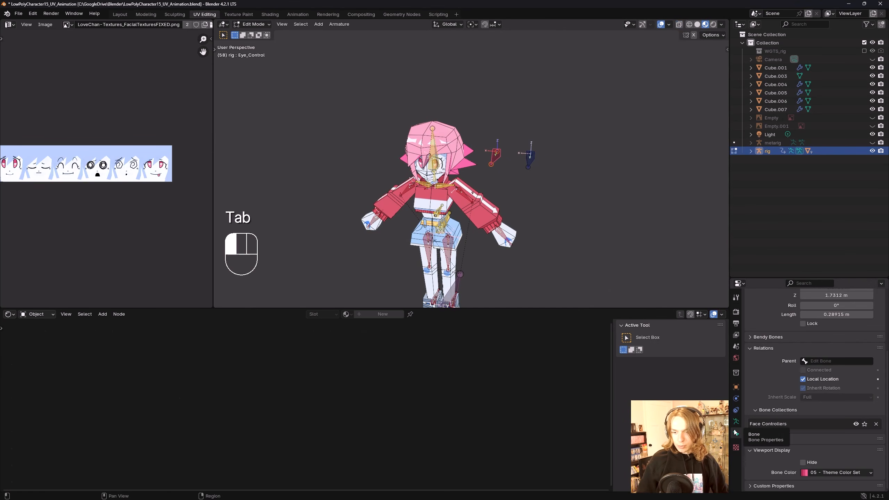
{"action": "scroll", "coordinate": [780, 378], "scroll_direction": "up", "scroll_amount": 2}
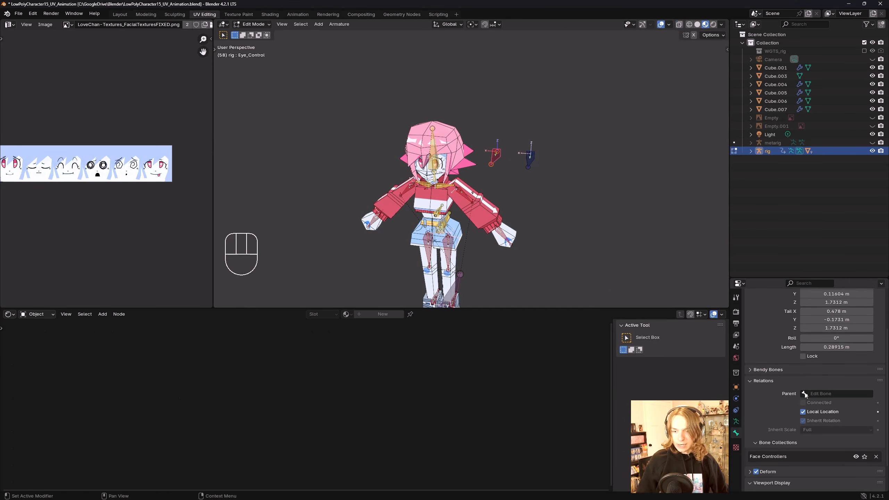
{"action": "left_click", "coordinate": [801, 393]}
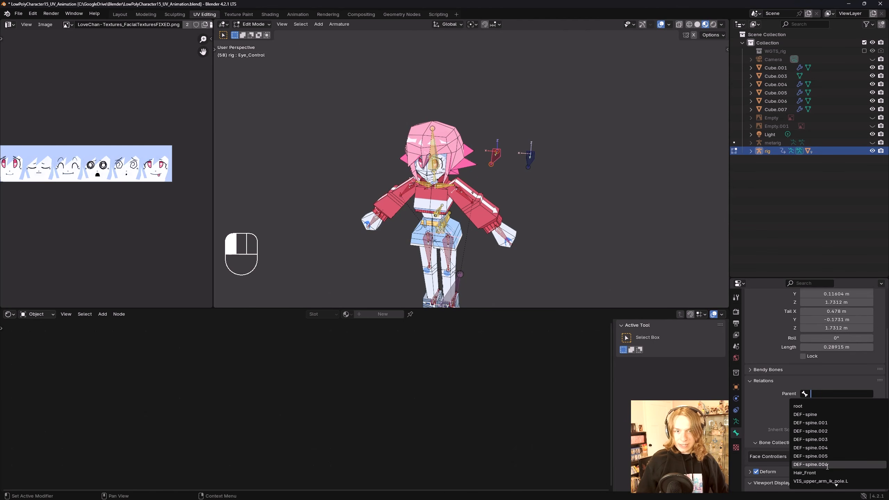
{"action": "left_click", "coordinate": [815, 464]}
{"action": "scroll", "coordinate": [427, 117], "scroll_direction": "up", "scroll_amount": 3}
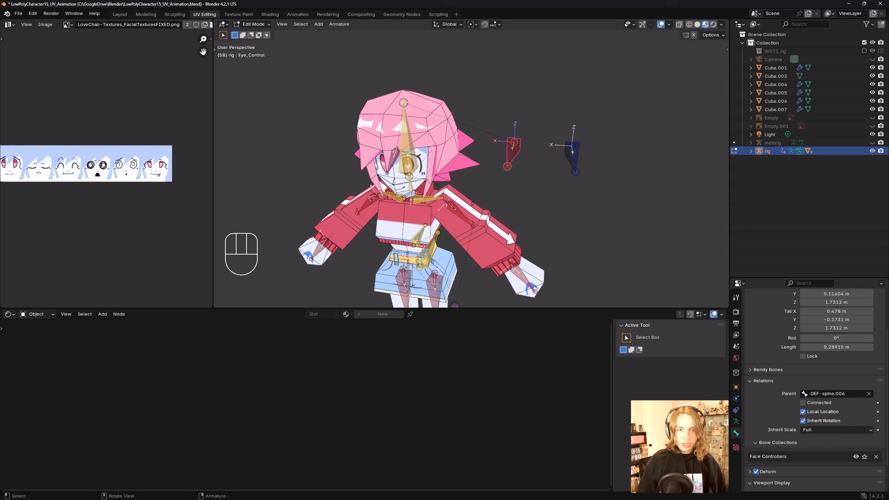
Step: Set the Mouth_Control bone's parent to DEF-spine.006 as well
{"action": "left_click", "coordinate": [579, 149]}
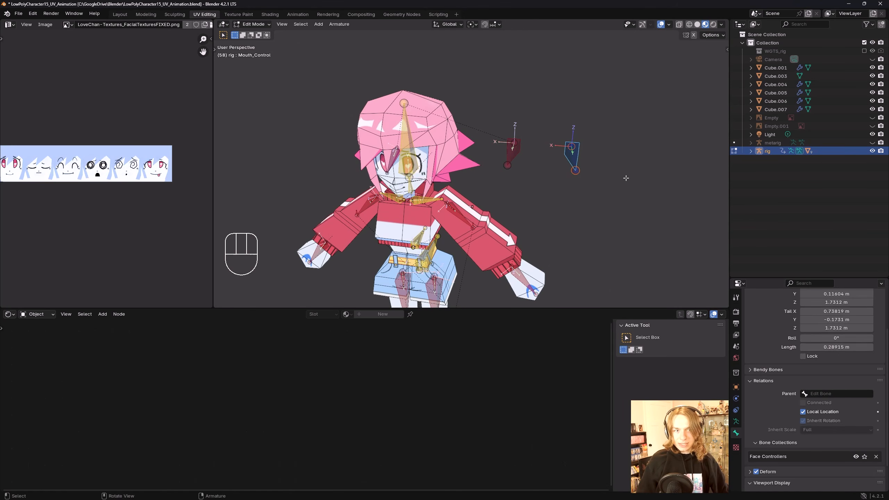
{"action": "middle_click_drag", "start_coordinate": [622, 183], "coordinate": [620, 177]}
{"action": "left_click", "coordinate": [802, 393]}
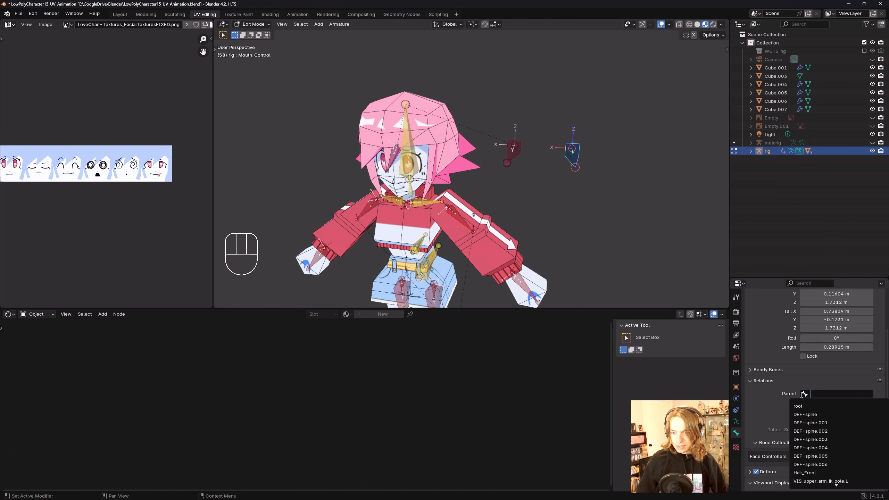
{"action": "left_click", "coordinate": [841, 468]}
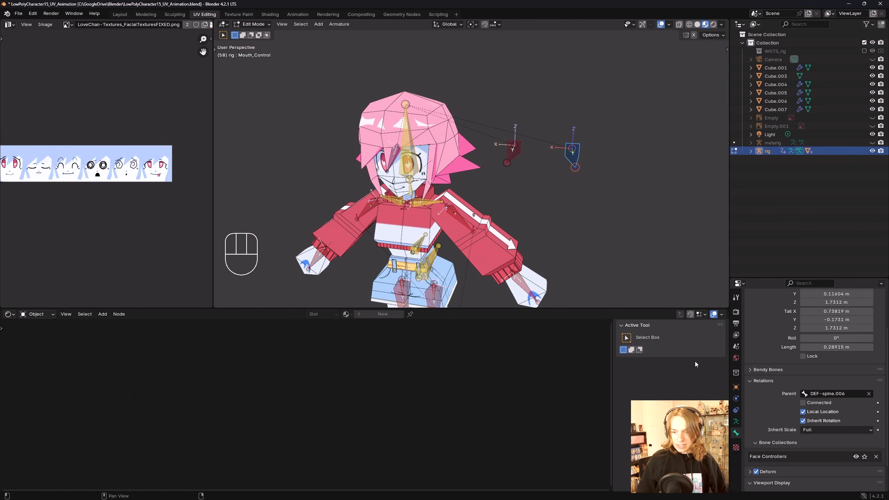
Step: Back in Pose Mode, rotate and move the head bone along Z to test the face controls follow, clearing its rotation and location
{"action": "left_click", "coordinate": [253, 24]}
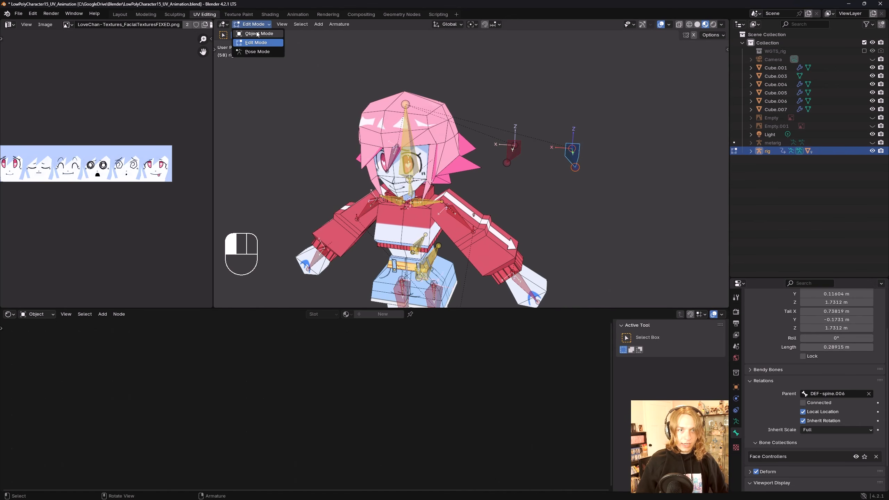
{"action": "left_click", "coordinate": [250, 30]}
{"action": "key", "text": "ctrl+Tab"}
{"action": "key", "text": "r"}
{"action": "key", "text": "r"}
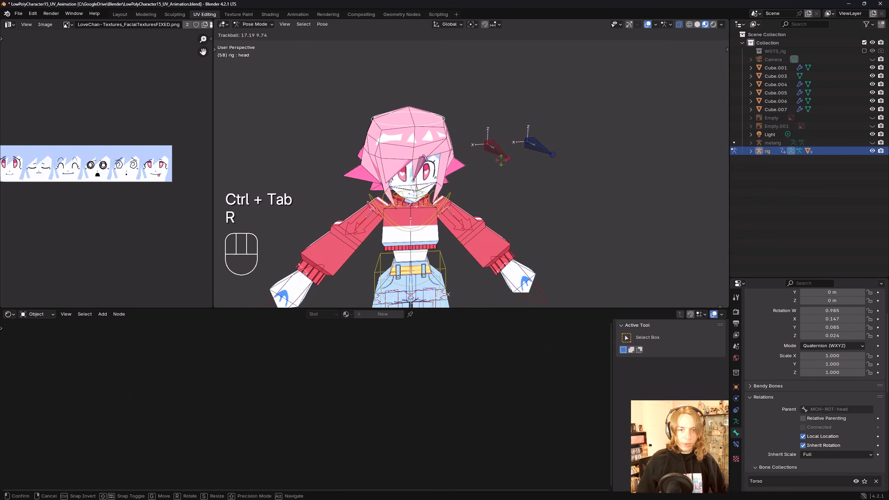
{"action": "left_click", "coordinate": [496, 150]}
{"action": "key", "text": "alt+r"}
{"action": "key", "text": "g"}
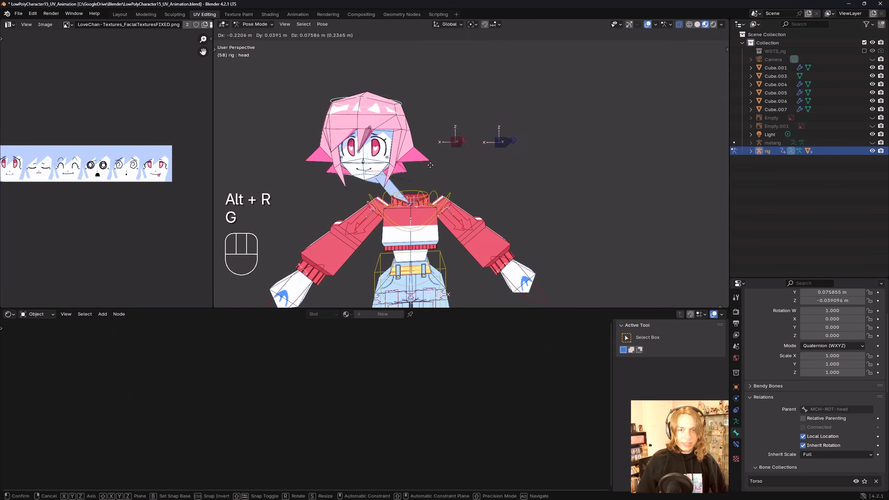
{"action": "key", "text": "z"}
{"action": "left_click", "coordinate": [487, 53]}
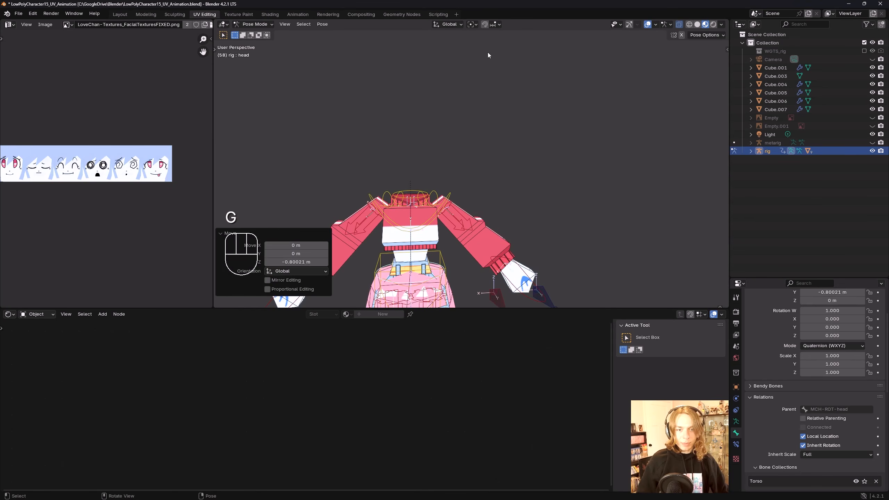
{"action": "scroll", "coordinate": [507, 140], "scroll_direction": "down", "scroll_amount": 5}
{"action": "key", "text": "g"}
{"action": "key", "text": "z"}
{"action": "mouse_move", "coordinate": [519, 166]}
{"action": "middle_mouse_down", "text": "shift"}
{"action": "mouse_move", "coordinate": [523, 91]}
{"action": "mouse_move", "coordinate": [527, 181]}
{"action": "middle_mouse_up", "text": "shift"}
{"action": "left_click", "coordinate": [534, 250]}
{"action": "key", "text": "alt+g"}
Step: Move the Eye_Control and Mouth_Control bones to test the expressions with the new parent
{"action": "scroll", "coordinate": [521, 177], "scroll_direction": "up", "scroll_amount": 5}
{"action": "left_click", "coordinate": [527, 181]}
{"action": "key", "text": "g"}
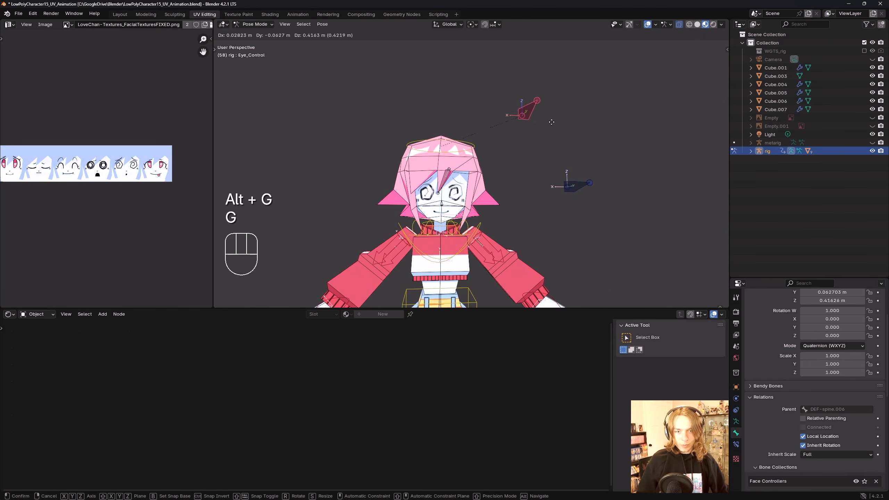
{"action": "left_click", "coordinate": [563, 226]}
{"action": "left_click", "coordinate": [574, 187]}
{"action": "key", "text": "g"}
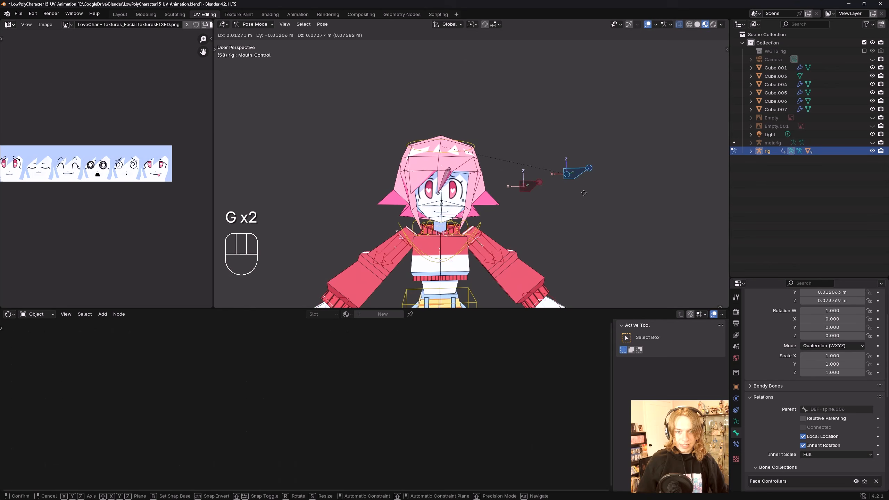
{"action": "left_click", "coordinate": [573, 187]}
Step: Rotate the head bone, clear its location and rotation, and undo a further move
{"action": "left_click", "coordinate": [468, 149]}
{"action": "key", "text": "r"}
{"action": "key", "text": "r"}
{"action": "left_click", "coordinate": [503, 168]}
{"action": "key", "text": "alt+g"}
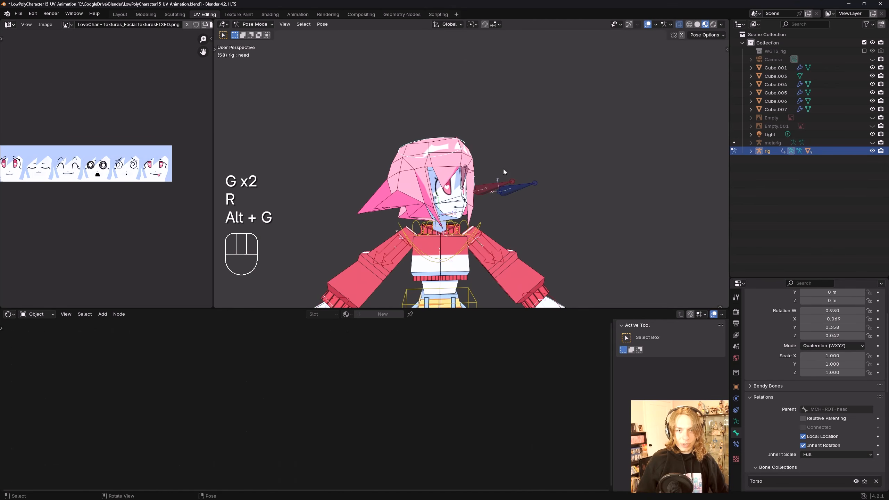
{"action": "key", "text": "alt+r"}
{"action": "key", "text": "g"}
{"action": "key", "text": "ctrl+z"}
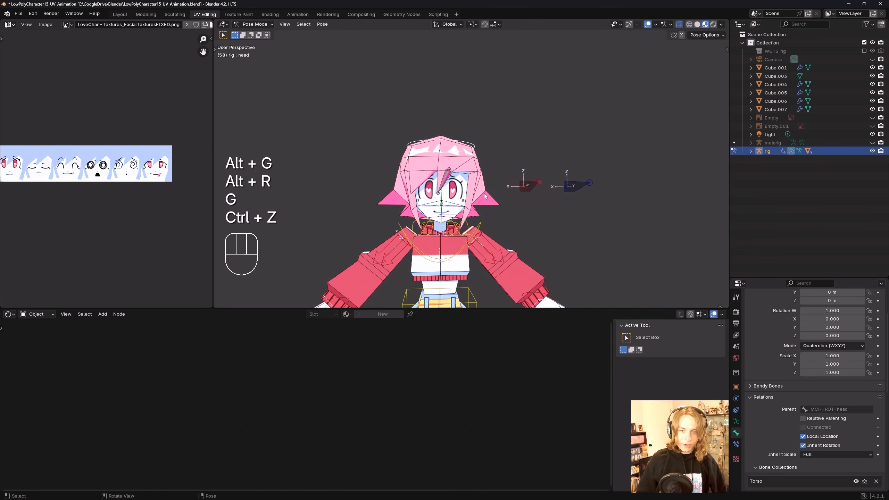
Step: Move the Eye_Control and Mouth_Control bones once more, undoing each move
{"action": "scroll", "coordinate": [484, 193], "scroll_direction": "down", "scroll_amount": 3}
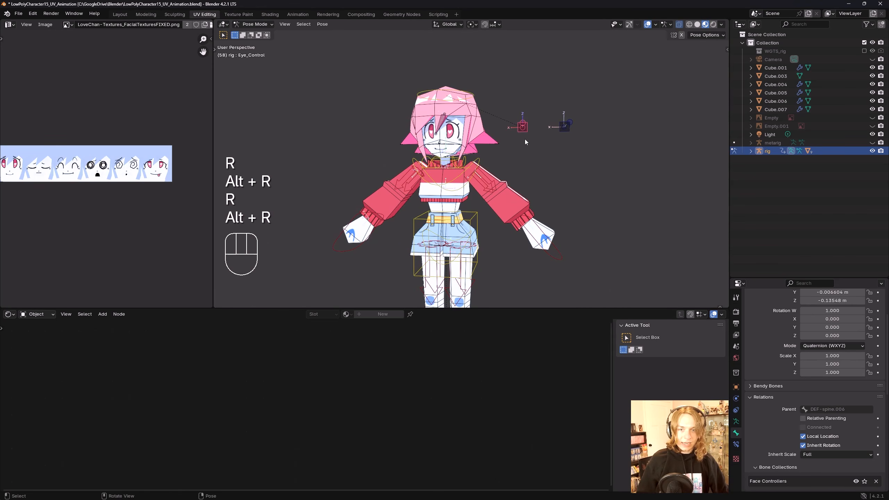
{"action": "key", "text": "g"}
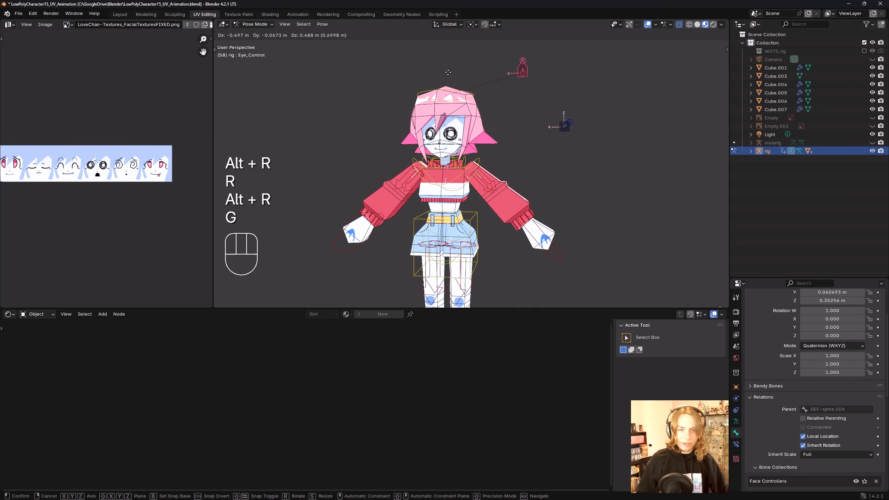
{"action": "left_click", "coordinate": [523, 46]}
{"action": "key", "text": "ctrl+z"}
{"action": "left_click", "coordinate": [558, 130]}
{"action": "key", "text": "g"}
{"action": "left_click", "coordinate": [555, 62]}
{"action": "key", "text": "ctrl+z"}
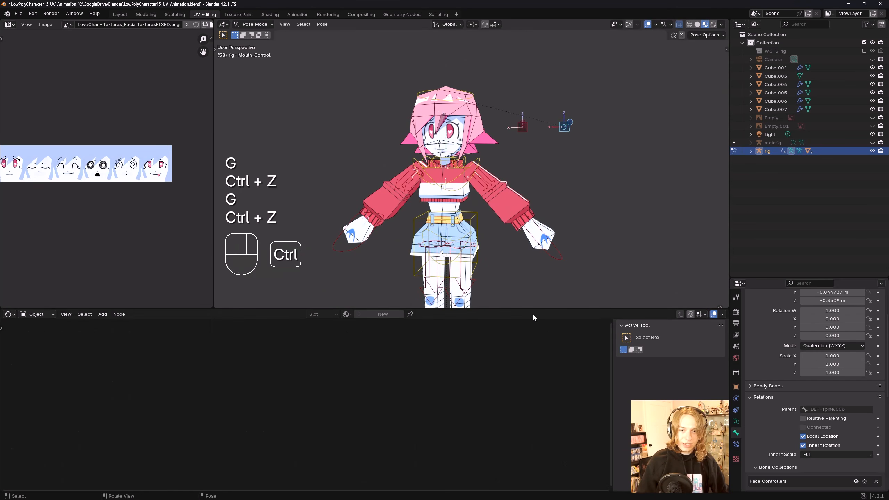
{"action": "scroll", "coordinate": [545, 233], "scroll_direction": "down", "scroll_amount": 3}
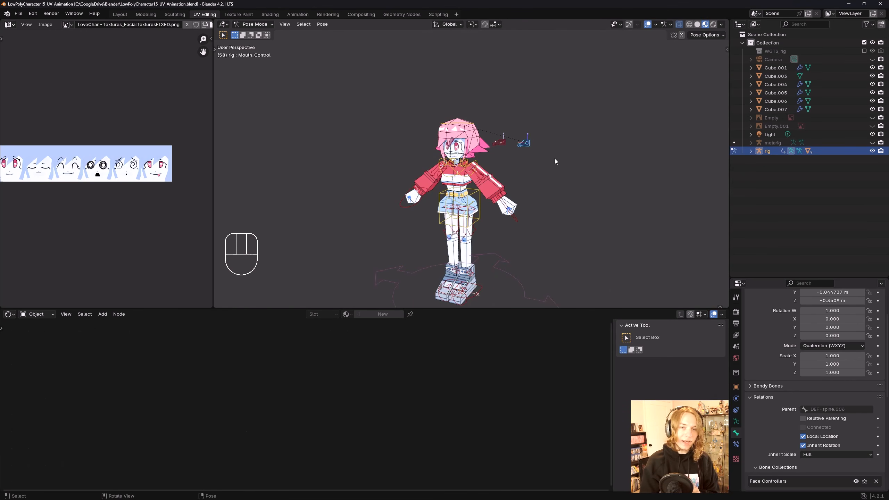